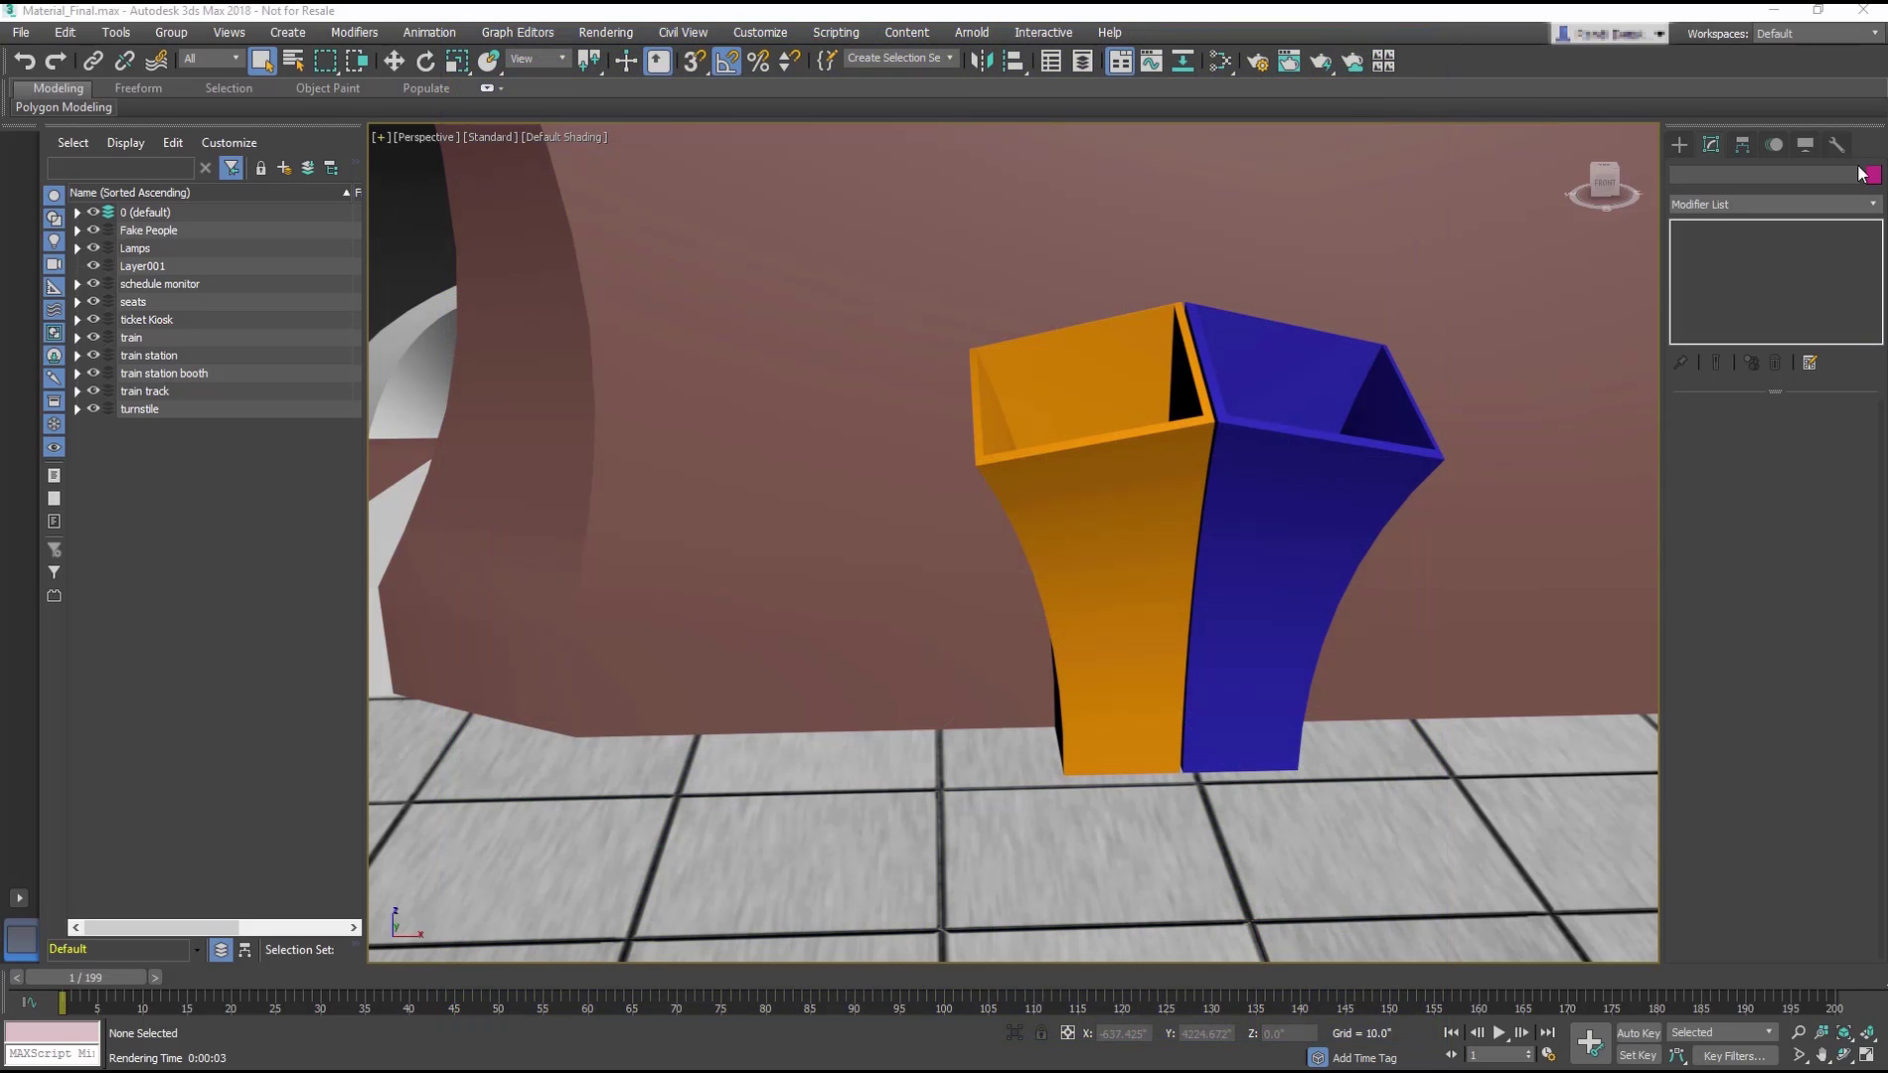
Step: Add an Unwrap UVW modifier to TrashCan_001 and select its orange half by element
{"action": "left_click", "coordinate": [1136, 535]}
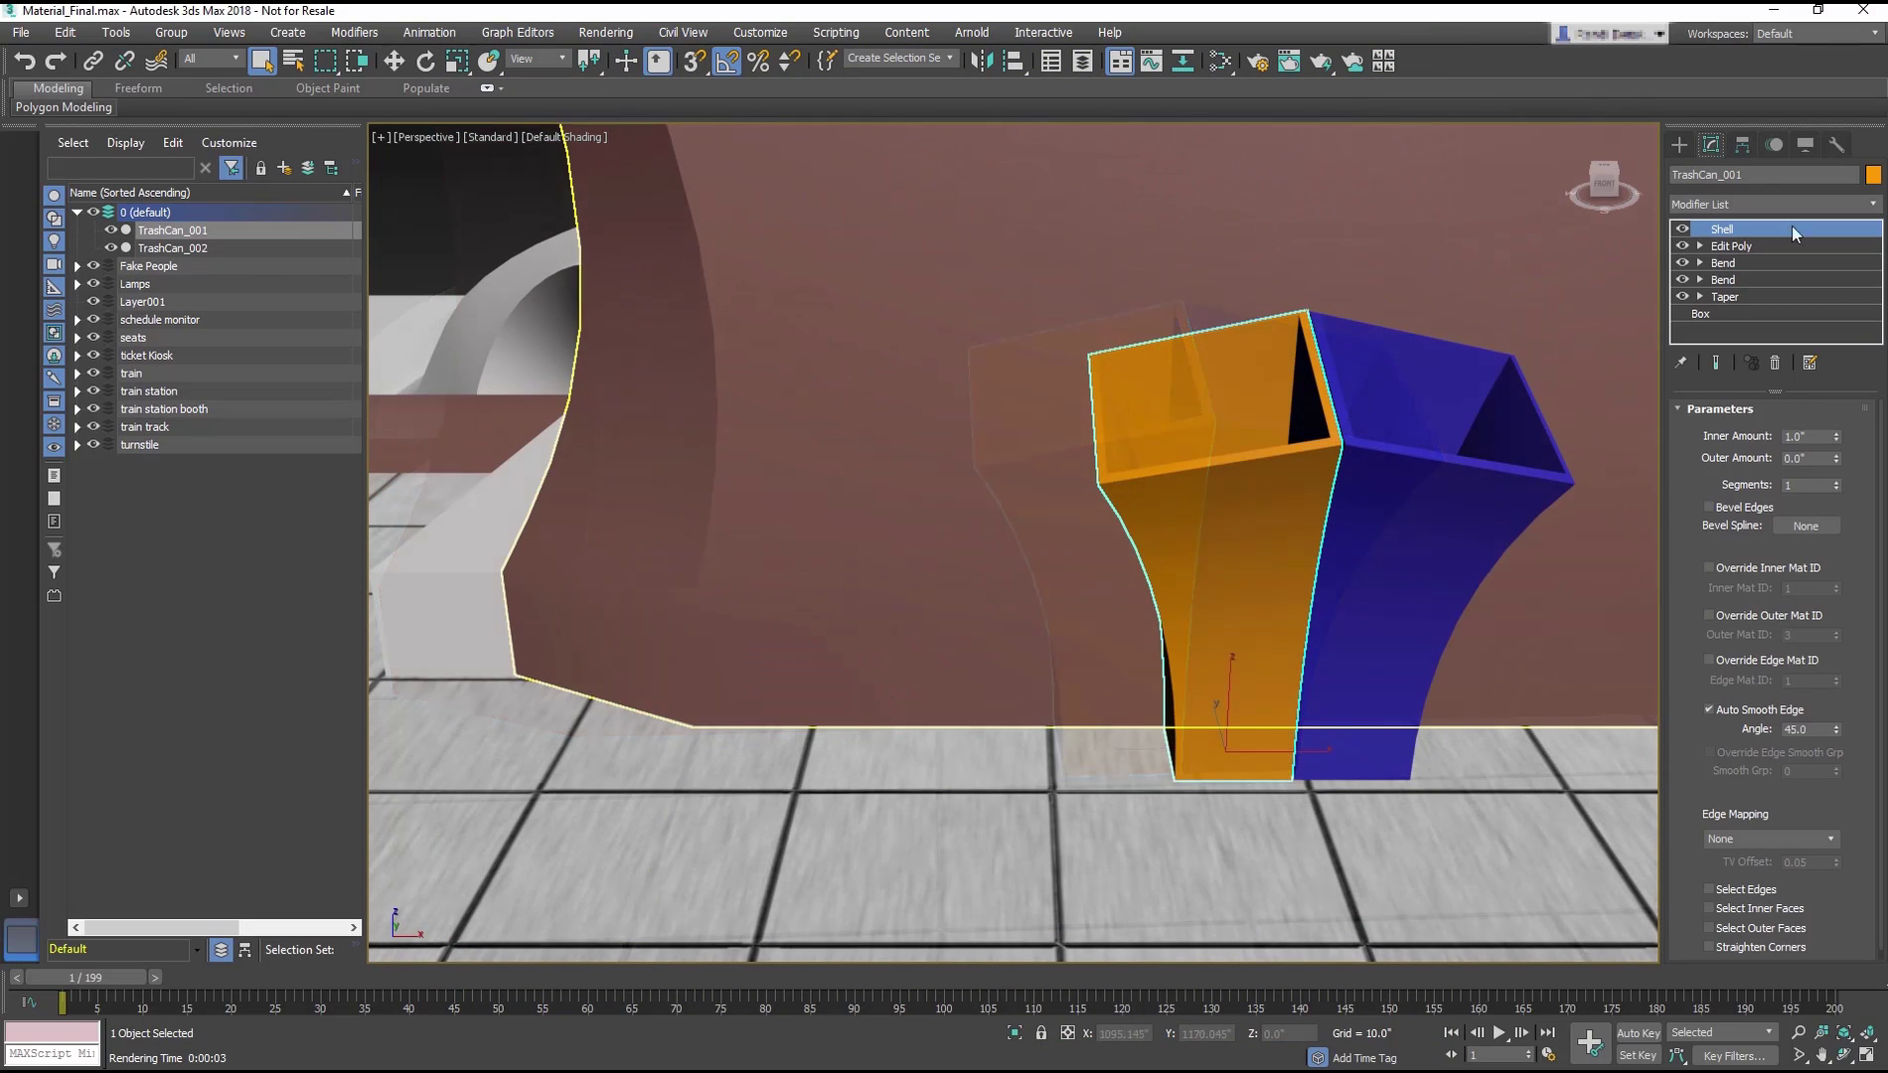
{"action": "left_click", "coordinate": [1768, 203]}
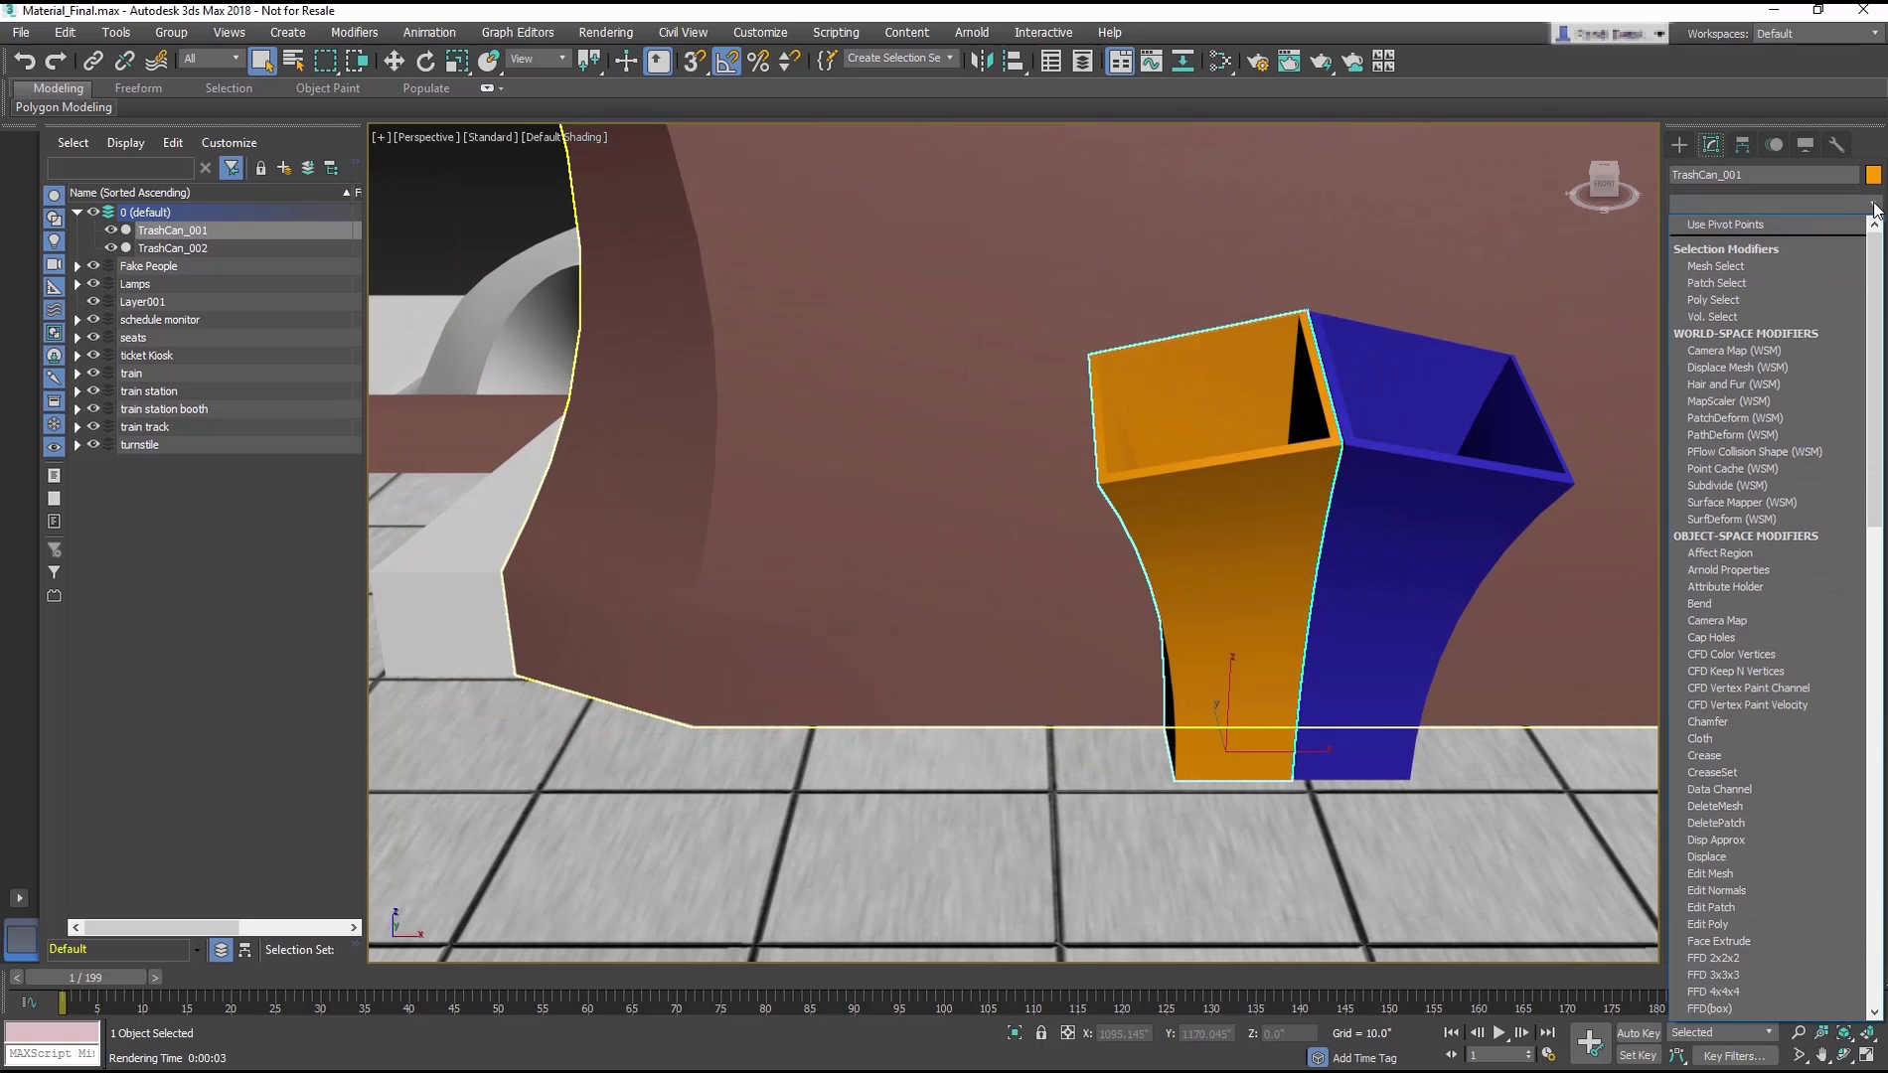
{"action": "key", "text": "p"}
{"action": "scroll", "coordinate": [1784, 885], "scroll_direction": "down", "scroll_amount": 7}
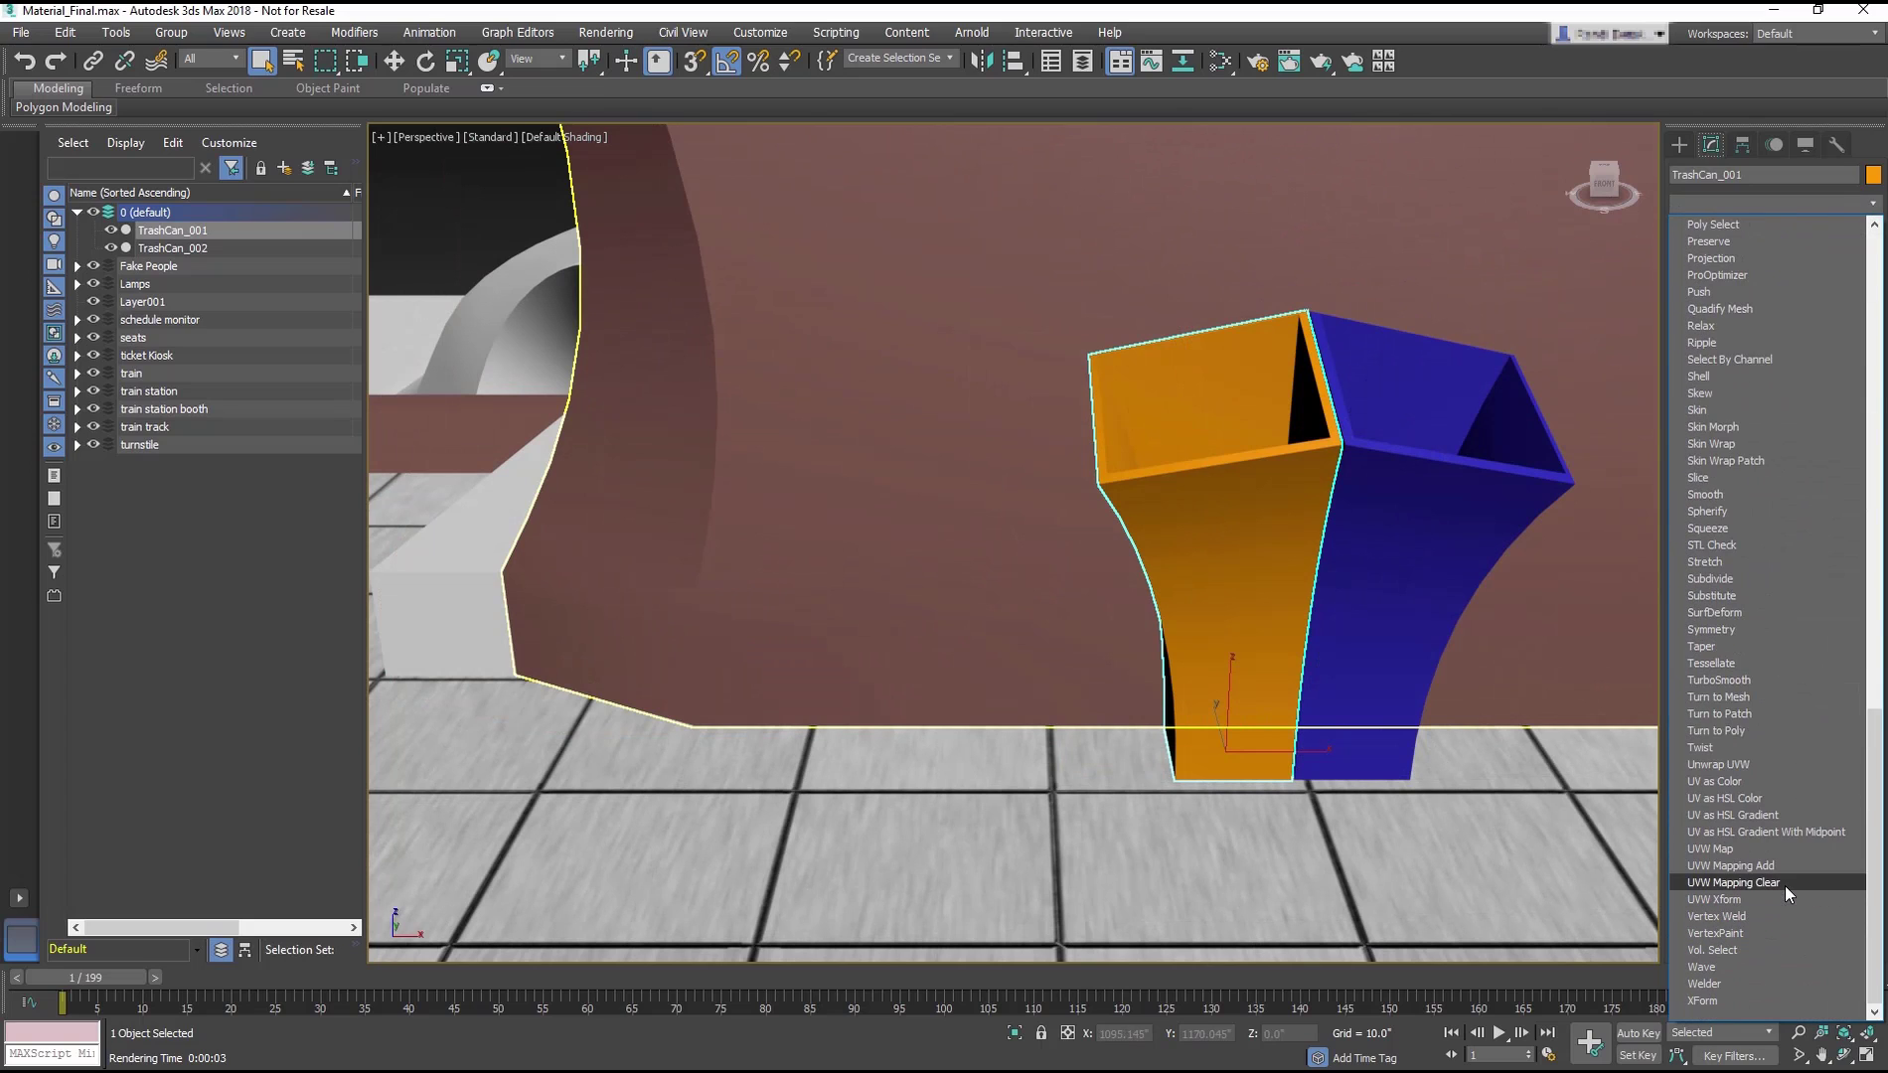
{"action": "left_click", "coordinate": [1777, 759]}
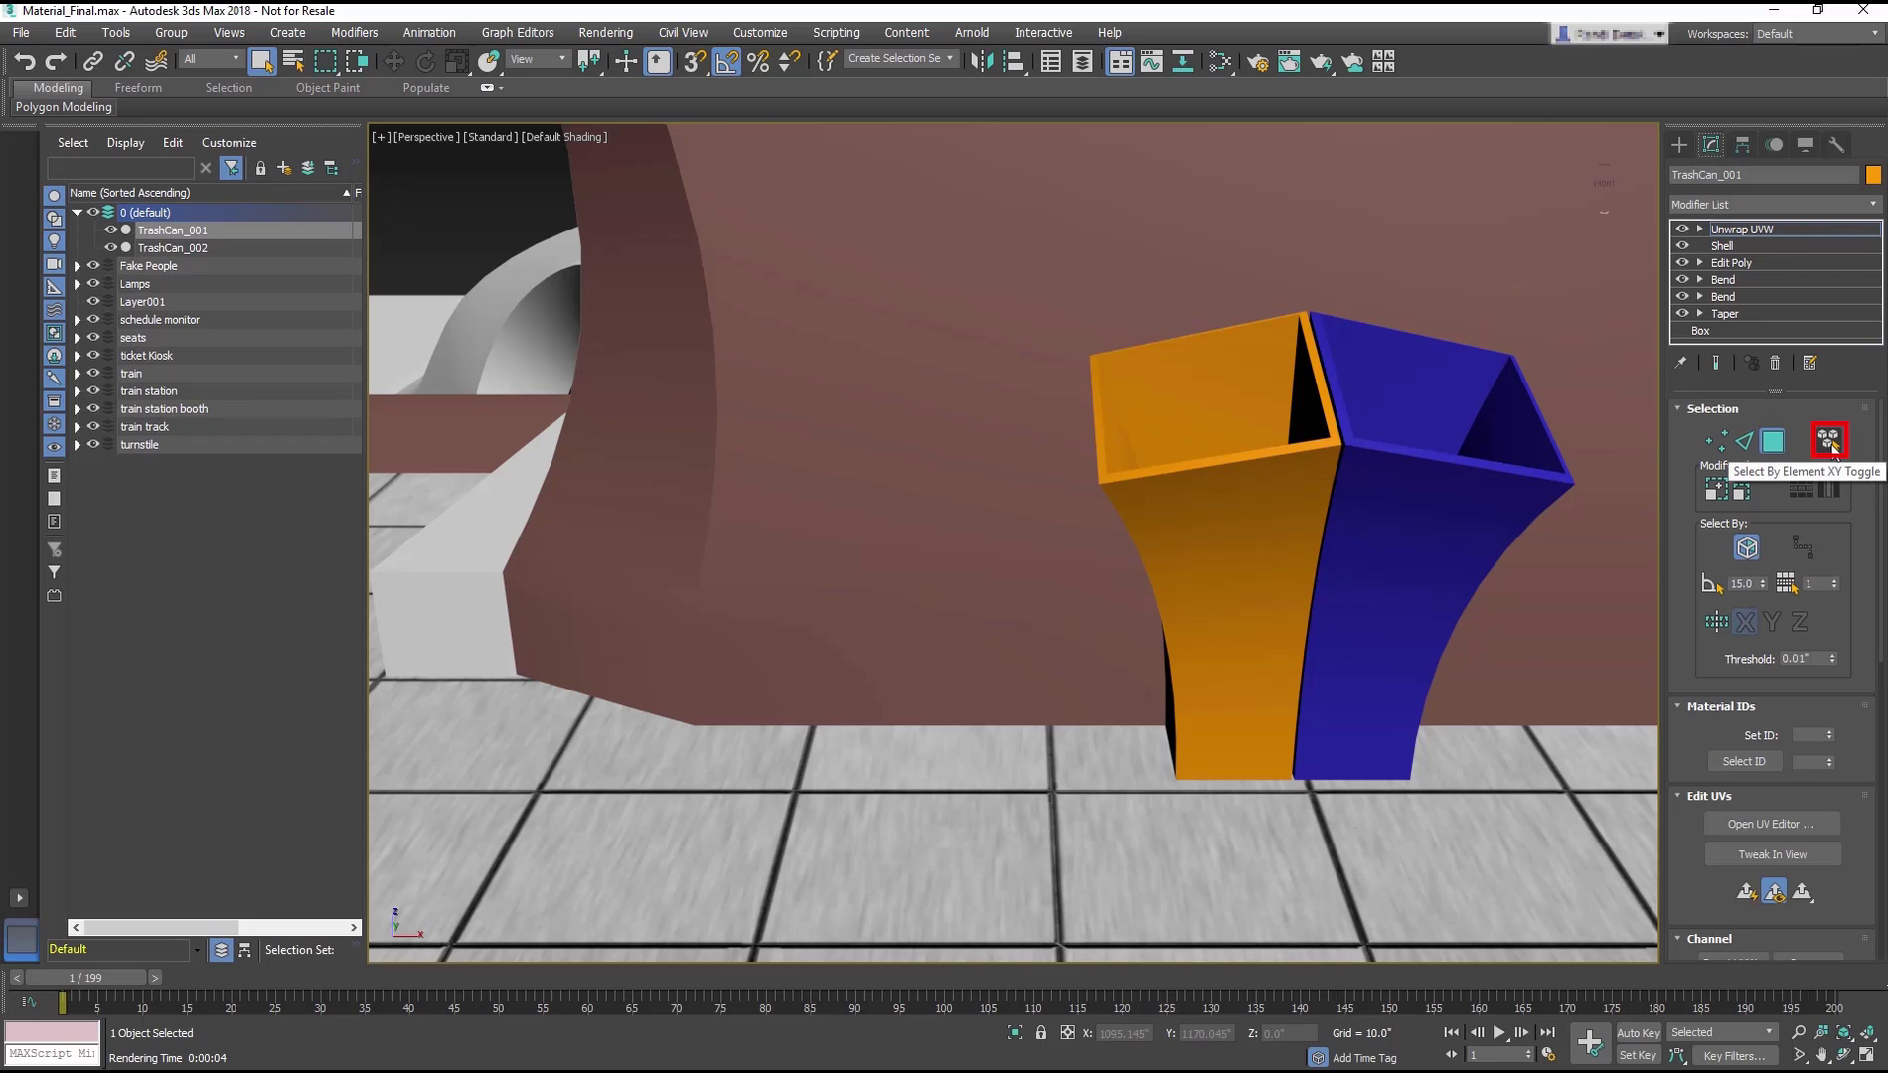
{"action": "left_click", "coordinate": [1830, 443]}
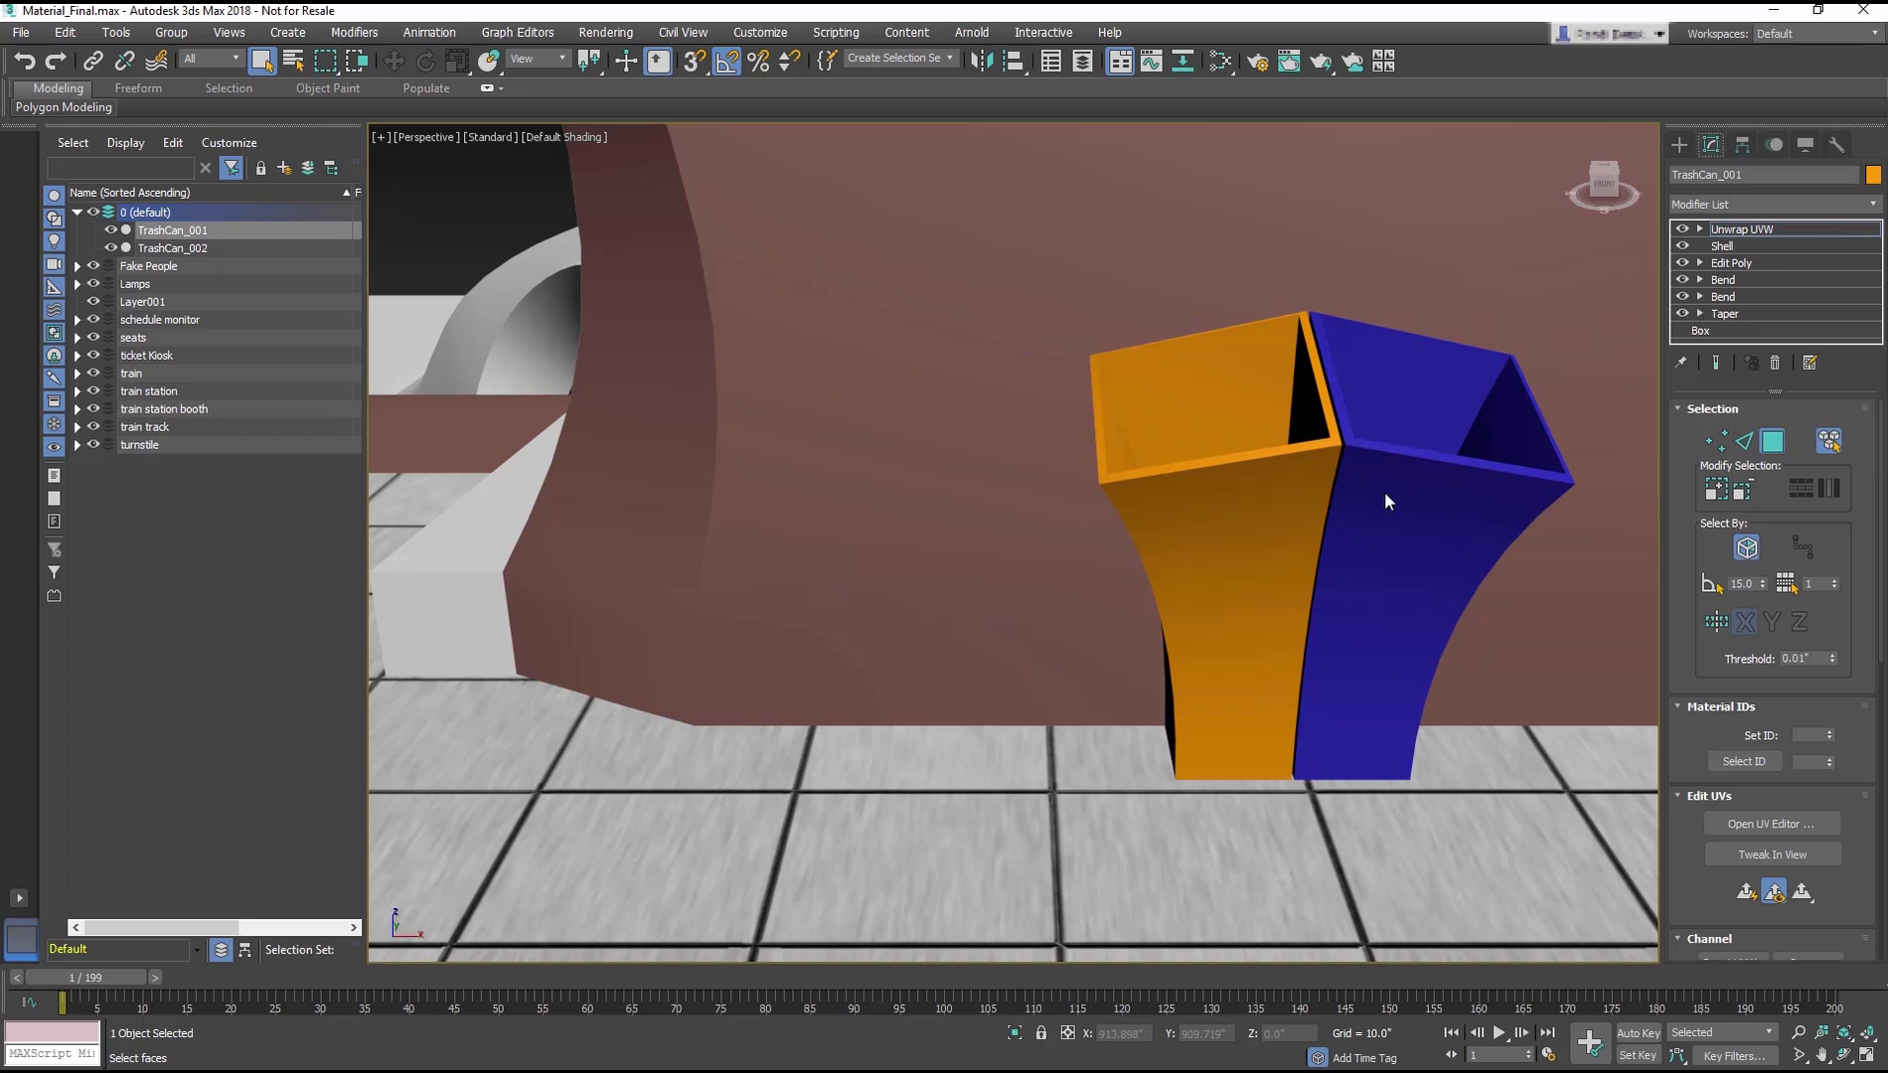
{"action": "left_click", "coordinate": [1261, 502]}
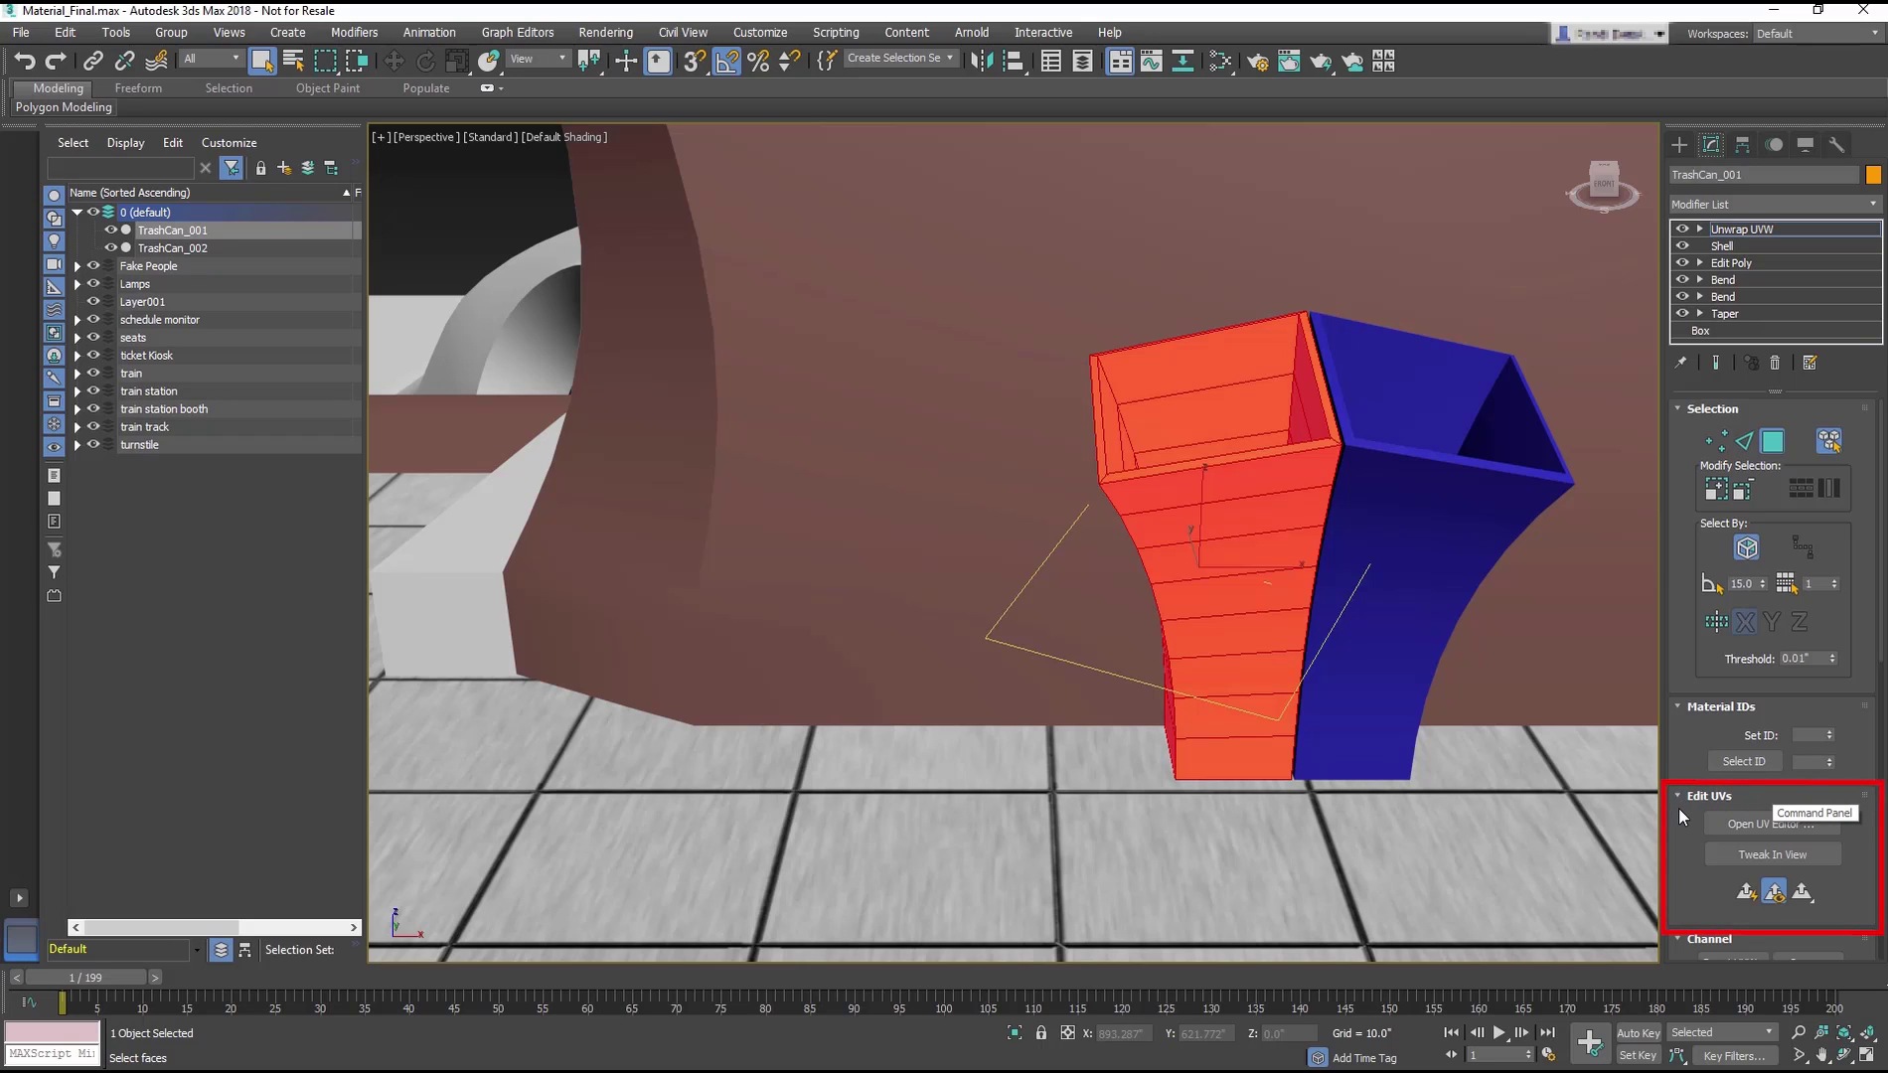
Step: Open the Edit UVWs editor and apply Flatten by Polygon Angle to the orange half
{"action": "left_click", "coordinate": [1741, 822]}
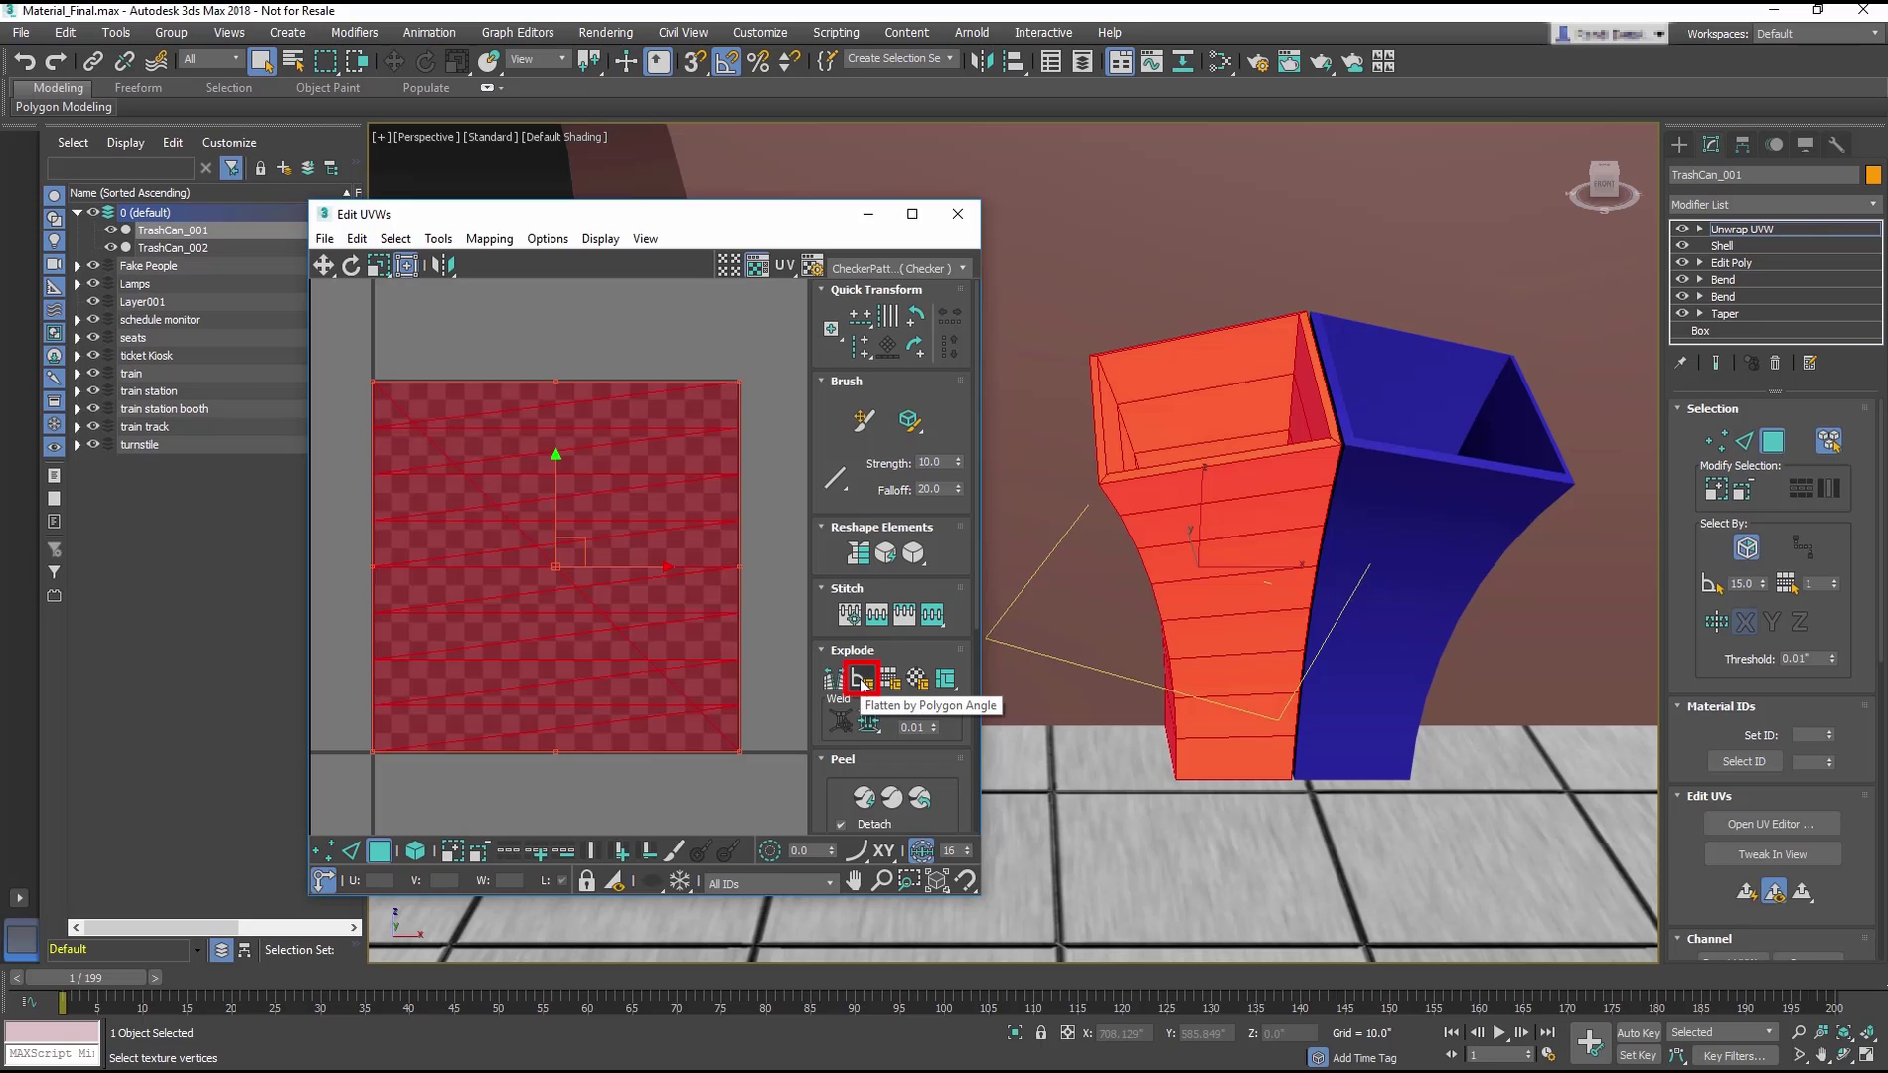
{"action": "left_click", "coordinate": [861, 681]}
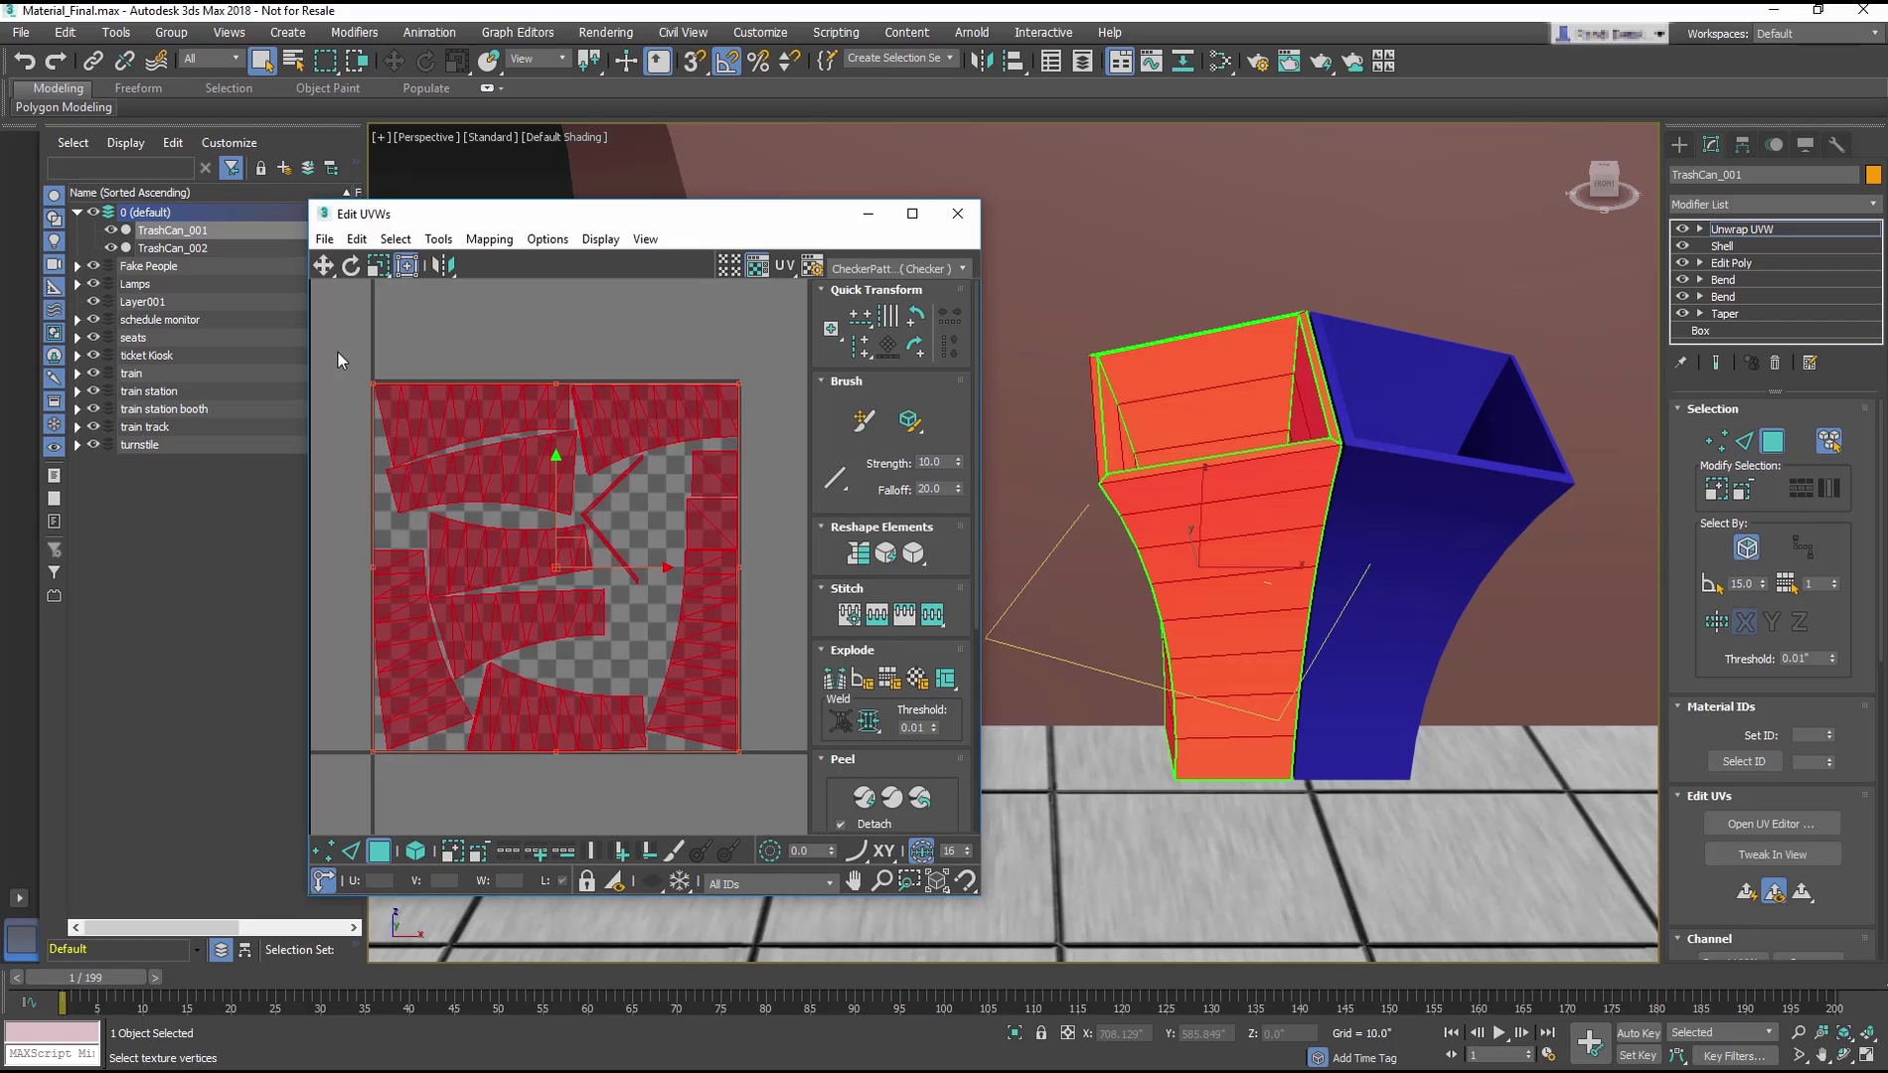
Step: Select all flattened UV clusters and rotate them -90 degrees
{"action": "mouse_move", "coordinate": [338, 351]}
{"action": "left_mouse_down"}
{"action": "mouse_move", "coordinate": [792, 767]}
{"action": "mouse_move", "coordinate": [774, 774]}
{"action": "left_mouse_up"}
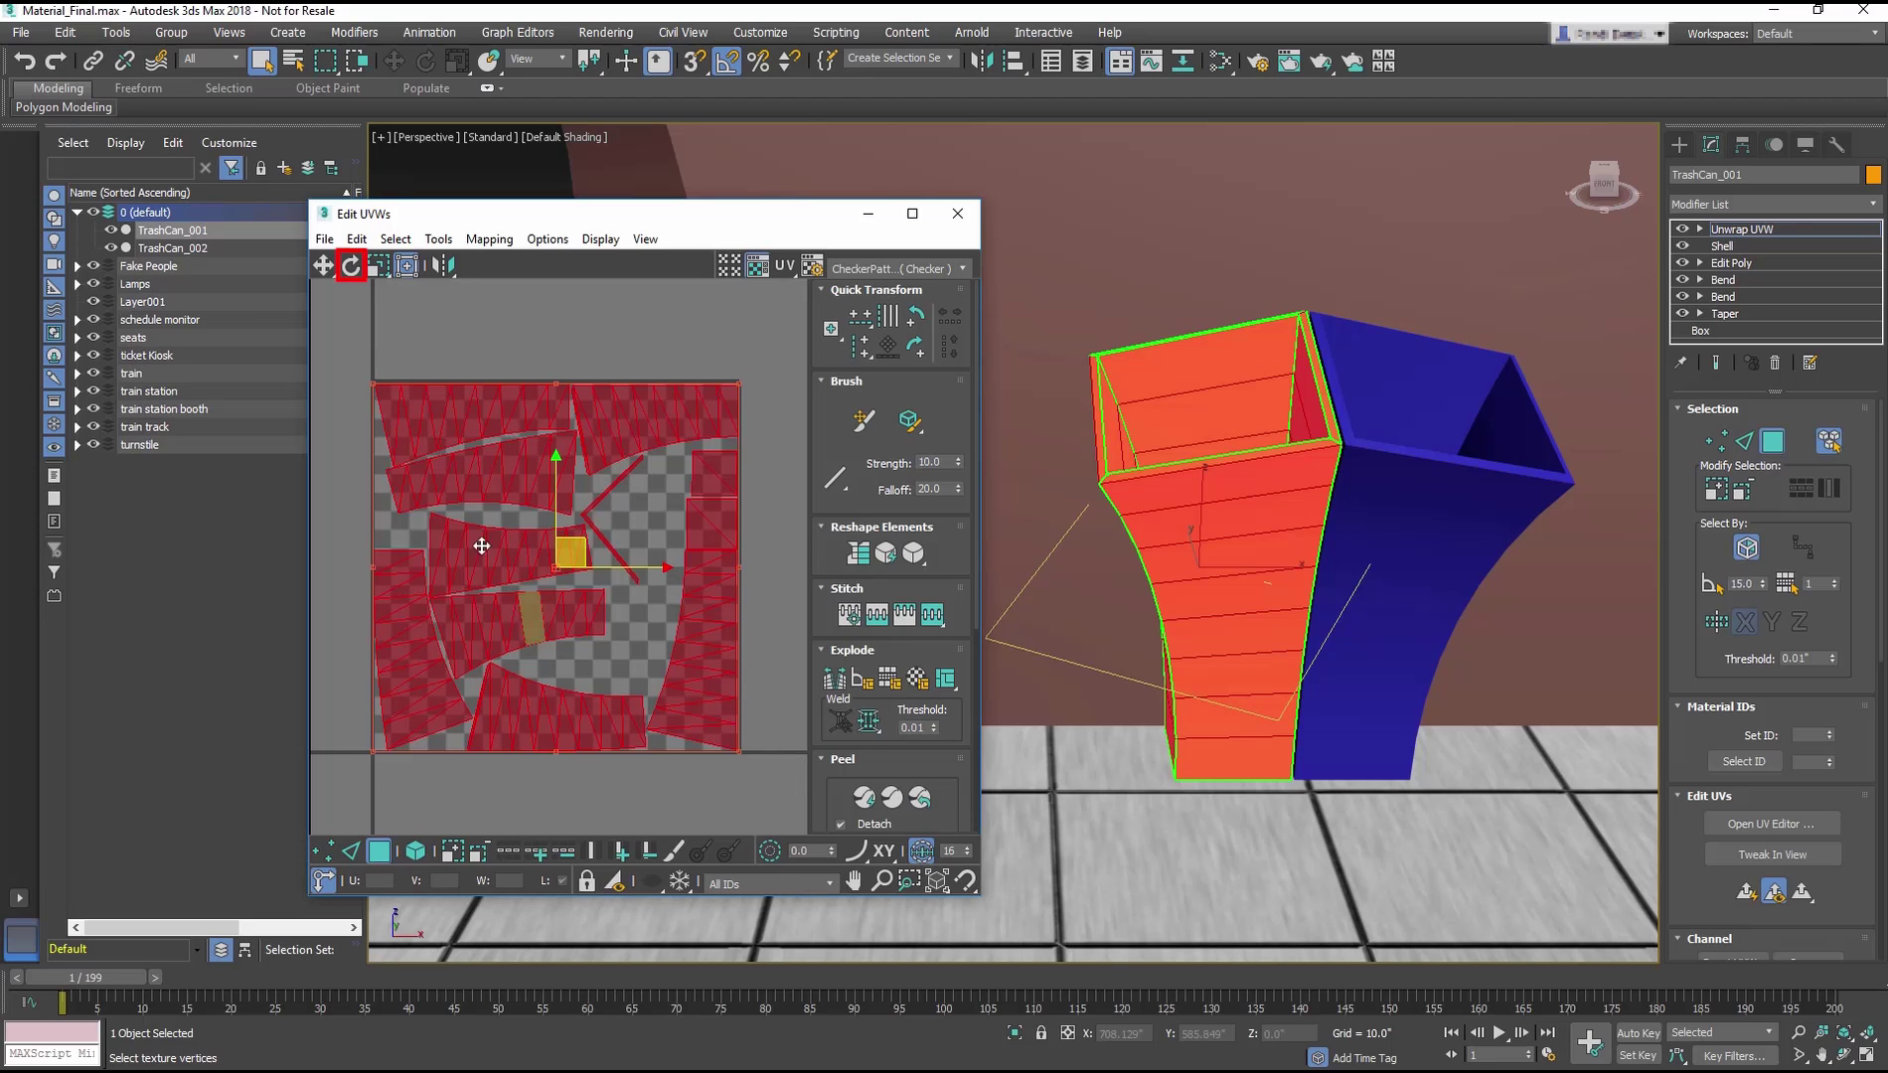
{"action": "left_click", "coordinate": [352, 266]}
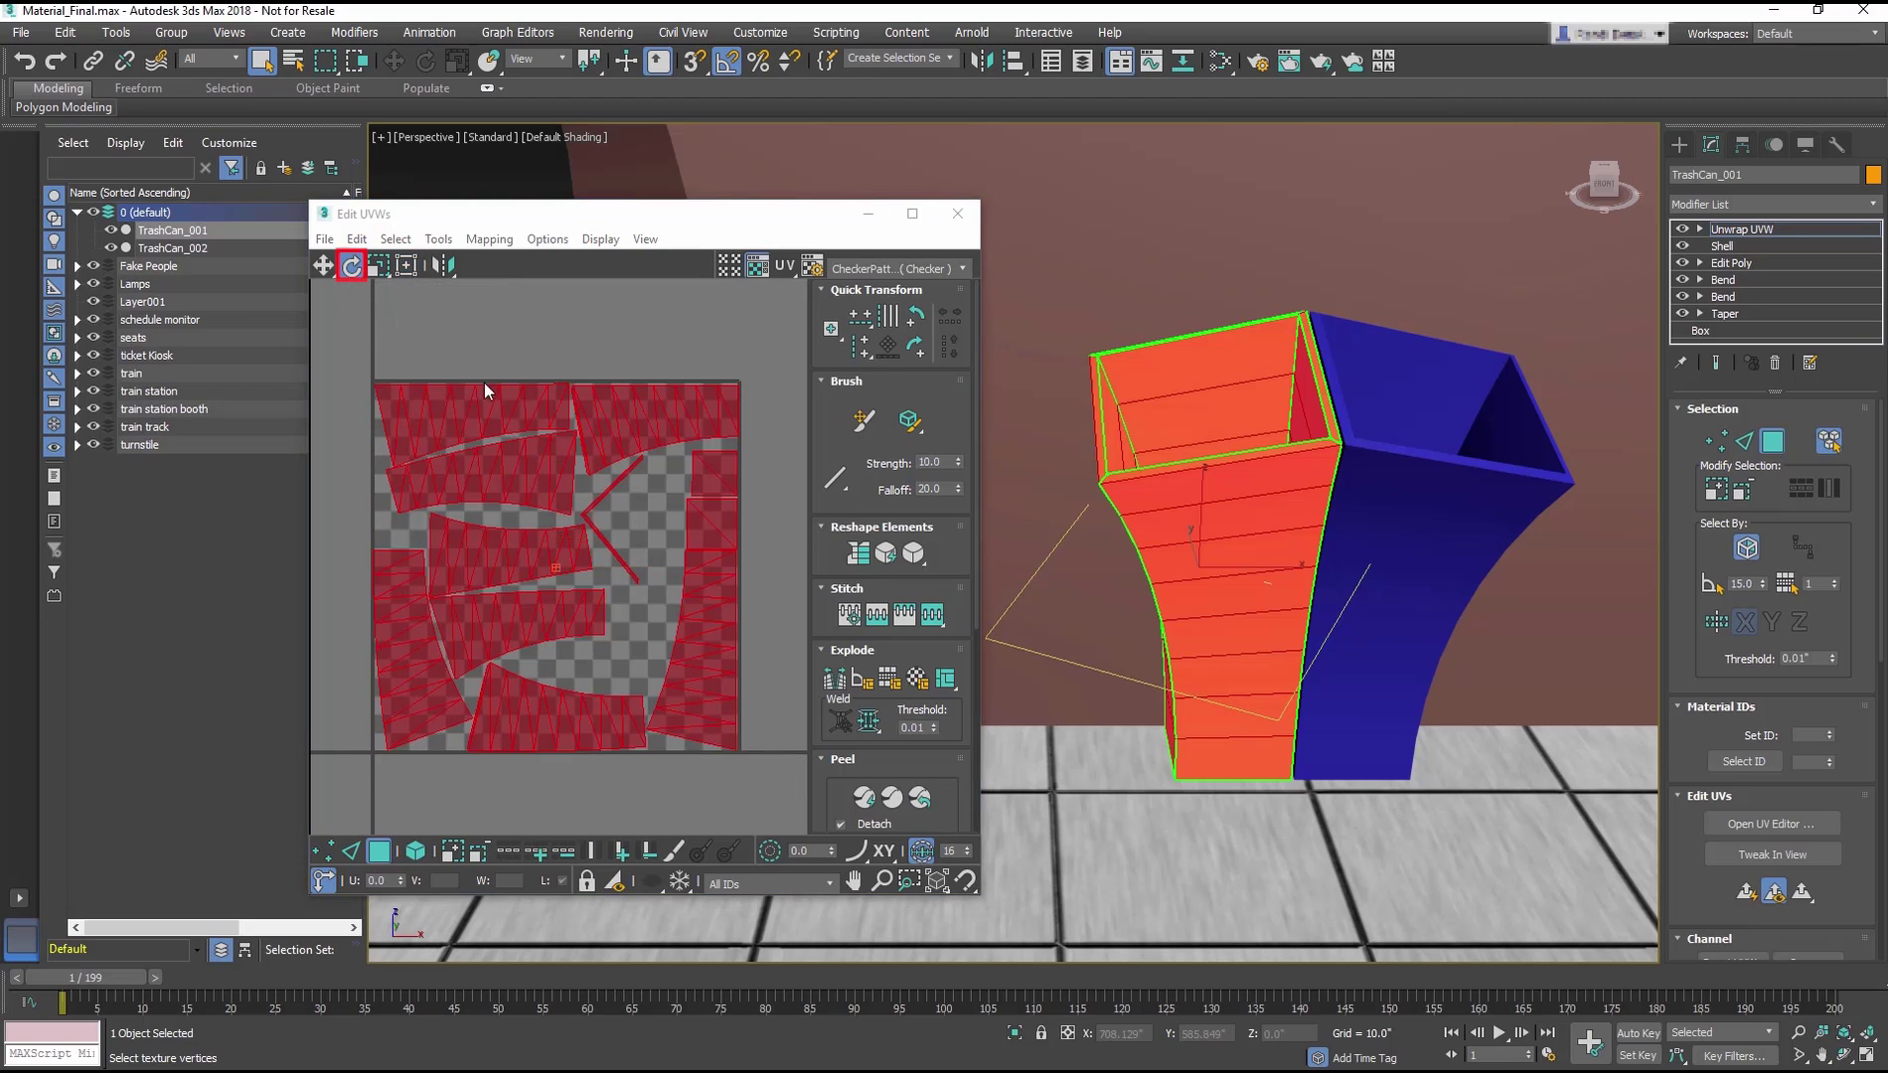
{"action": "left_click_drag", "start_coordinate": [497, 393], "coordinate": [687, 524]}
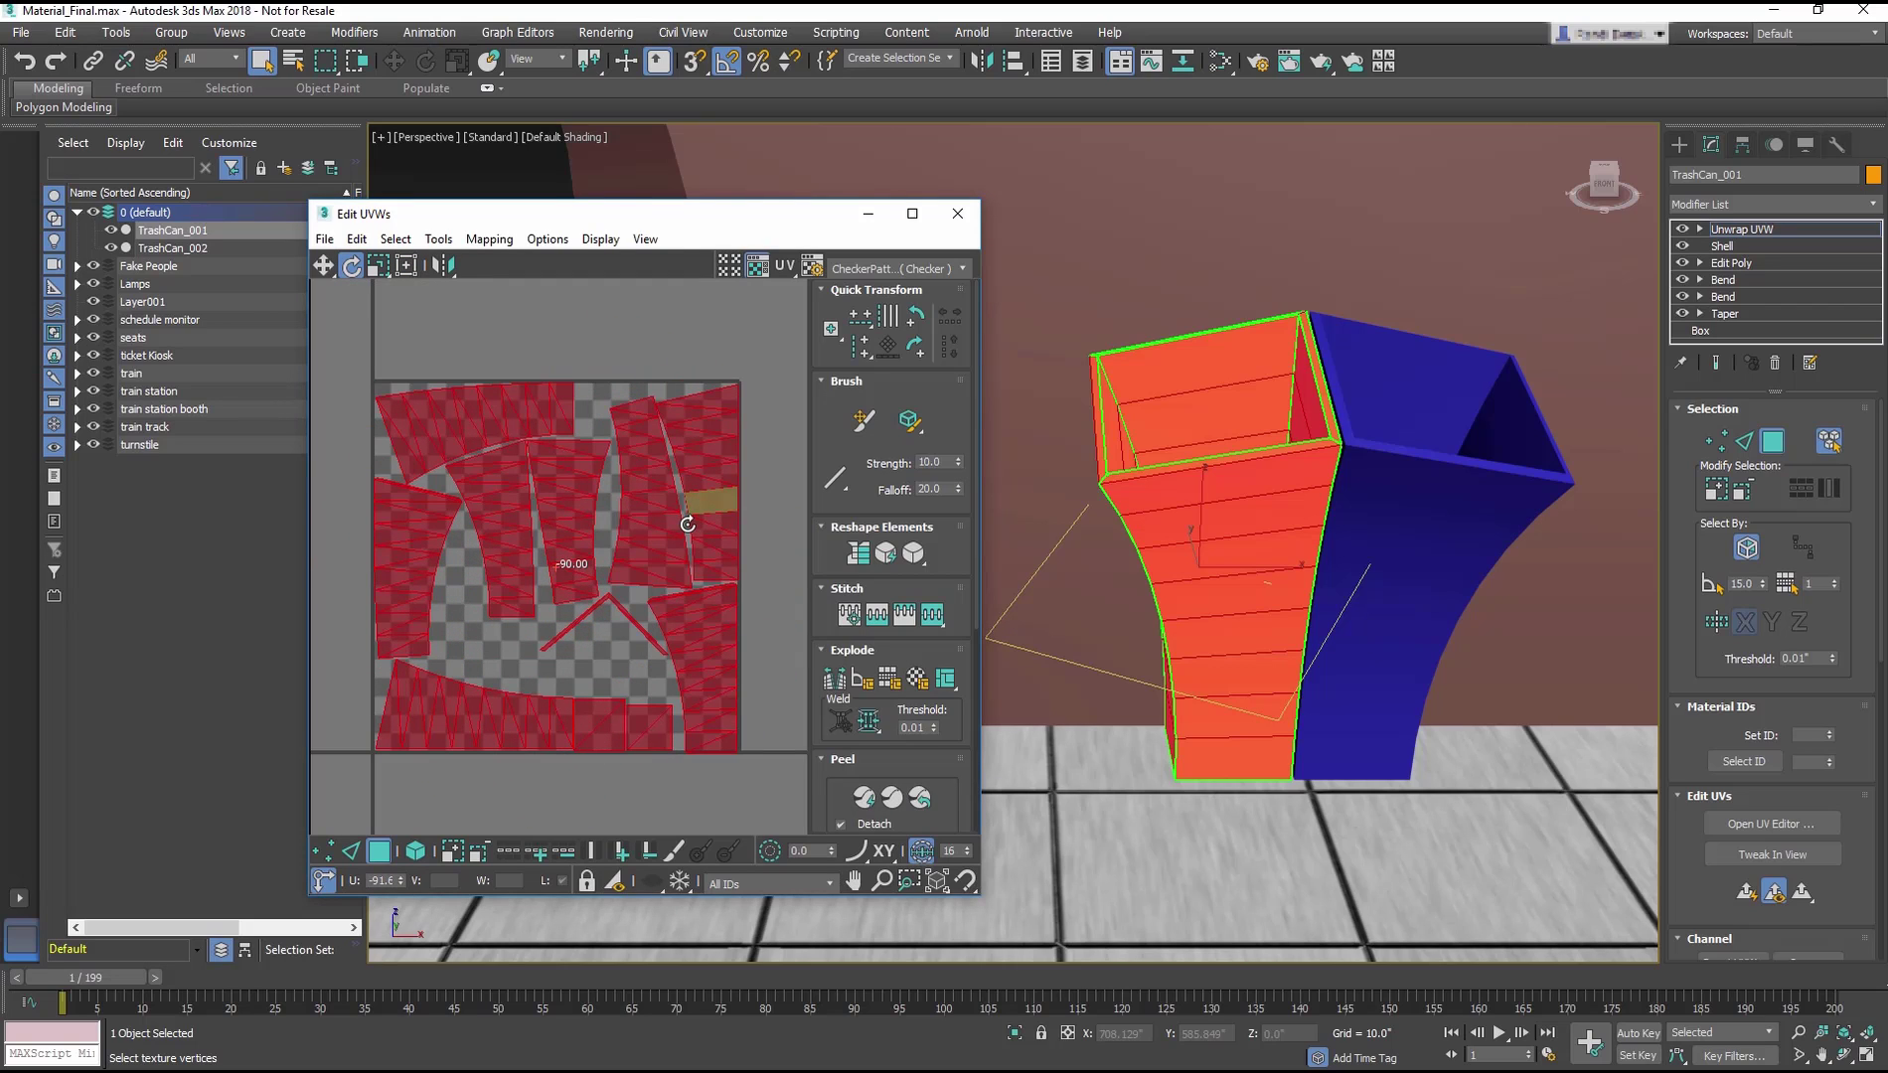
{"action": "left_click_drag", "start_coordinate": [686, 524], "coordinate": [686, 523]}
Step: Select individual UV clusters to inspect their faces, then clear the selection
{"action": "left_click", "coordinate": [771, 544]}
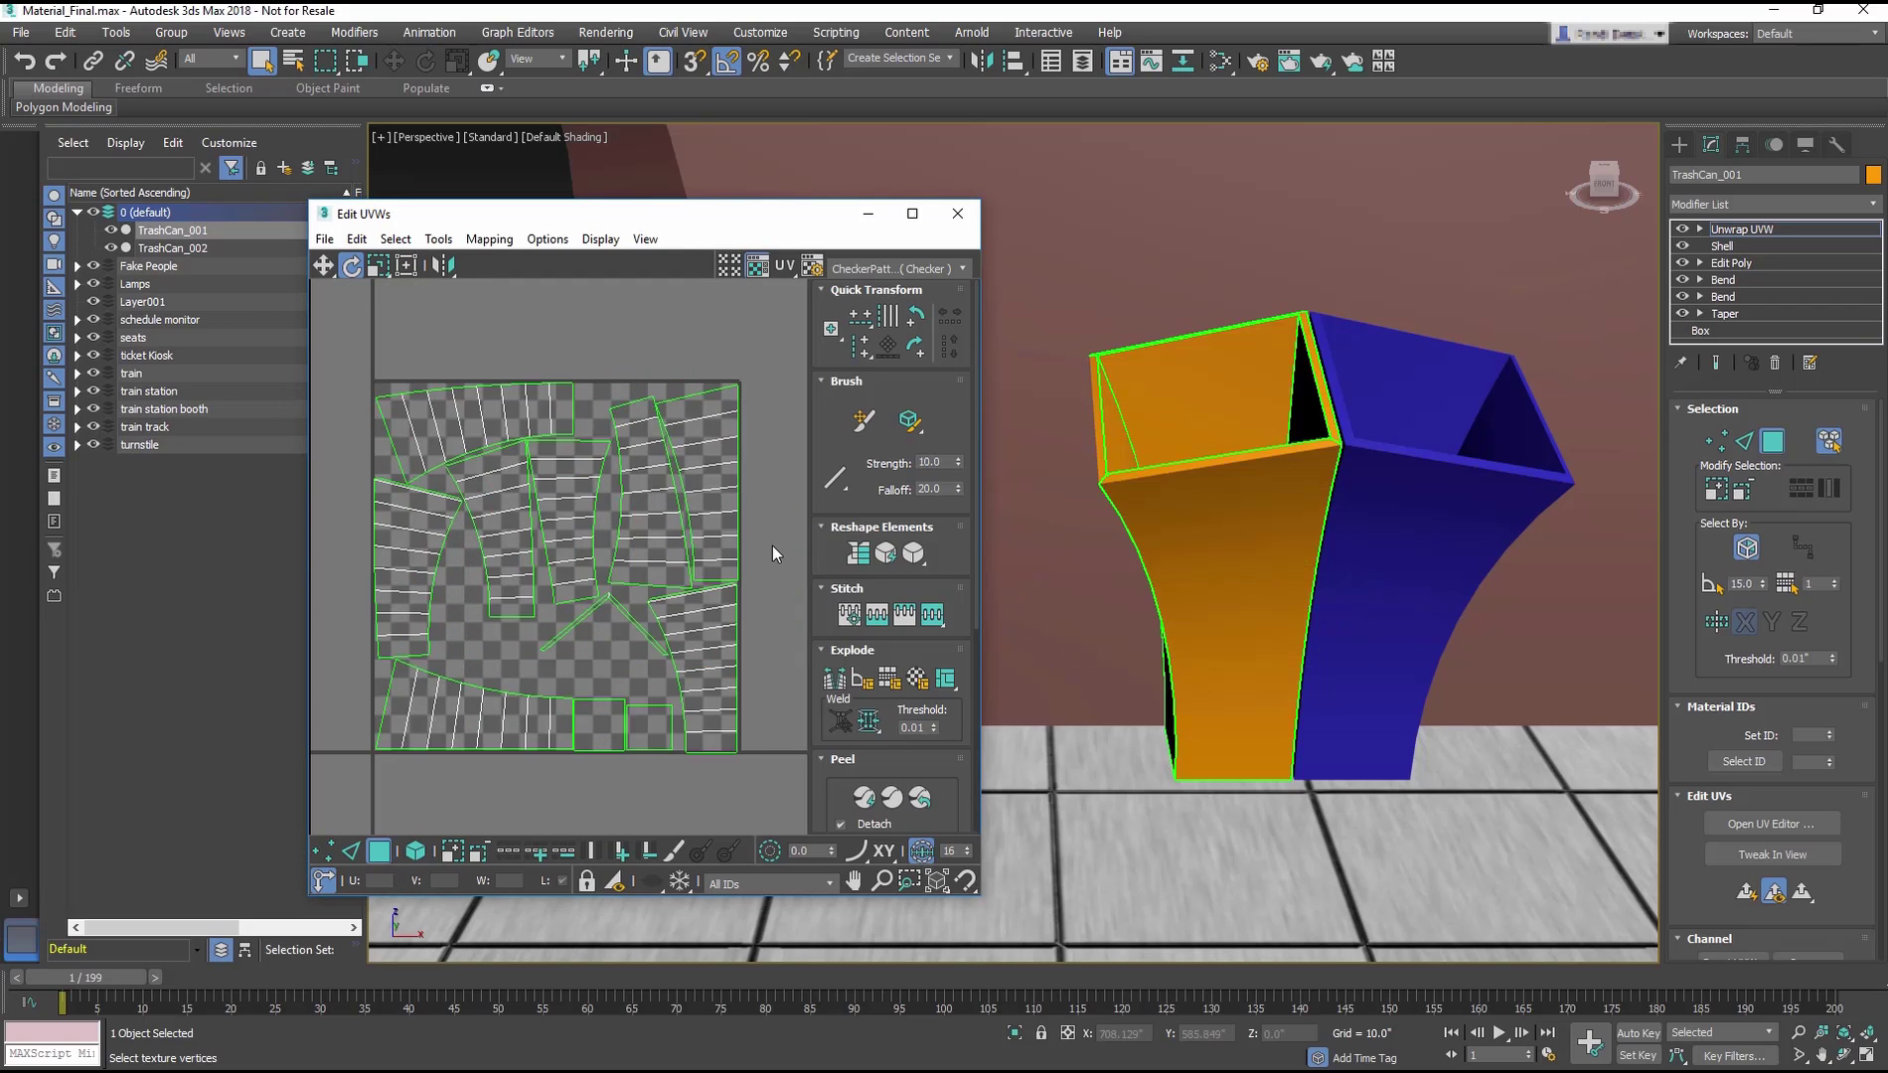
{"action": "left_click", "coordinate": [720, 624]}
{"action": "left_click", "coordinate": [716, 570]}
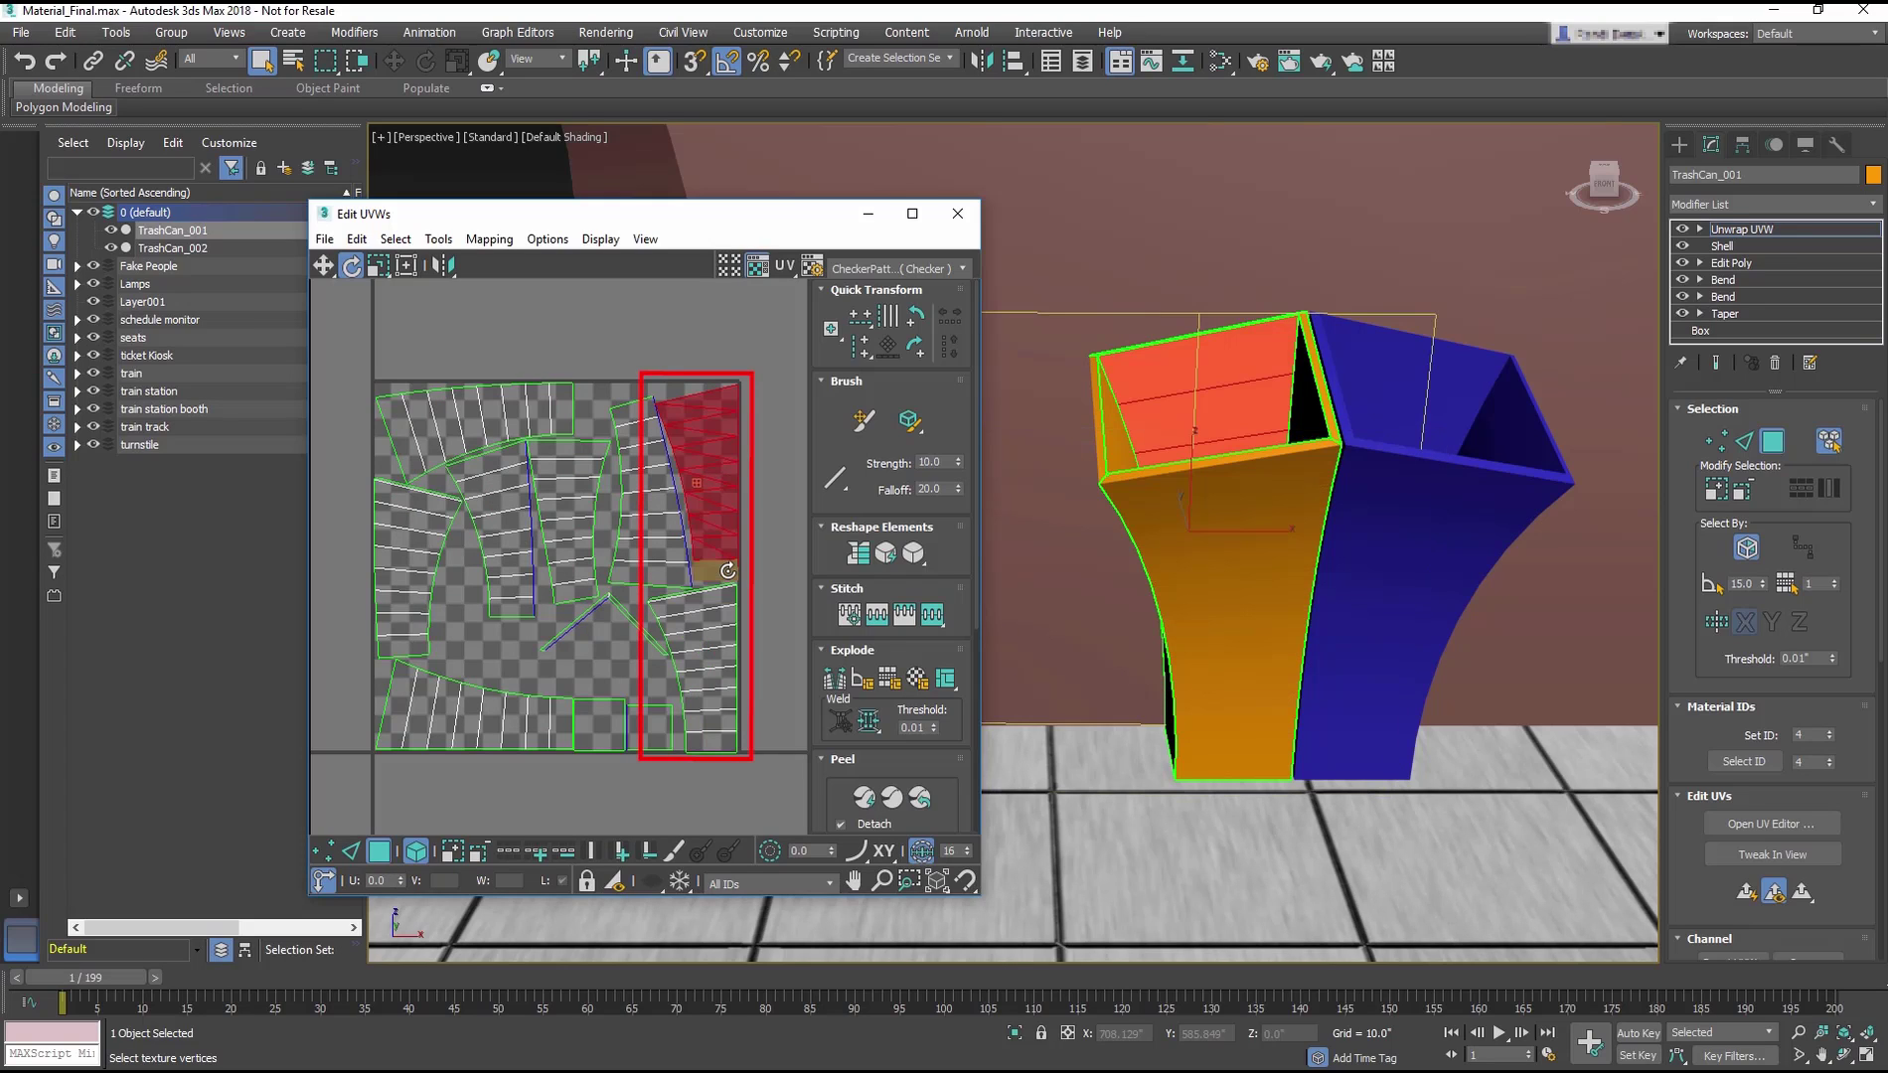
{"action": "left_click", "coordinate": [708, 599], "text": "ctrl"}
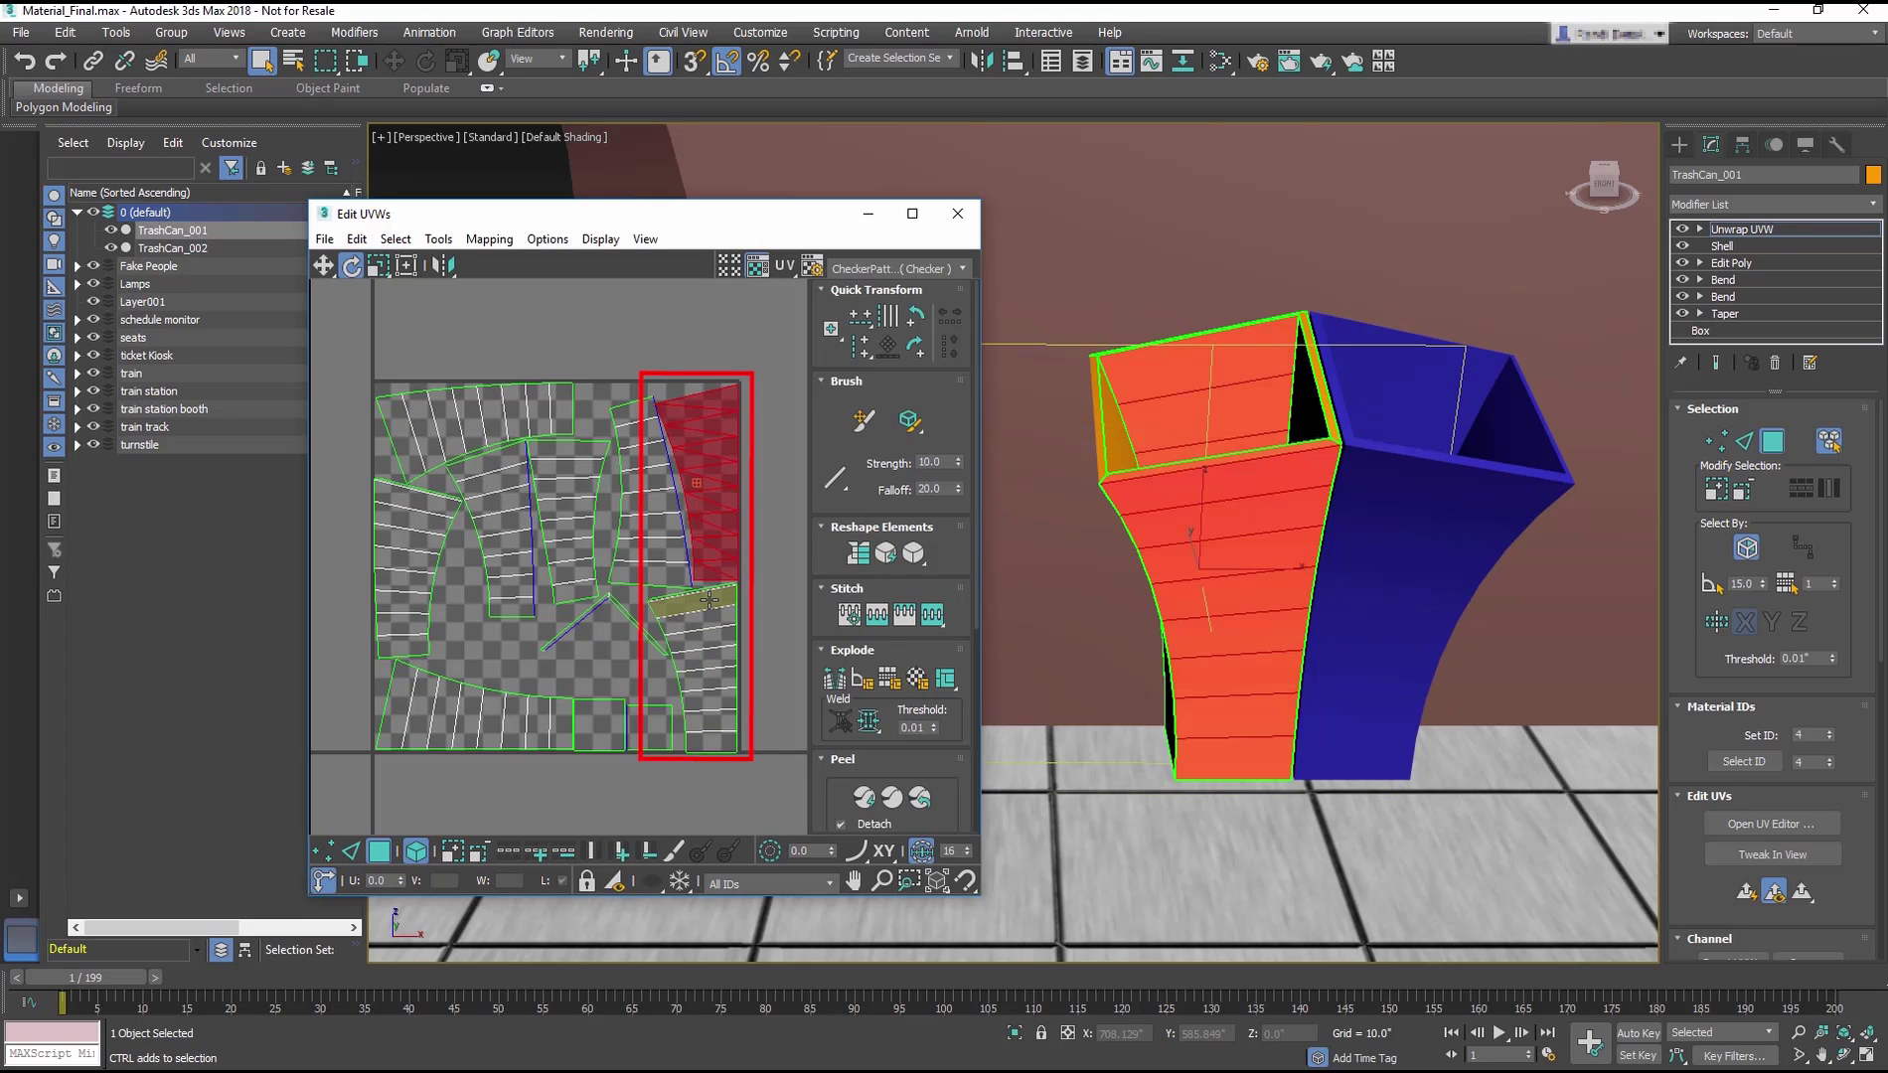
{"action": "left_click", "coordinate": [786, 637]}
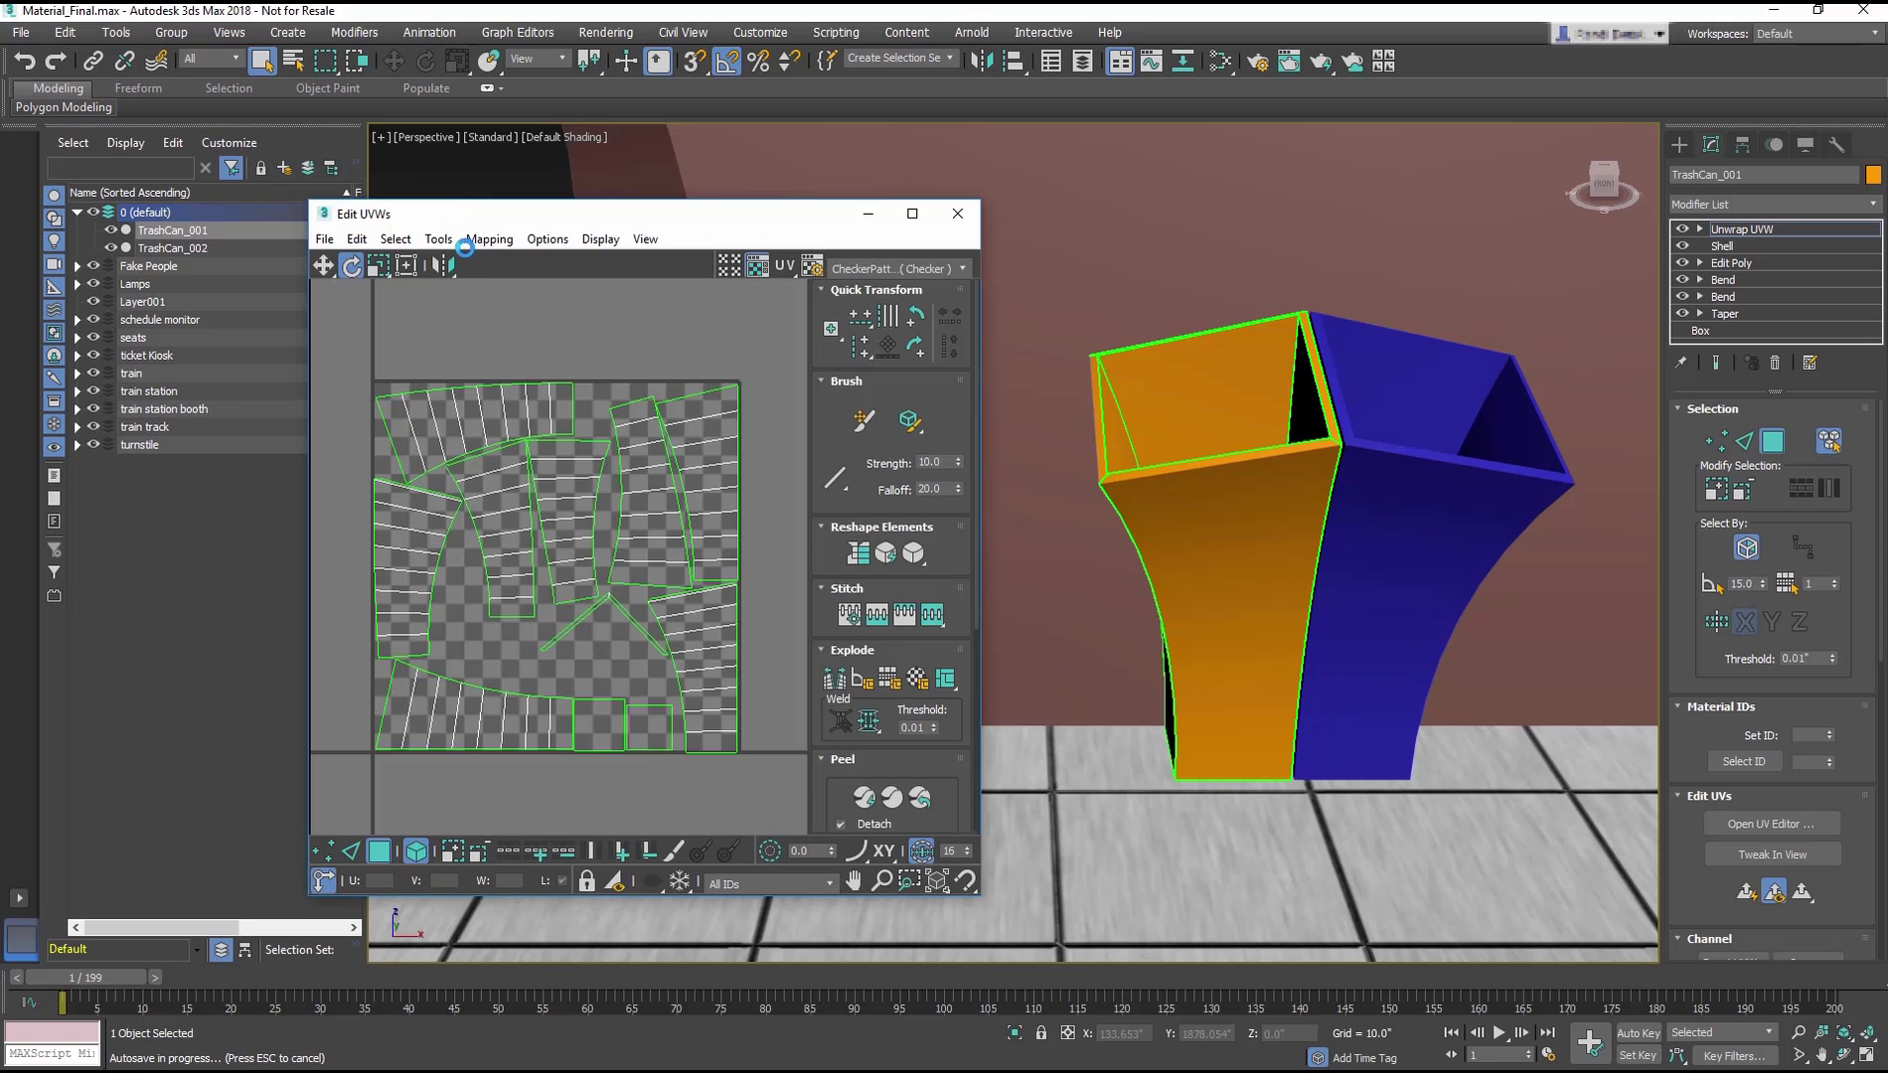
Step: Render a 1024×1024 UVW template of the trash can layout and begin saving the image
{"action": "left_click", "coordinate": [437, 241]}
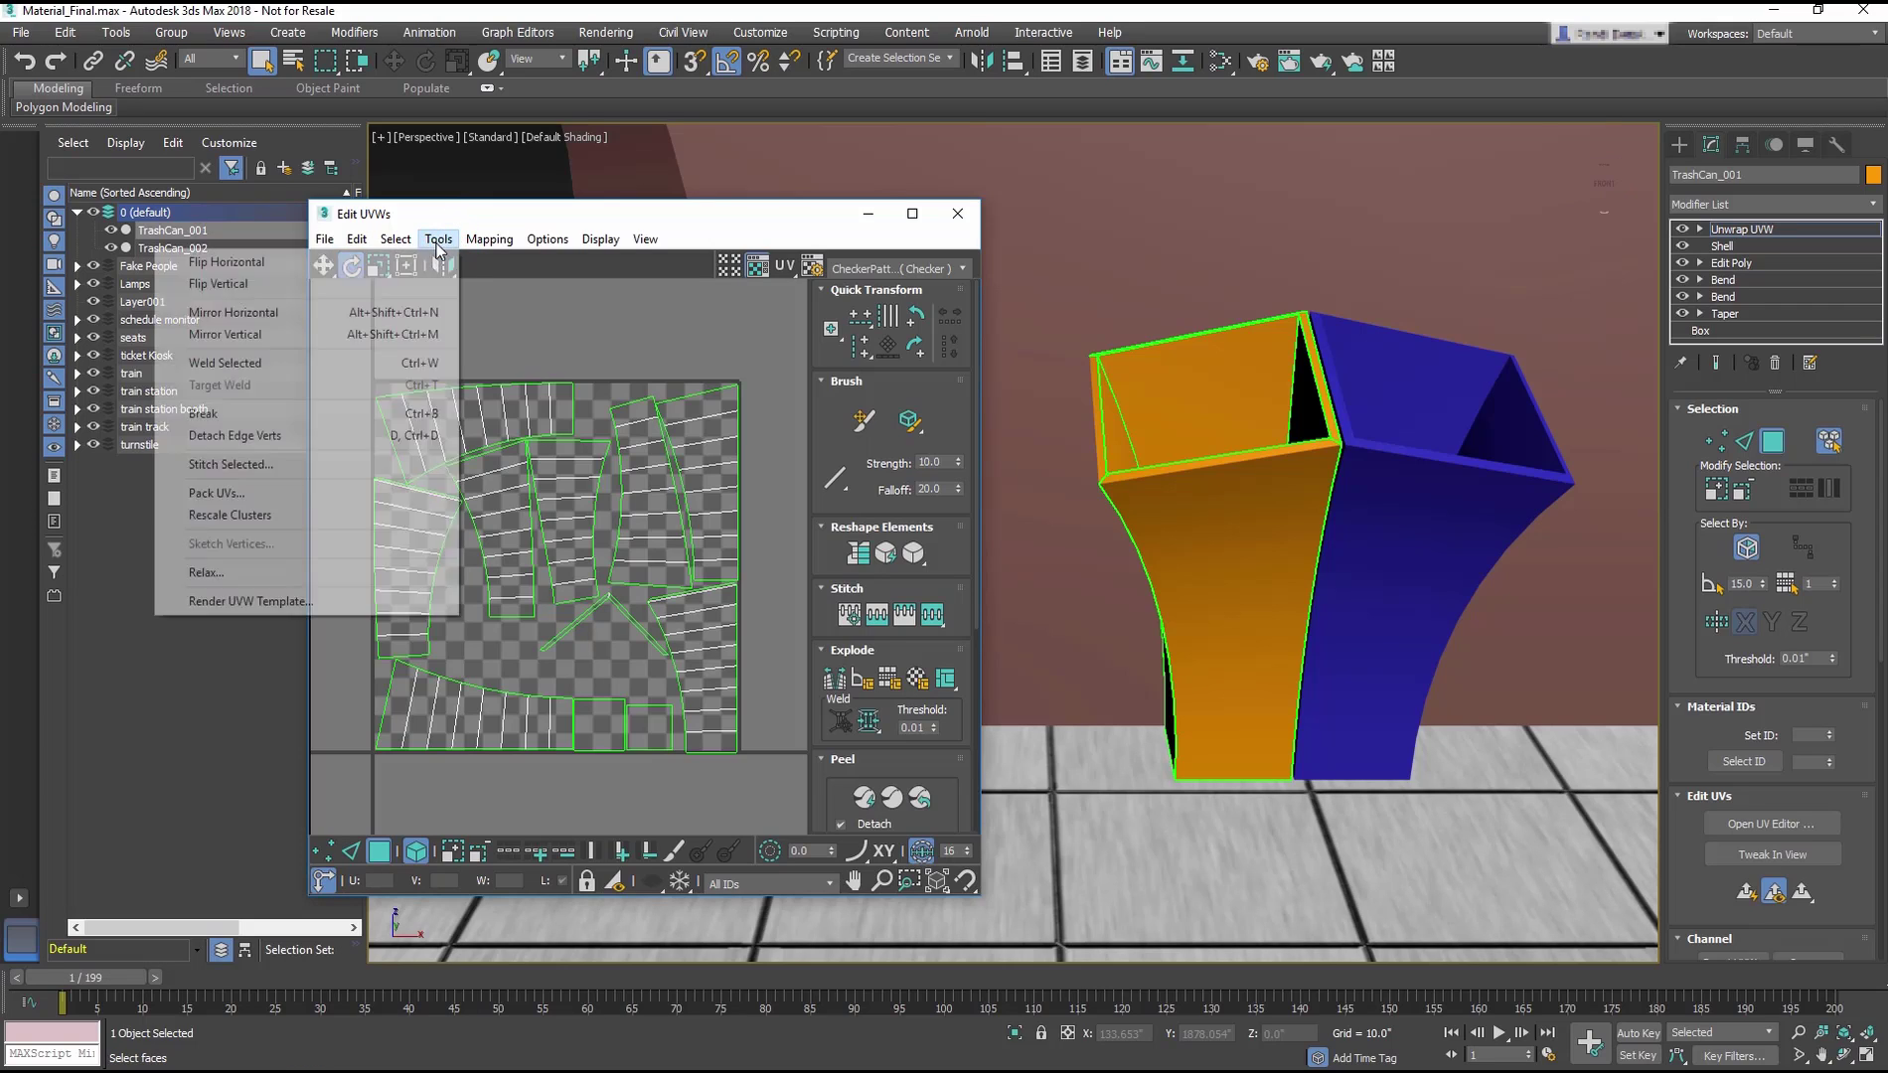
{"action": "left_click", "coordinate": [339, 601]}
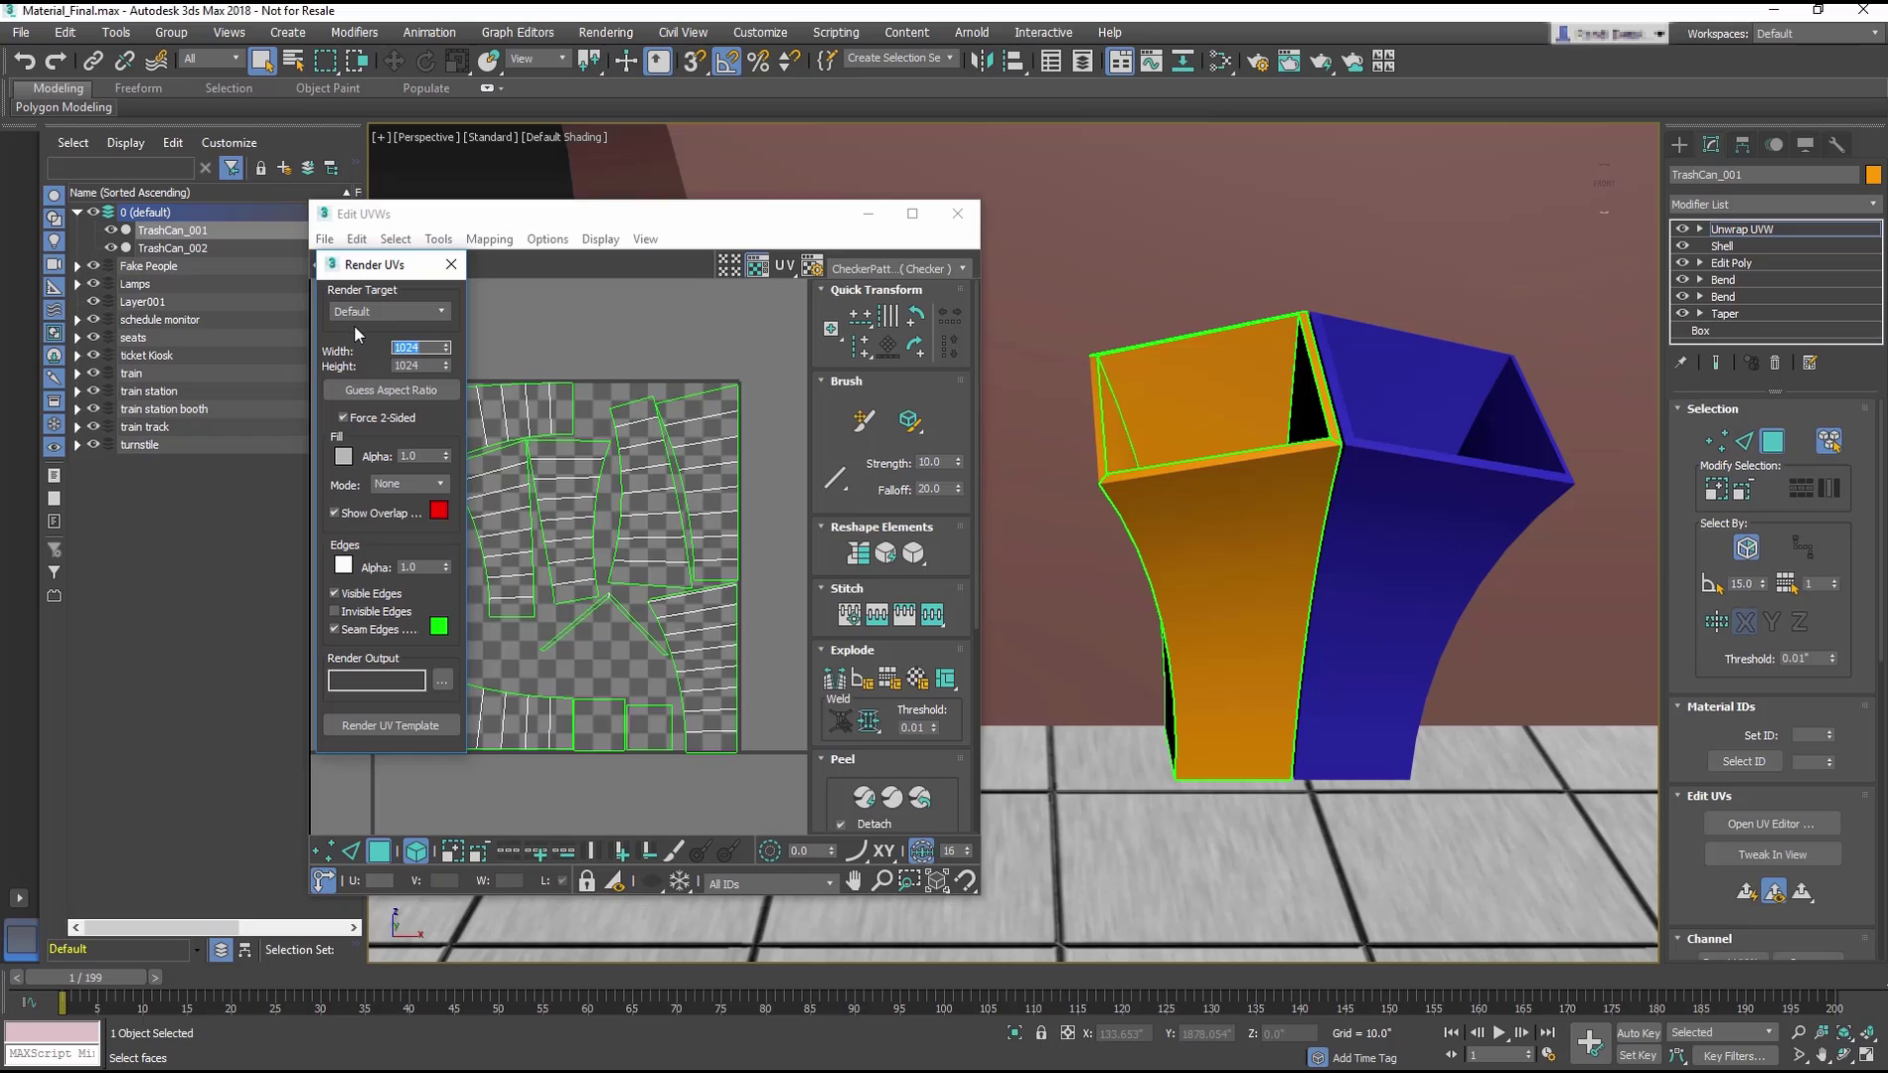
{"action": "left_click", "coordinate": [378, 727]}
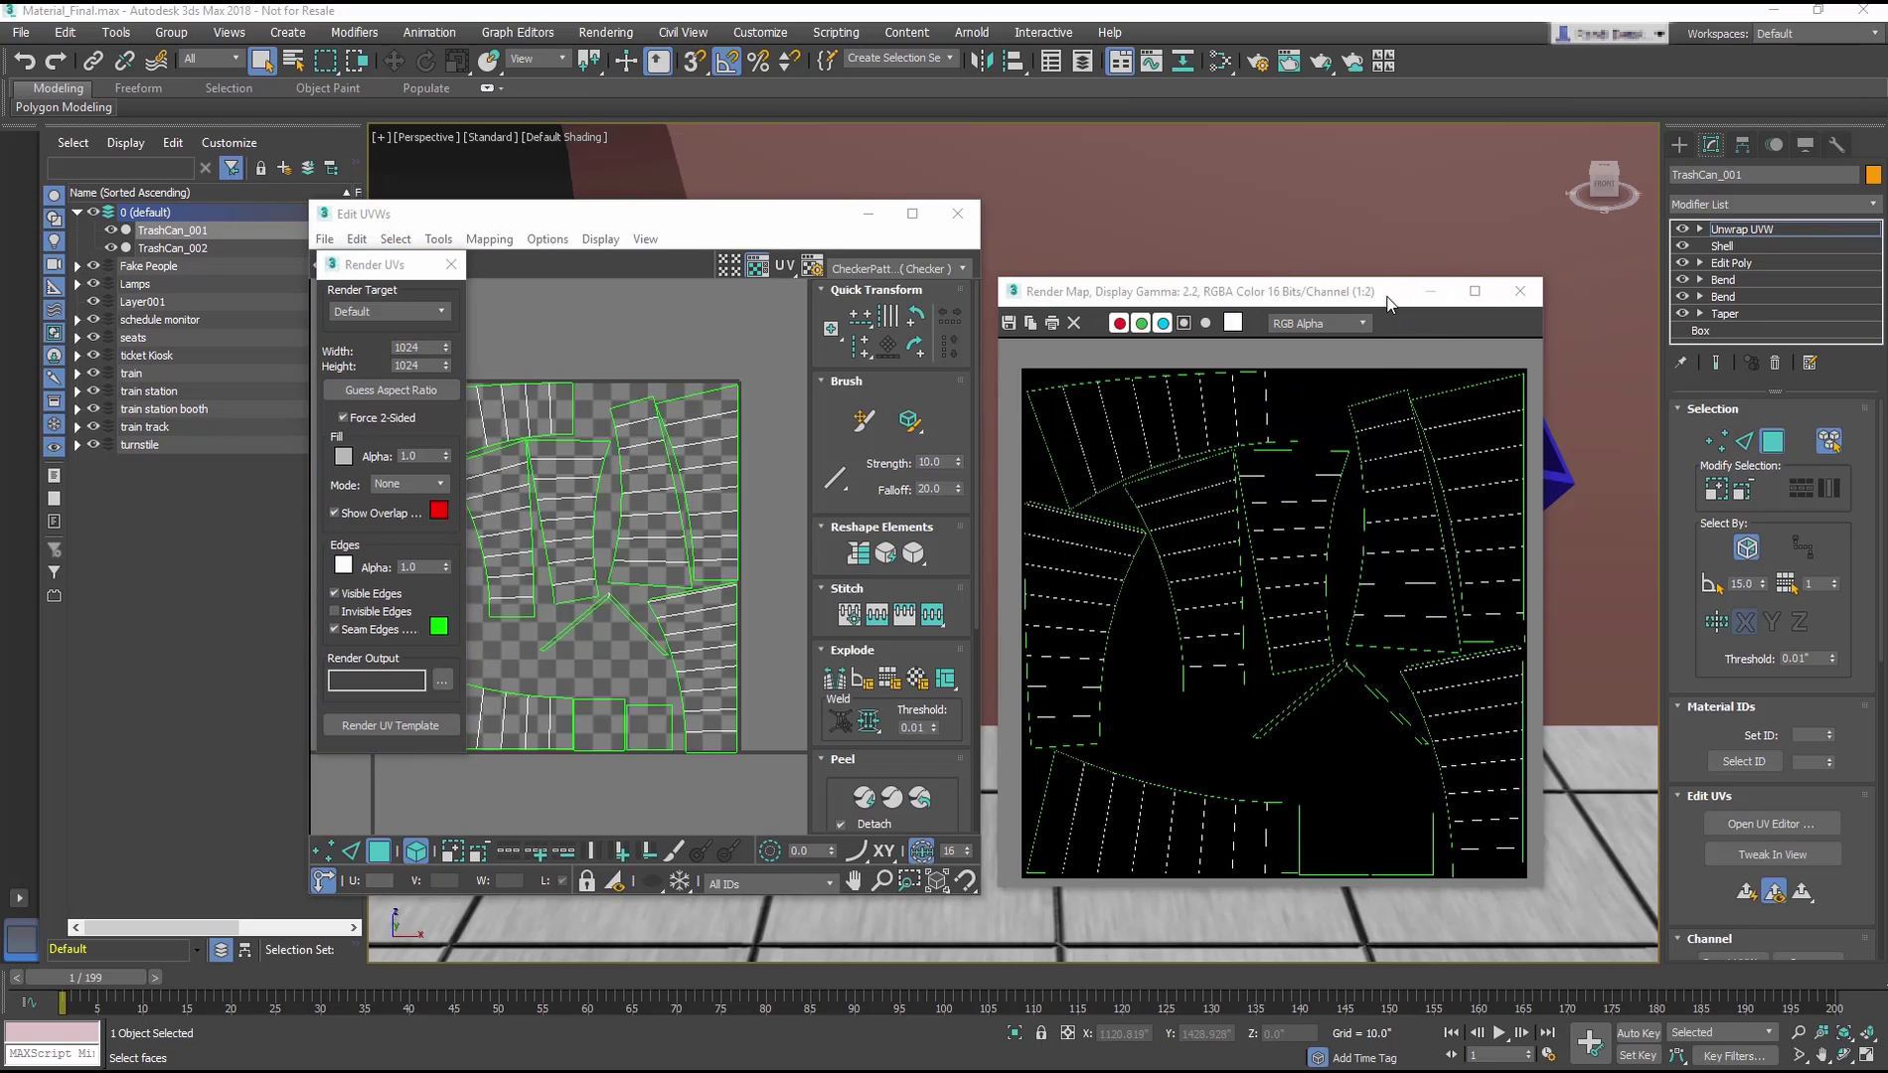
{"action": "left_click", "coordinate": [1008, 325]}
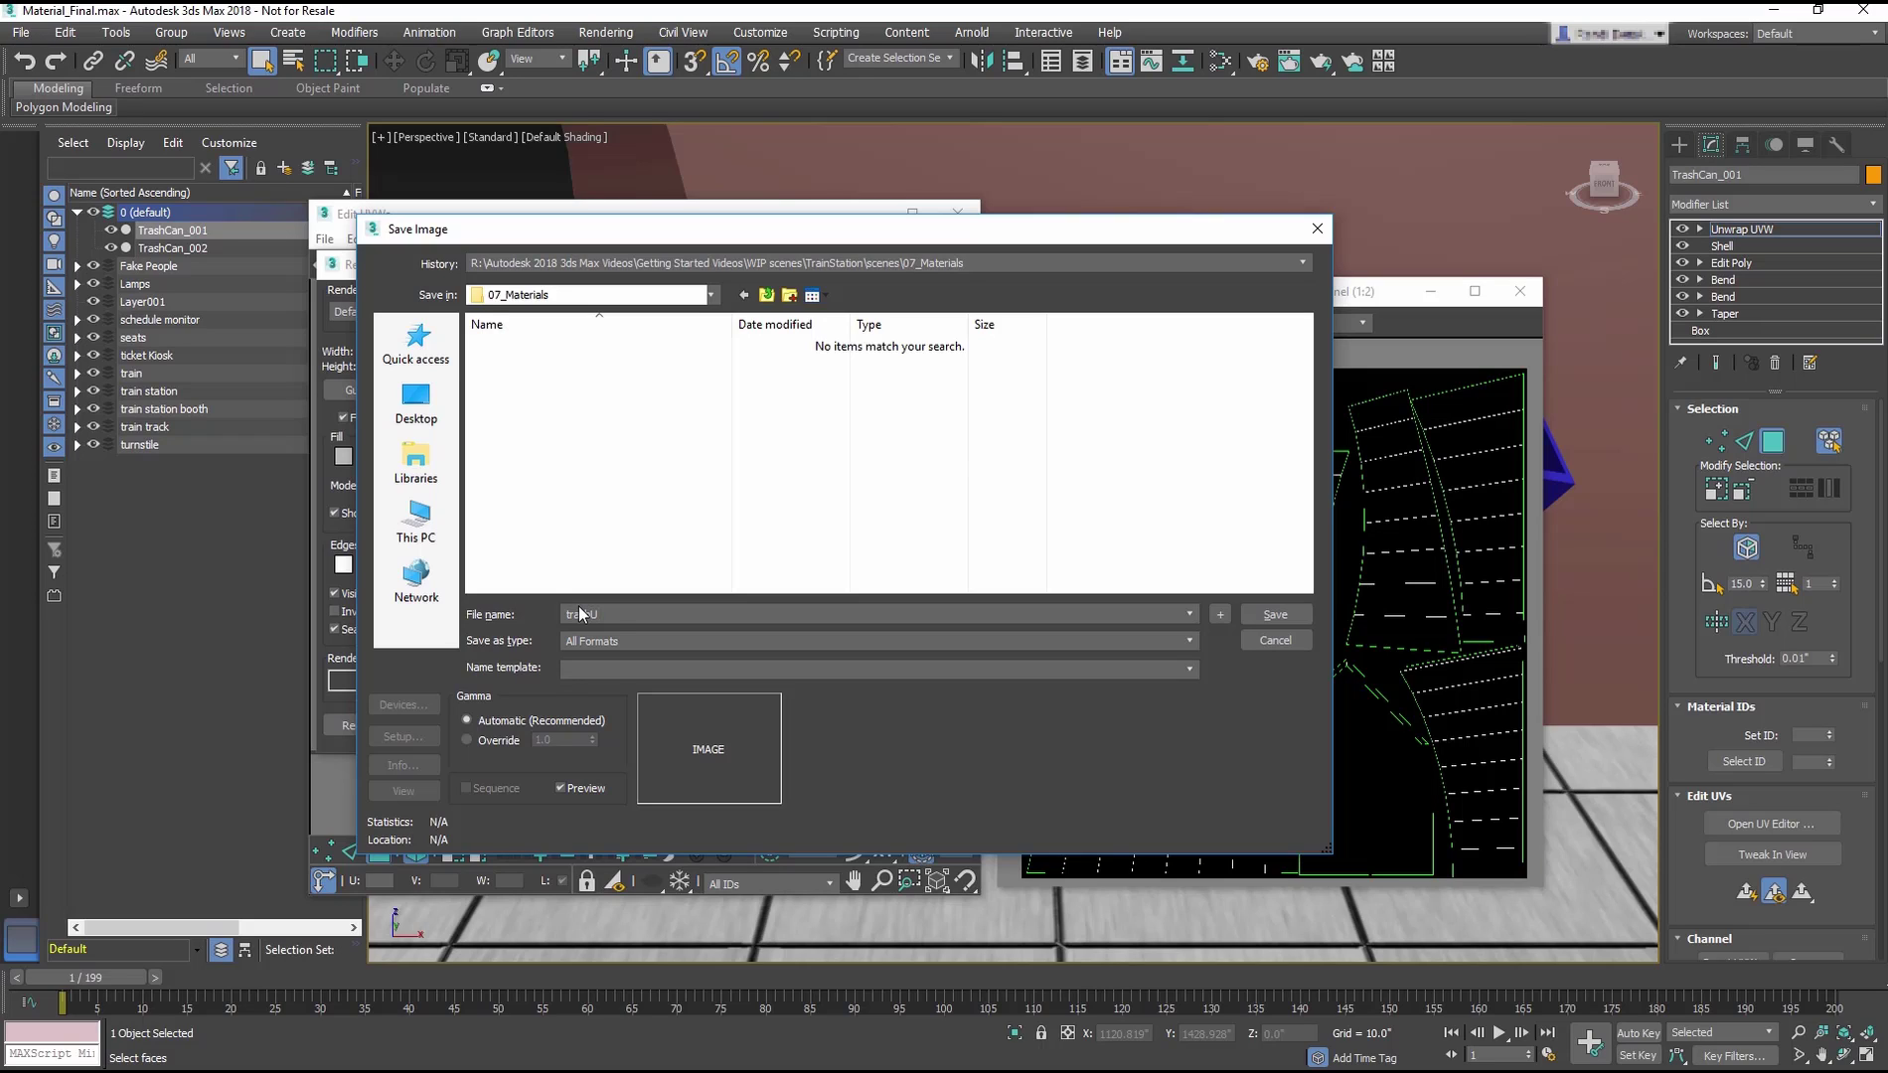
Step: Save the UV template as JPEG 'trashUV' at quality 100 in 07_Materials
{"action": "type", "text": "V"}
{"action": "left_click", "coordinate": [570, 640]}
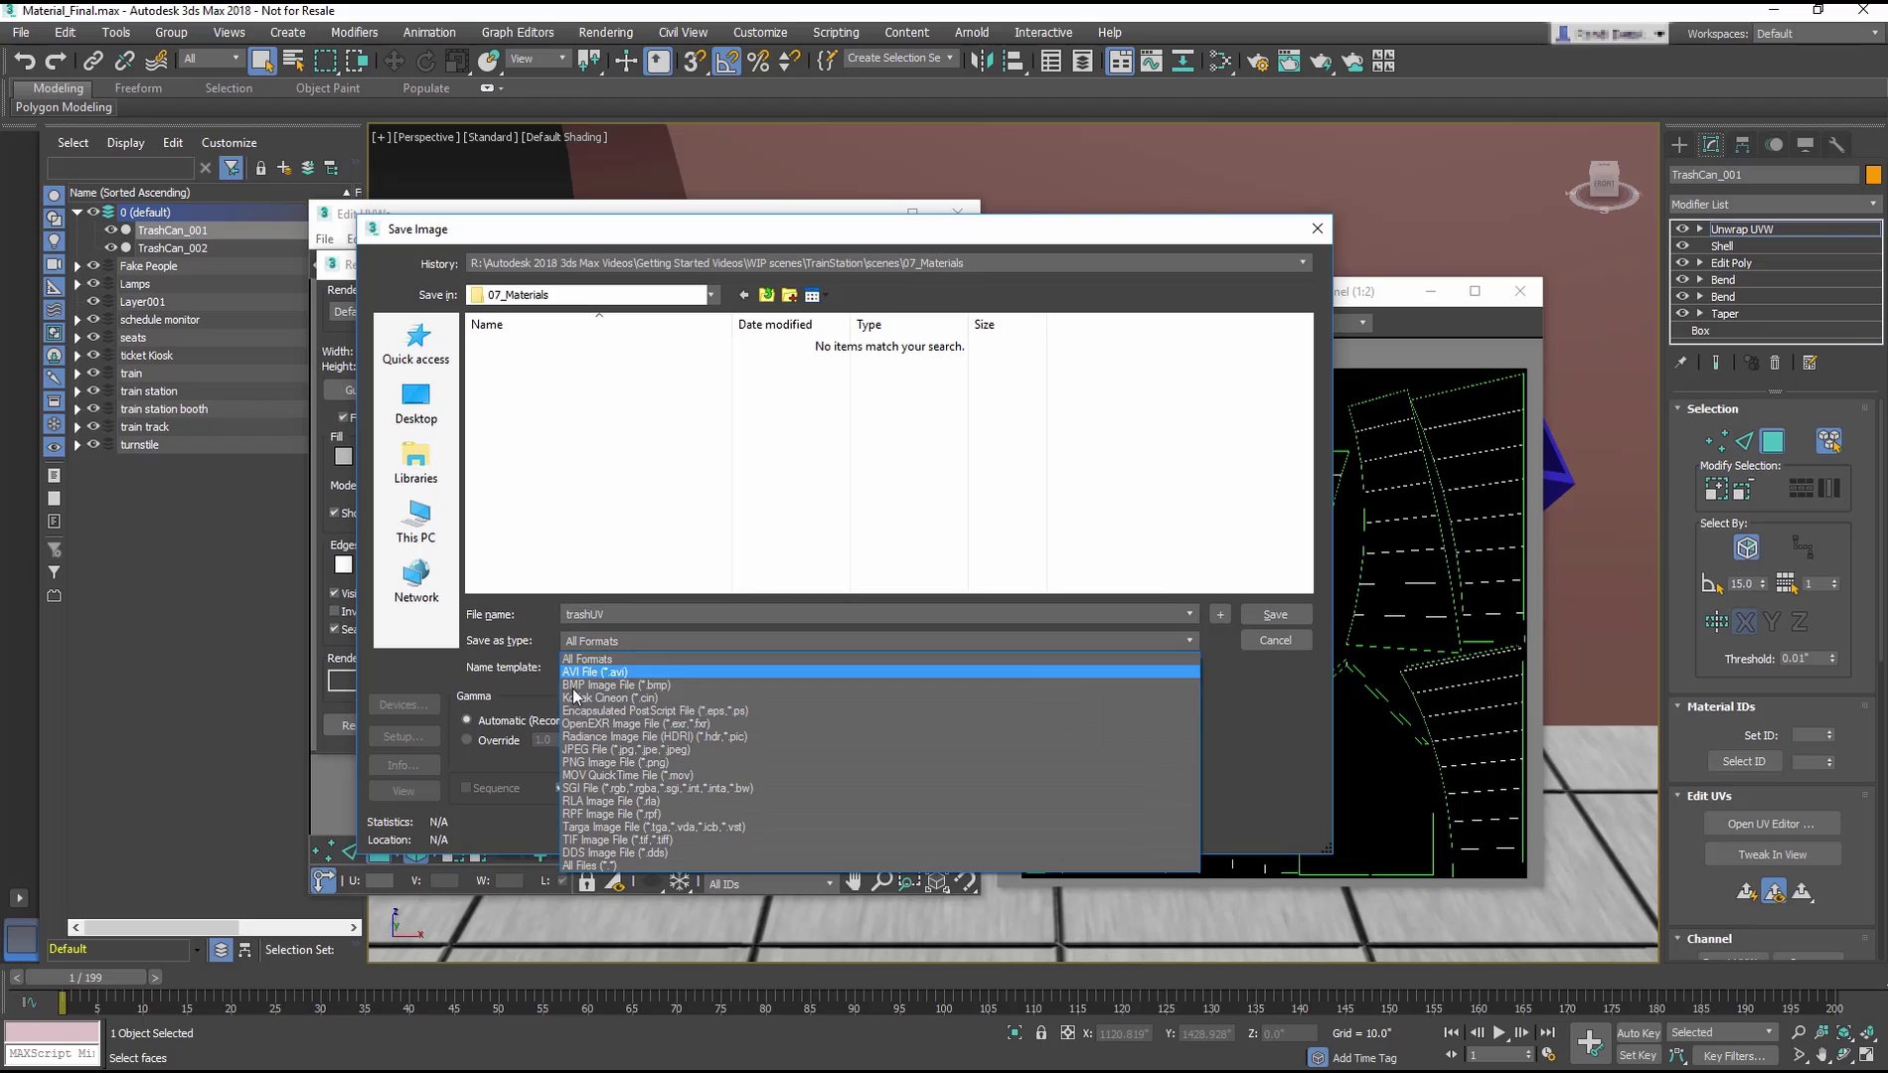
{"action": "left_click", "coordinate": [584, 751]}
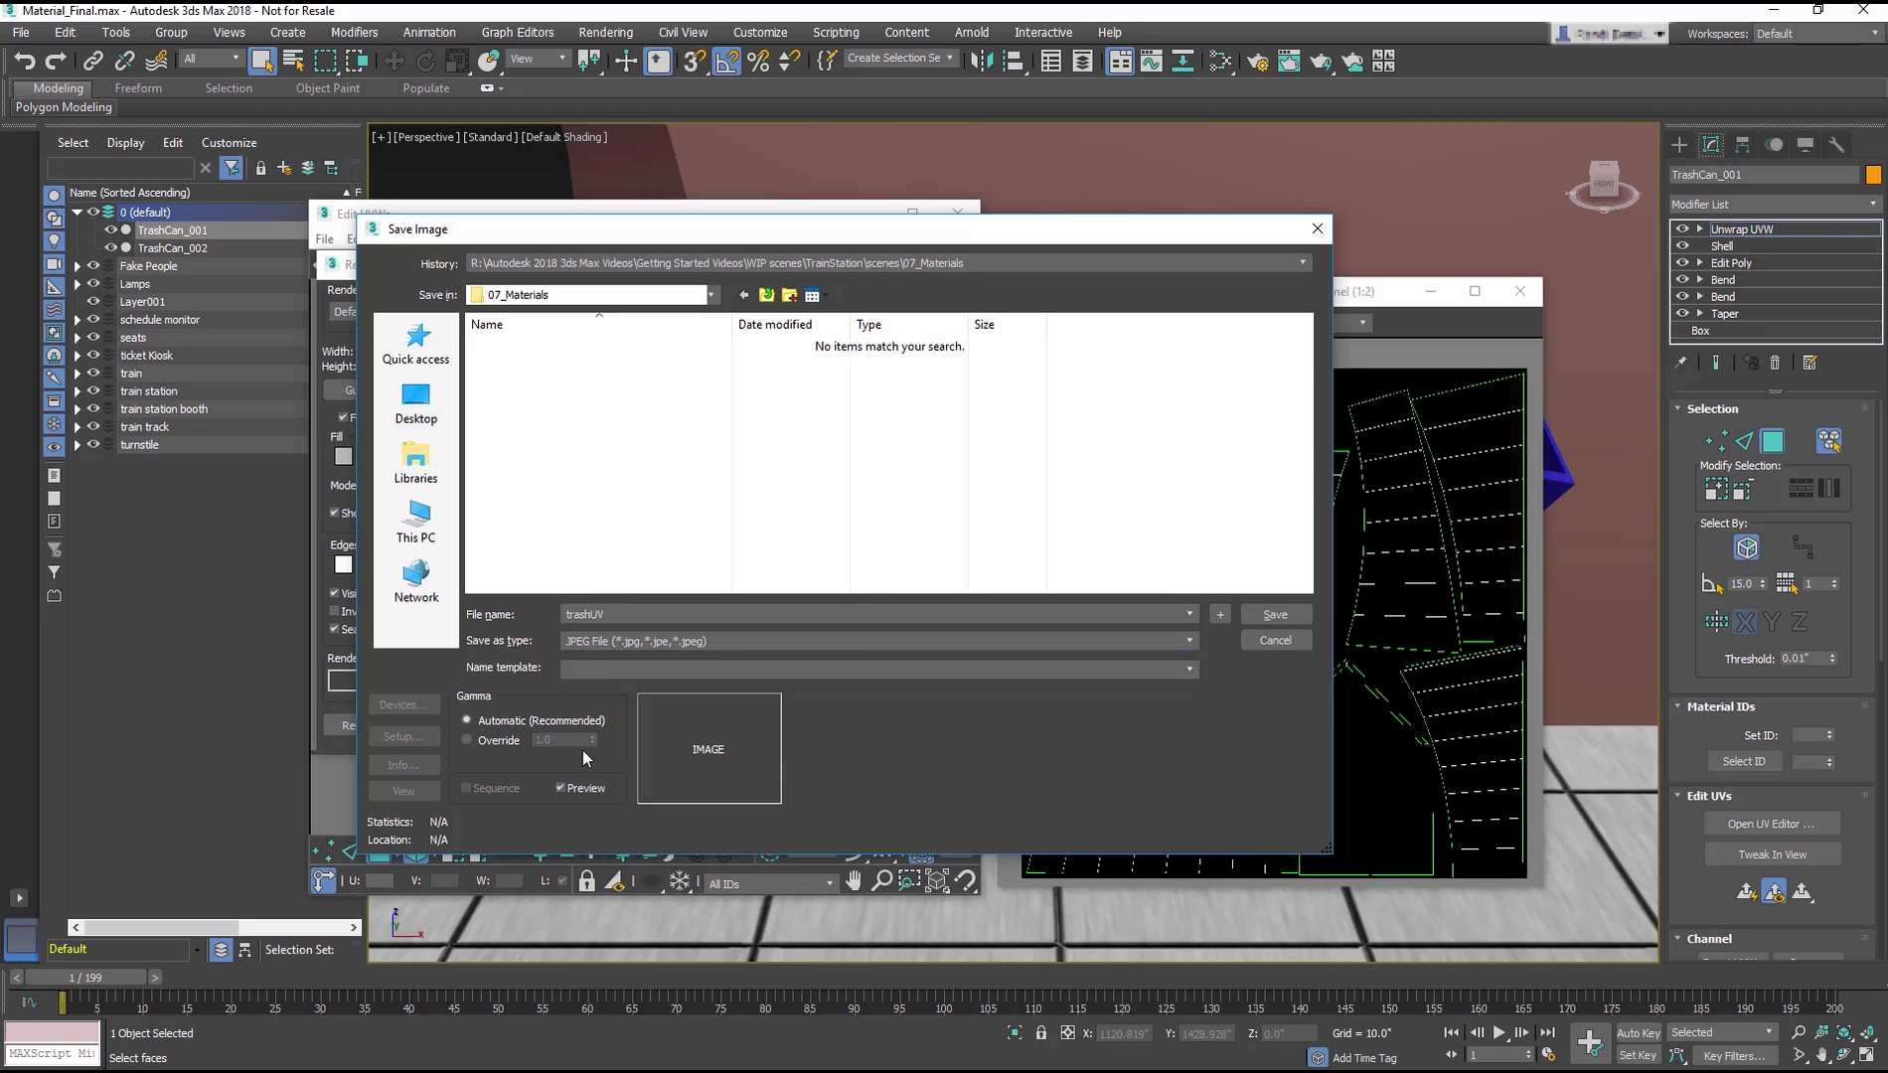
{"action": "left_click", "coordinate": [1275, 614]}
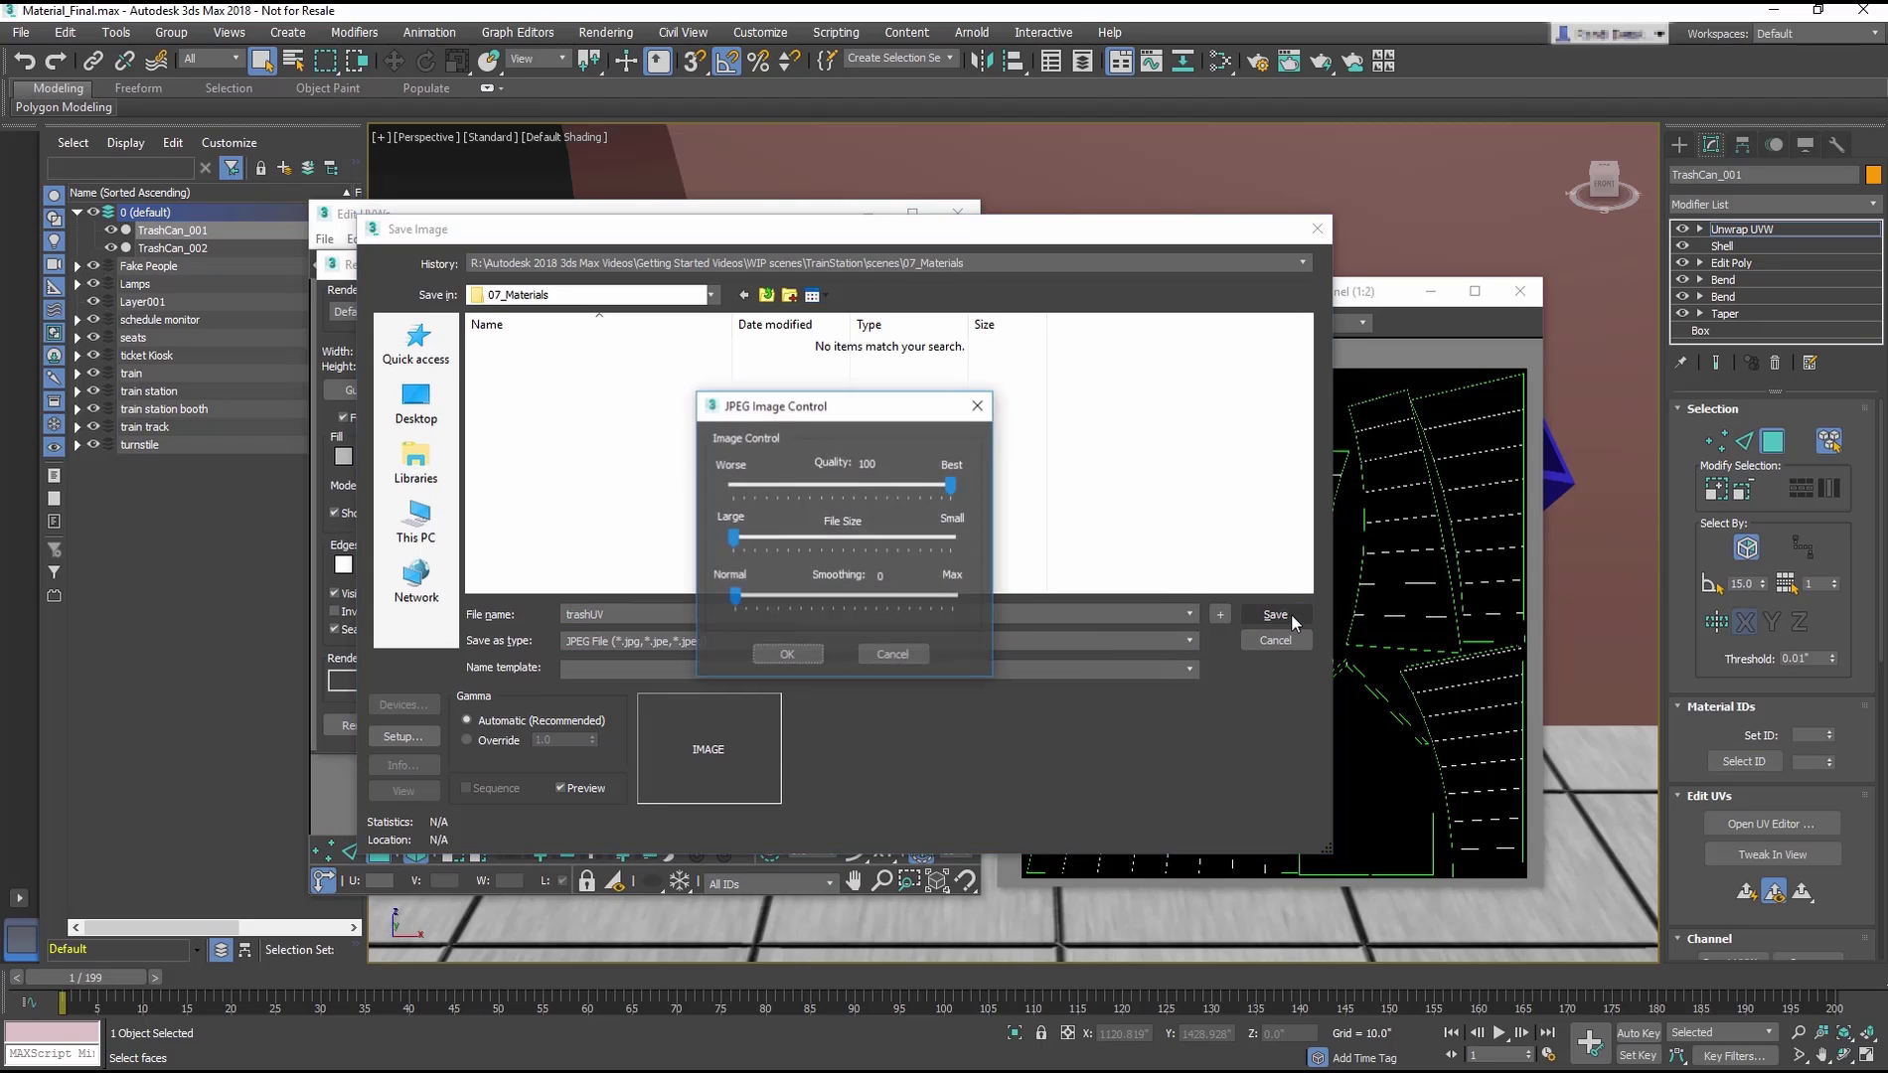
{"action": "left_click", "coordinate": [786, 655]}
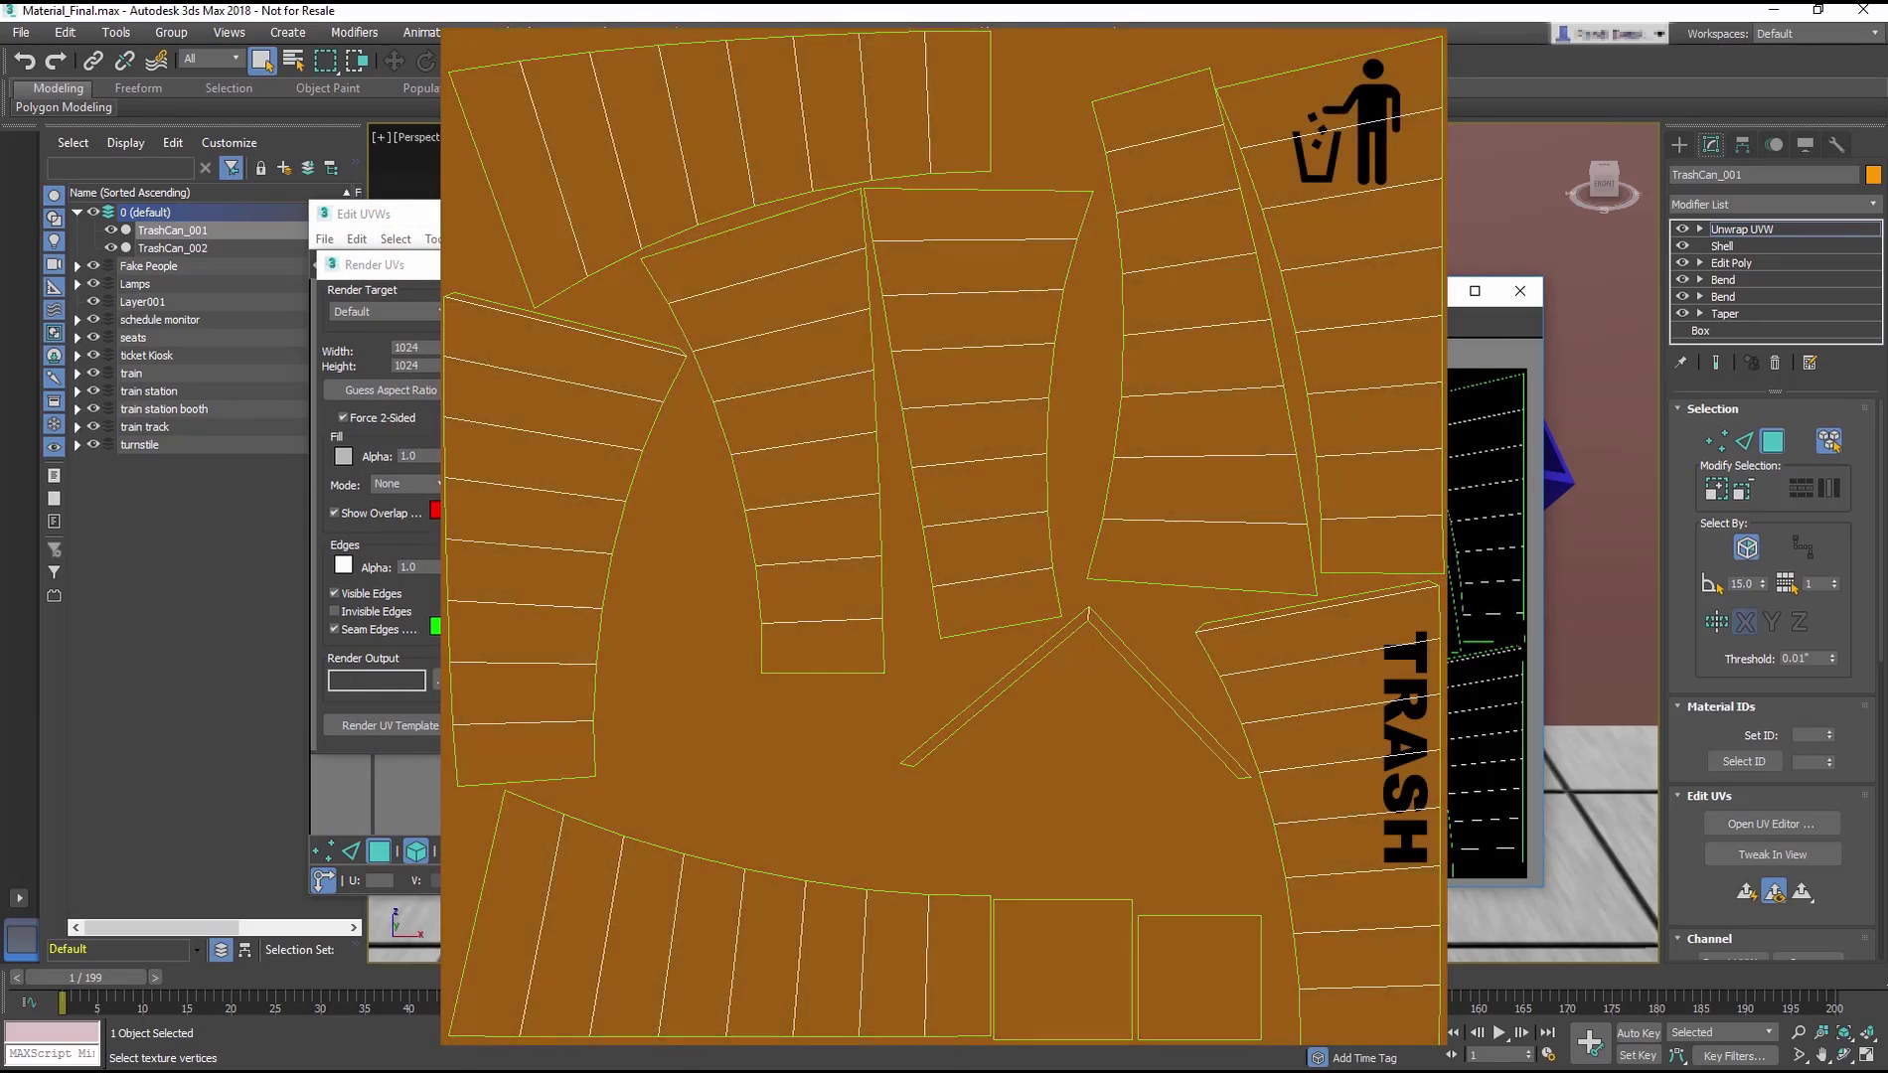
Step: Close the Render UVs settings and the Trash_Color.jpg image preview
{"action": "key", "text": "Escape"}
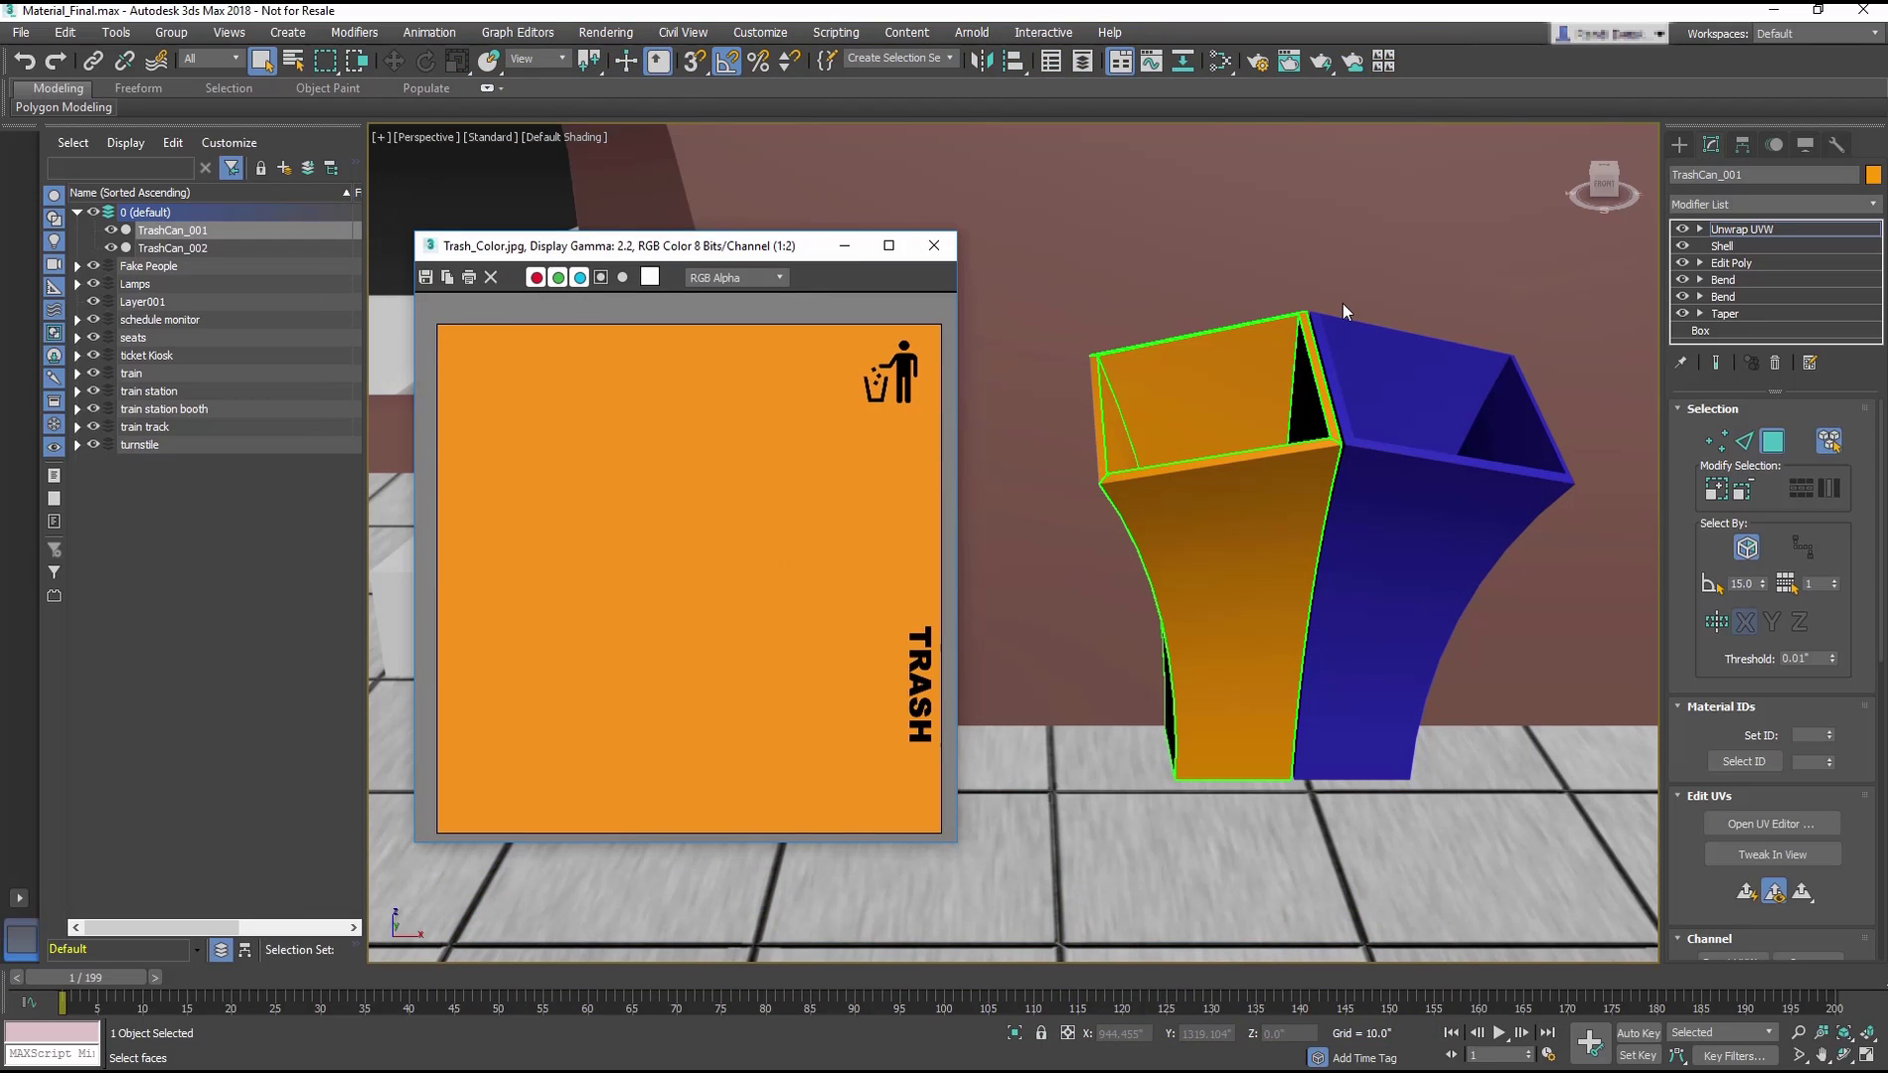
{"action": "left_click", "coordinate": [931, 247]}
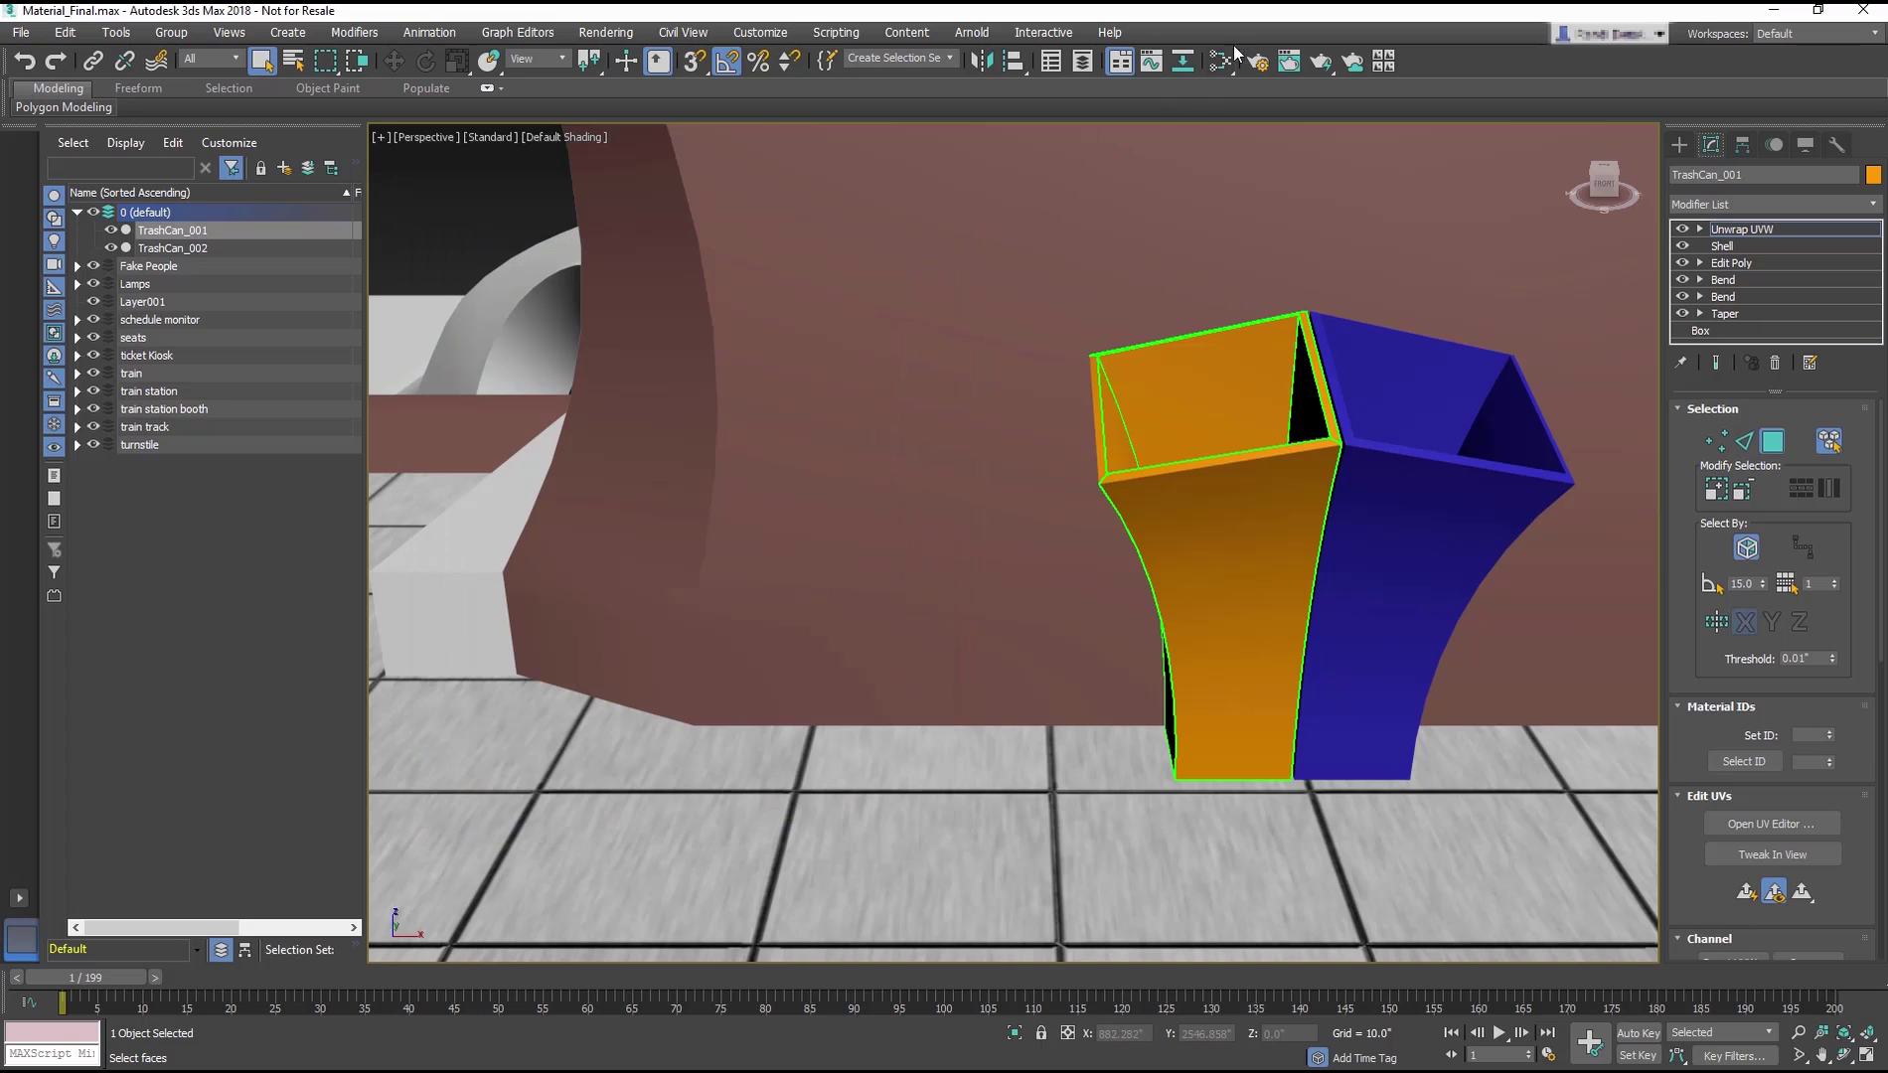
Step: In Slate, create a Physical Material with a Trash_Color.jpg bitmap as its base color
{"action": "key", "text": "m"}
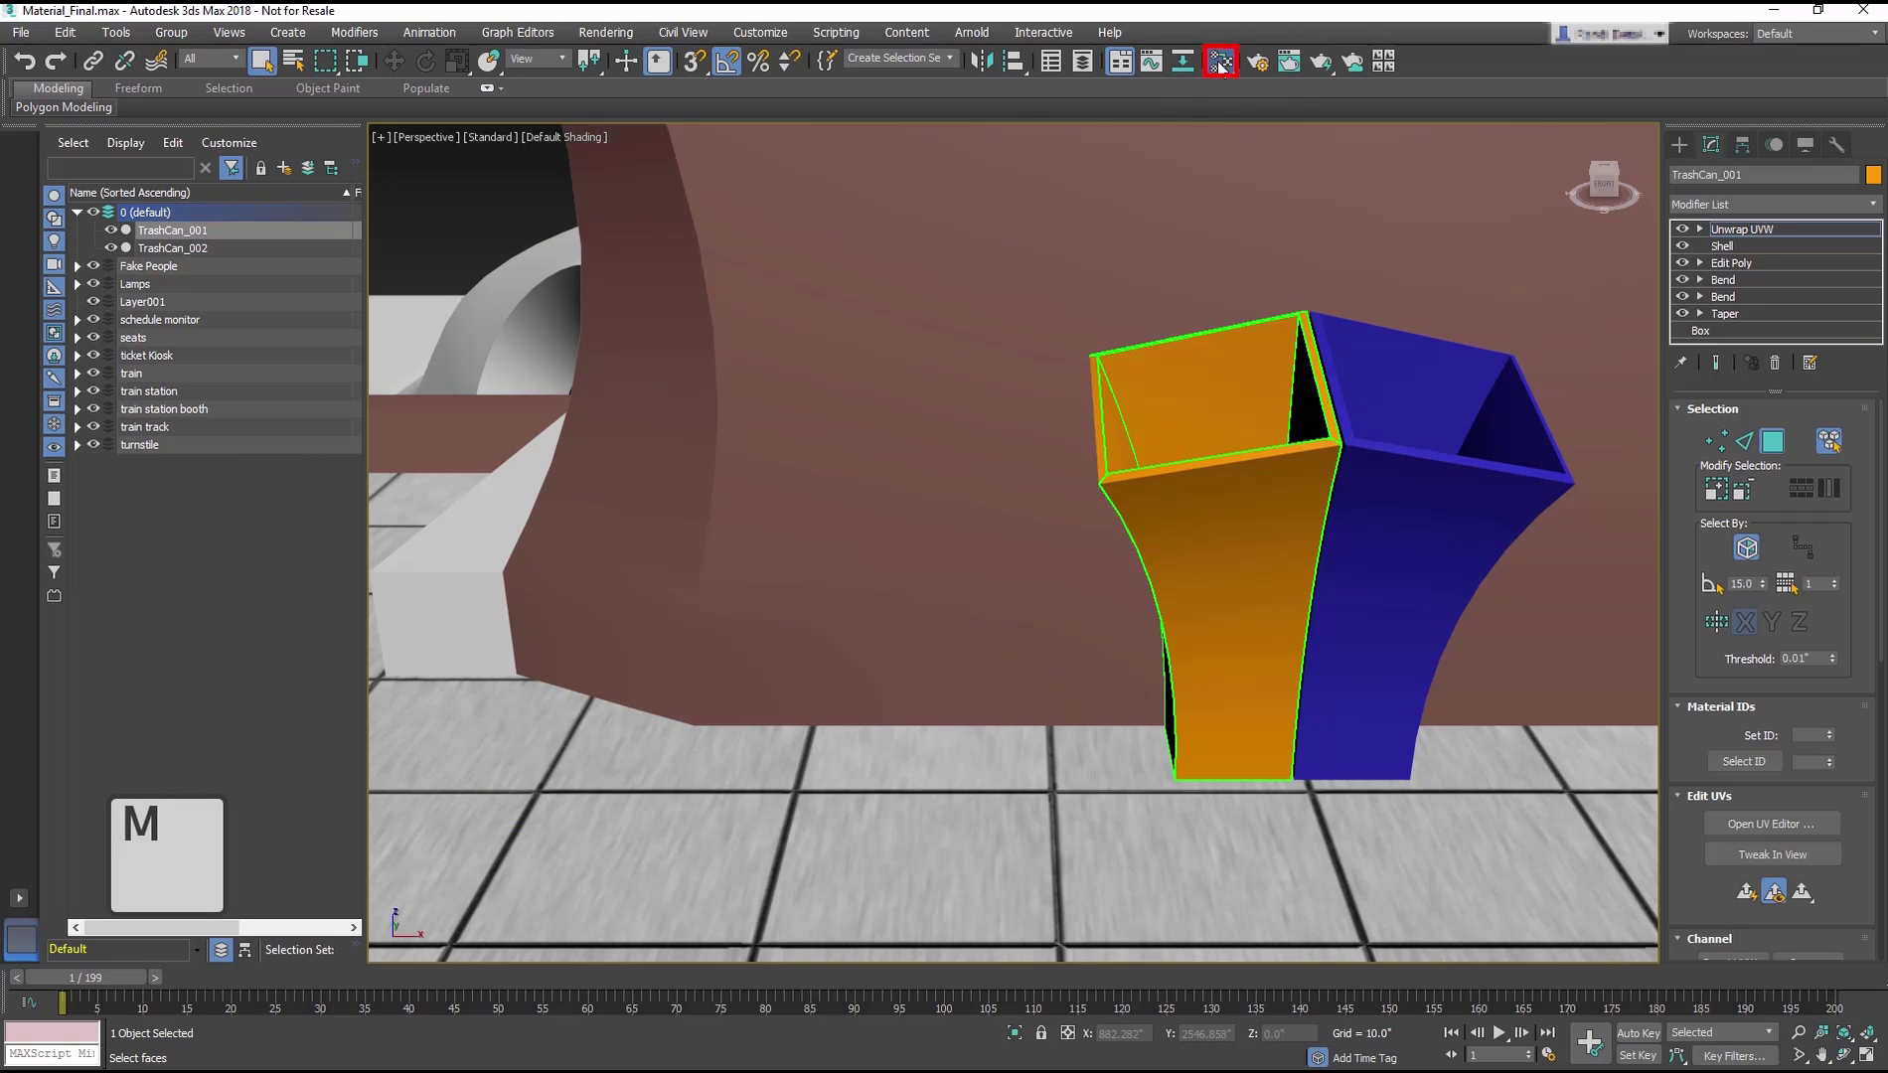
{"action": "scroll", "coordinate": [506, 287], "scroll_direction": "down", "scroll_amount": 4}
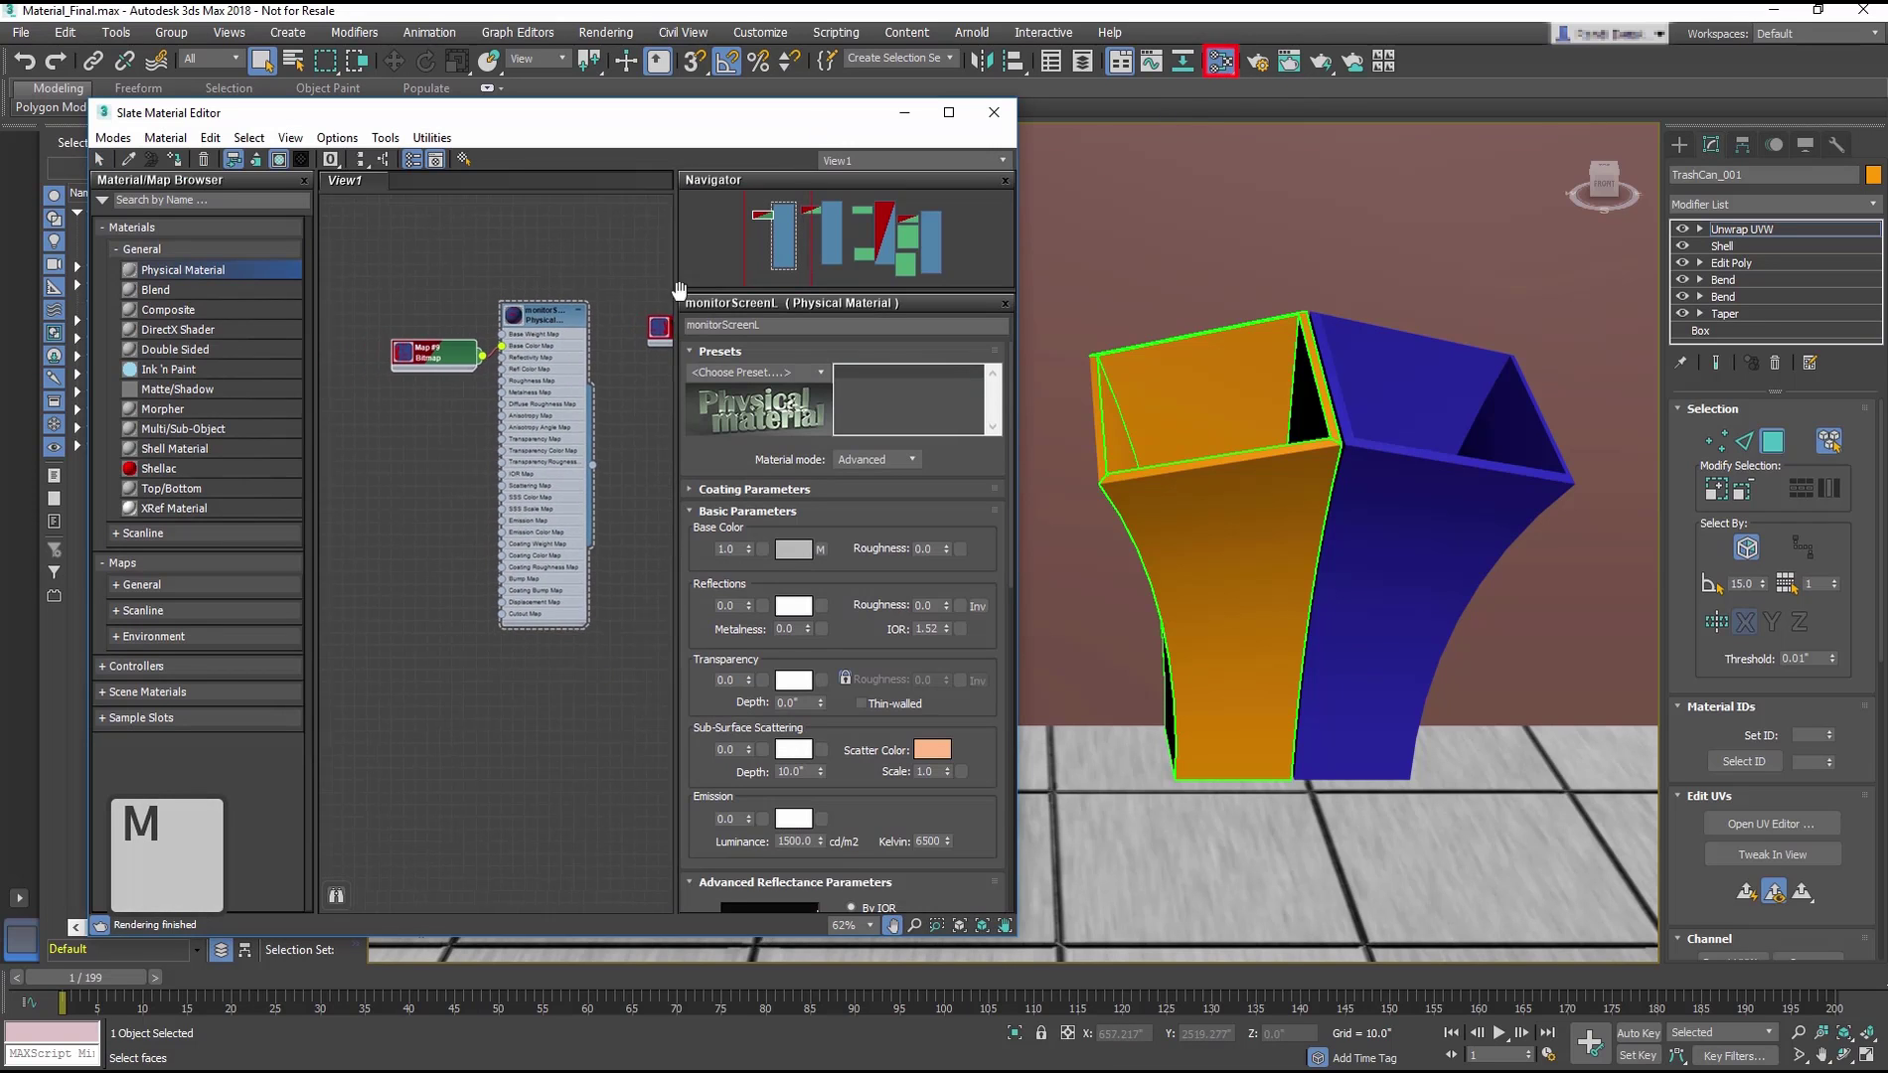
{"action": "scroll", "coordinate": [412, 328], "scroll_direction": "up", "scroll_amount": 3}
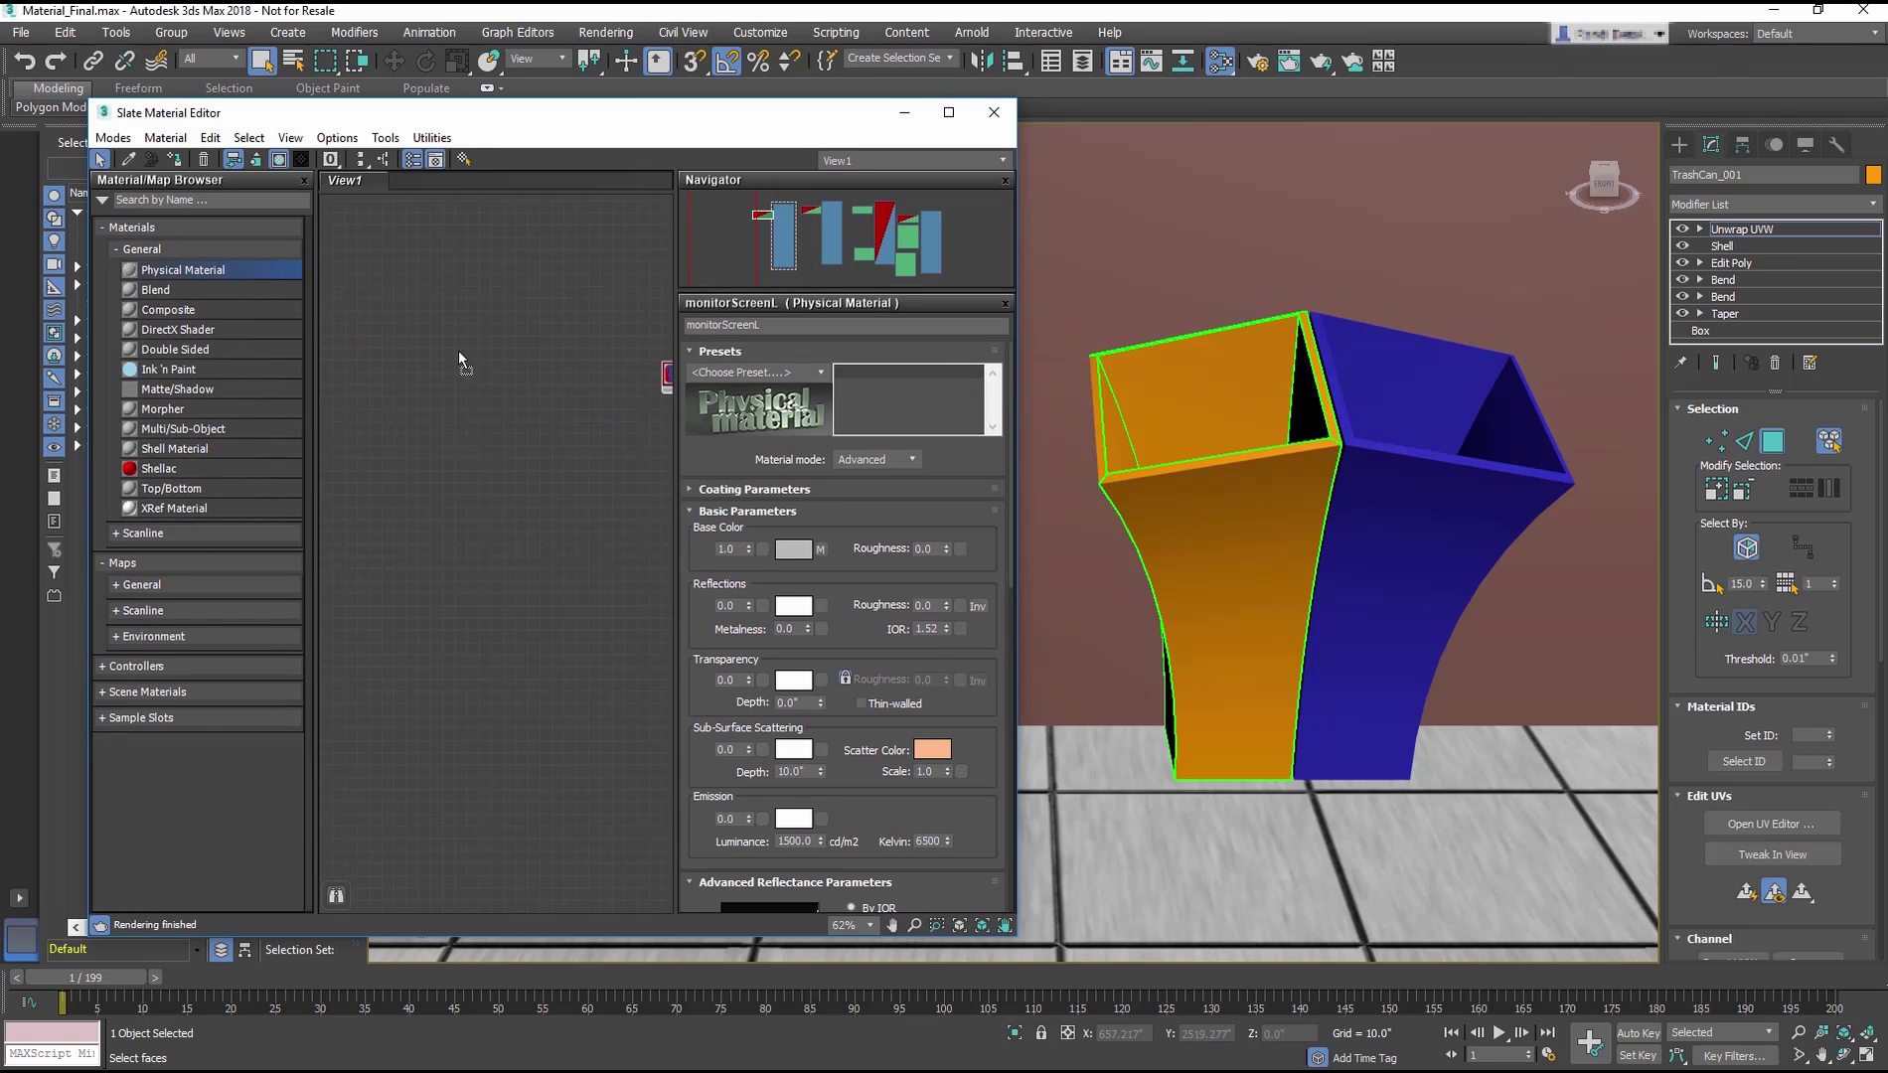
{"action": "left_click_drag", "start_coordinate": [459, 354], "coordinate": [463, 369]}
{"action": "scroll", "coordinate": [465, 378], "scroll_direction": "up", "scroll_amount": 5}
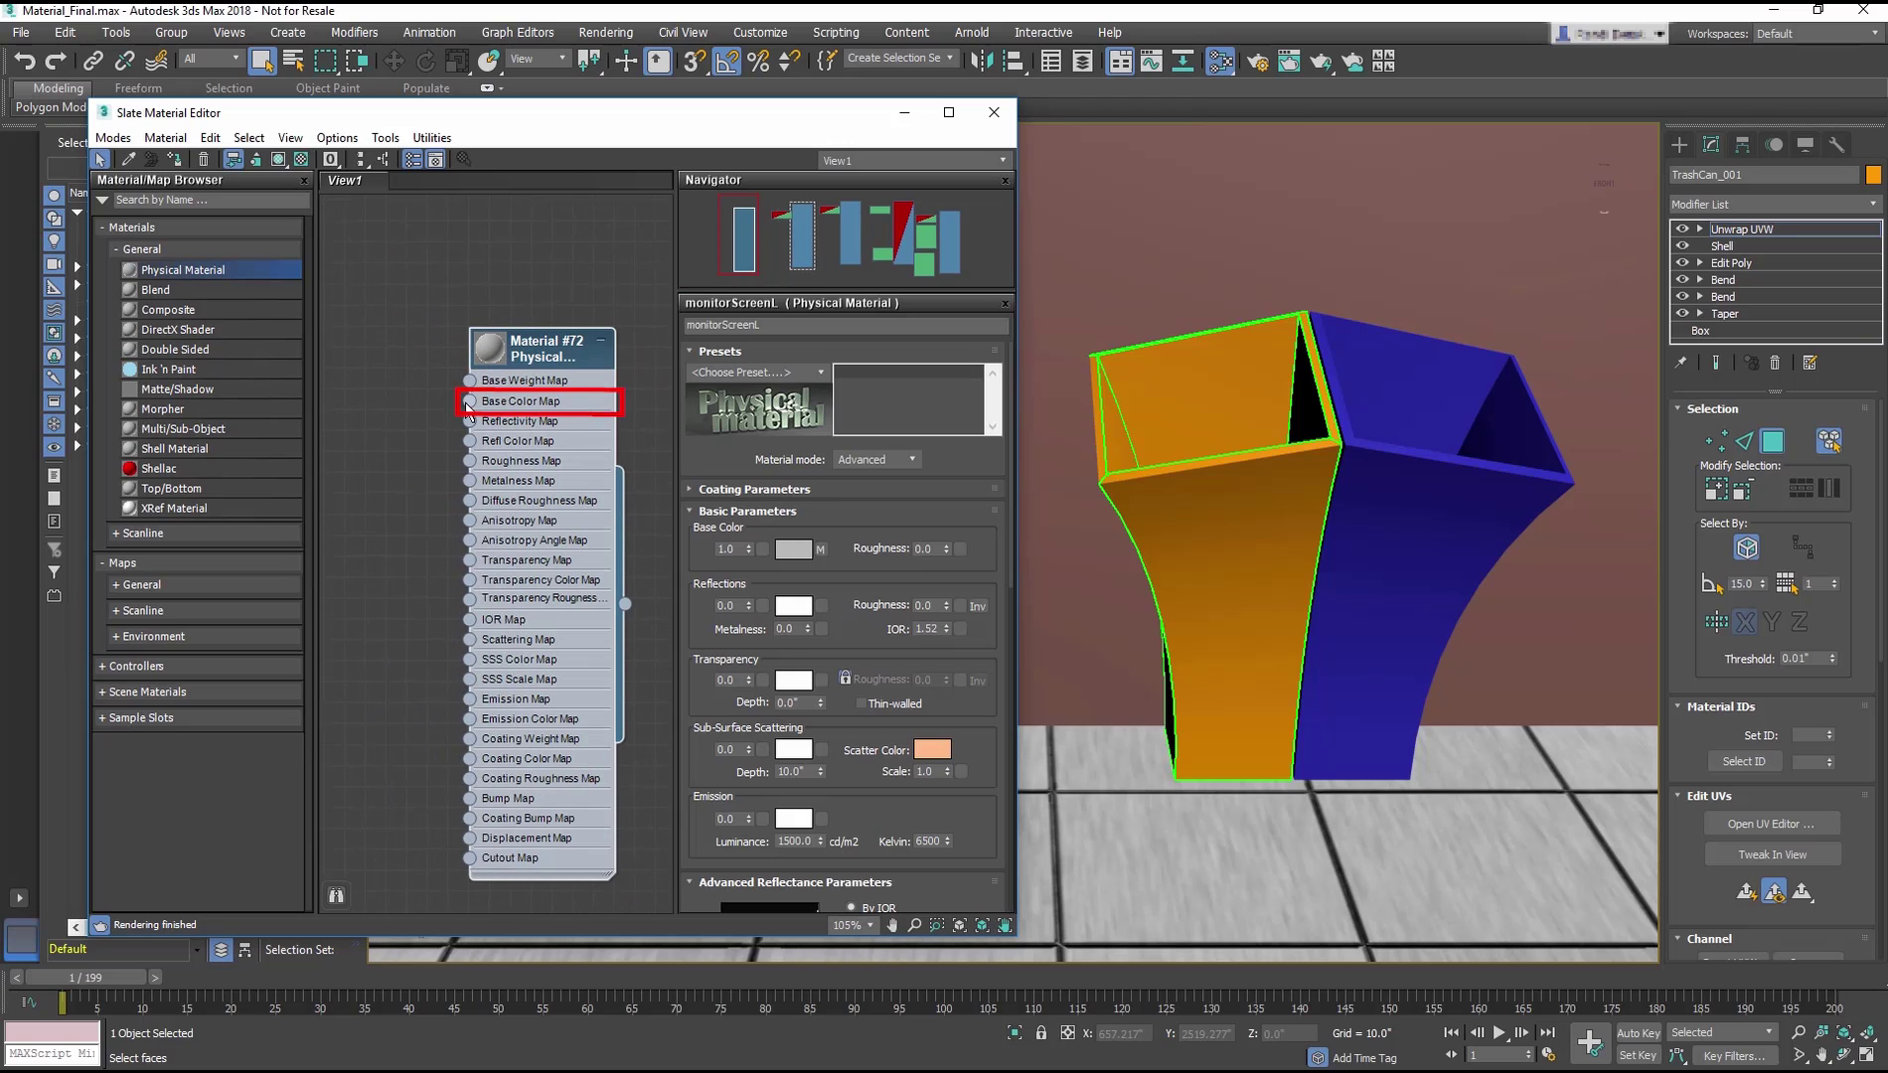
{"action": "left_click", "coordinate": [468, 402]}
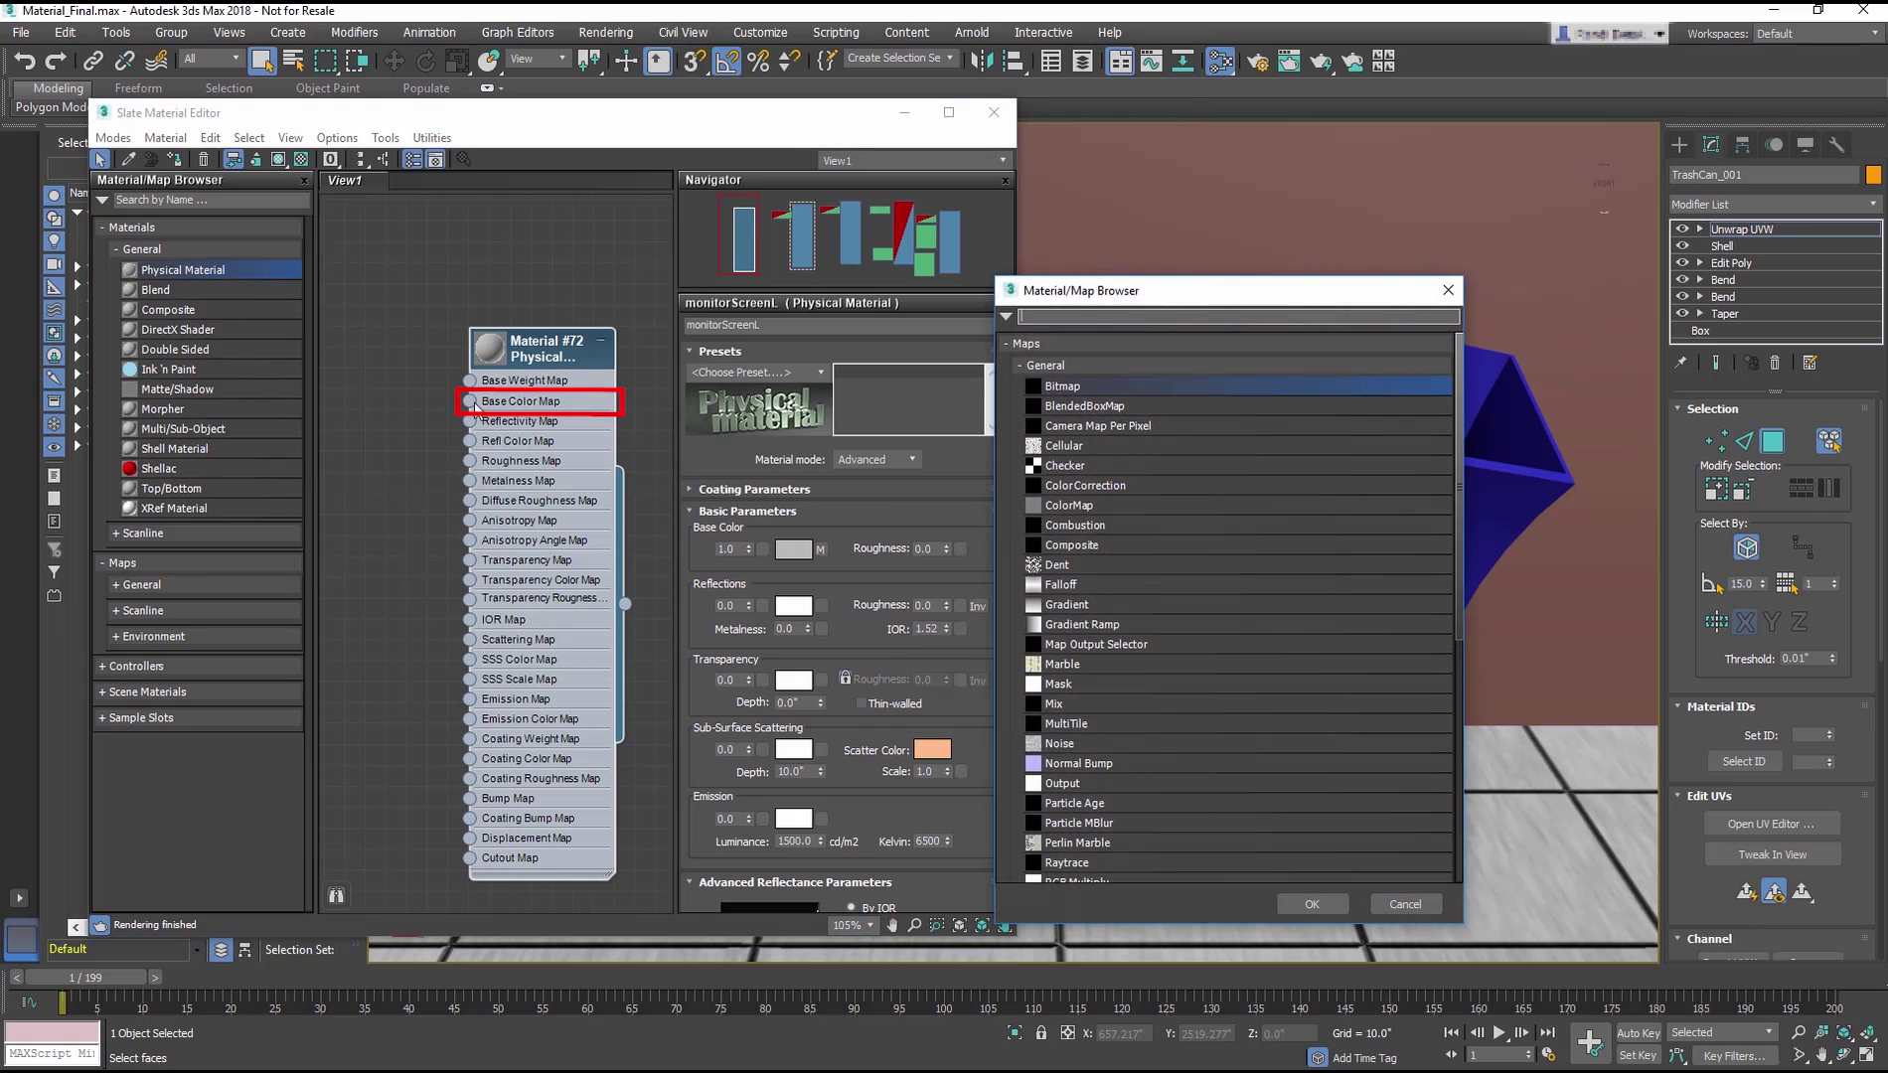
{"action": "double_click", "coordinate": [1087, 385]}
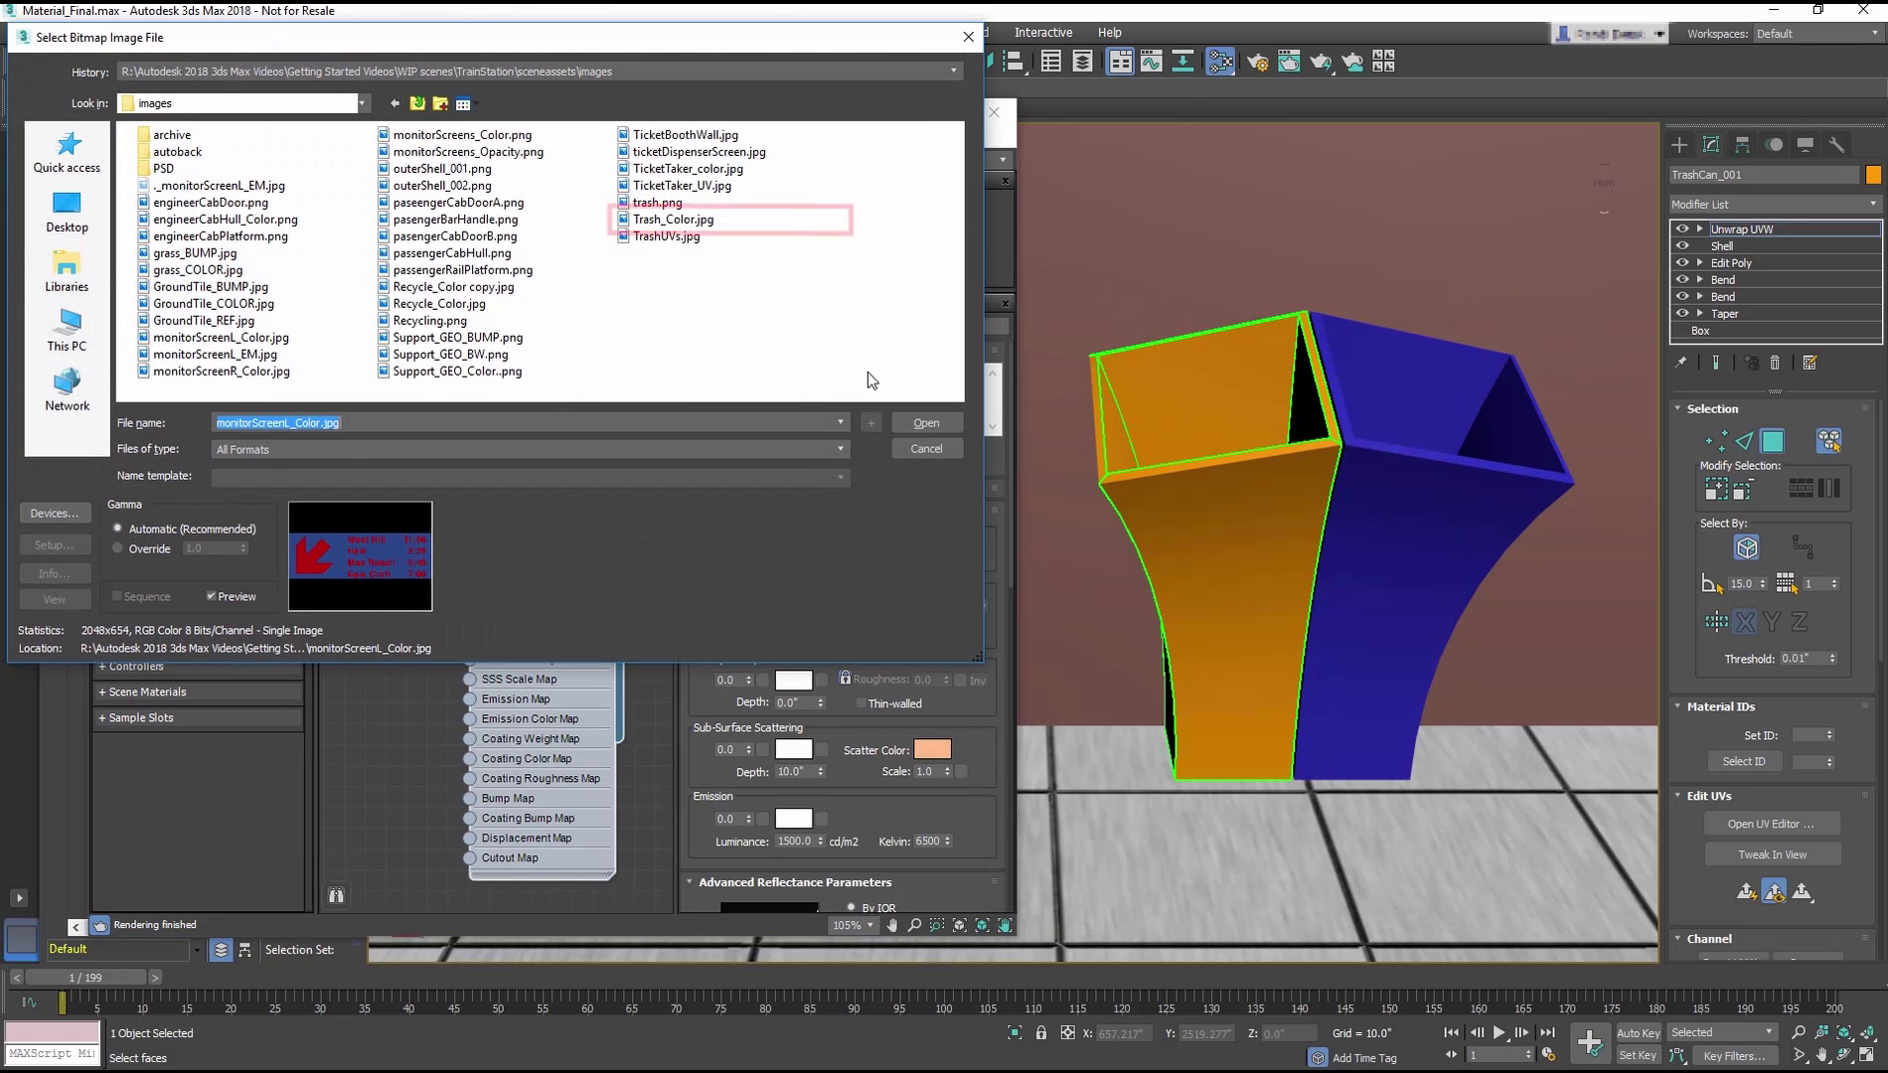
{"action": "left_click", "coordinate": [686, 220]}
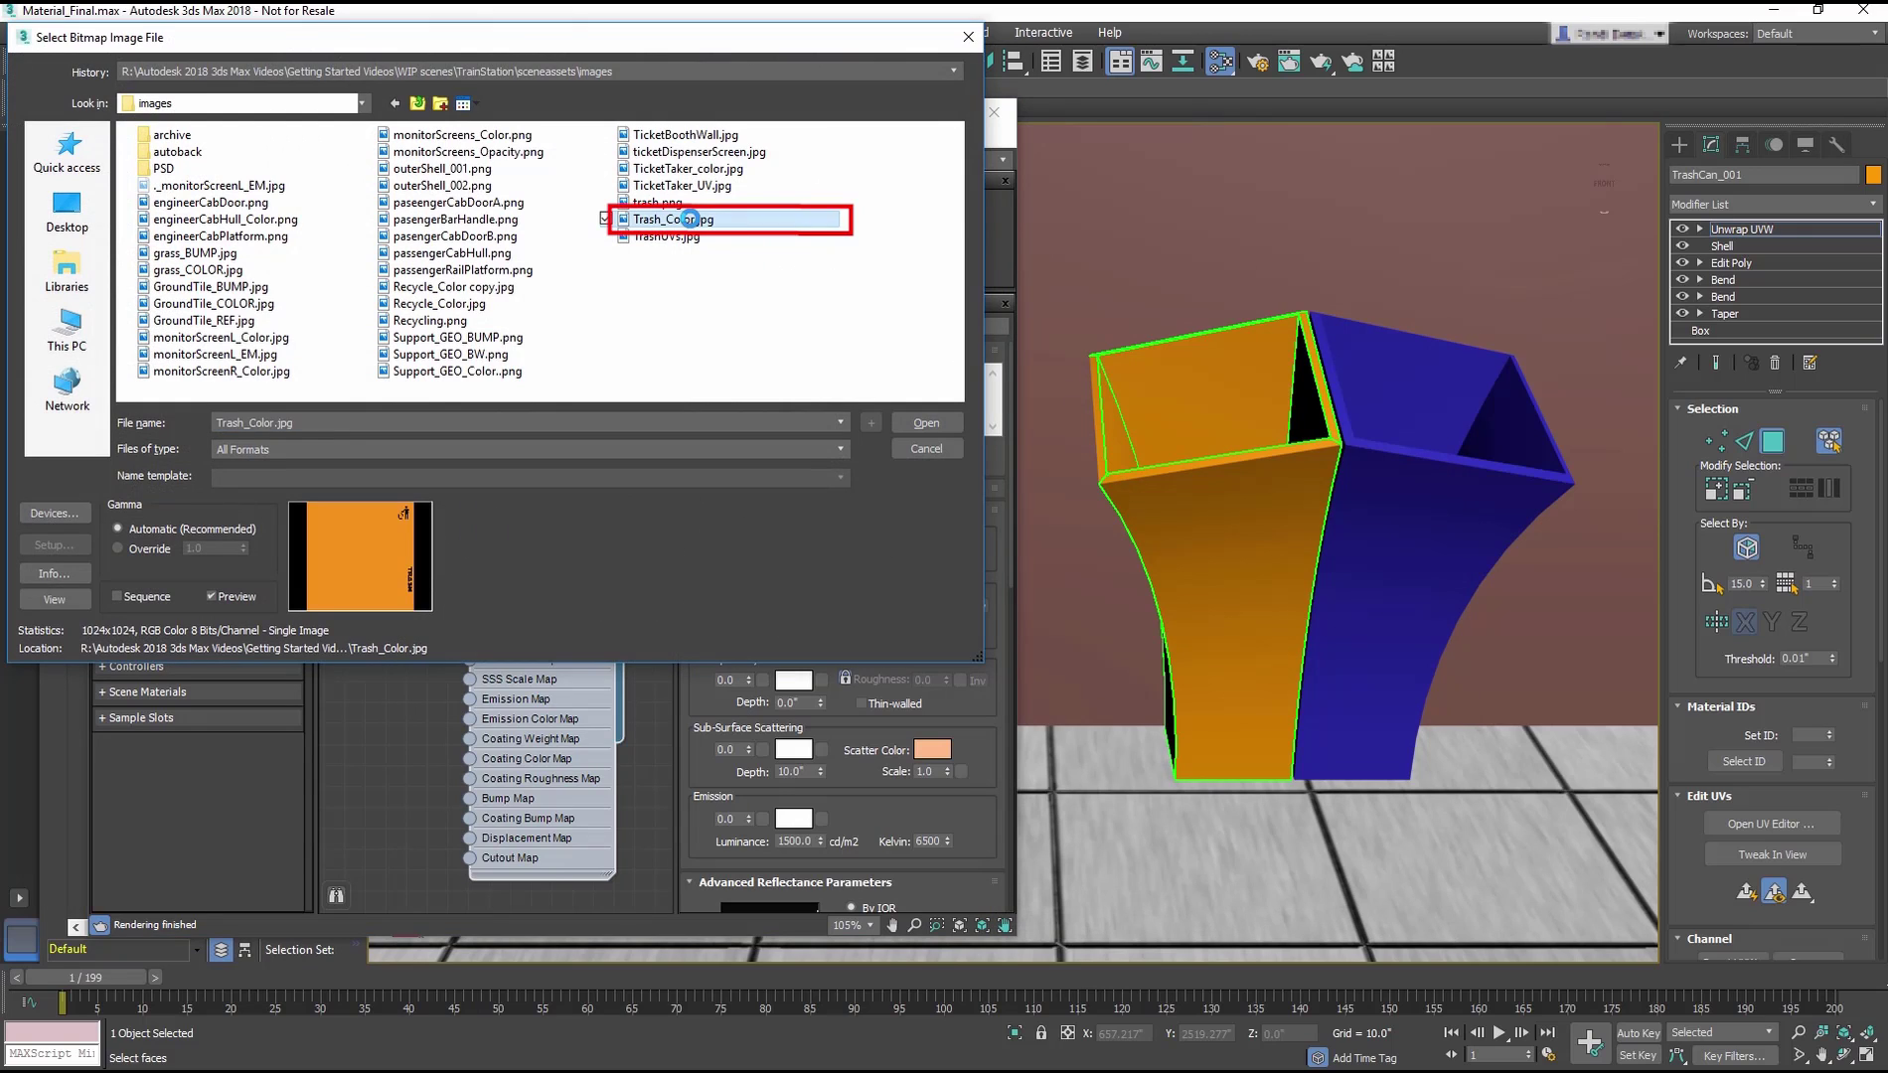
{"action": "left_click", "coordinate": [957, 423]}
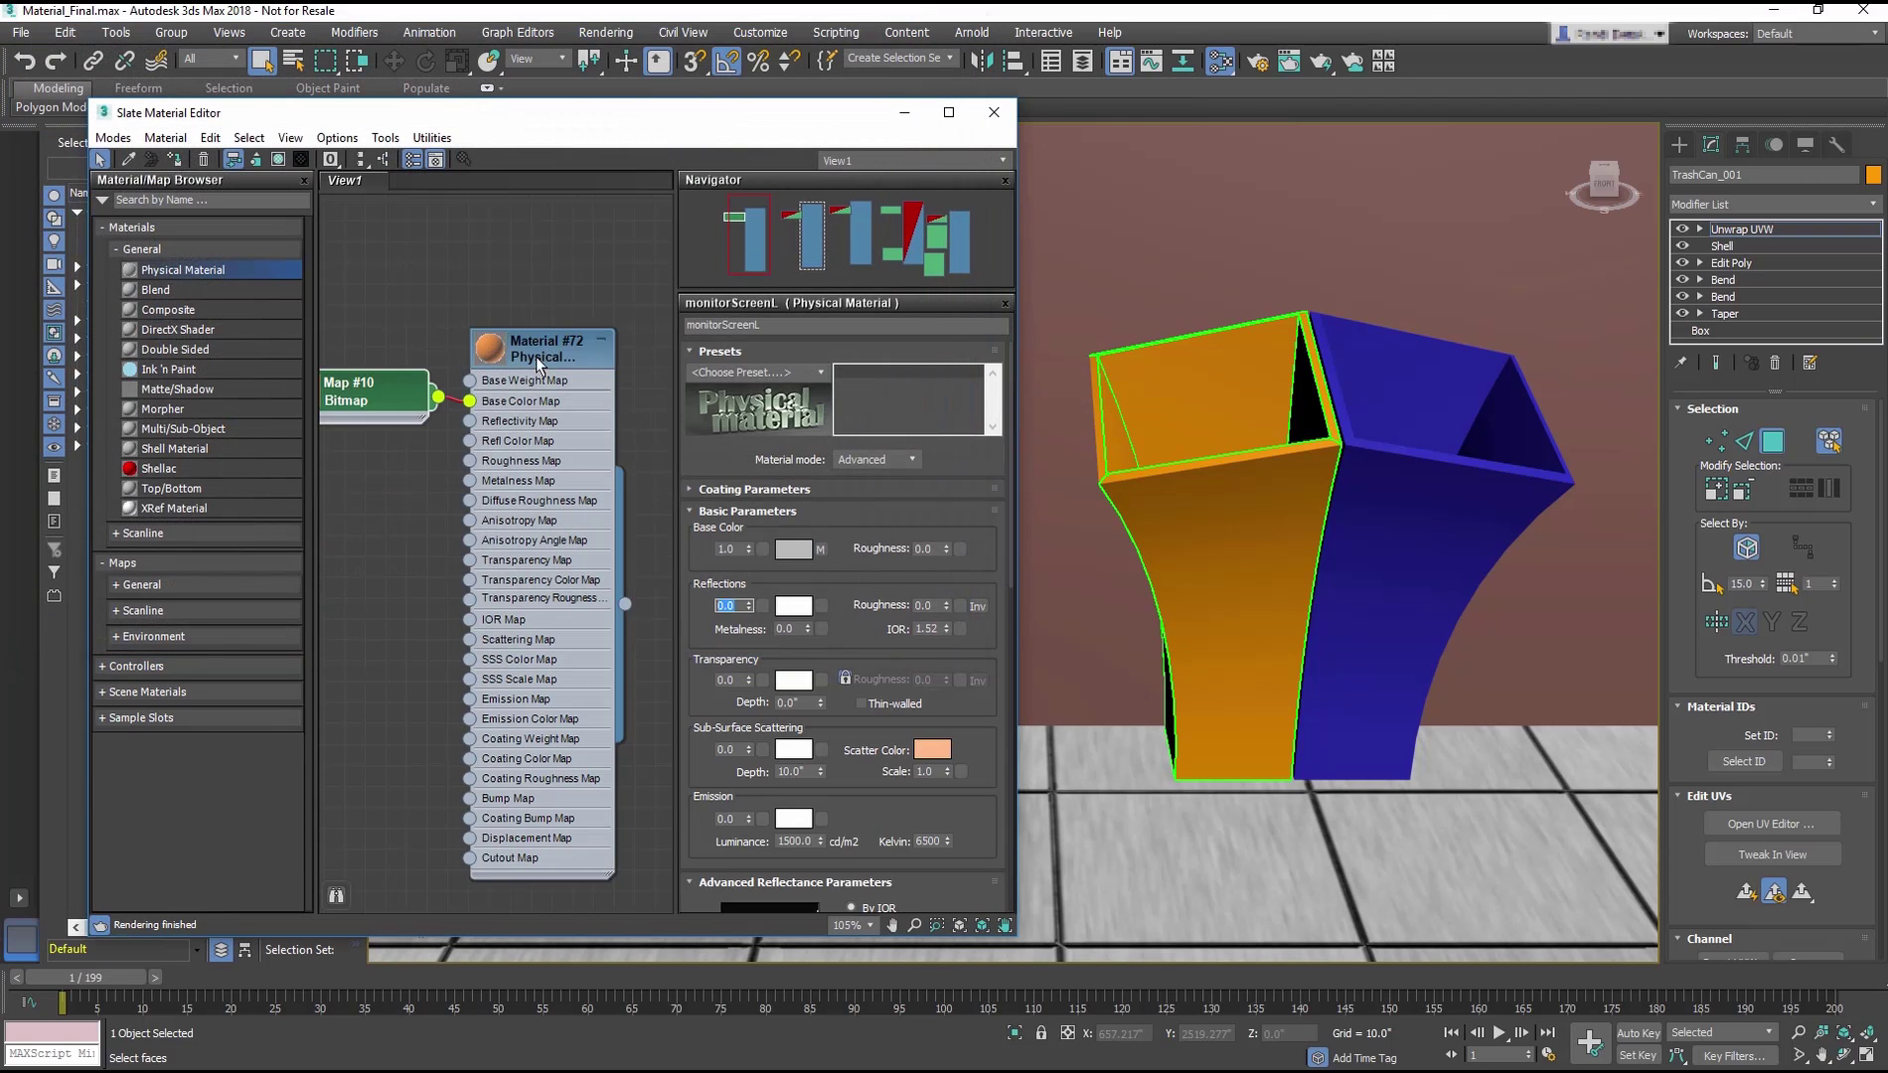
Step: Set the material to Advanced with reflections 0.5, assign it, and show it shaded in the viewport
{"action": "left_click", "coordinate": [878, 463]}
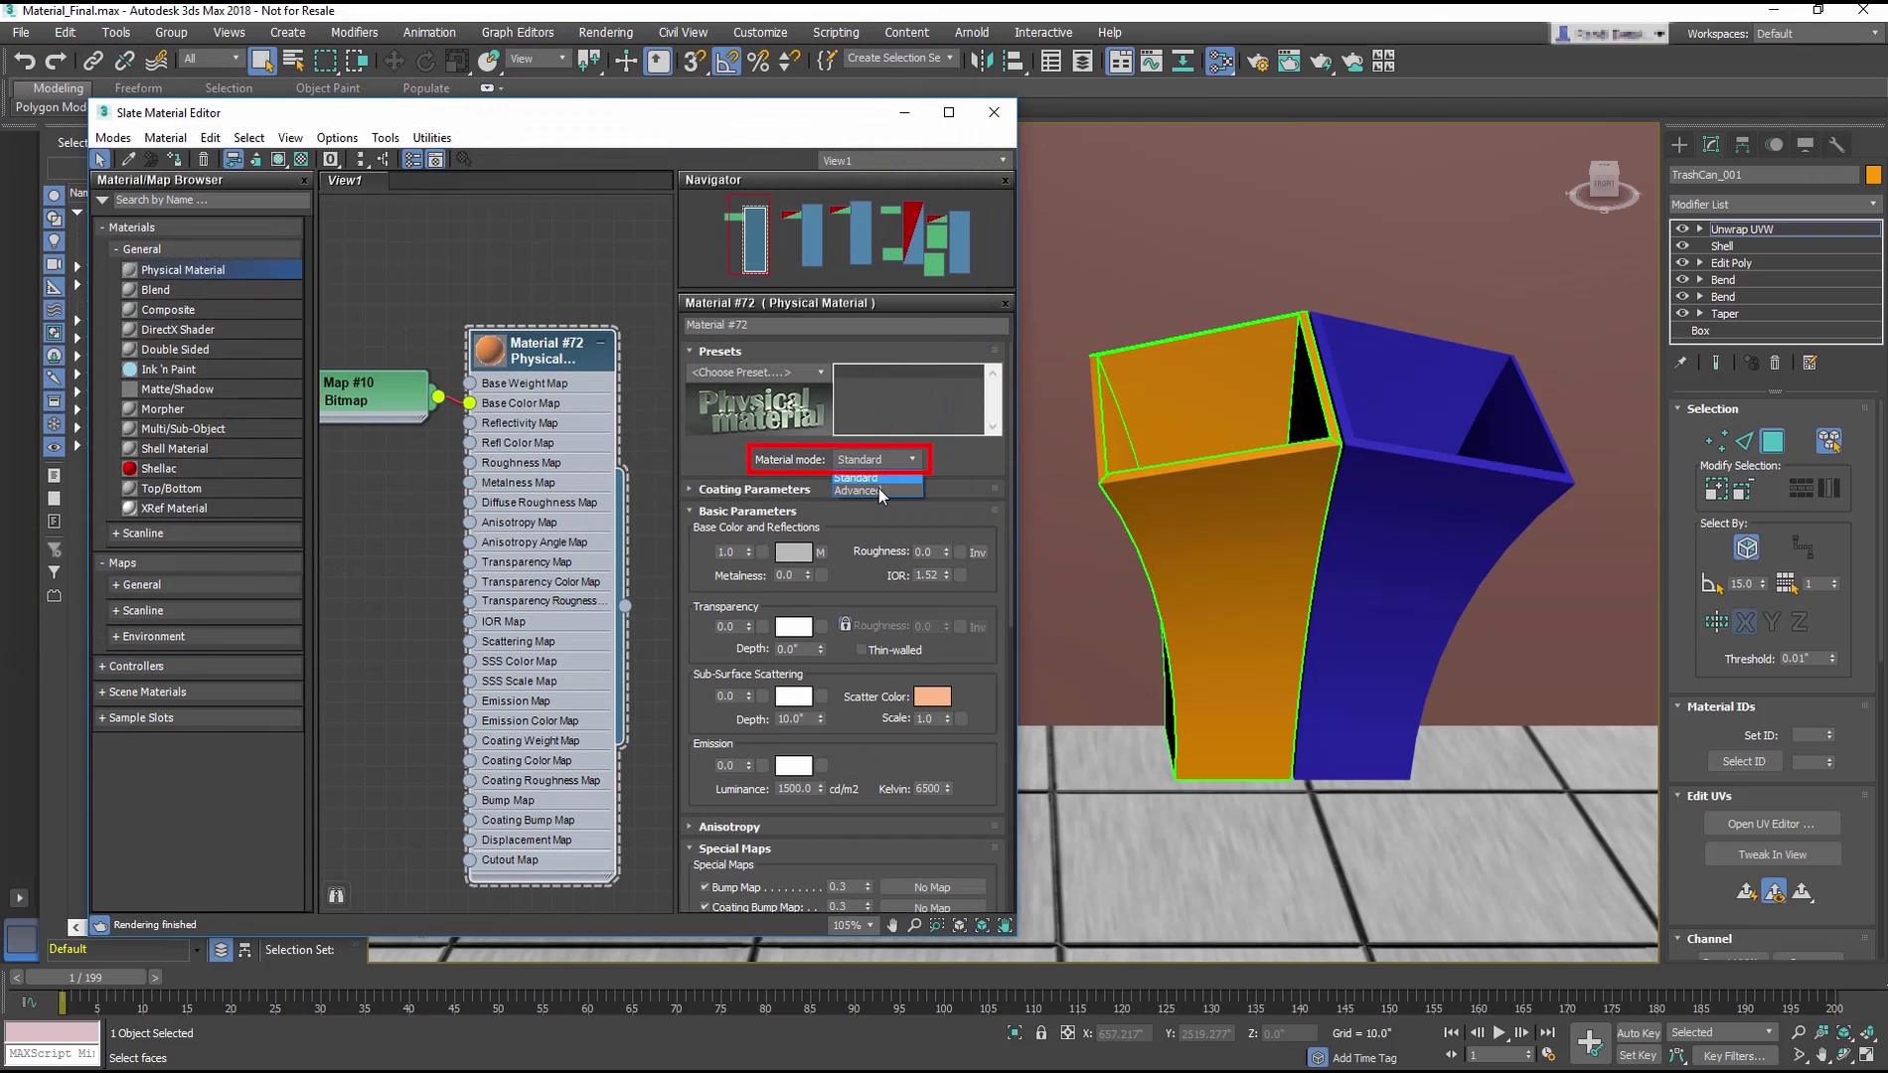
{"action": "left_click", "coordinate": [880, 487]}
{"action": "double_click", "coordinate": [729, 605]}
{"action": "type", "text": "0"}
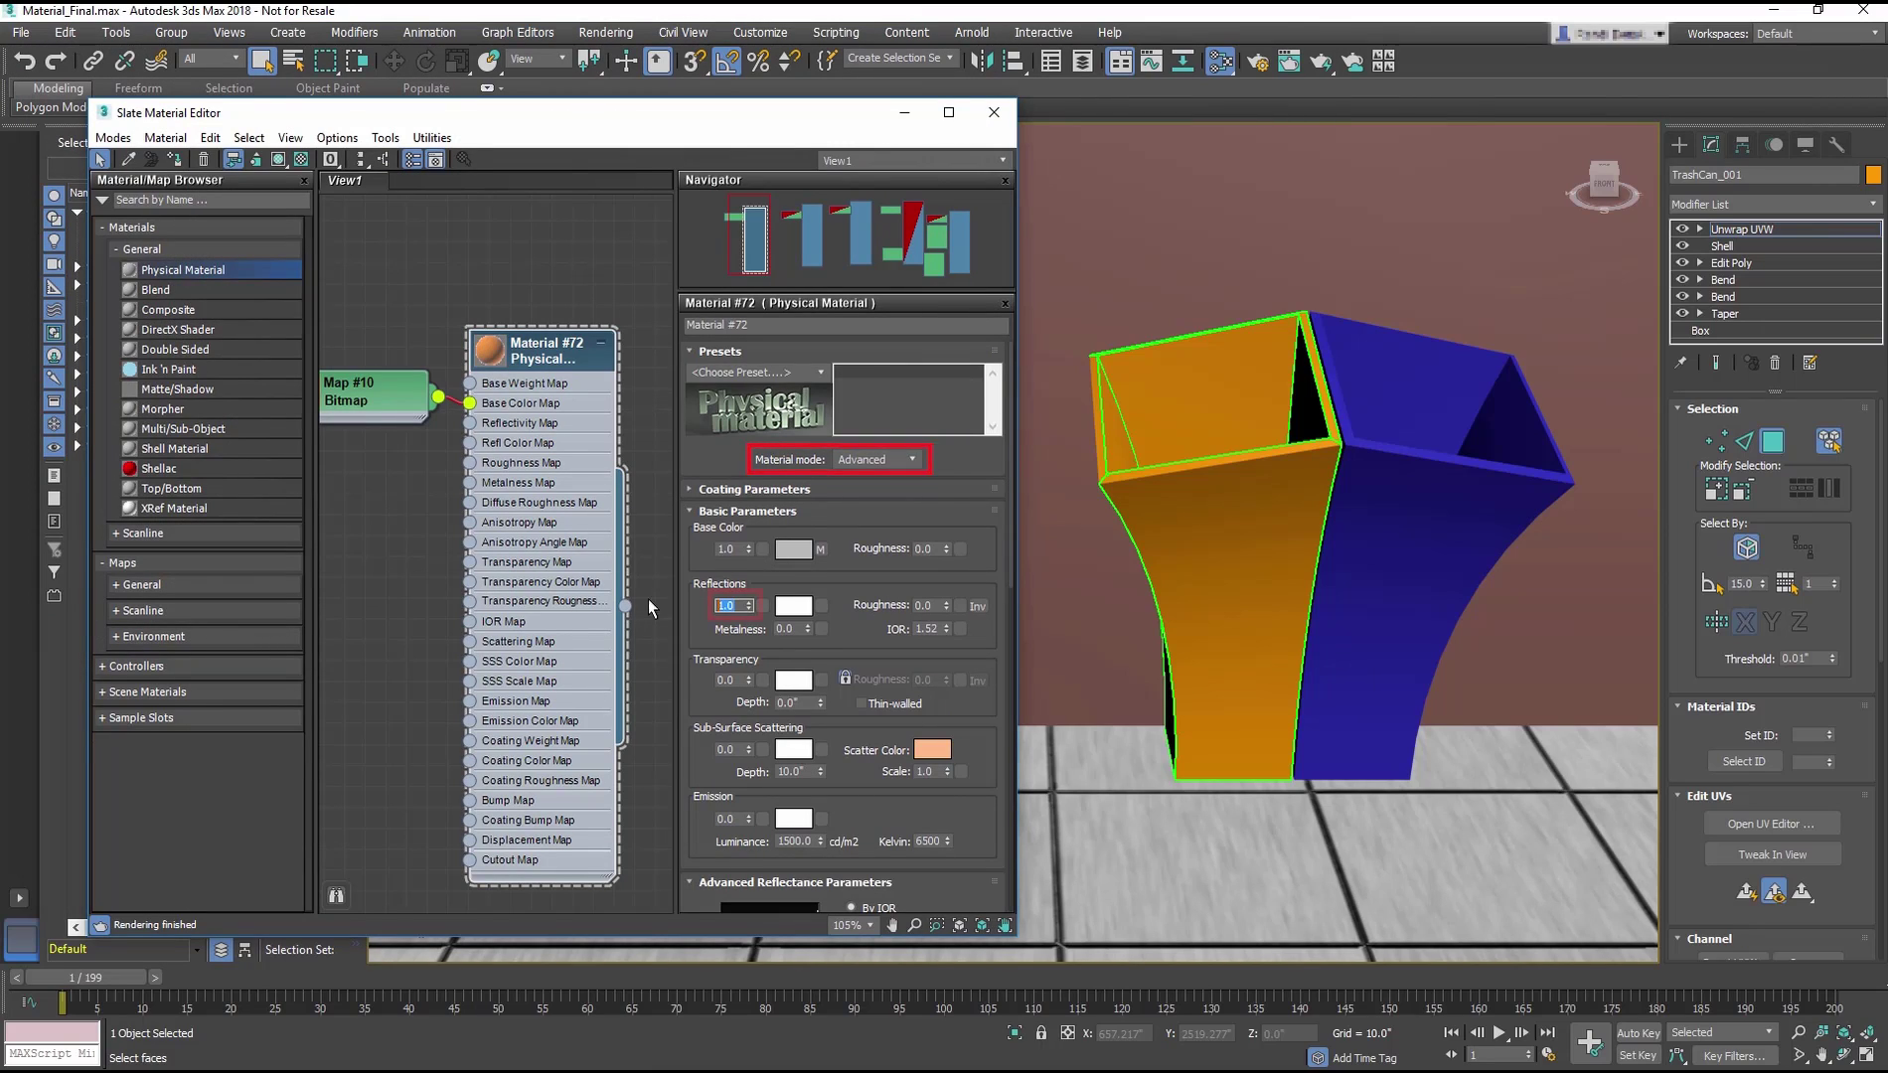
{"action": "type", "text": ".5"}
{"action": "key", "text": "Return"}
{"action": "left_click", "coordinate": [177, 159]}
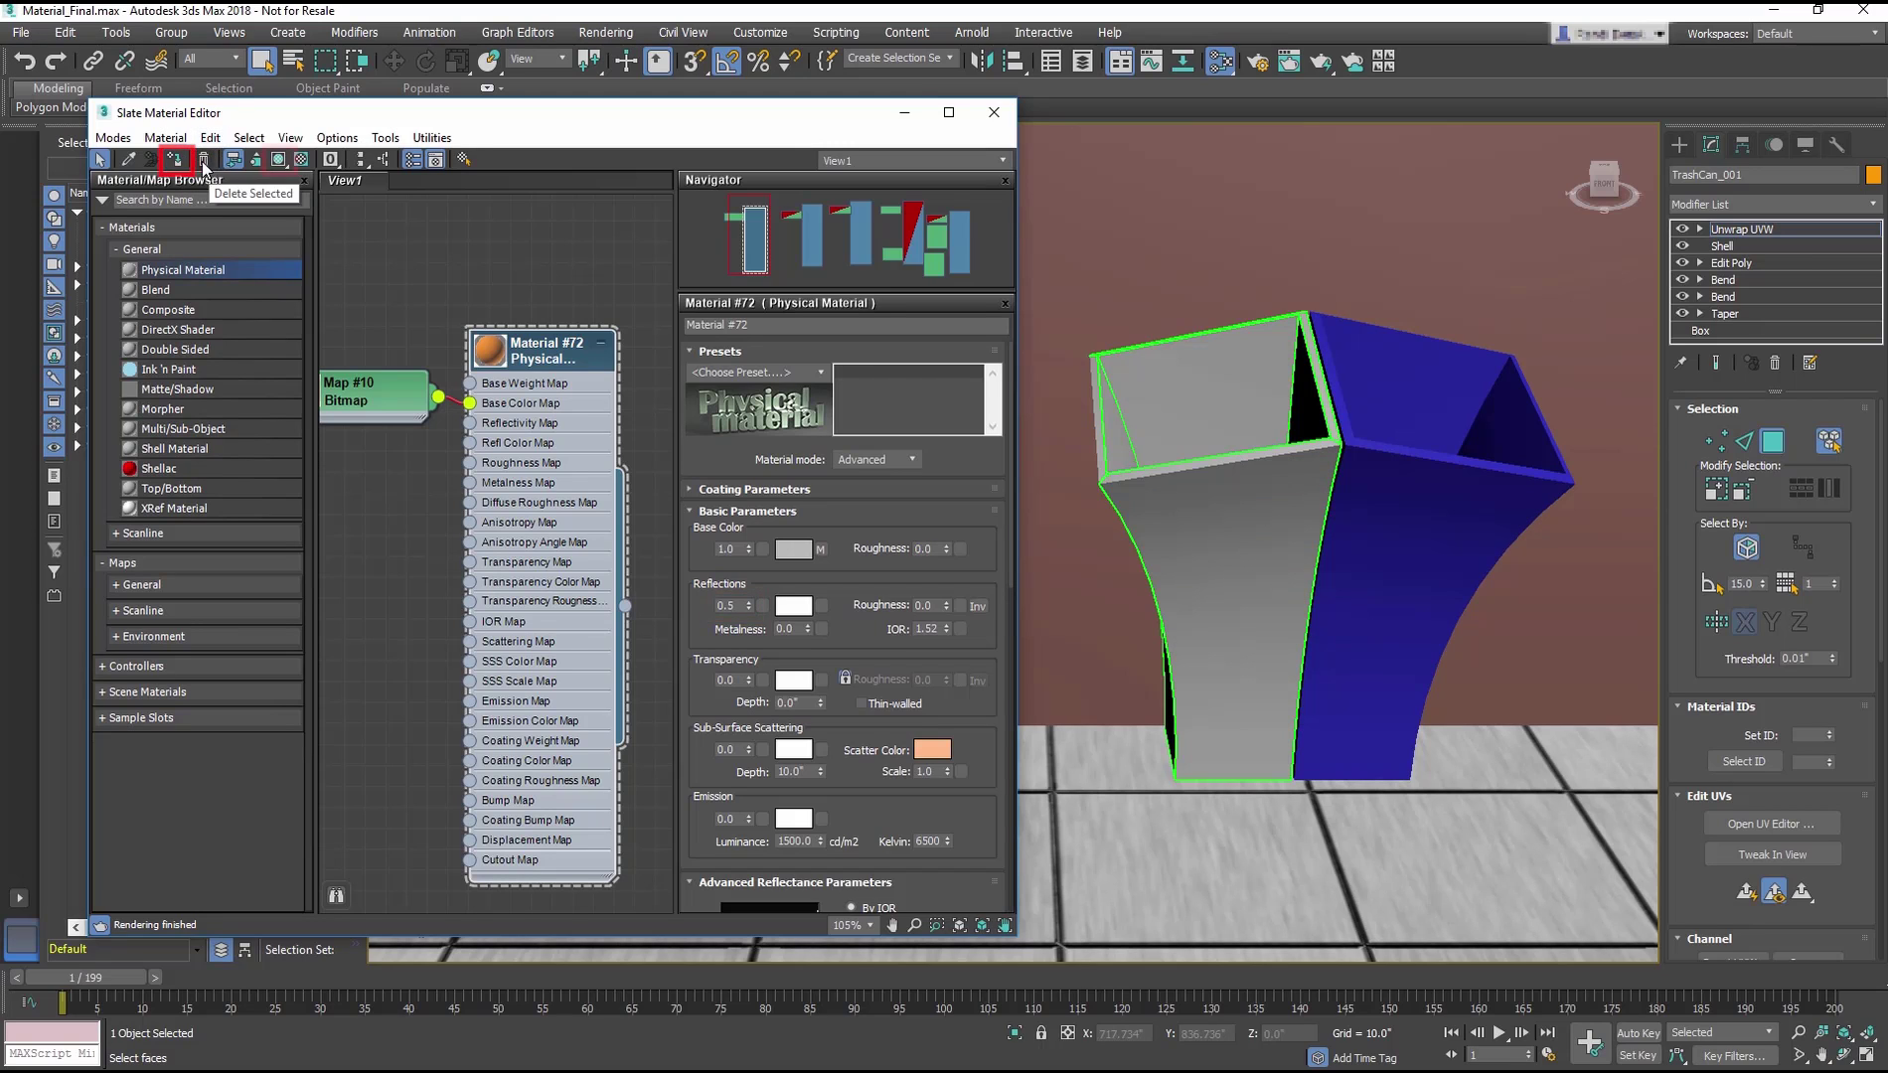
{"action": "left_click", "coordinate": [278, 160]}
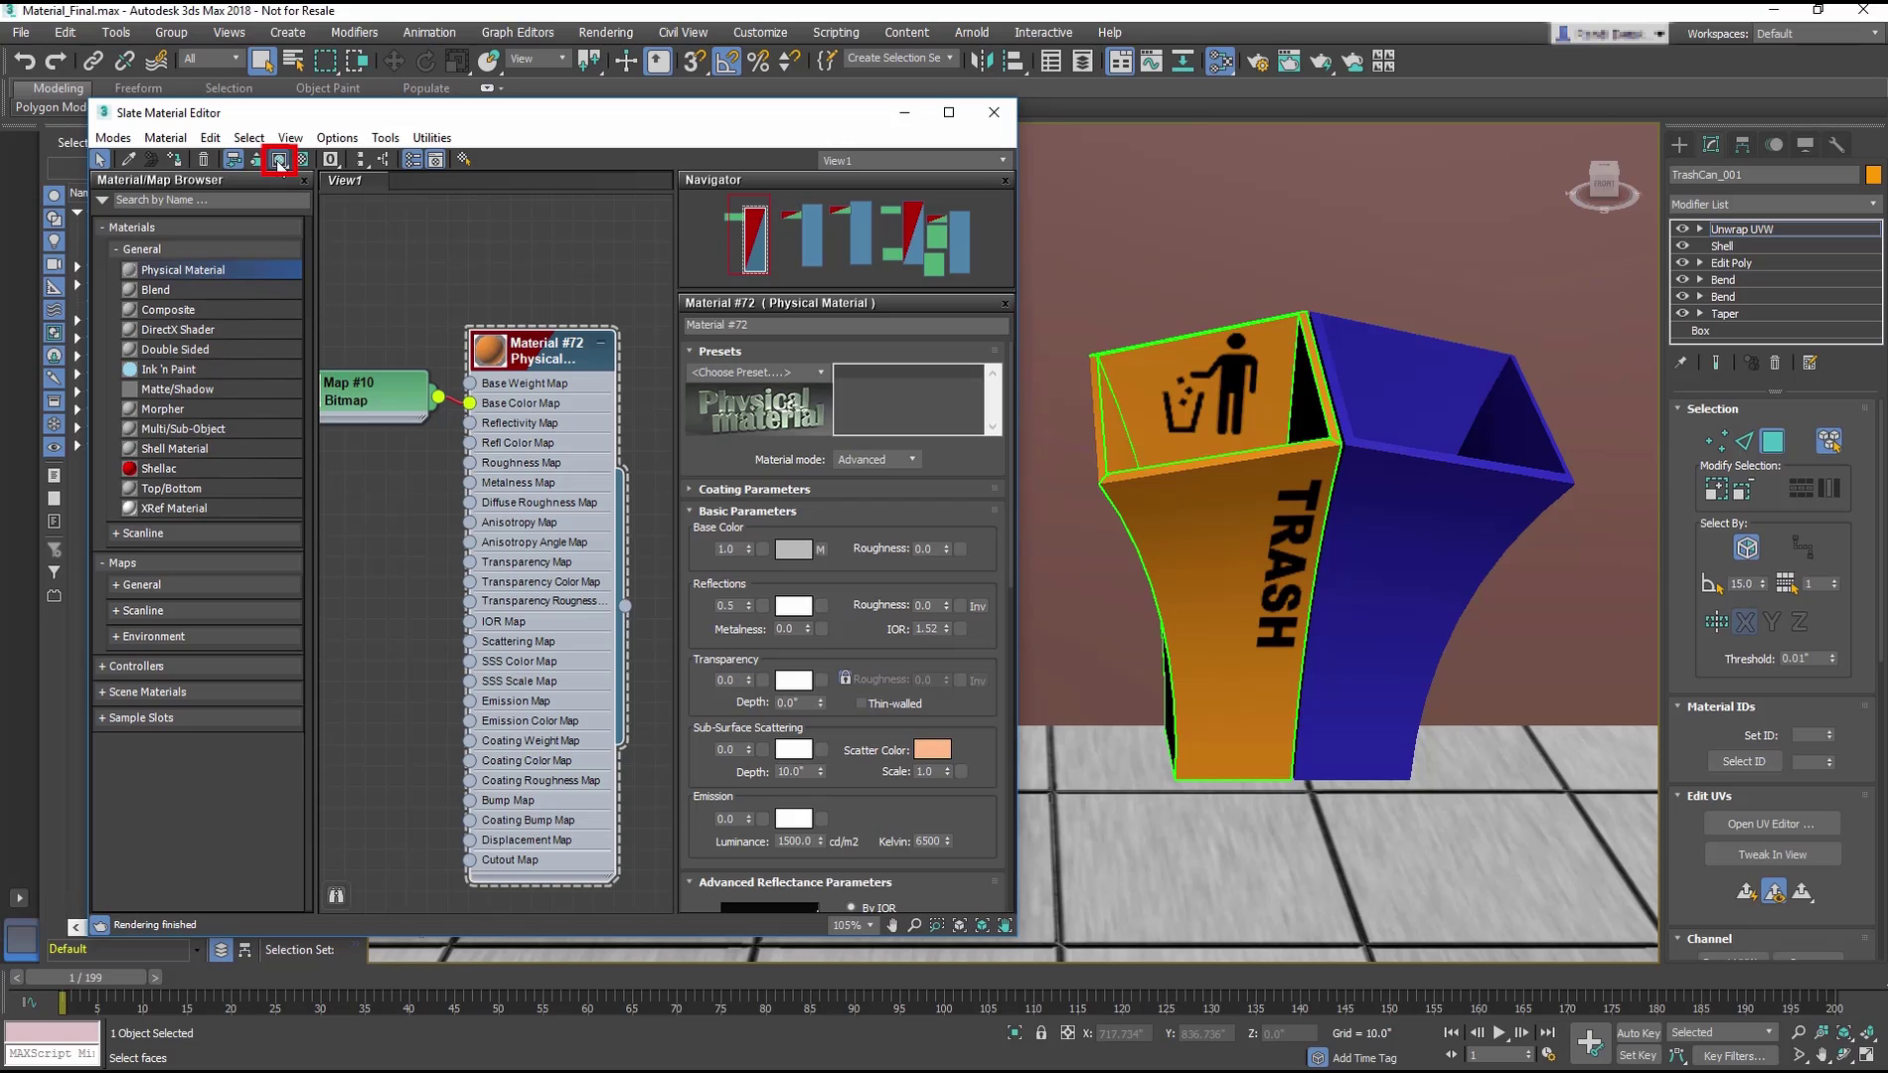
{"action": "left_click", "coordinate": [1482, 494]}
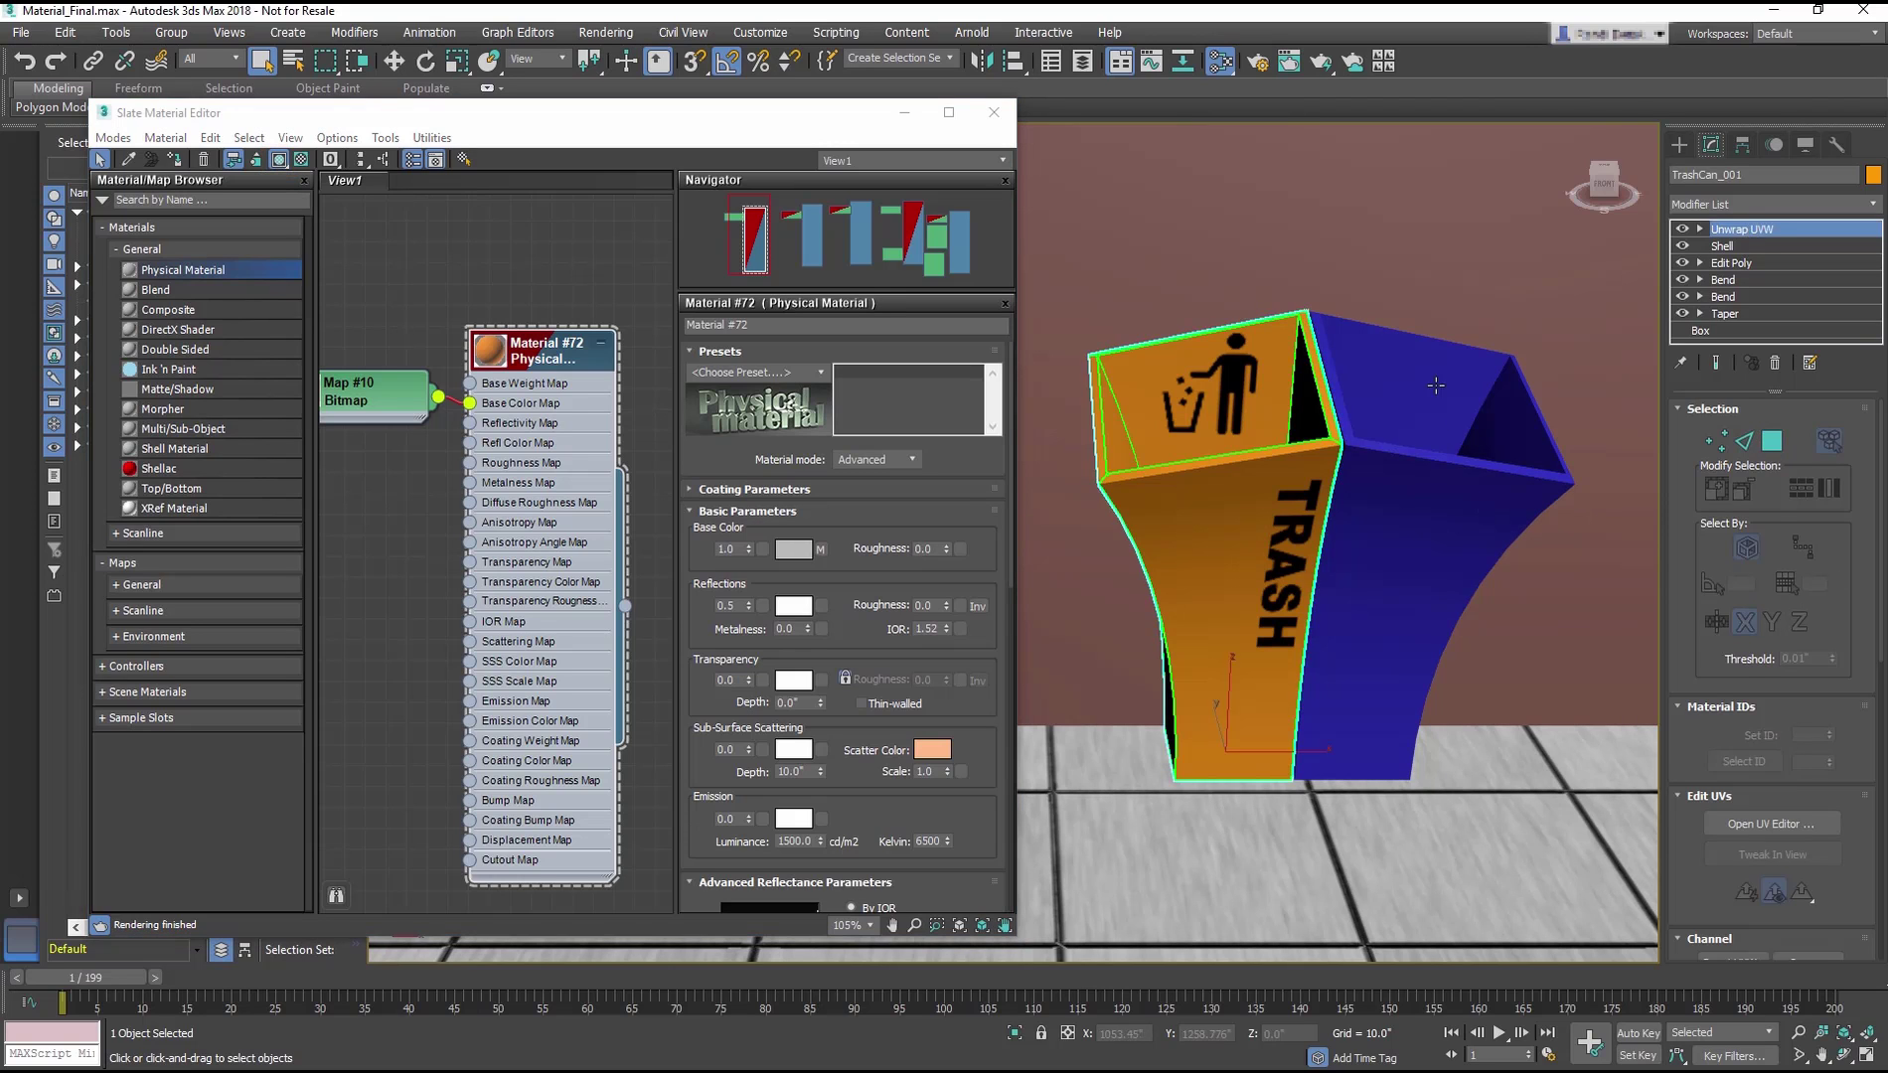
Step: Add Unwrap UVW to the blue half, select all its faces, and pack the UVs
{"action": "left_click", "coordinate": [1872, 204]}
{"action": "scroll", "coordinate": [1796, 647], "scroll_direction": "down", "scroll_amount": 10}
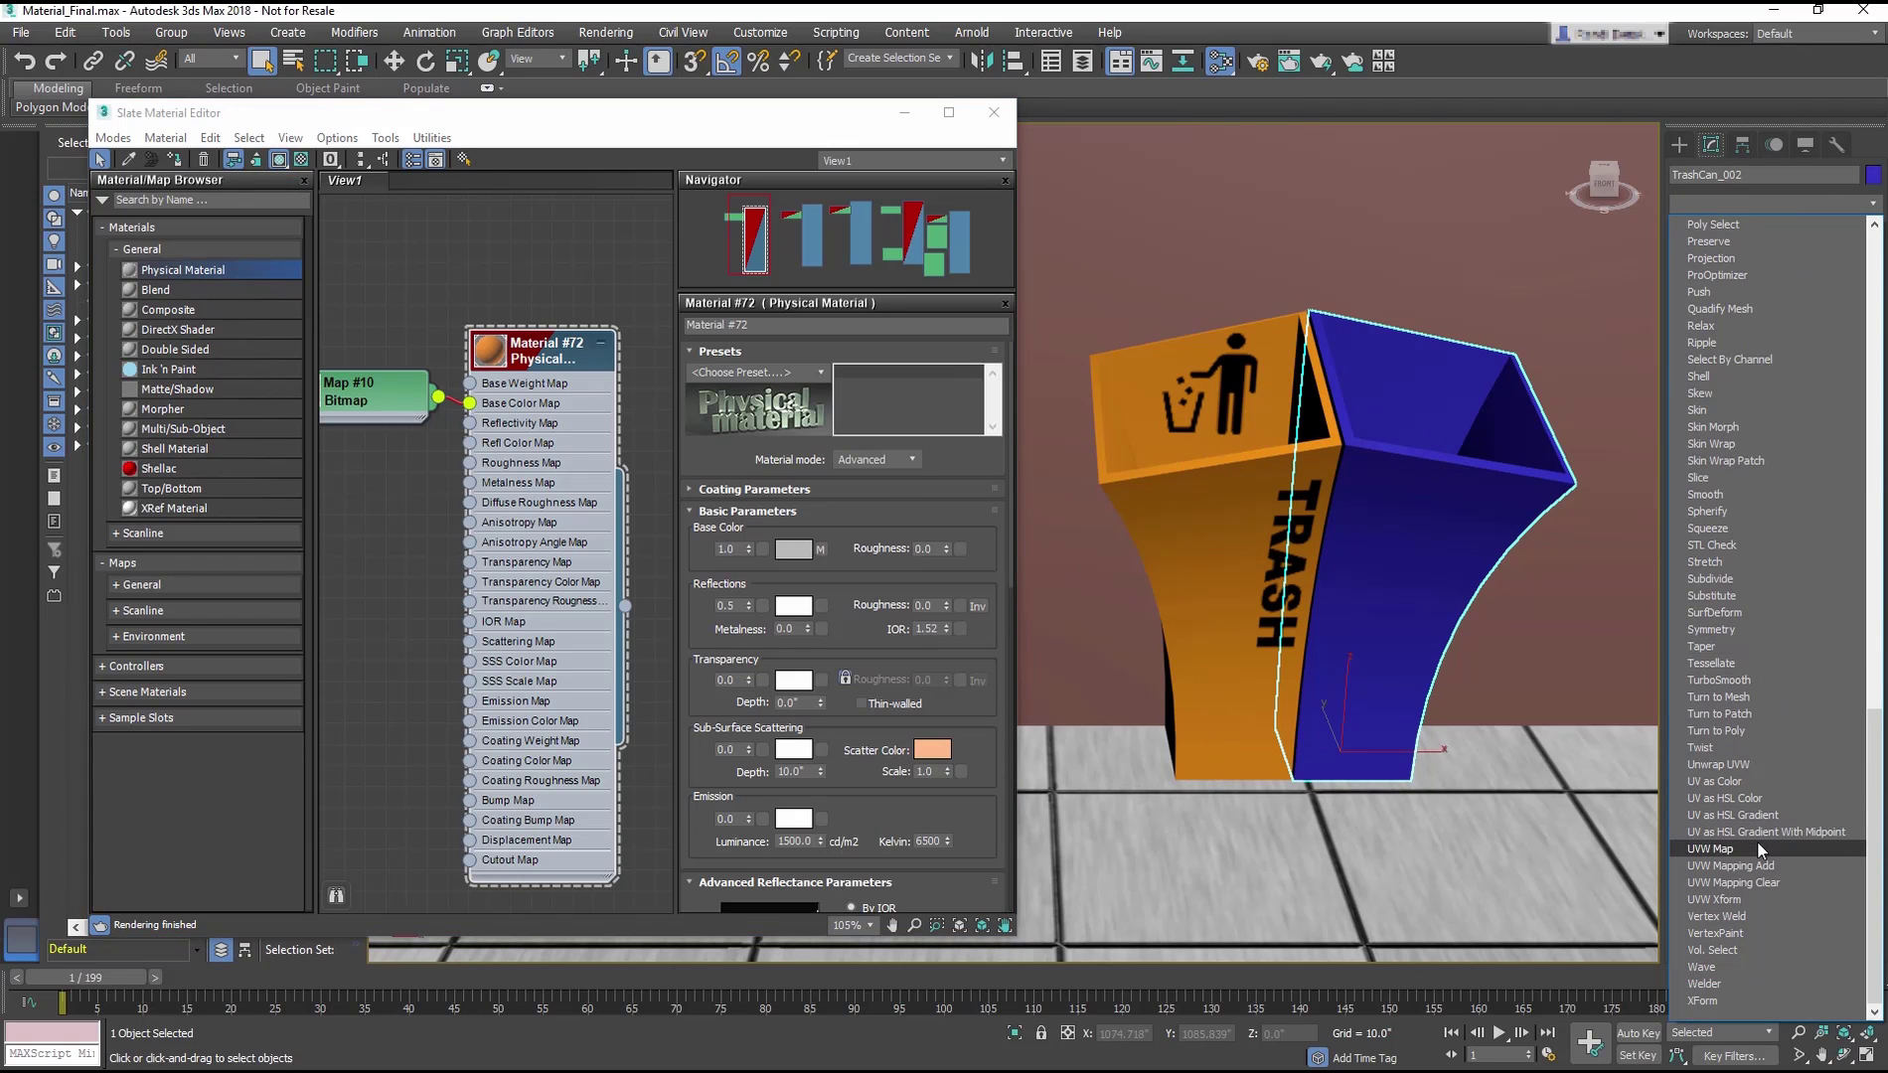
{"action": "left_click", "coordinate": [1718, 764]}
{"action": "key", "text": "3"}
{"action": "key", "text": "ctrl+a"}
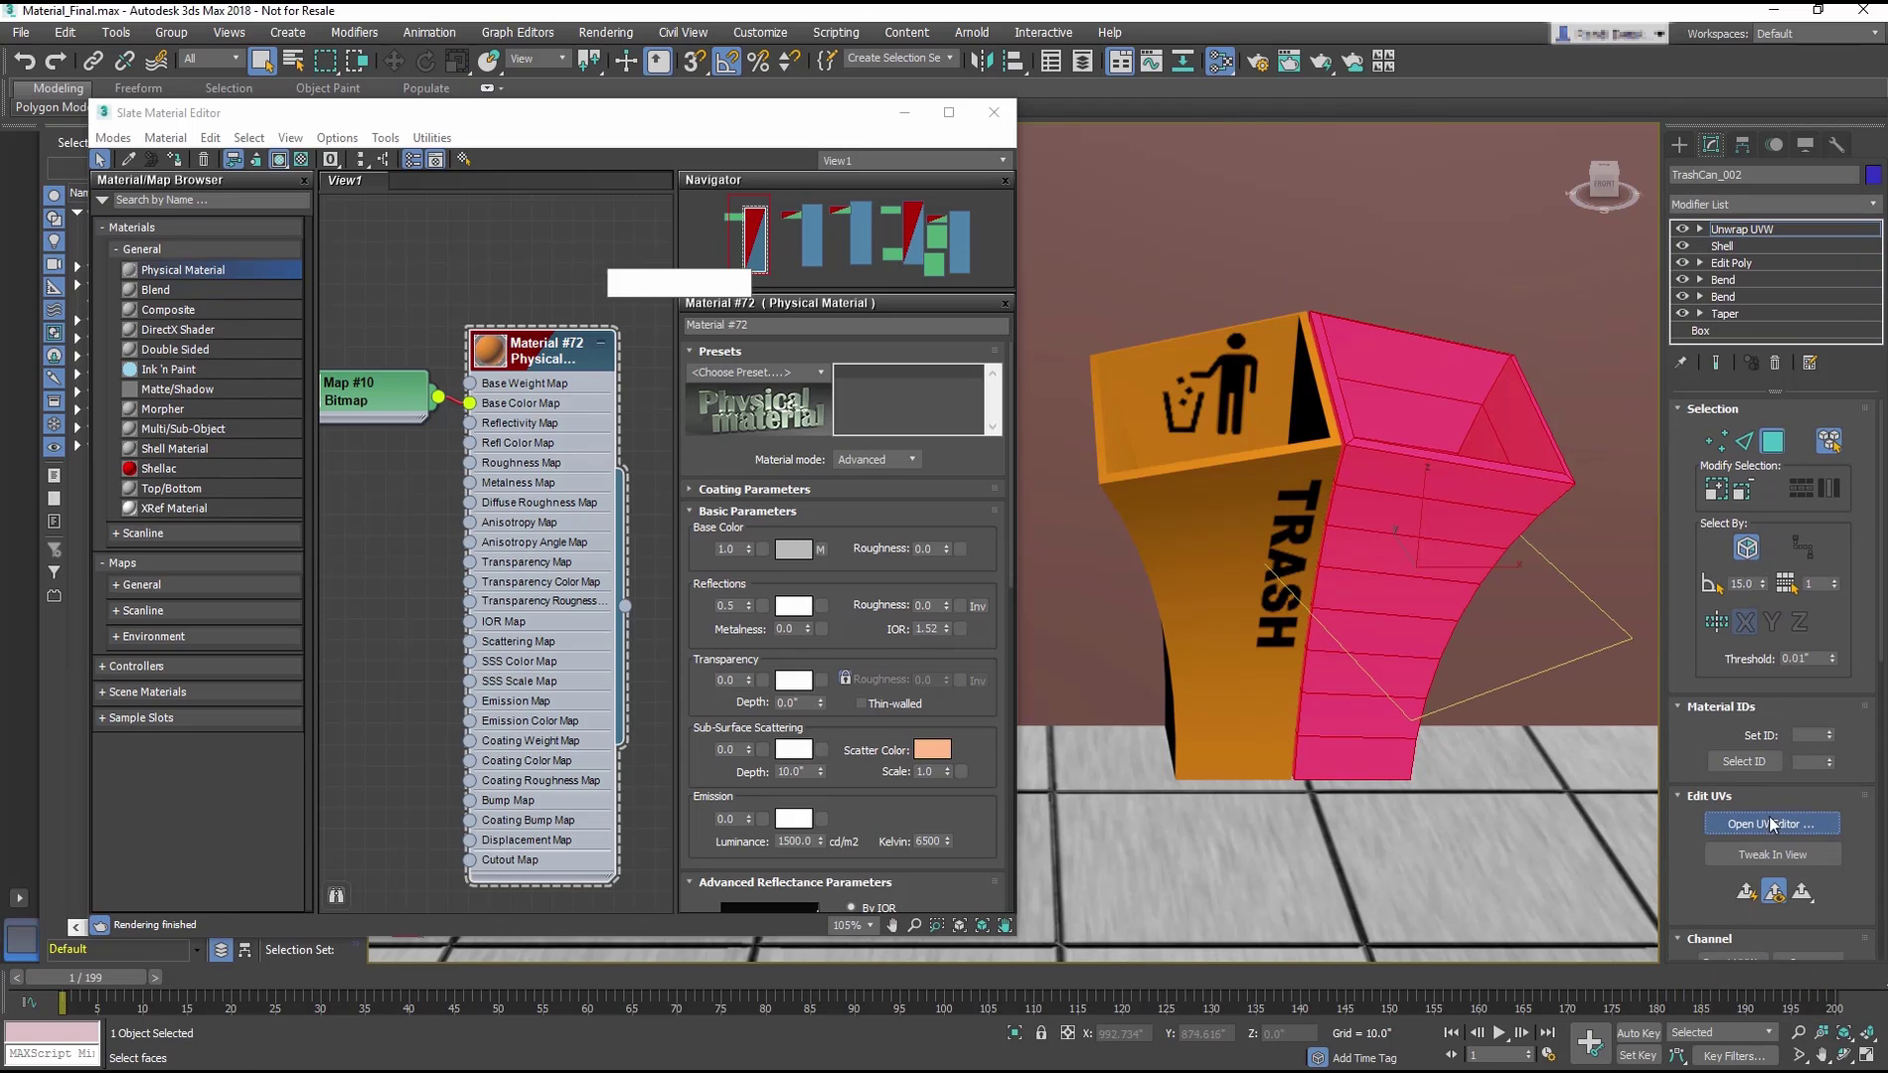
{"action": "left_click", "coordinate": [1773, 824]}
{"action": "left_click", "coordinate": [273, 255]}
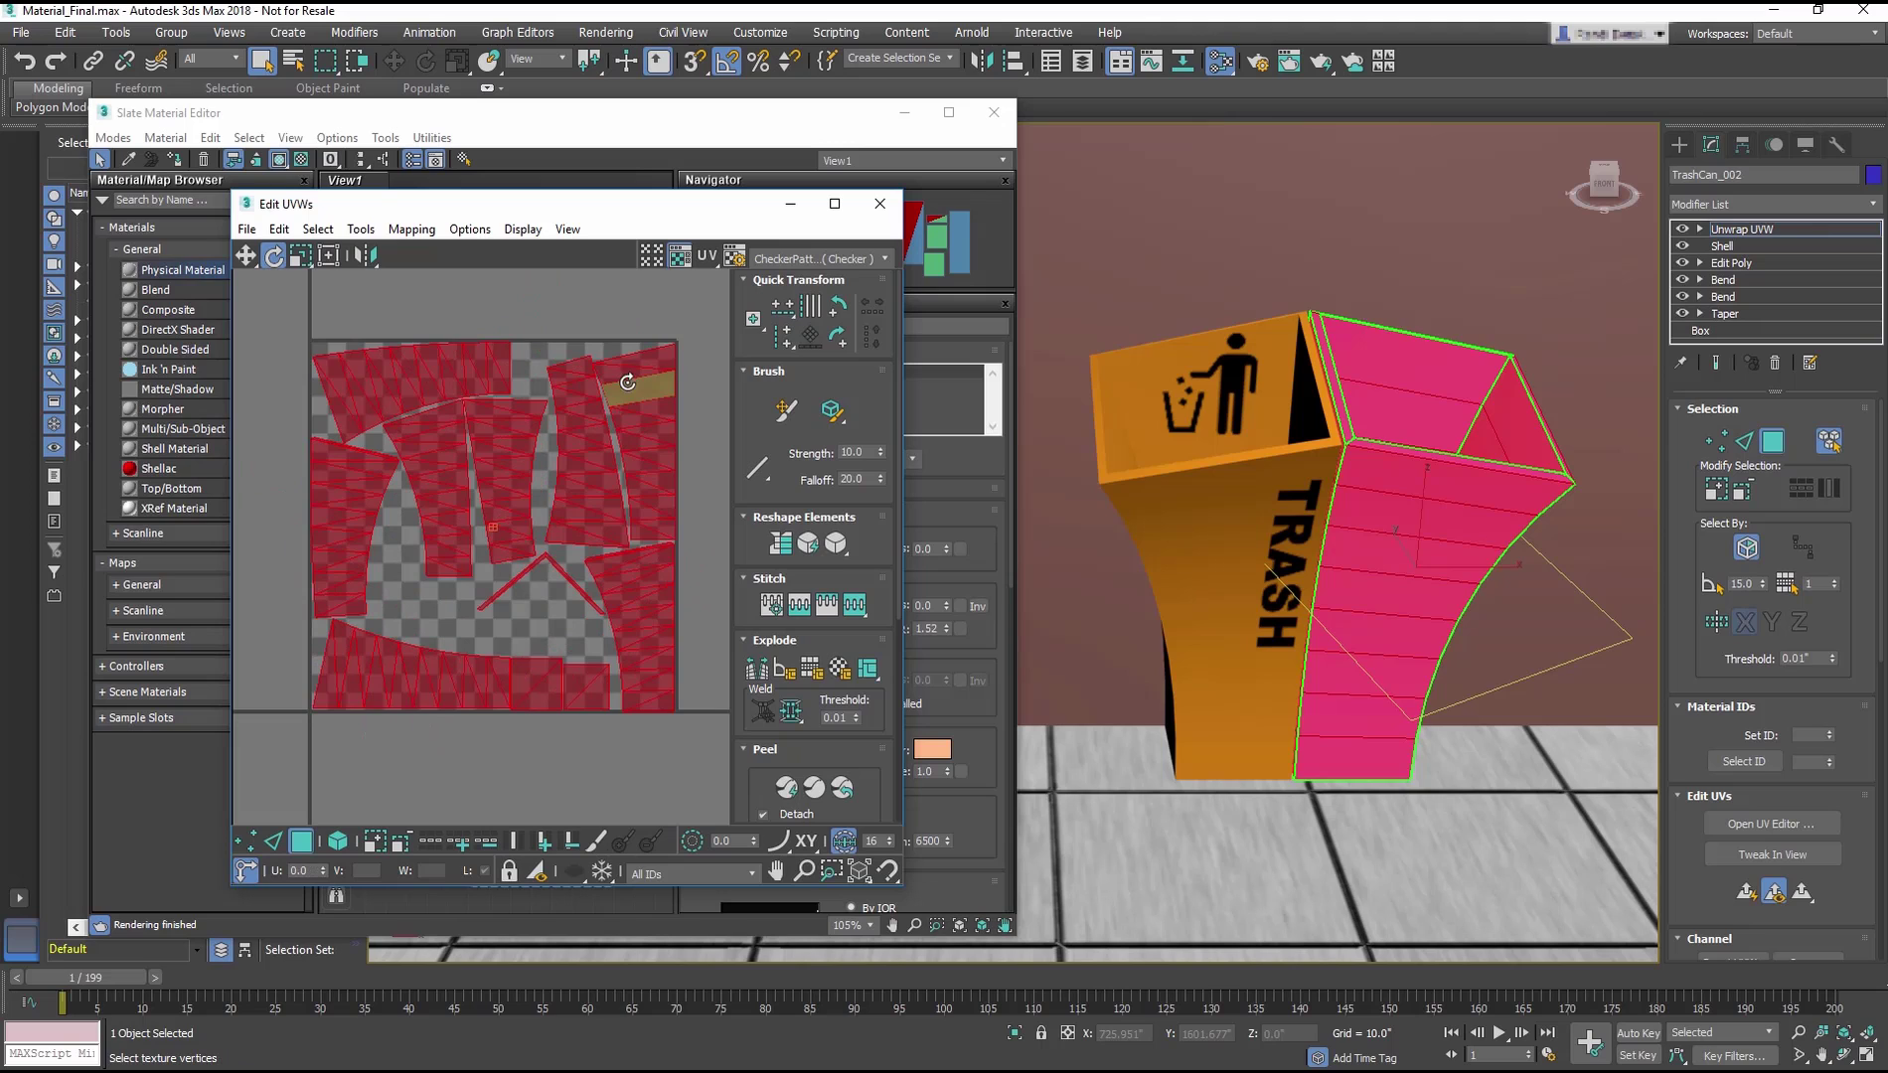
{"action": "left_click", "coordinate": [692, 756]}
Step: Render the blue half's UV template and save it as recycleUV
{"action": "left_click", "coordinate": [361, 229]}
{"action": "left_click", "coordinate": [139, 682]}
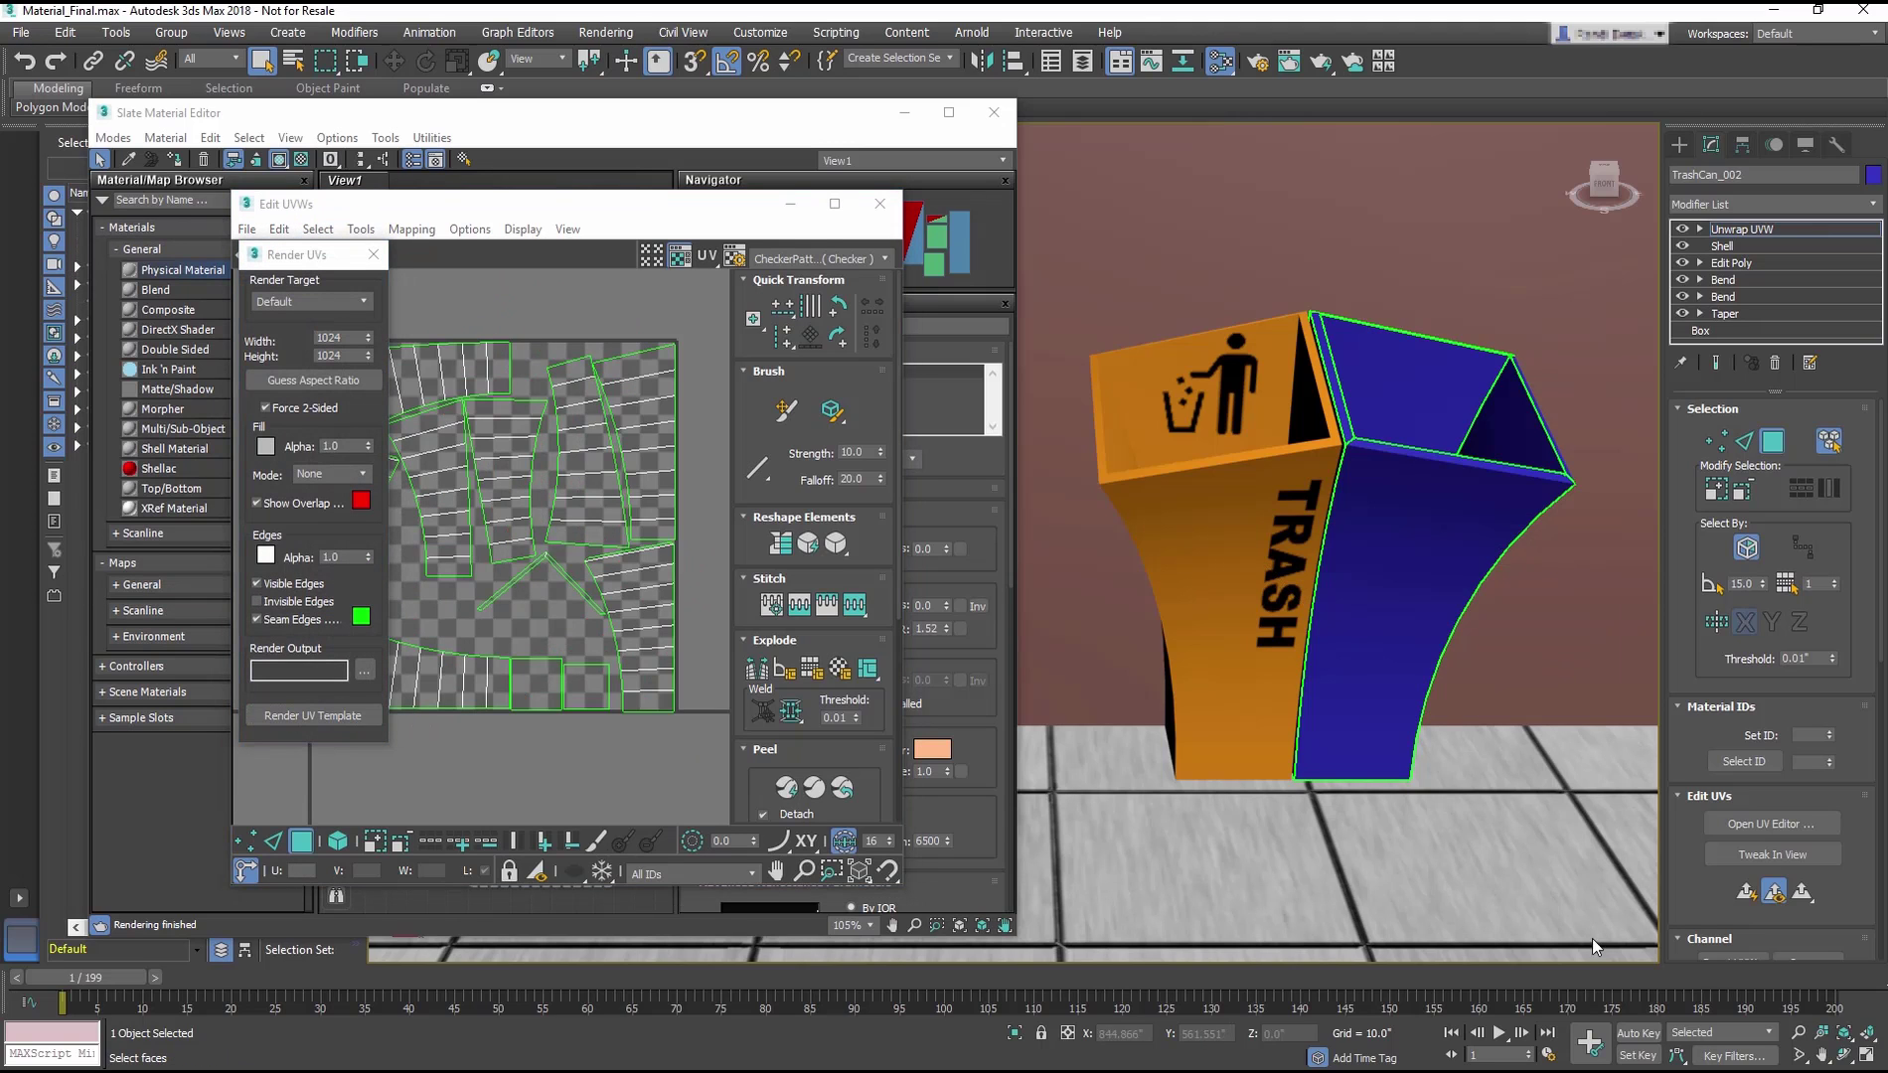
{"action": "left_click", "coordinate": [313, 715]}
{"action": "left_click", "coordinate": [1070, 264]}
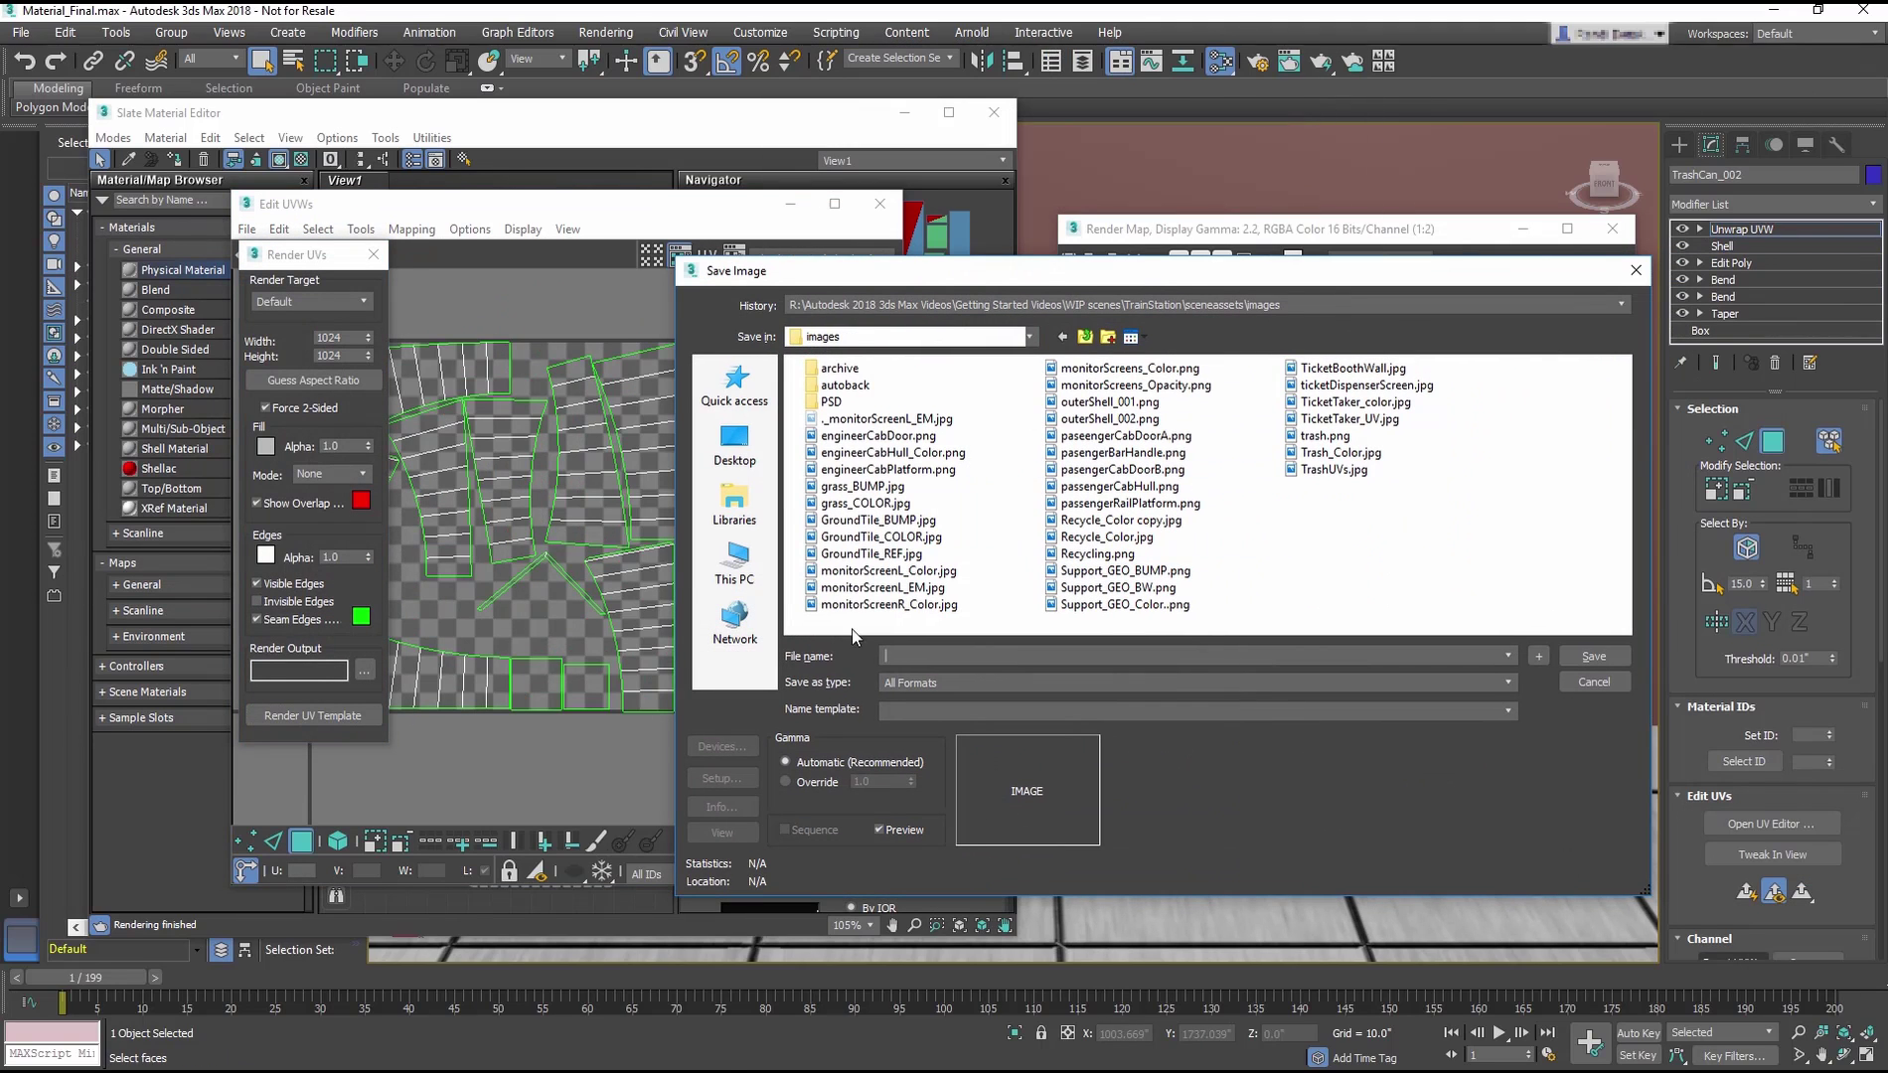
{"action": "type", "text": "recycleUV"}
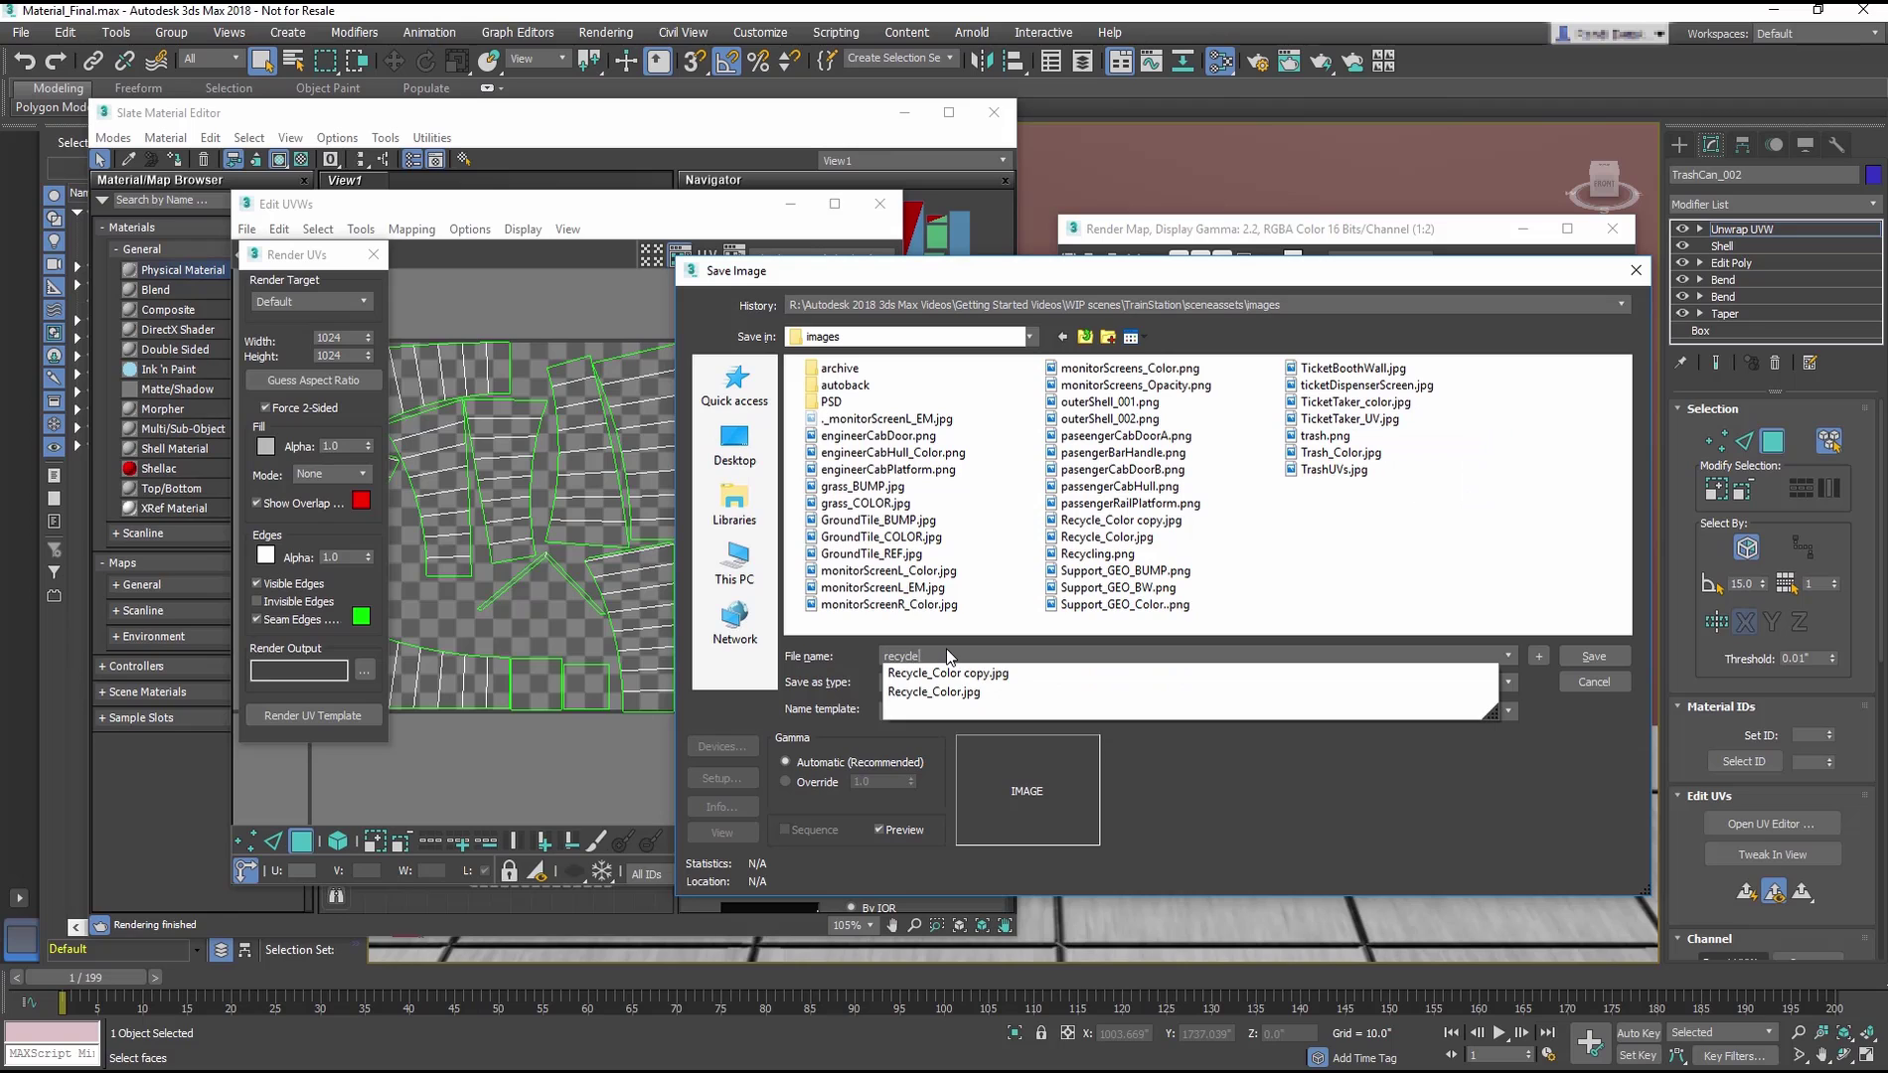
{"action": "left_click", "coordinate": [1192, 682]}
{"action": "left_click", "coordinate": [1192, 846]}
{"action": "left_click", "coordinate": [1594, 656]}
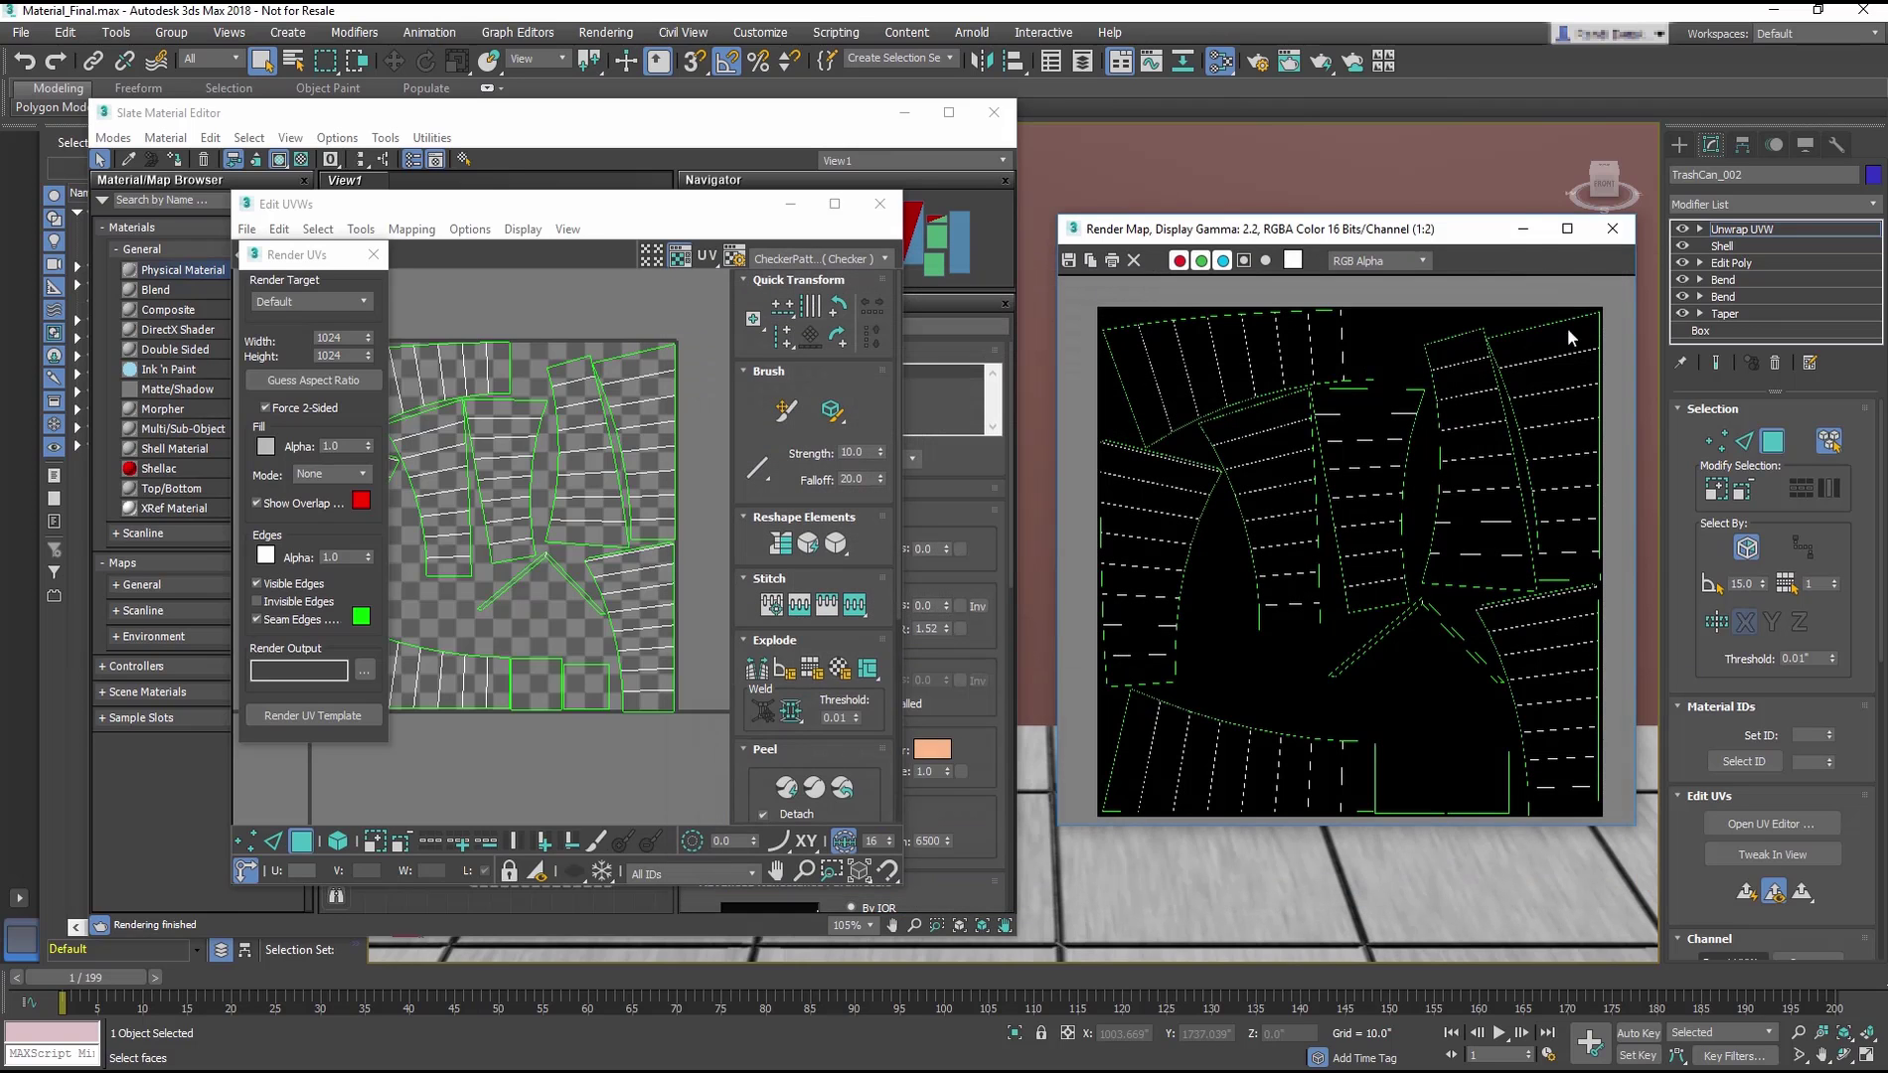
{"action": "left_click", "coordinate": [1611, 231]}
Step: Replace the old nodes with a new Physical Material #73 in Advanced mode
{"action": "key", "text": "Delete"}
{"action": "double_click", "coordinate": [182, 270]}
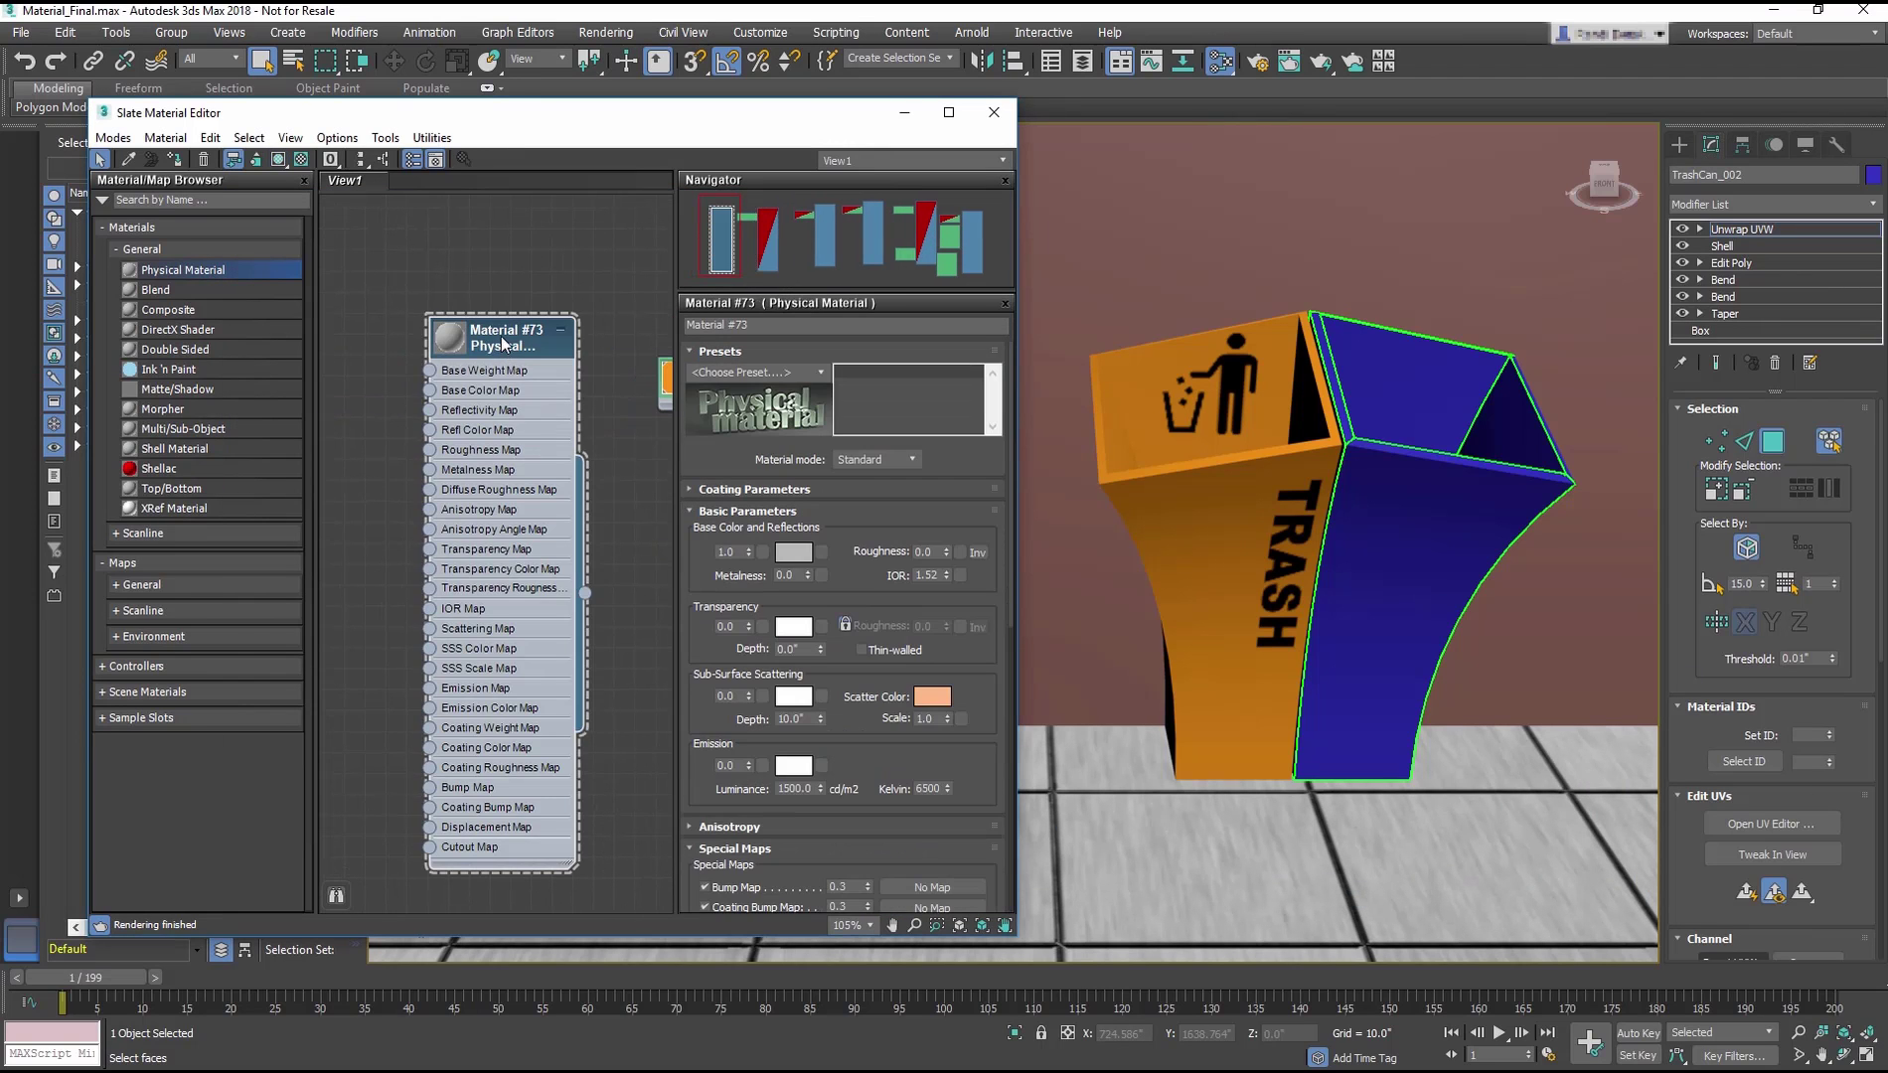
{"action": "left_click", "coordinate": [881, 459]}
{"action": "left_click", "coordinate": [865, 487]}
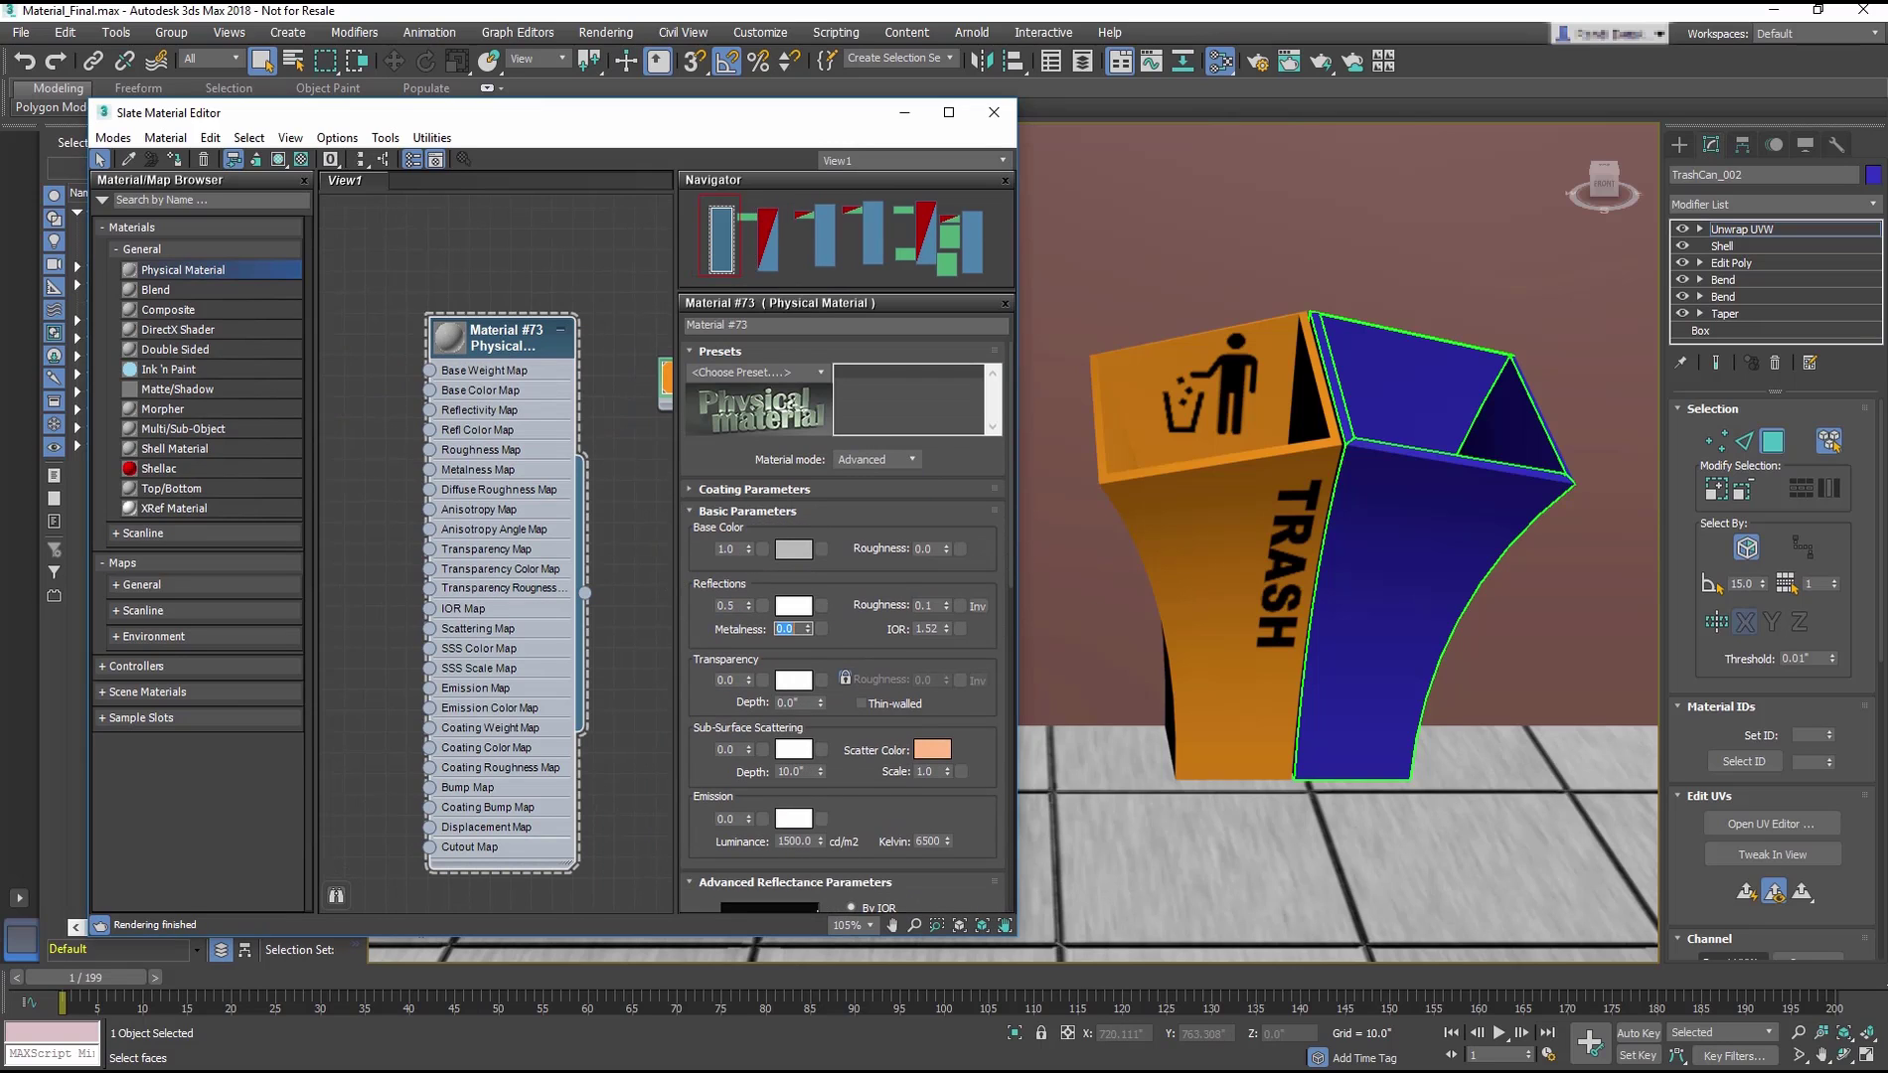
Step: Map Recycle_Color.jpg to Material #73's base color and apply it shaded to the blue half
{"action": "left_click", "coordinate": [821, 551]}
{"action": "double_click", "coordinate": [1077, 386]}
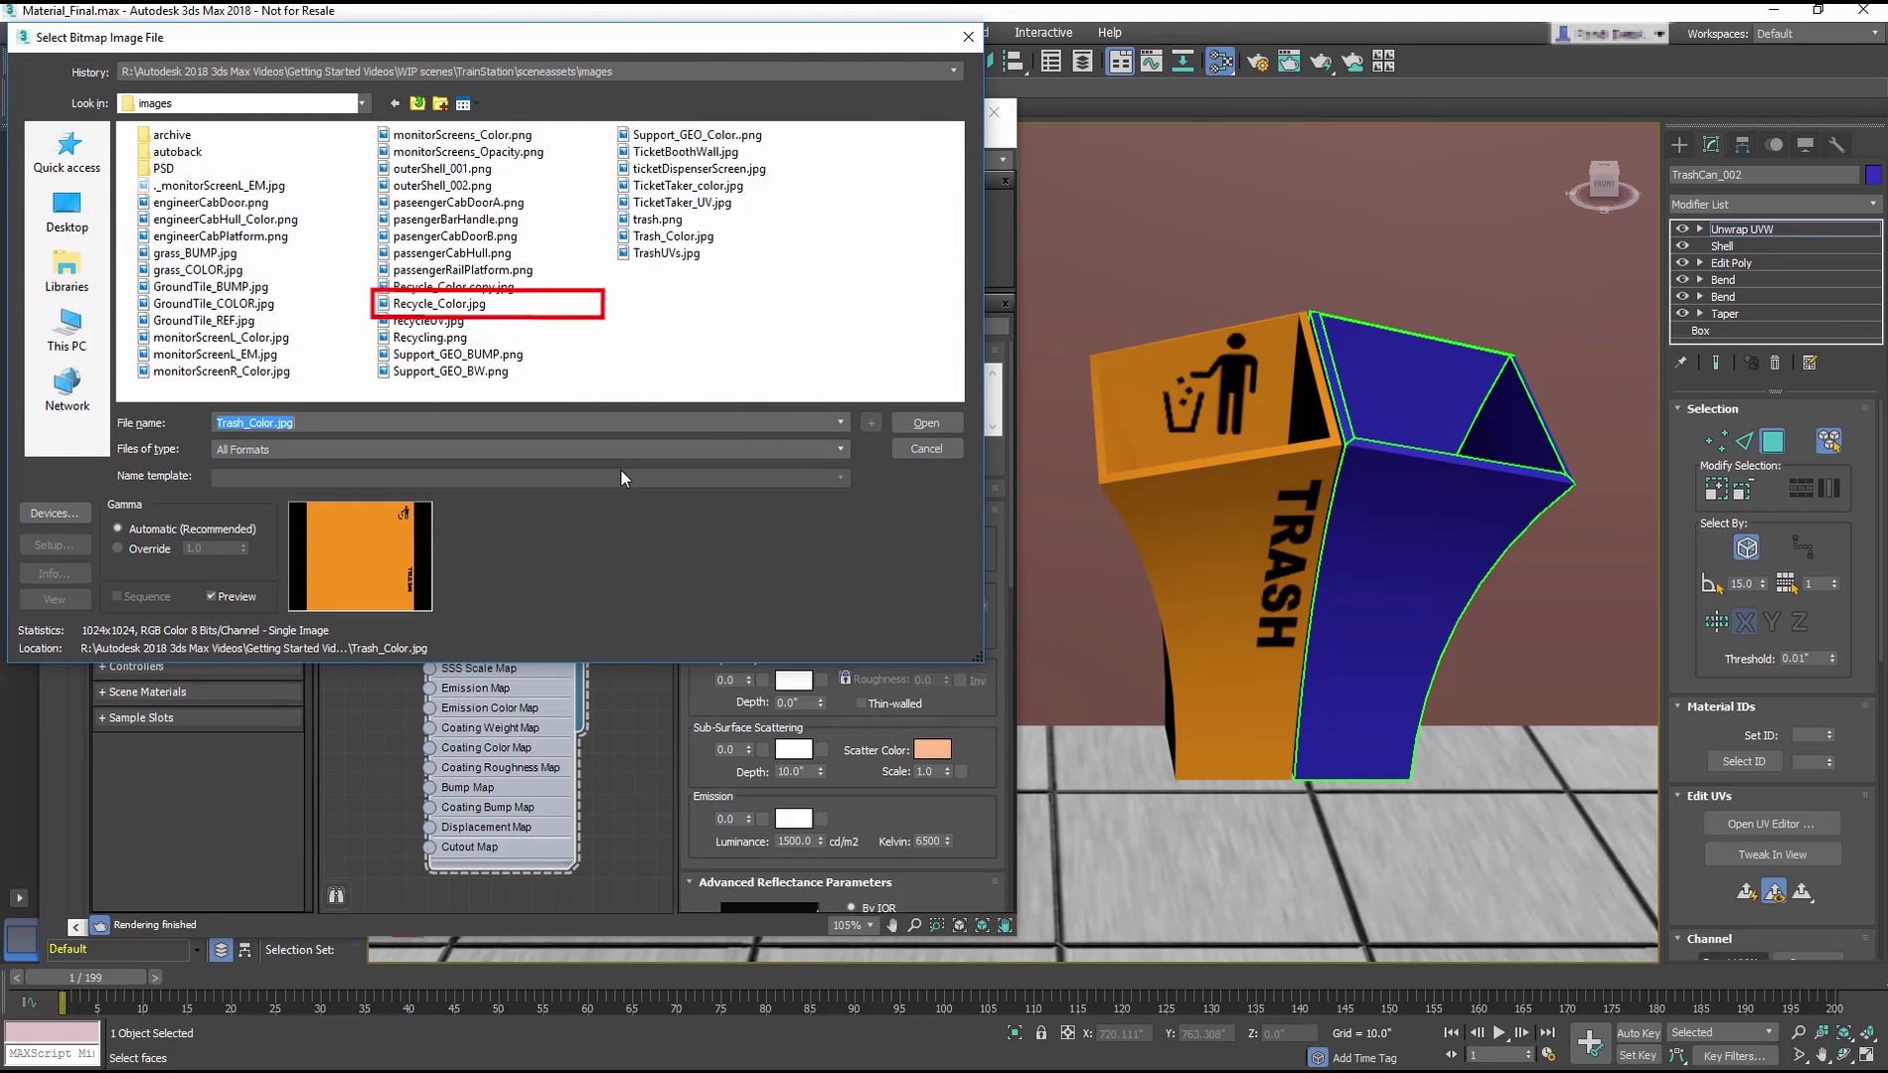
{"action": "left_click", "coordinate": [438, 304]}
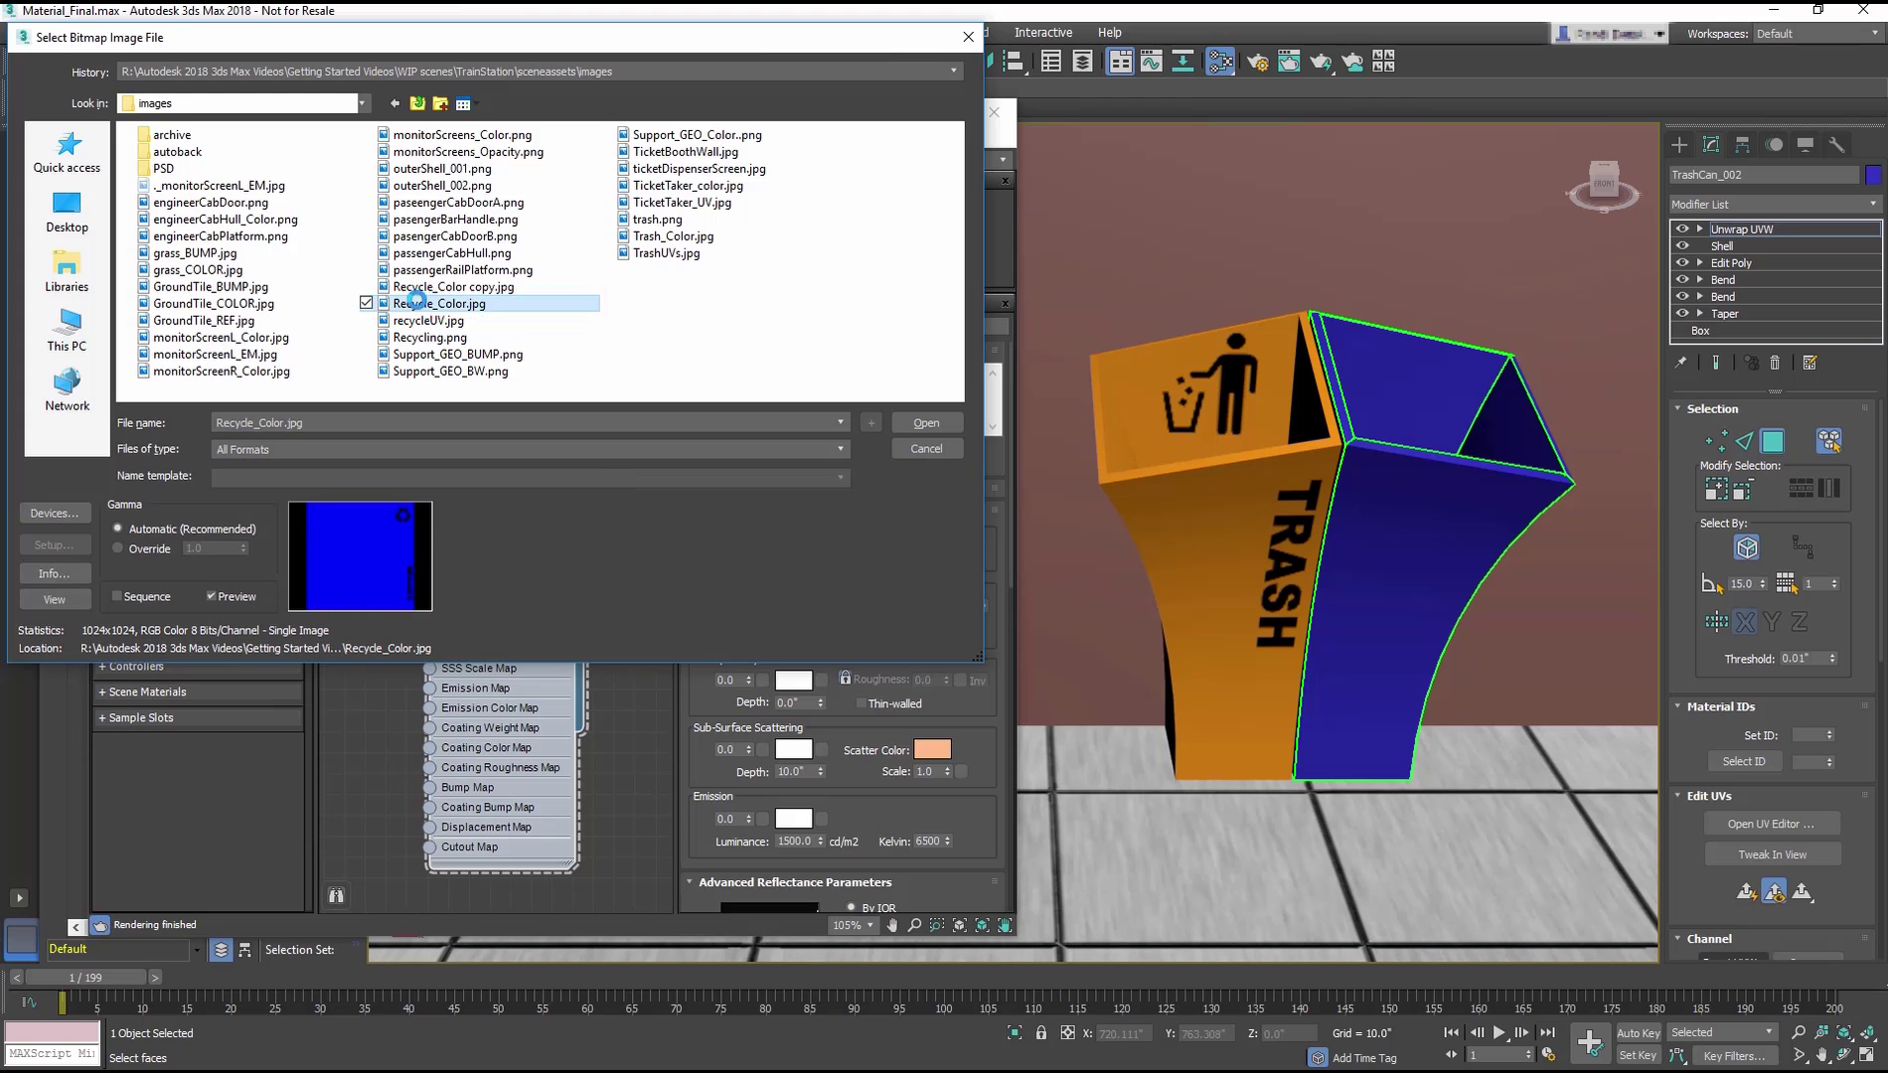
{"action": "left_click", "coordinate": [926, 422]}
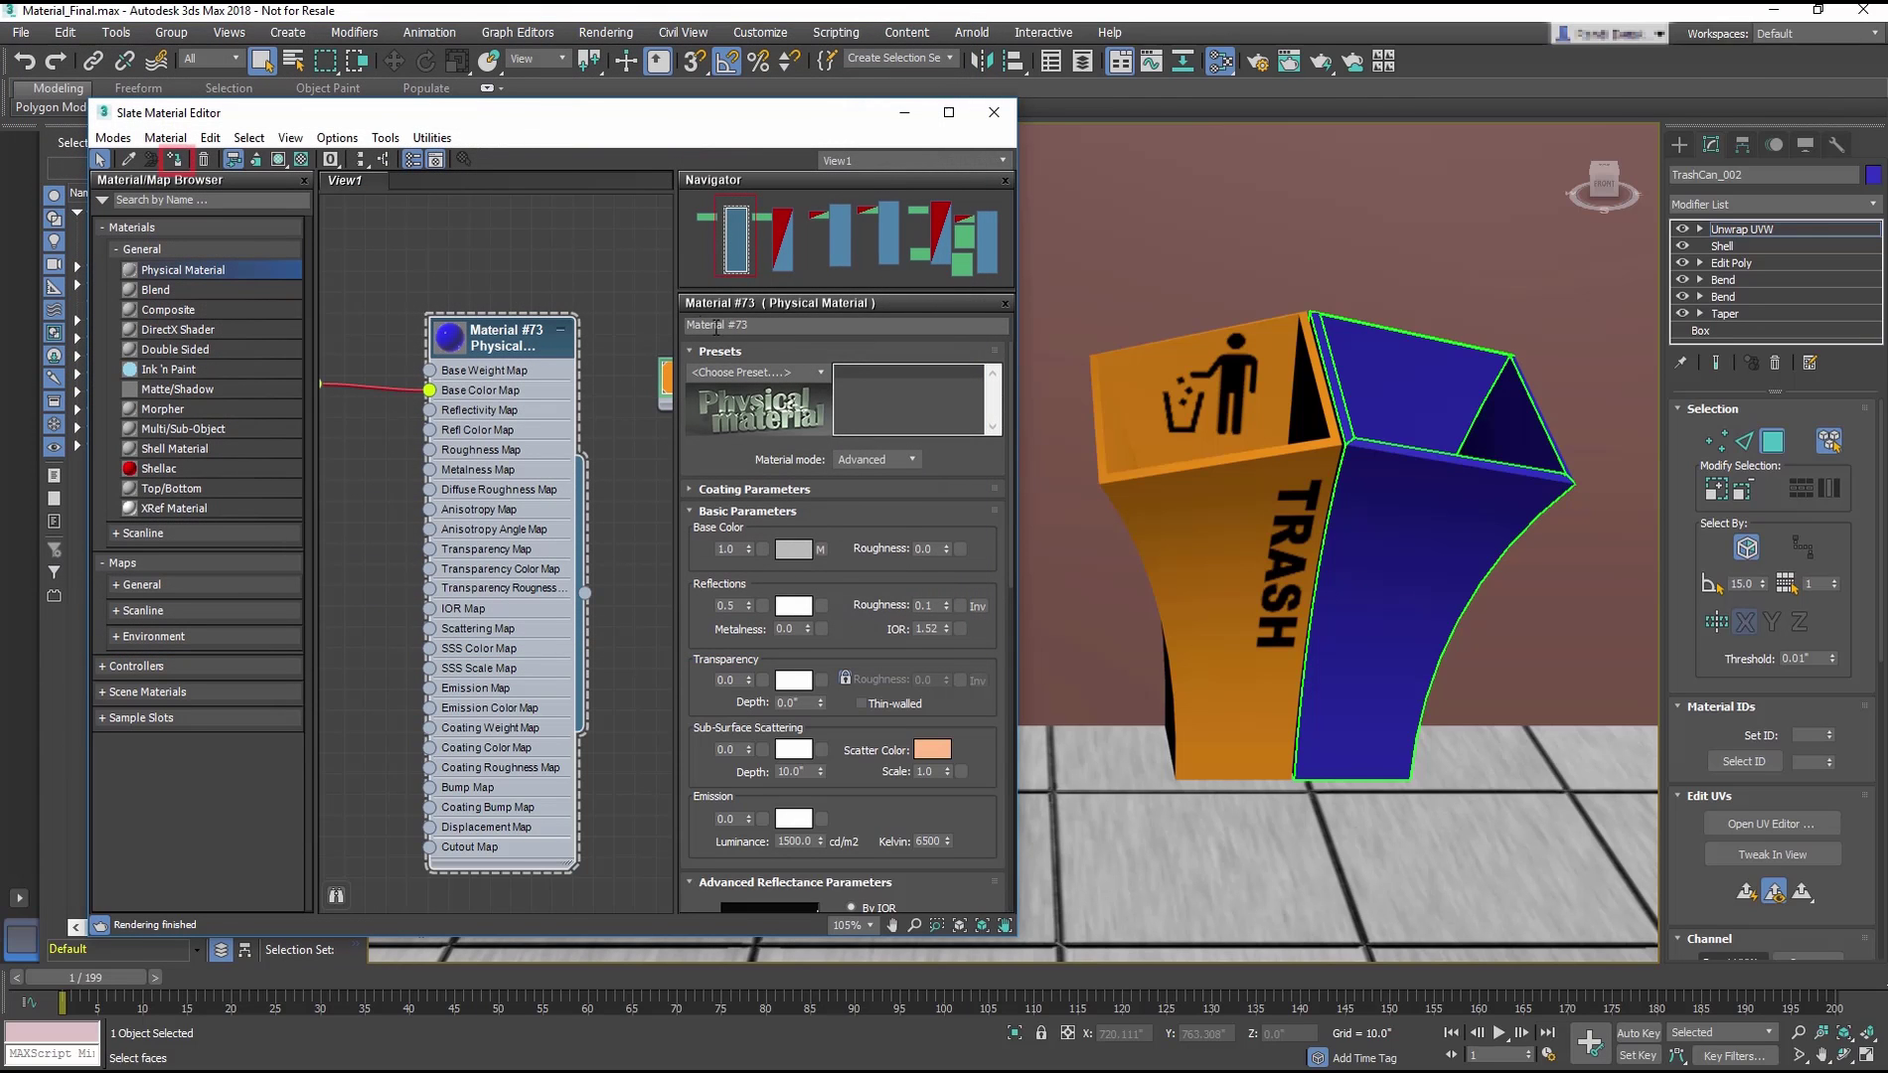
{"action": "mouse_move", "coordinate": [585, 591]}
{"action": "left_mouse_down"}
{"action": "mouse_move", "coordinate": [1580, 571]}
{"action": "mouse_move", "coordinate": [1440, 529]}
{"action": "left_mouse_up"}
{"action": "left_click", "coordinate": [278, 160]}
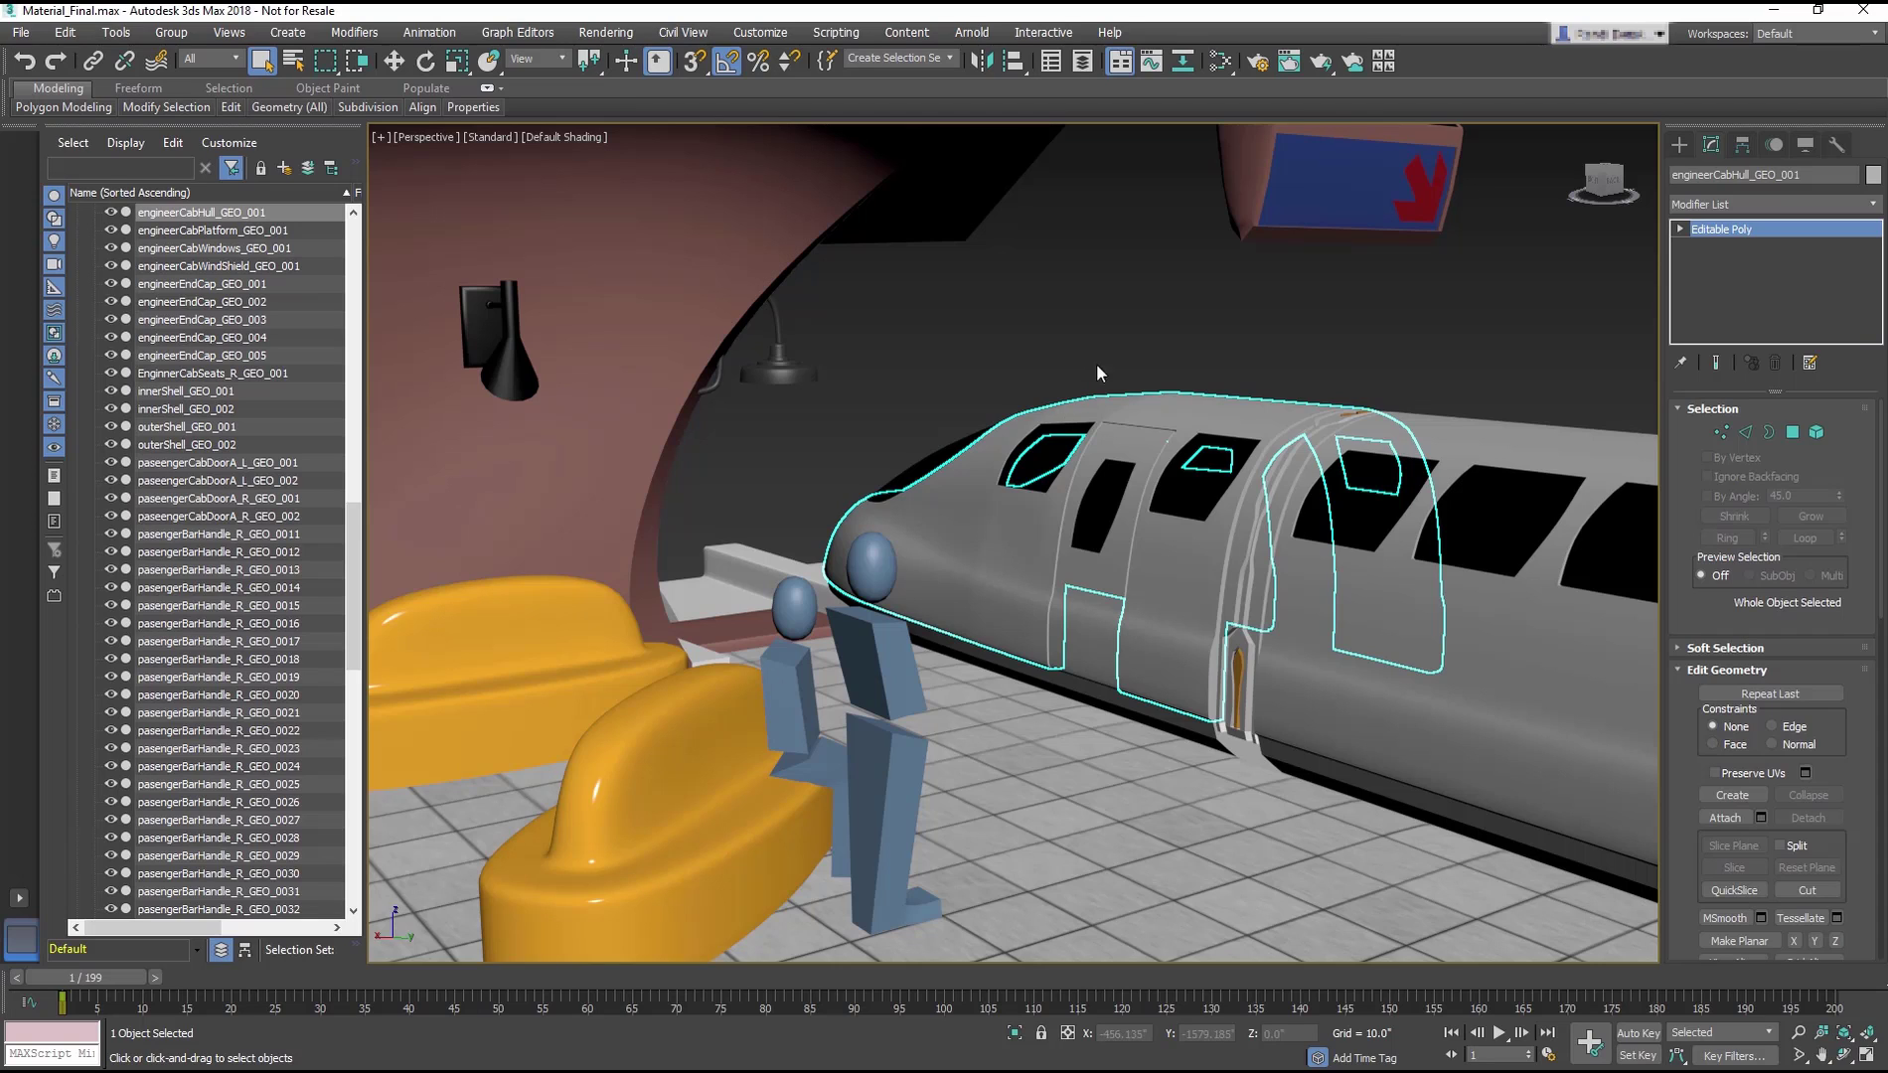
Step: Open the Slate Material Editor from the main toolbar for the engineer cab hull
{"action": "left_click", "coordinate": [1221, 60]}
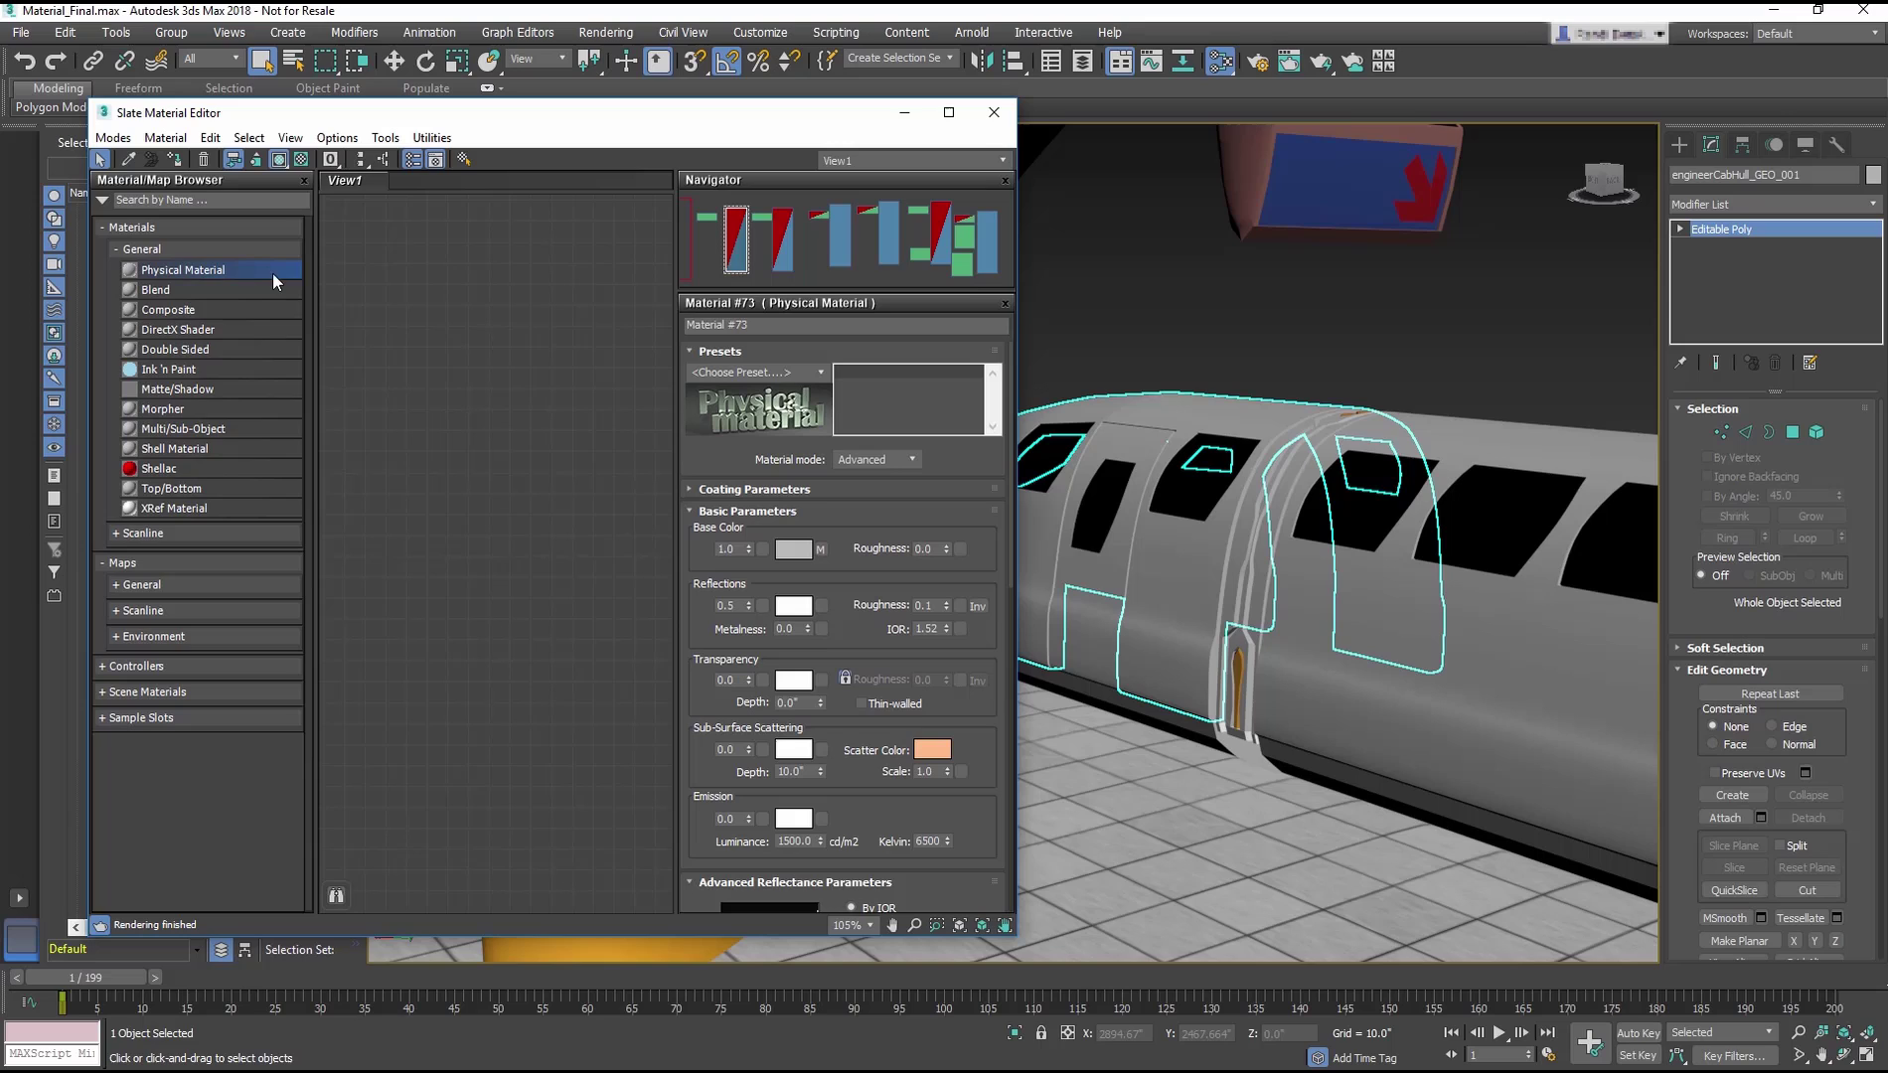
Step: Add Physical Material #74 and load engineerCabHull_Color.png as its Base Color bitmap
{"action": "left_click_drag", "start_coordinate": [563, 288], "coordinate": [562, 313]}
{"action": "double_click", "coordinate": [562, 312]}
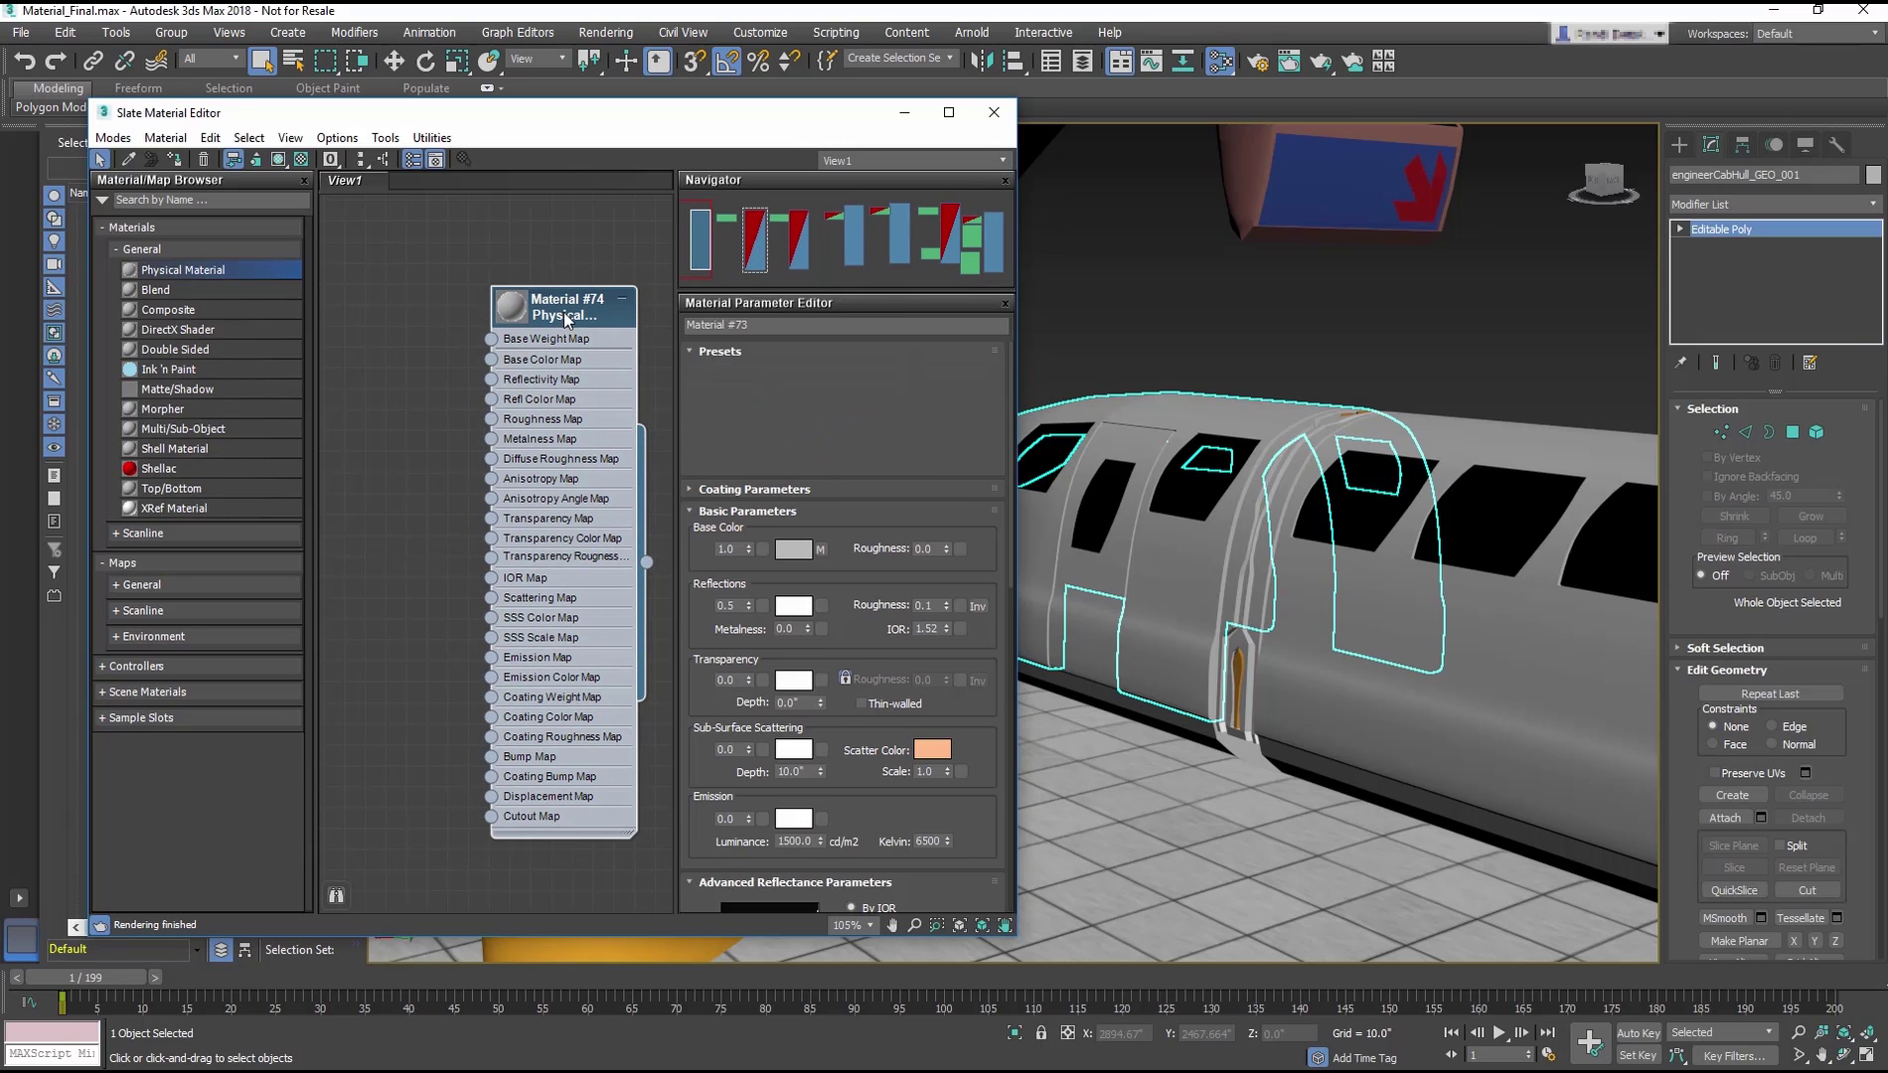
{"action": "left_click", "coordinate": [770, 326]}
{"action": "left_click", "coordinate": [490, 362]}
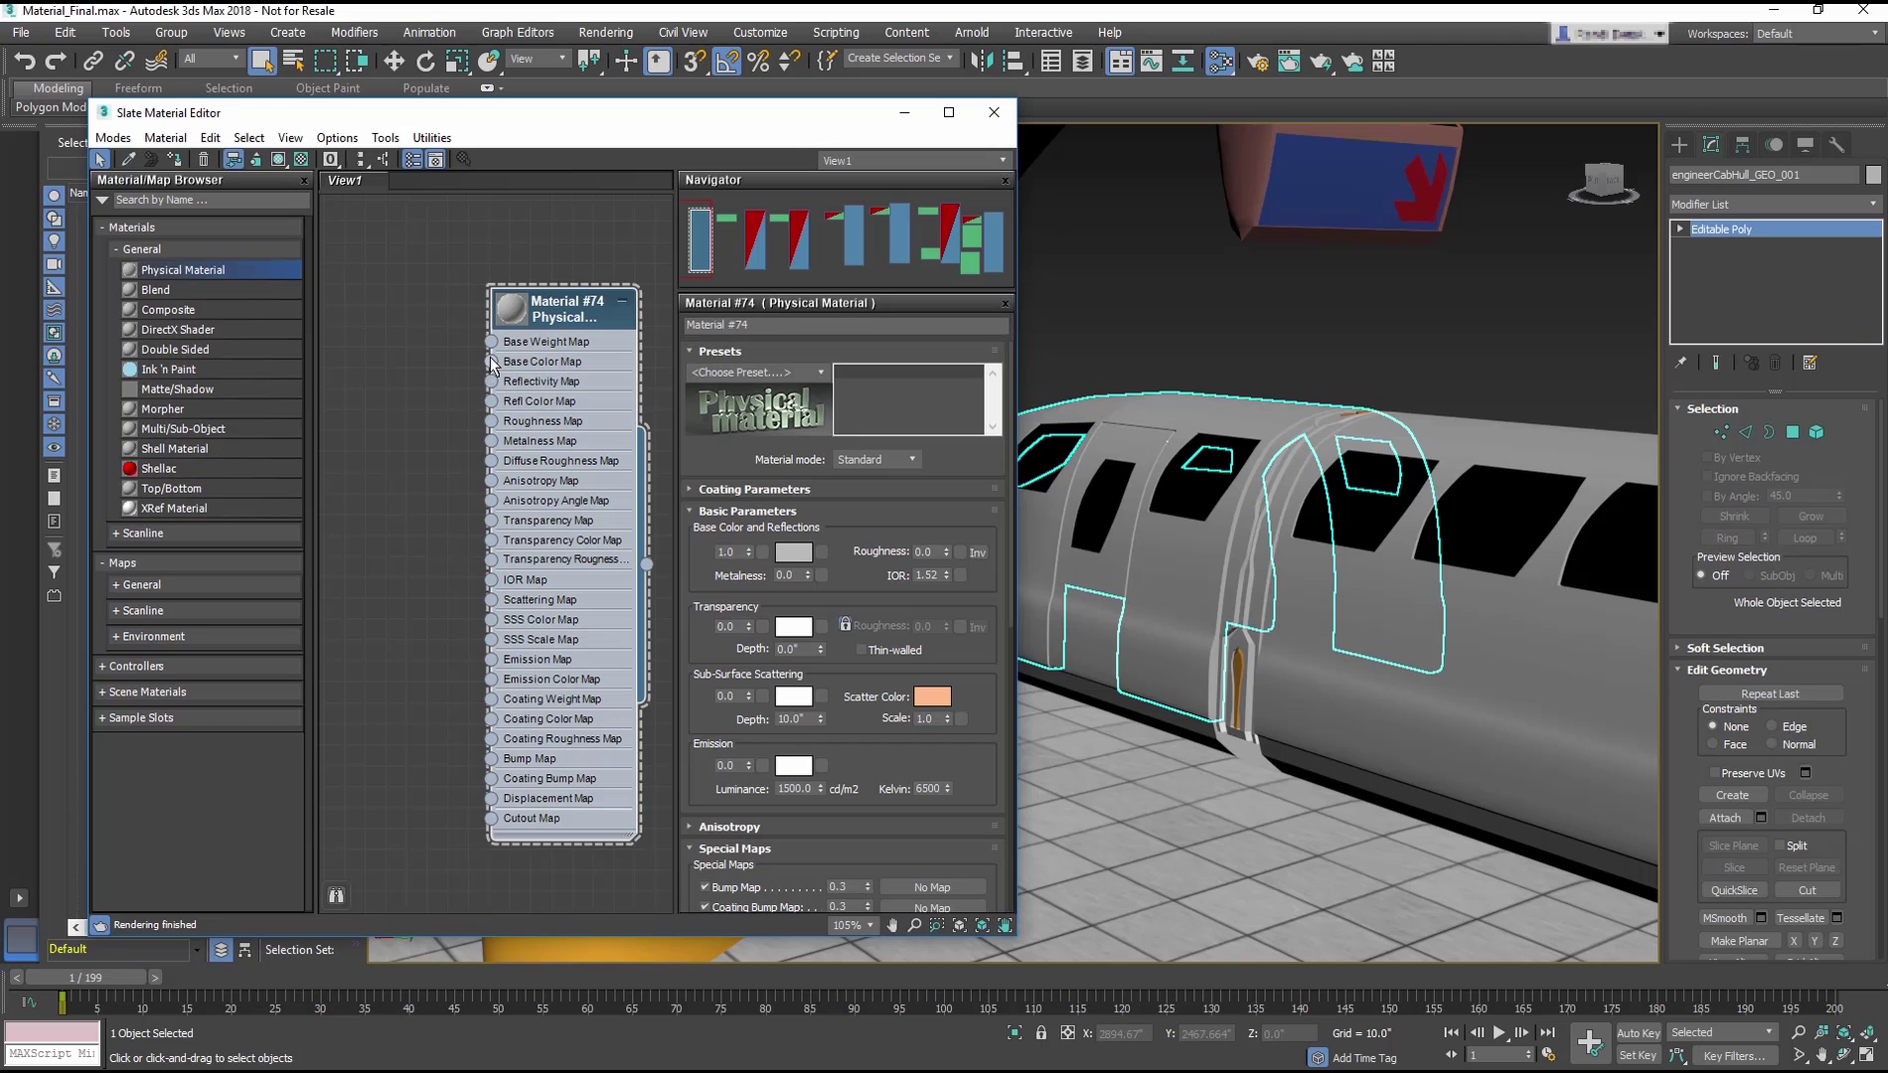
{"action": "double_click", "coordinate": [1080, 385]}
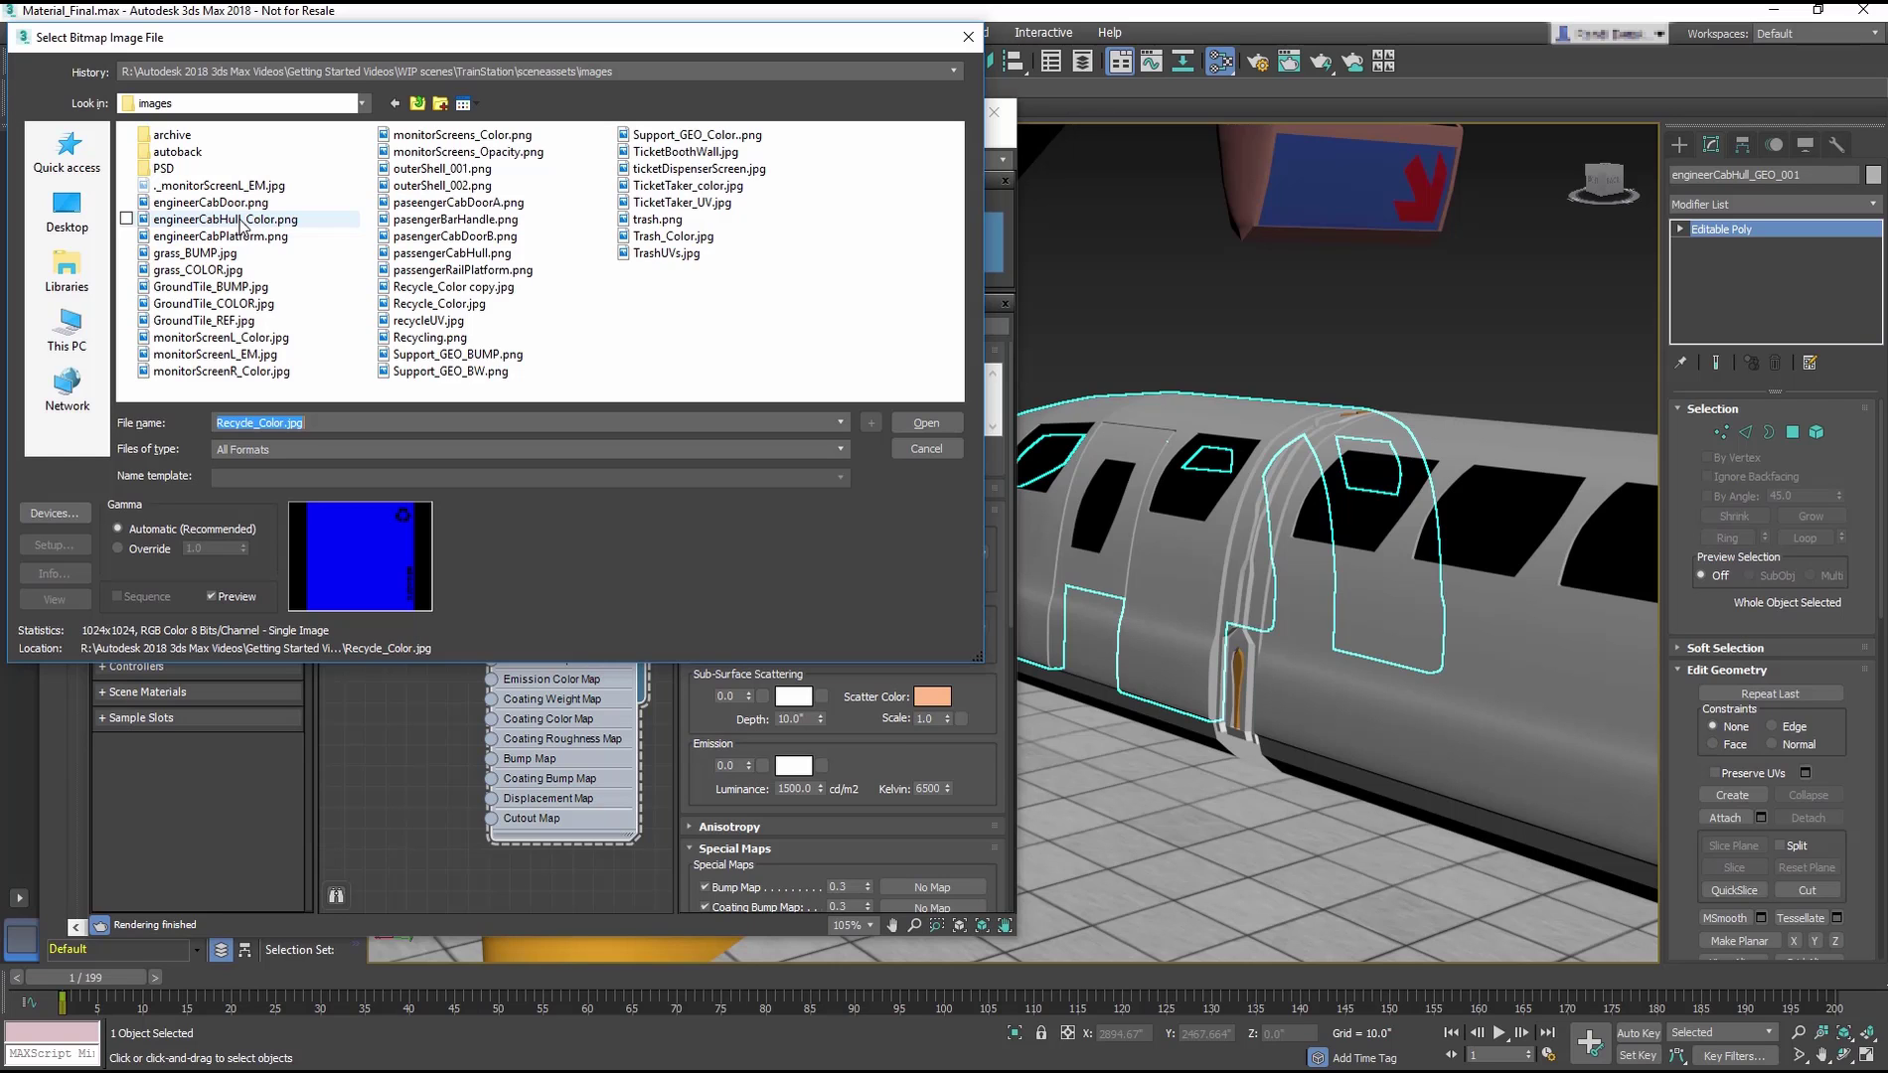
{"action": "double_click", "coordinate": [239, 219]}
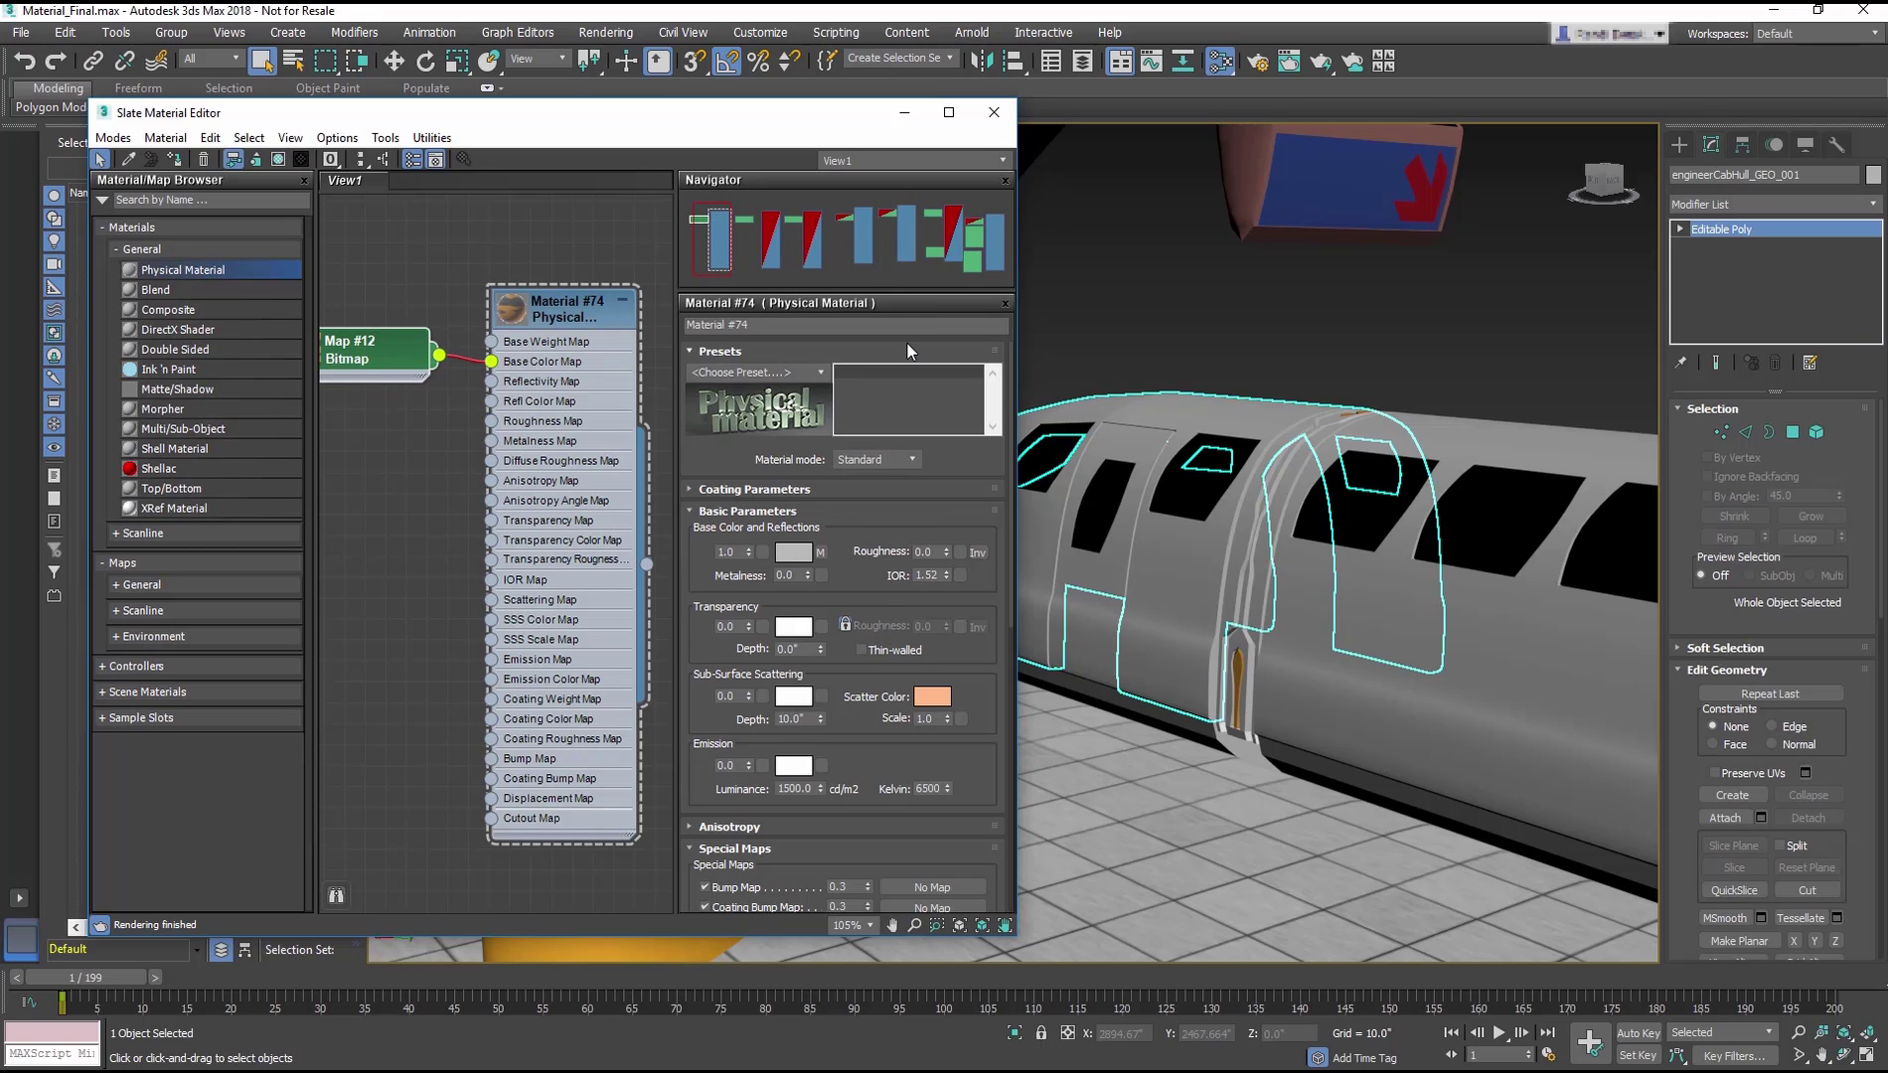
Step: Switch the material to advanced mode with reflection weight 0.5 and roughness 0.1
{"action": "left_click", "coordinate": [913, 456]}
{"action": "left_click", "coordinate": [893, 485]}
{"action": "double_click", "coordinate": [736, 606]}
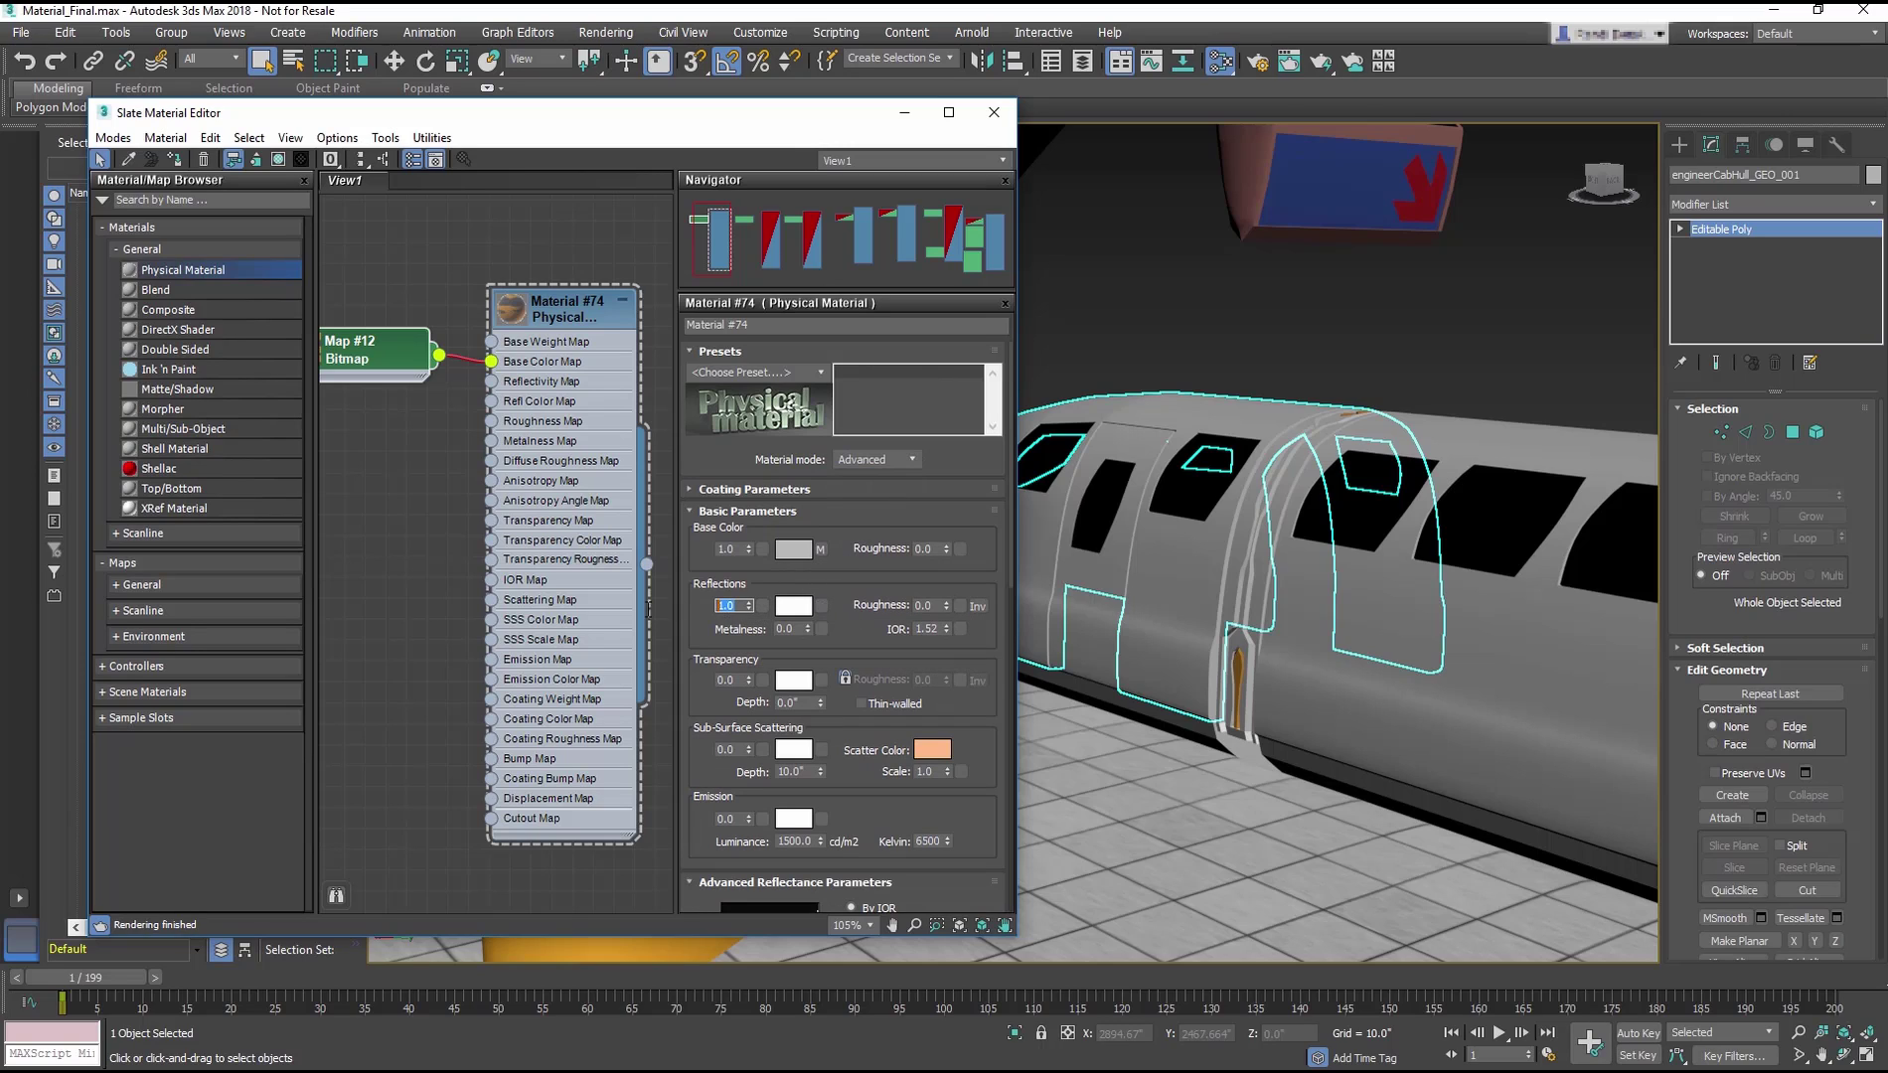
{"action": "type", "text": "0.5"}
{"action": "key", "text": "Return"}
{"action": "double_click", "coordinate": [924, 605]}
{"action": "type", "text": "0.1"}
{"action": "key", "text": "Return"}
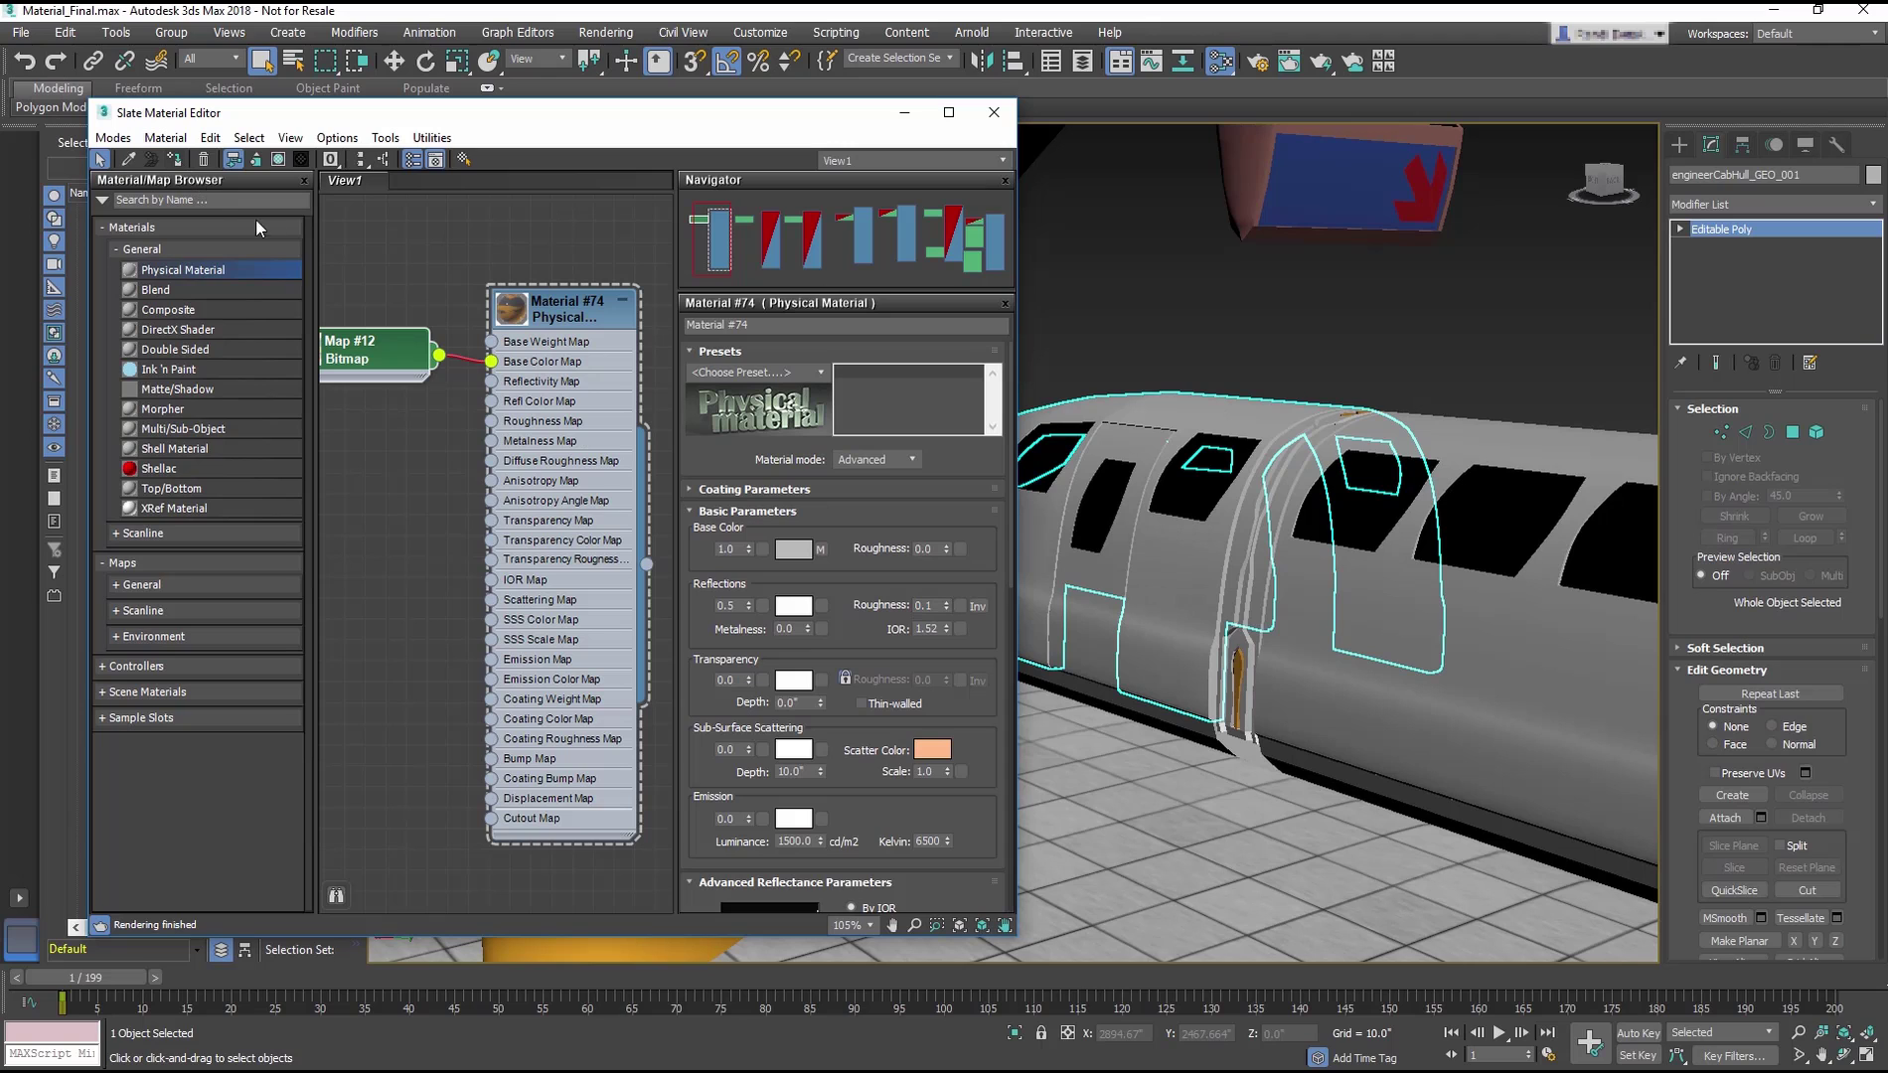
Step: Show the texture on the train in the viewport and rename the material engineerCabHull
{"action": "left_click", "coordinate": [279, 159]}
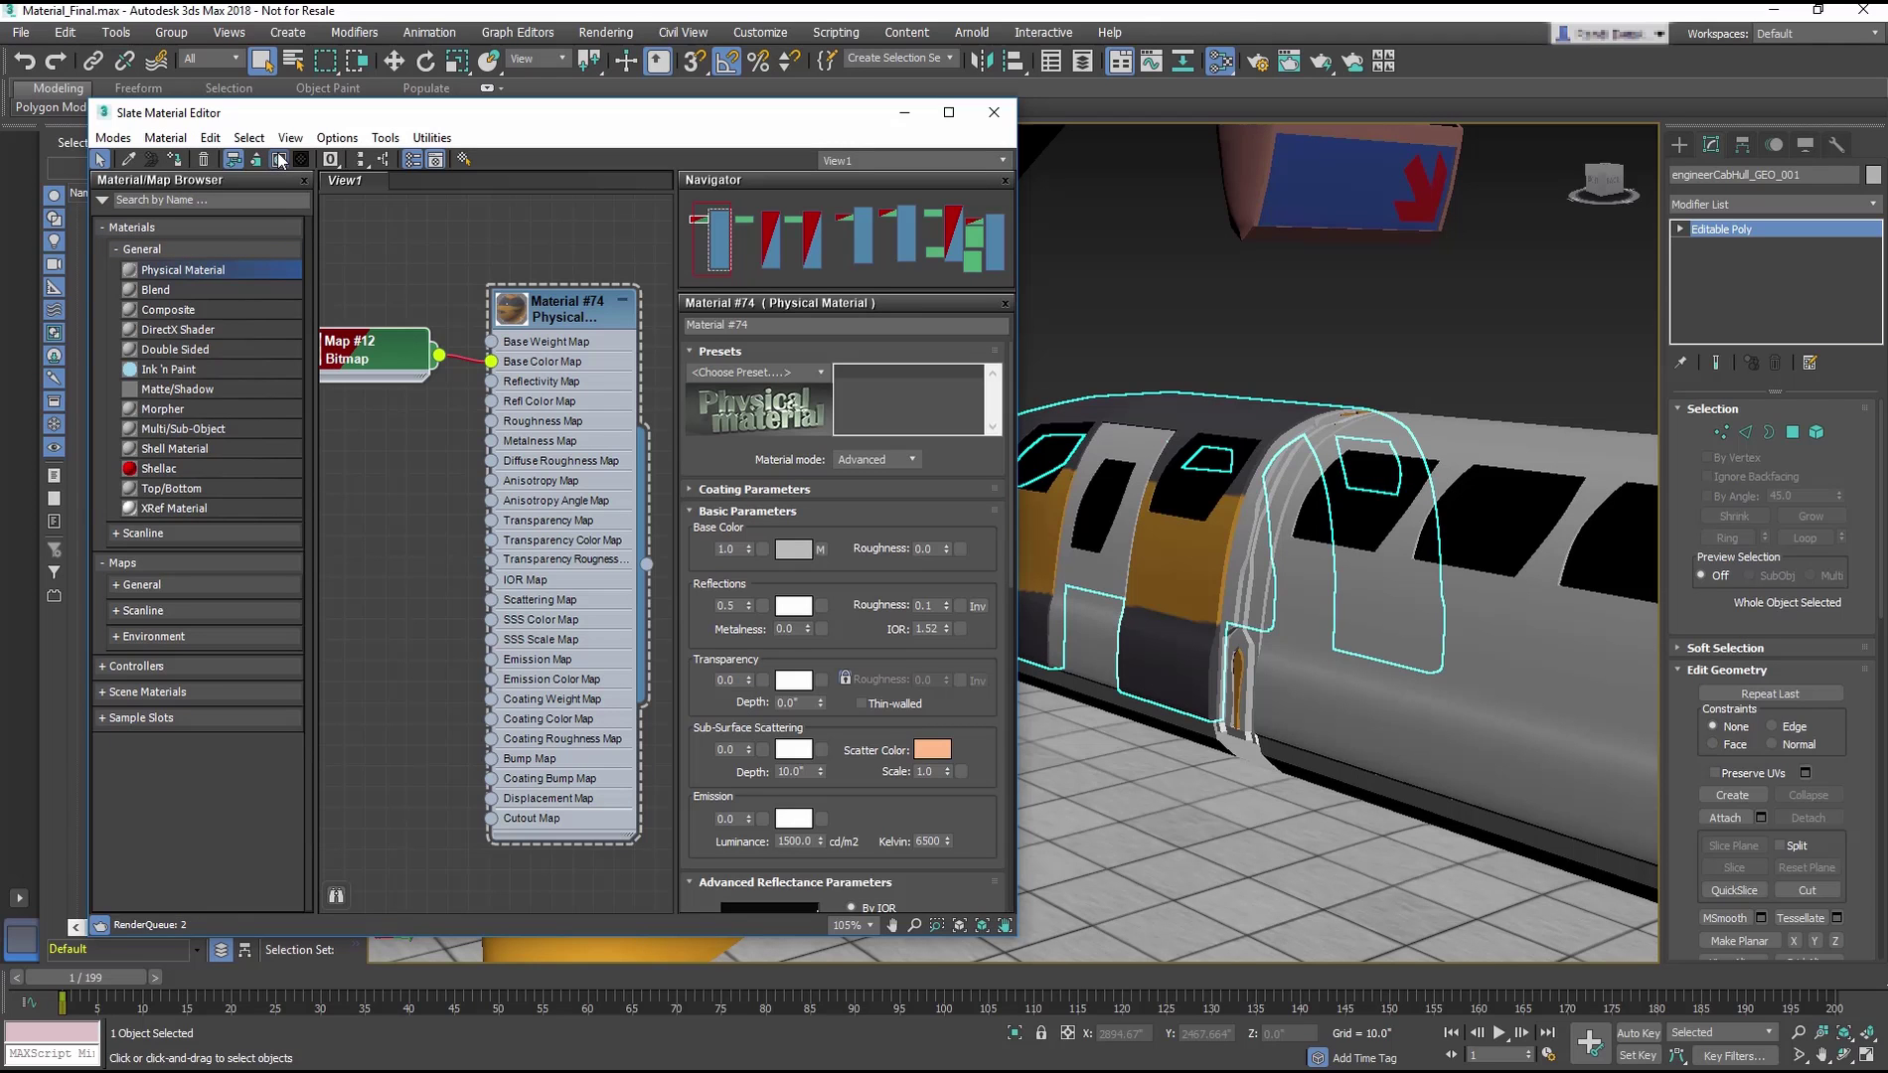
{"action": "middle_click_drag", "start_coordinate": [1254, 678], "coordinate": [1192, 636]}
{"action": "left_click", "coordinate": [477, 324]}
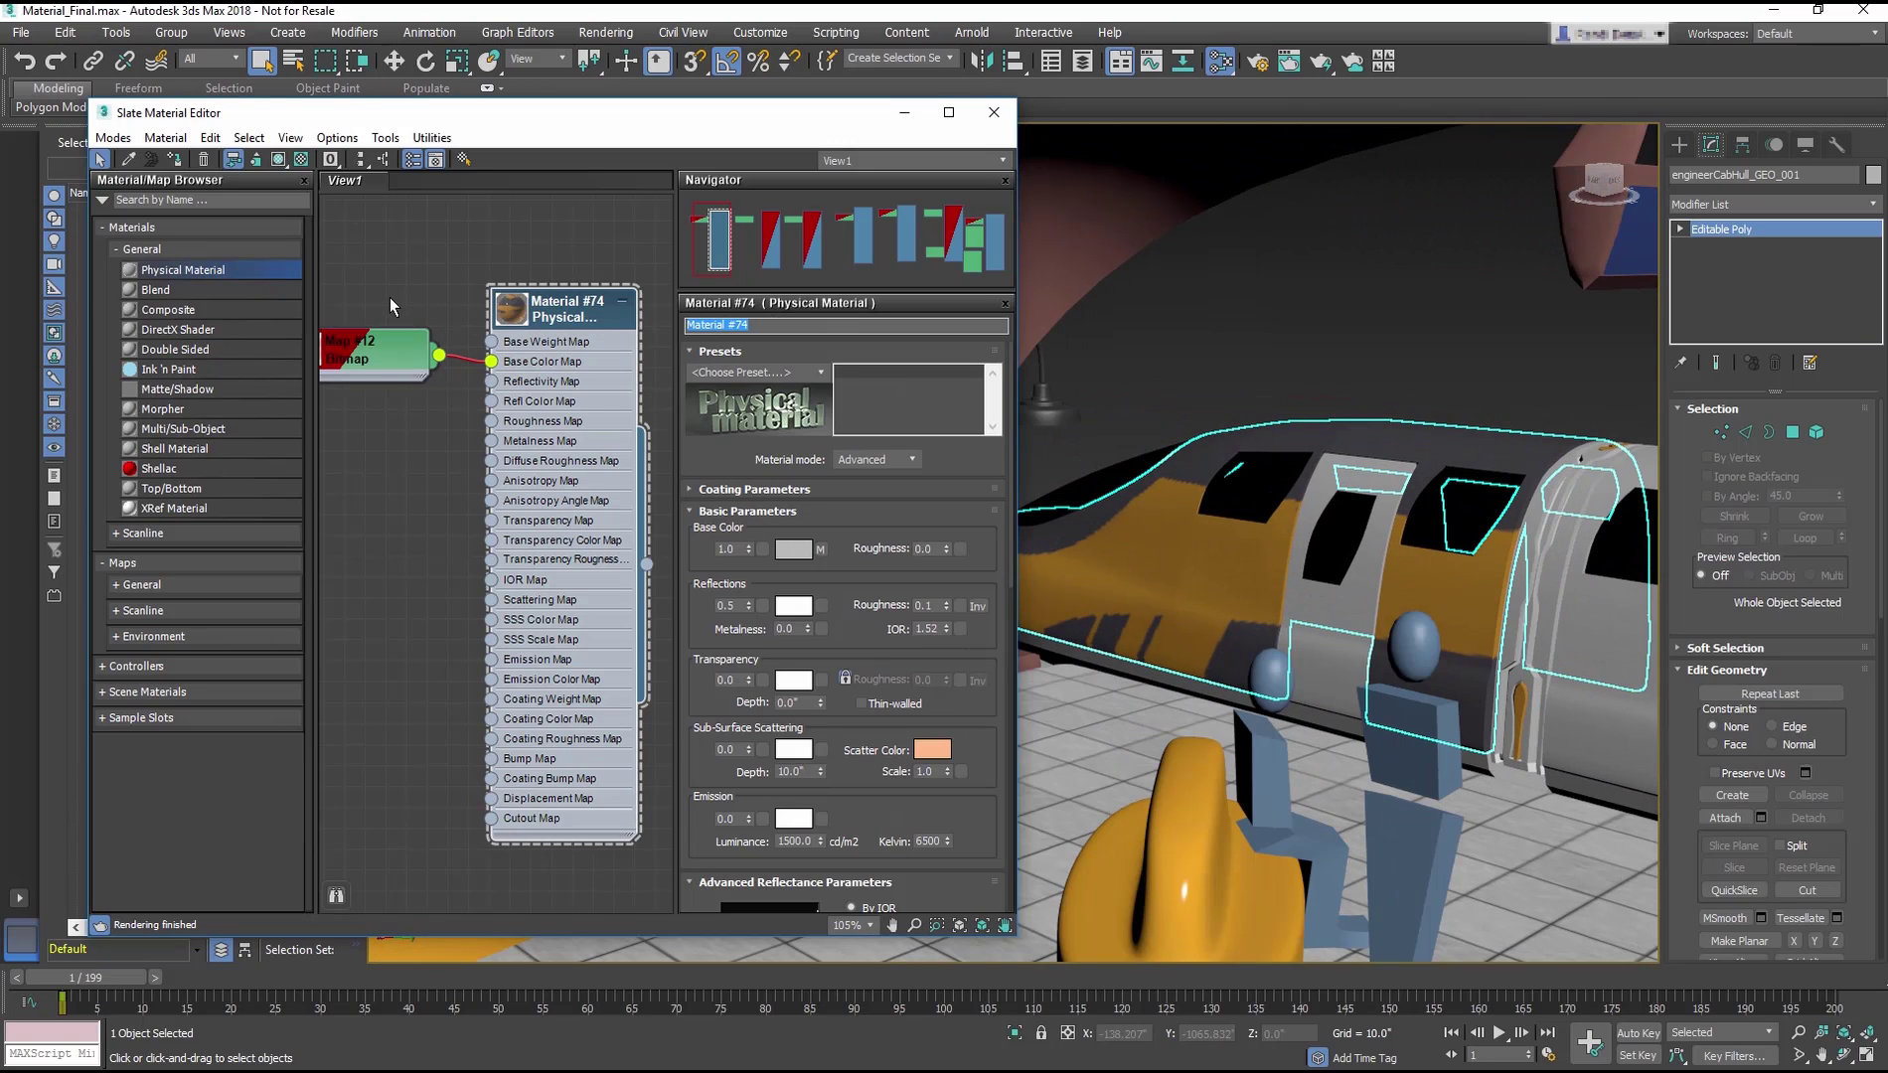
{"action": "type", "text": "engineerCabHull"}
{"action": "key", "text": "Return"}
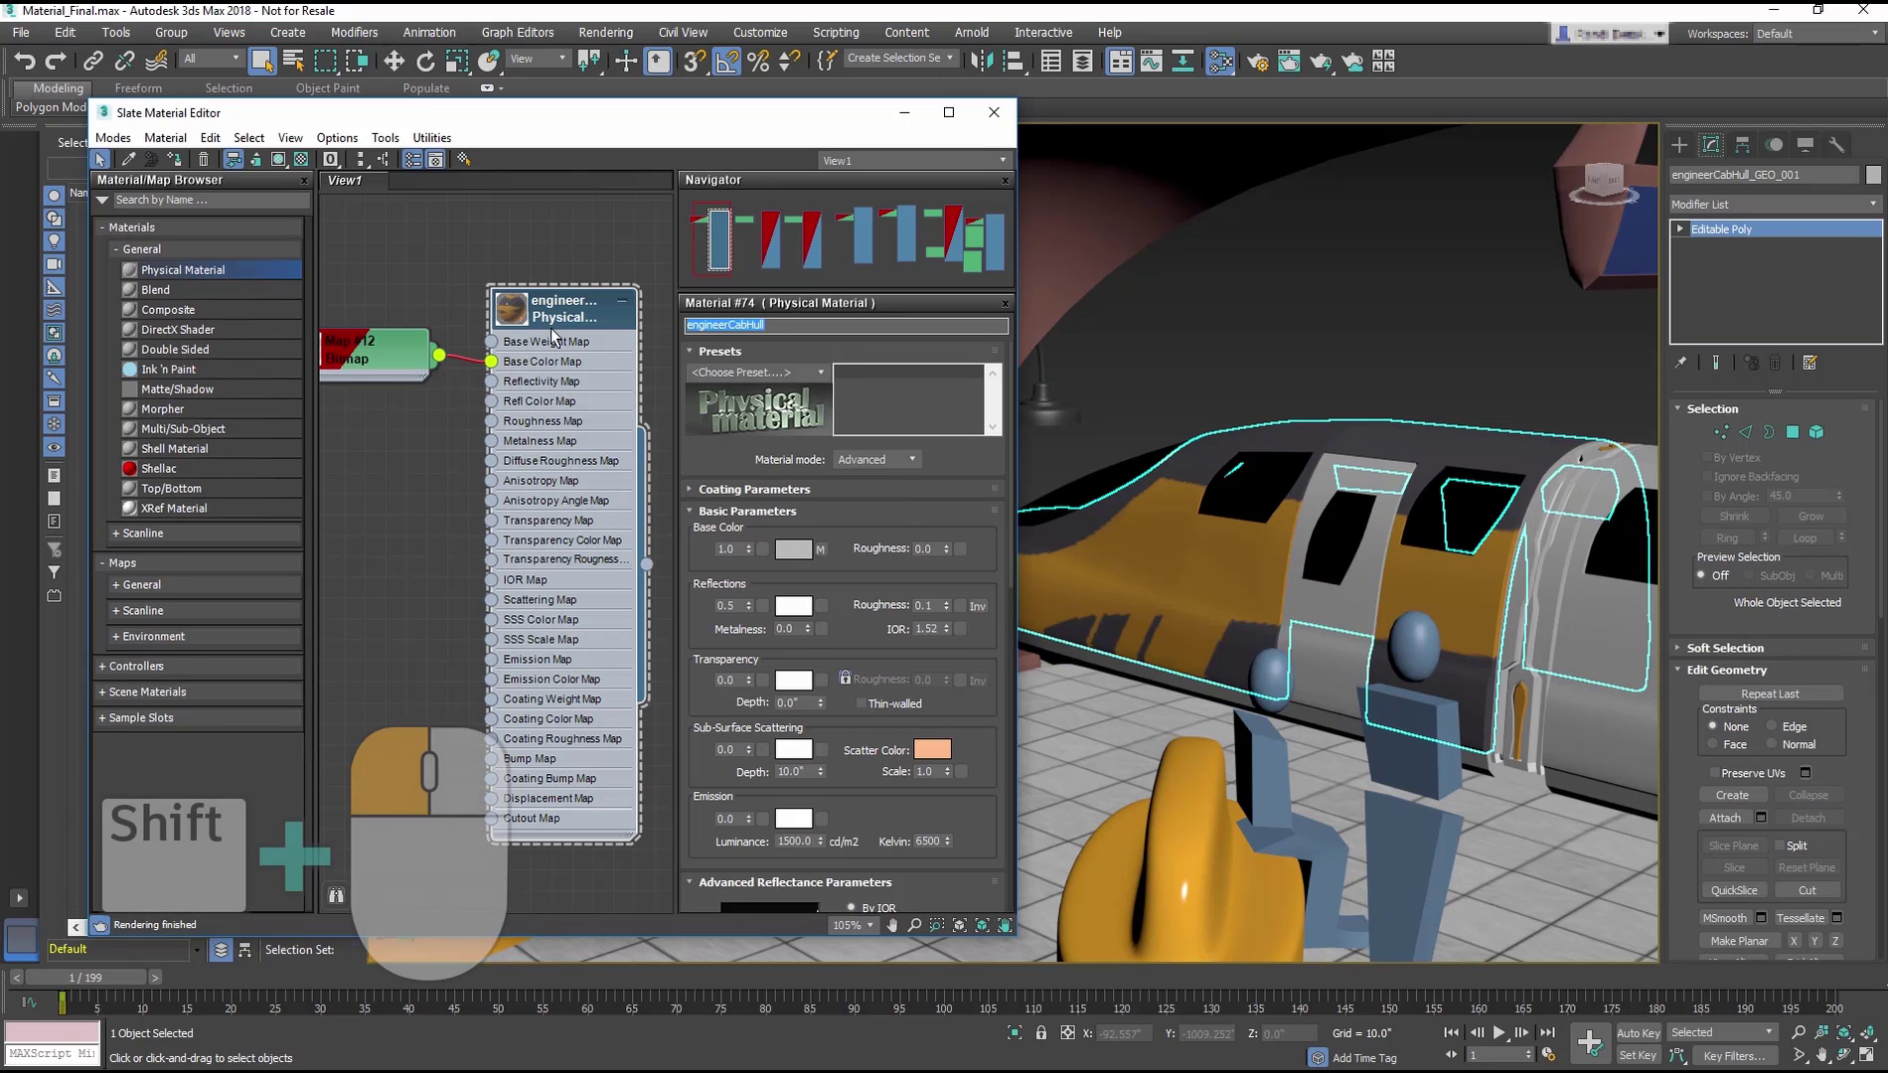
Step: Clone the hull material node and name the copy engineerDoor
{"action": "left_click", "coordinate": [572, 350], "text": "shift"}
{"action": "left_click_drag", "start_coordinate": [572, 350], "coordinate": [571, 573], "text": "shift"}
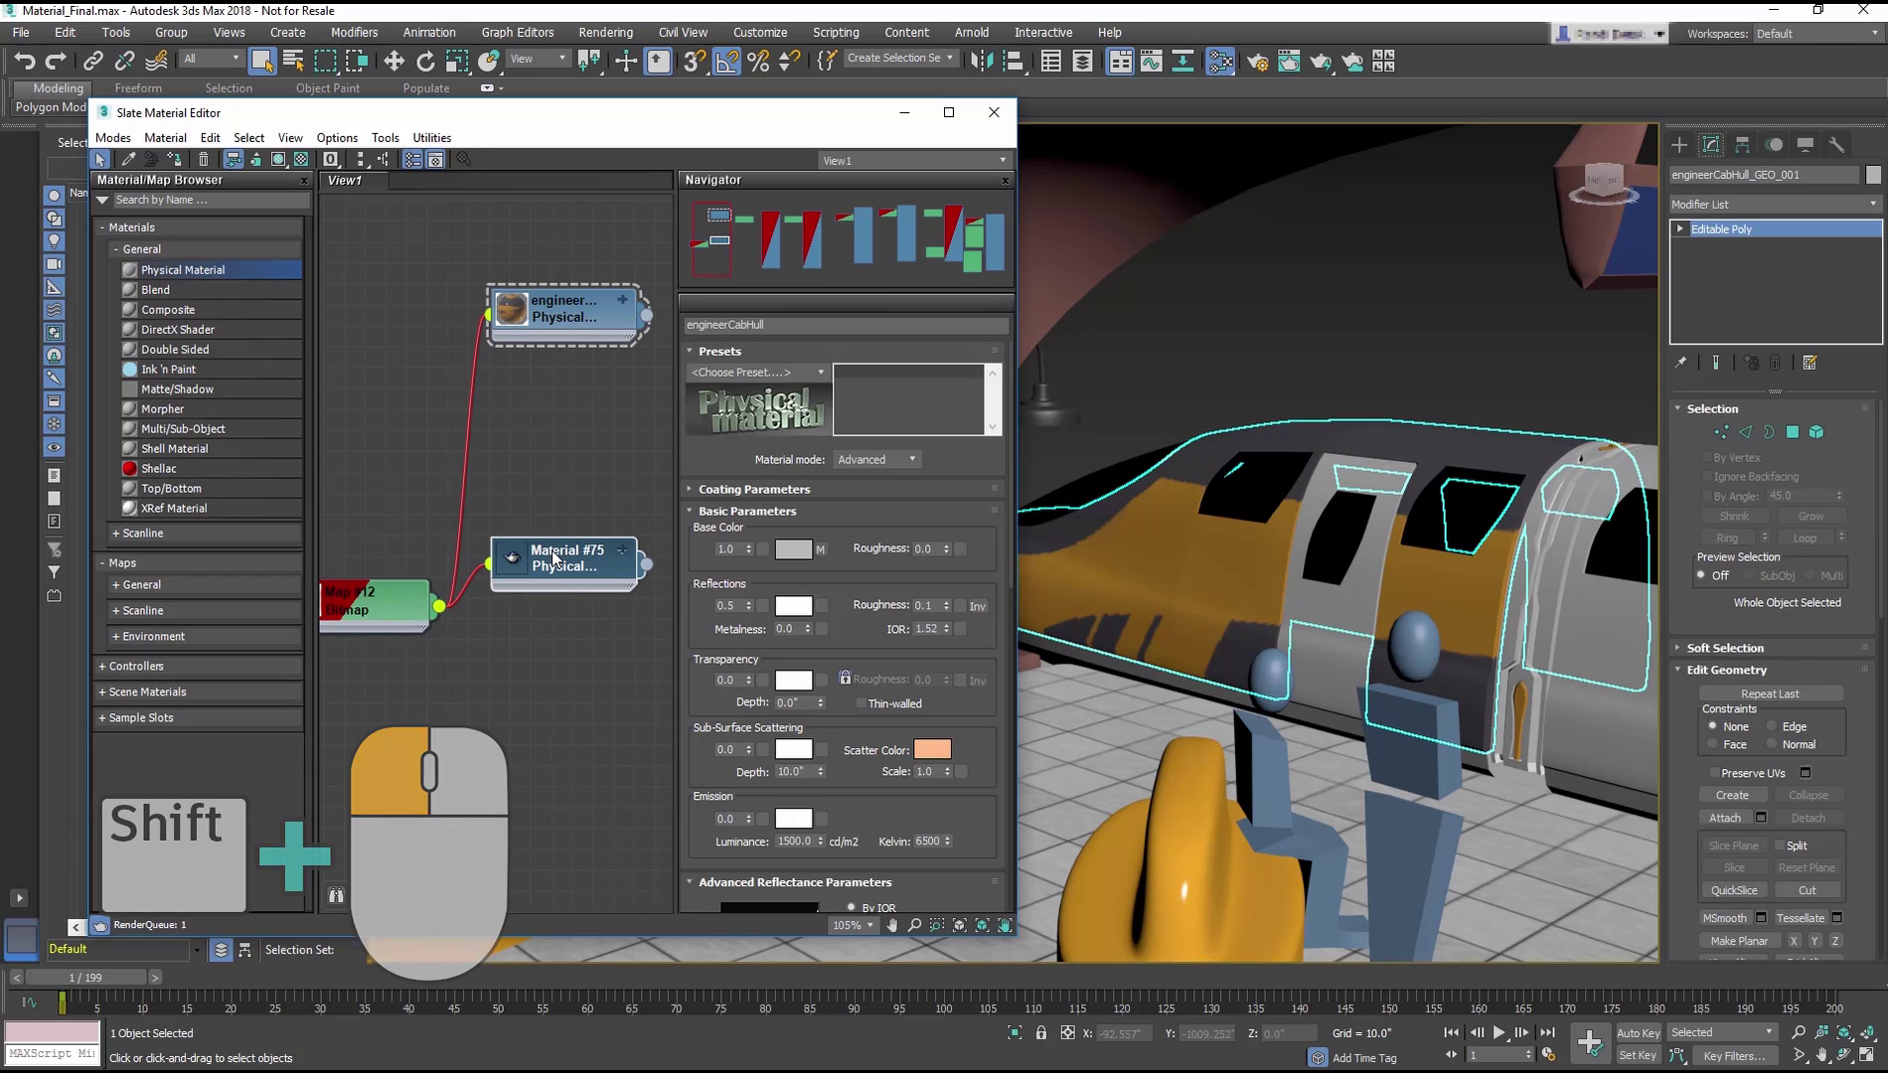
{"action": "double_click", "coordinate": [562, 559]}
{"action": "triple_click", "coordinate": [763, 324]}
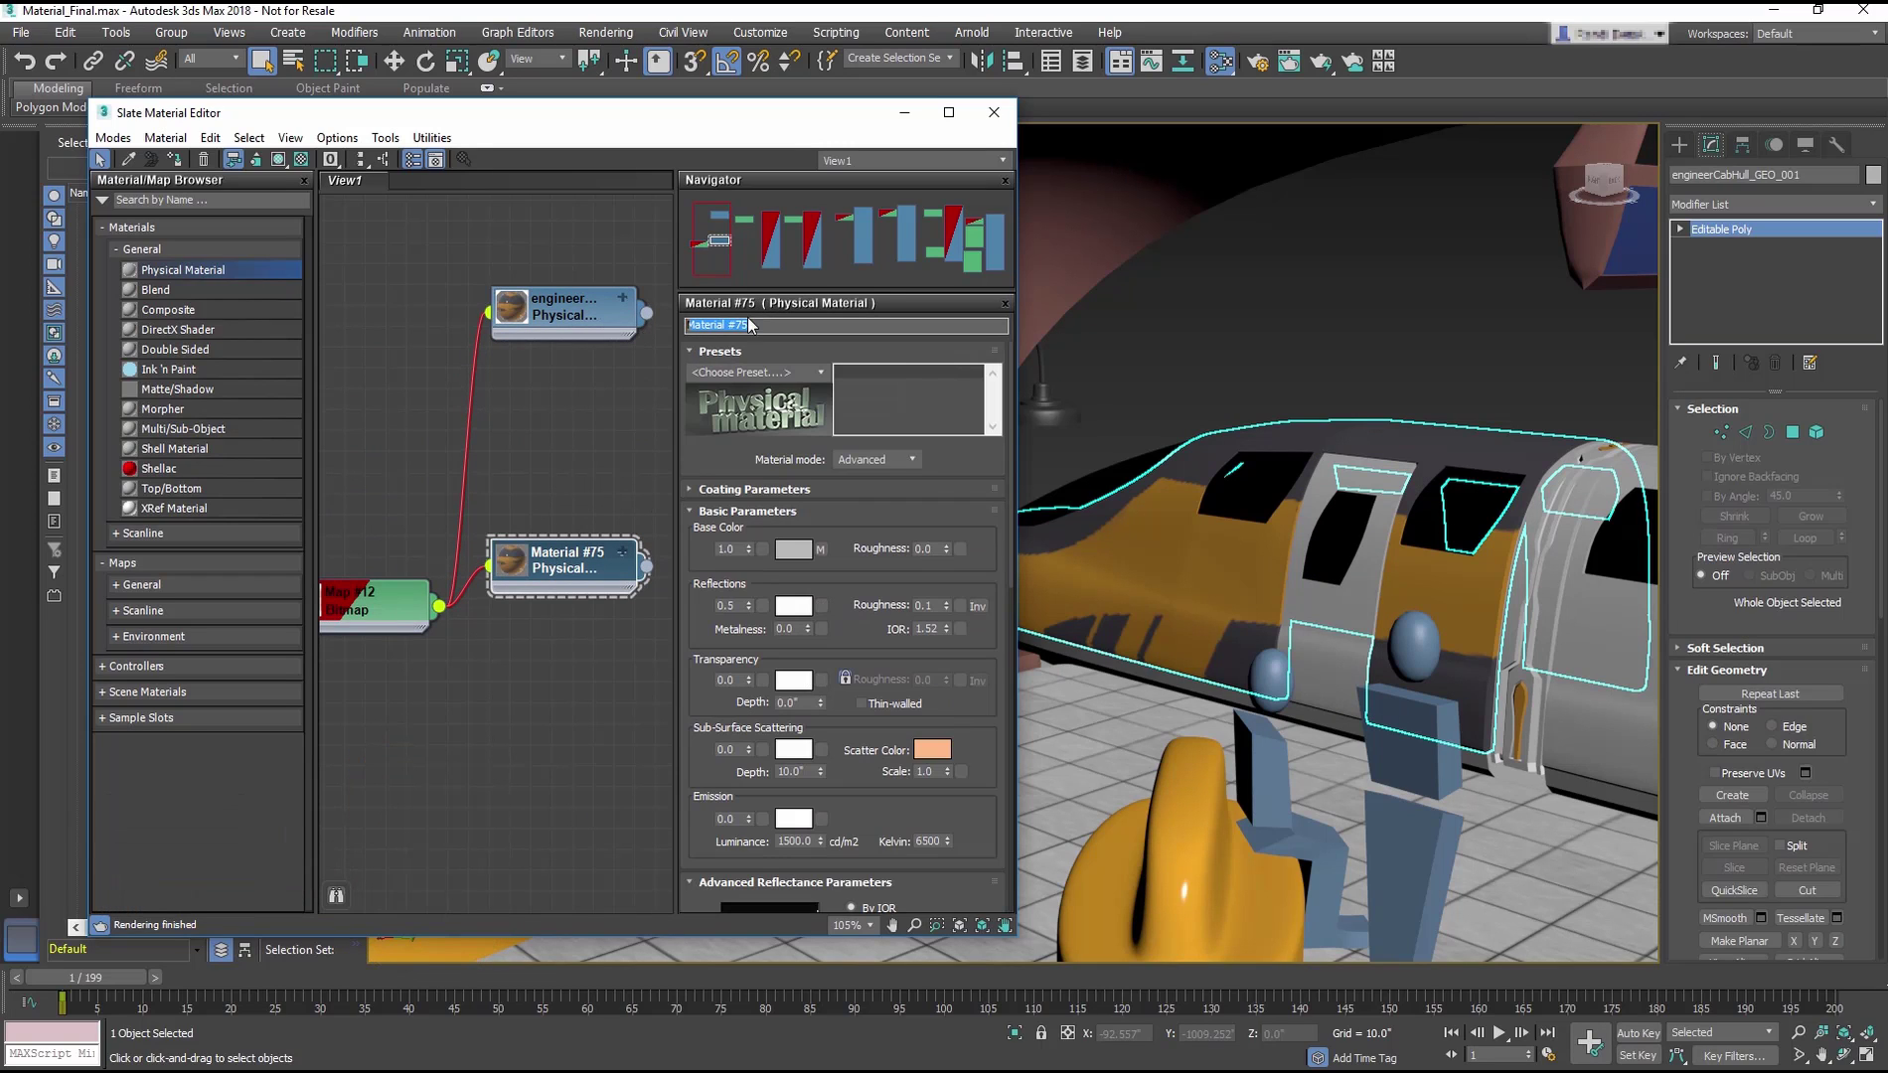
{"action": "type", "text": "engineerDoor"}
{"action": "key", "text": "Return"}
Step: Remove the bitmap link from engineerDoor and expand its node to show the map sockets
{"action": "left_click", "coordinate": [469, 576]}
{"action": "key", "text": "Delete"}
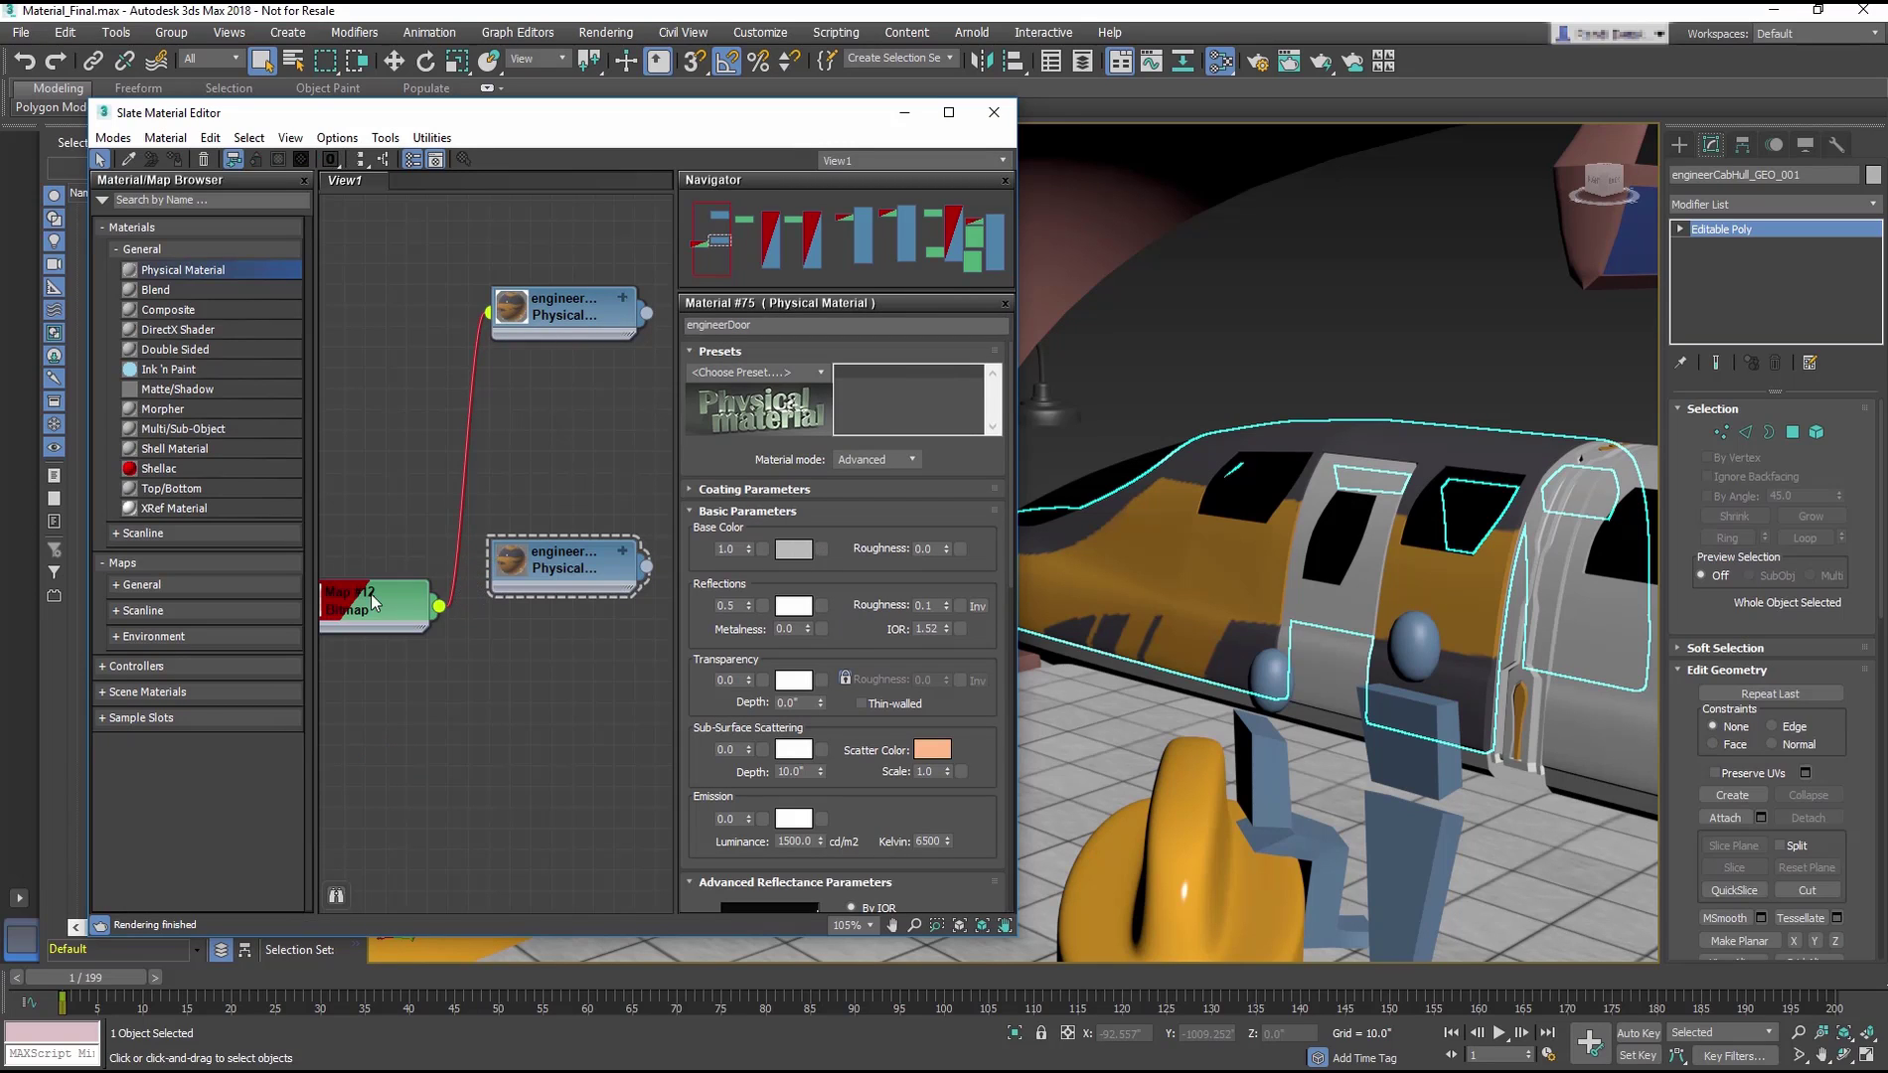
{"action": "left_click_drag", "start_coordinate": [372, 603], "coordinate": [393, 310]}
{"action": "left_click", "coordinate": [624, 557]}
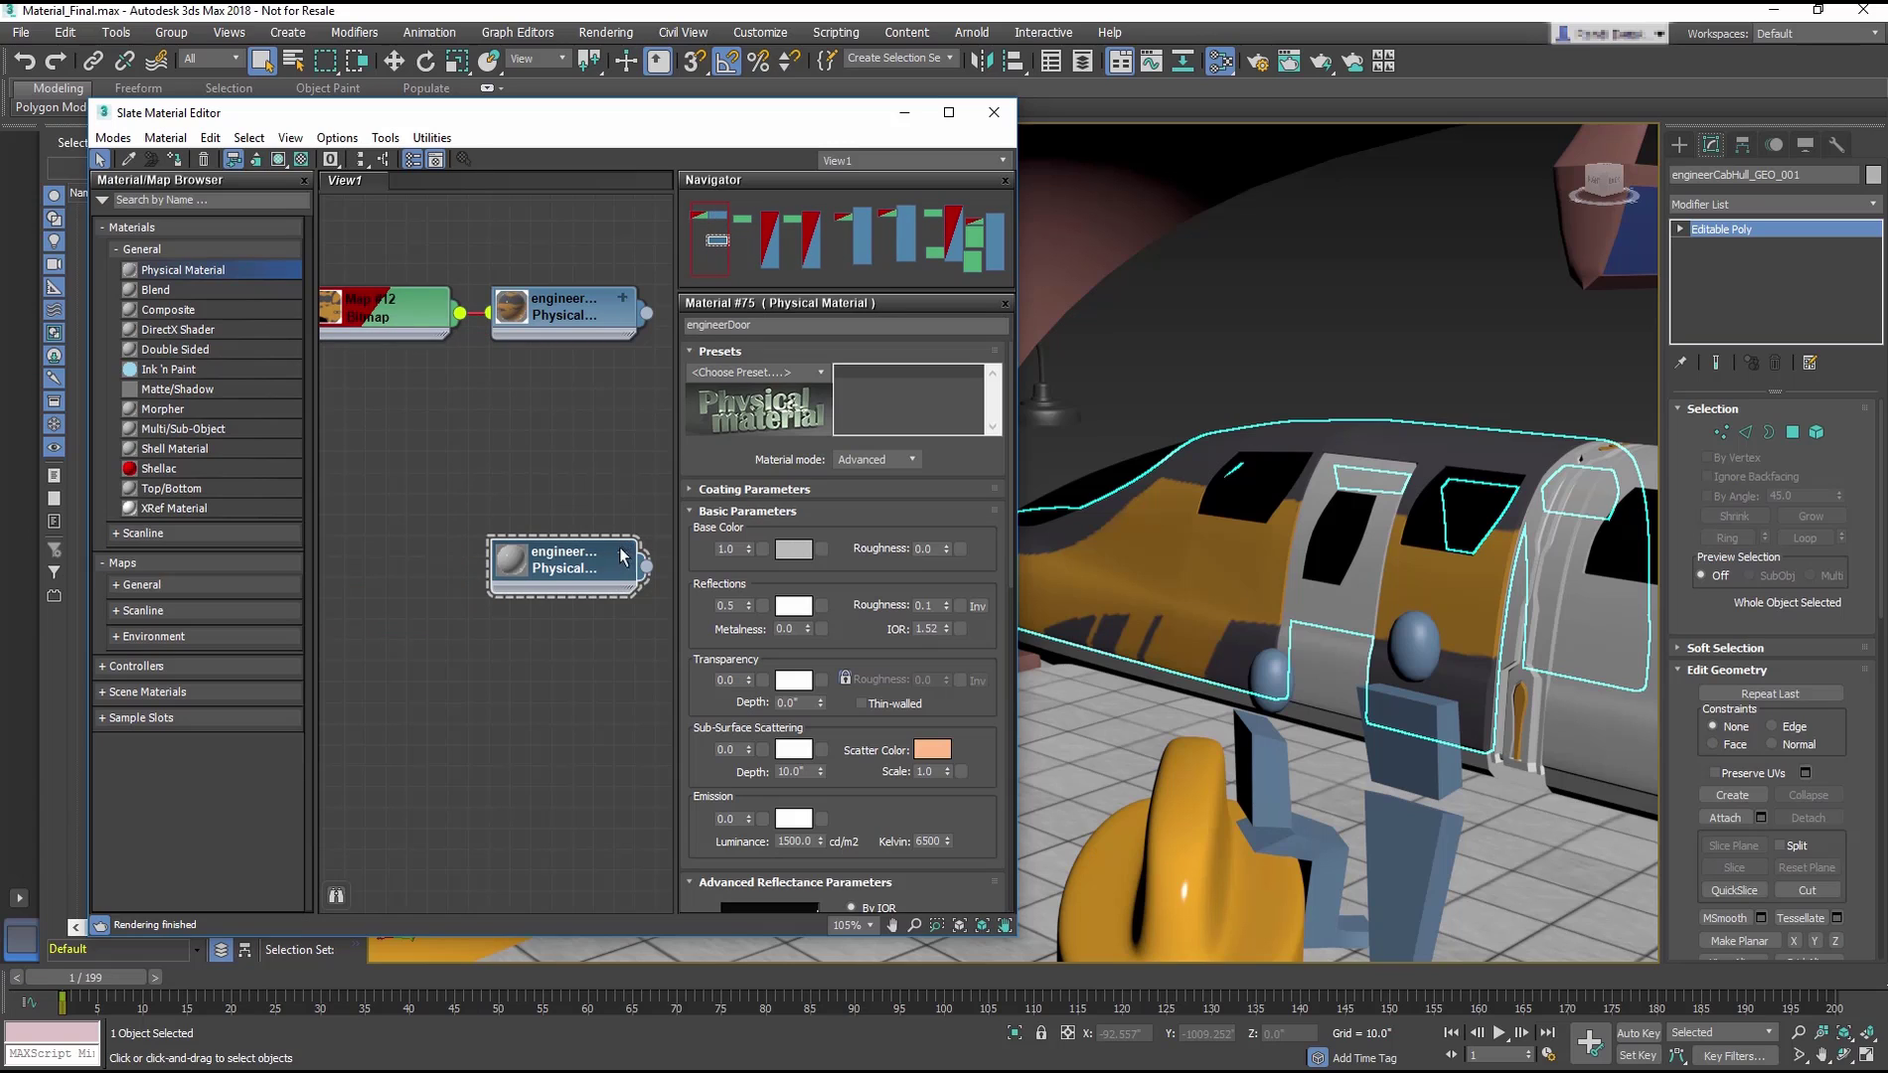
{"action": "left_click", "coordinate": [620, 554]}
{"action": "left_click_drag", "start_coordinate": [572, 560], "coordinate": [571, 391]}
Step: Load the door texture bitmap as the base colour and rename the material engineerCabDoor
{"action": "left_click", "coordinate": [492, 446]}
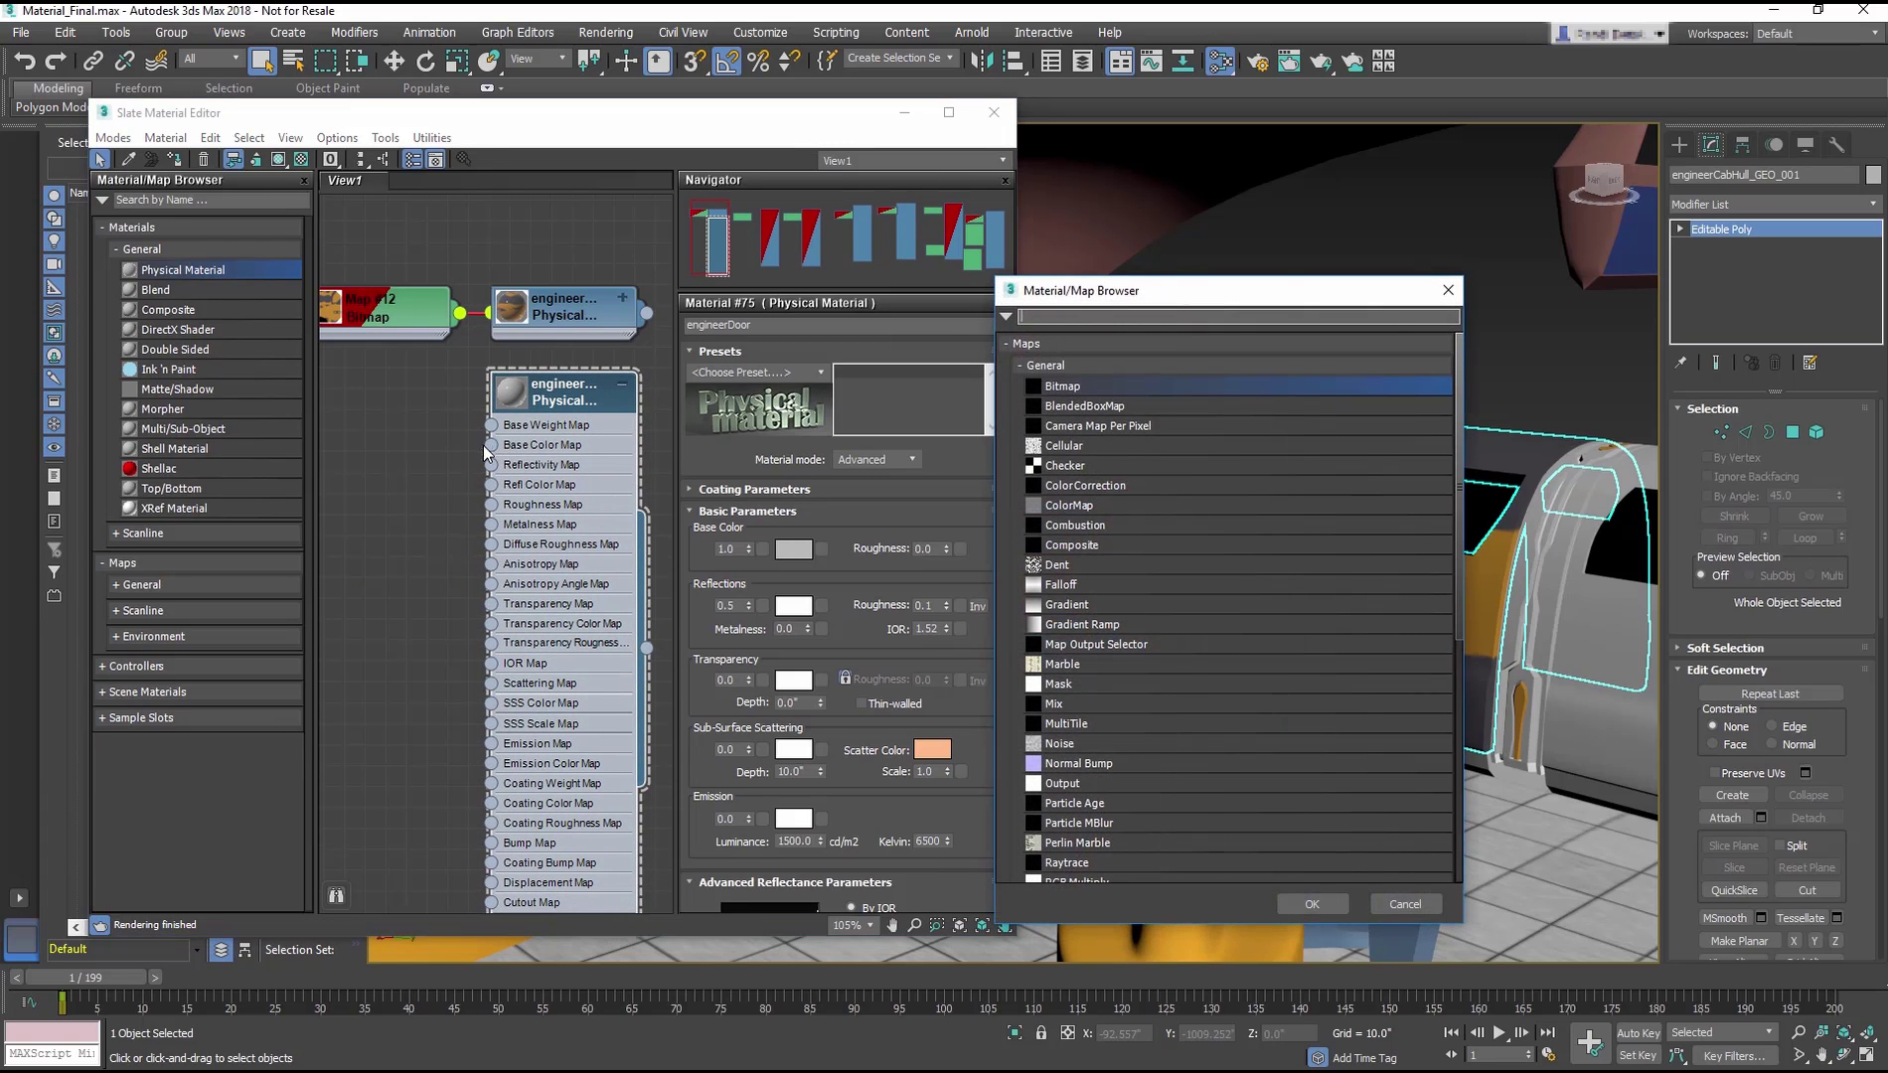
{"action": "double_click", "coordinate": [1063, 388]}
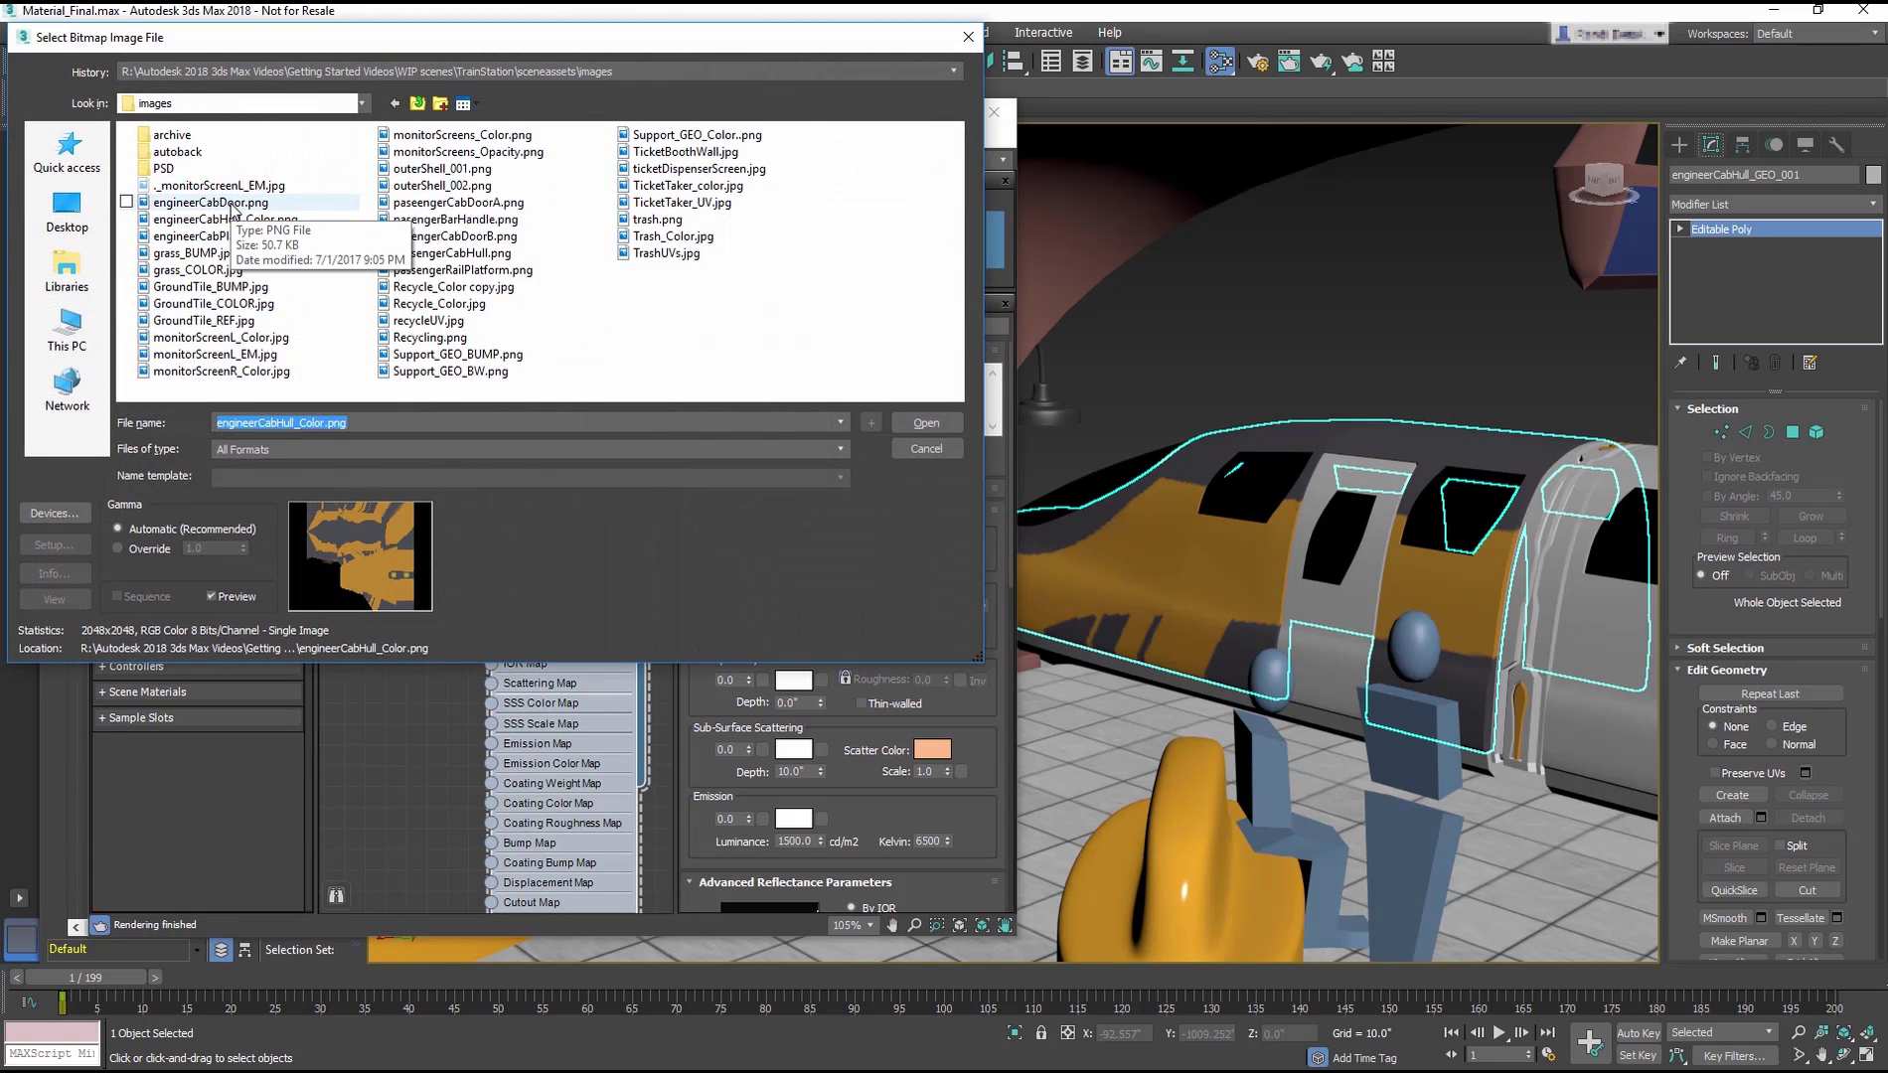
{"action": "double_click", "coordinate": [233, 202]}
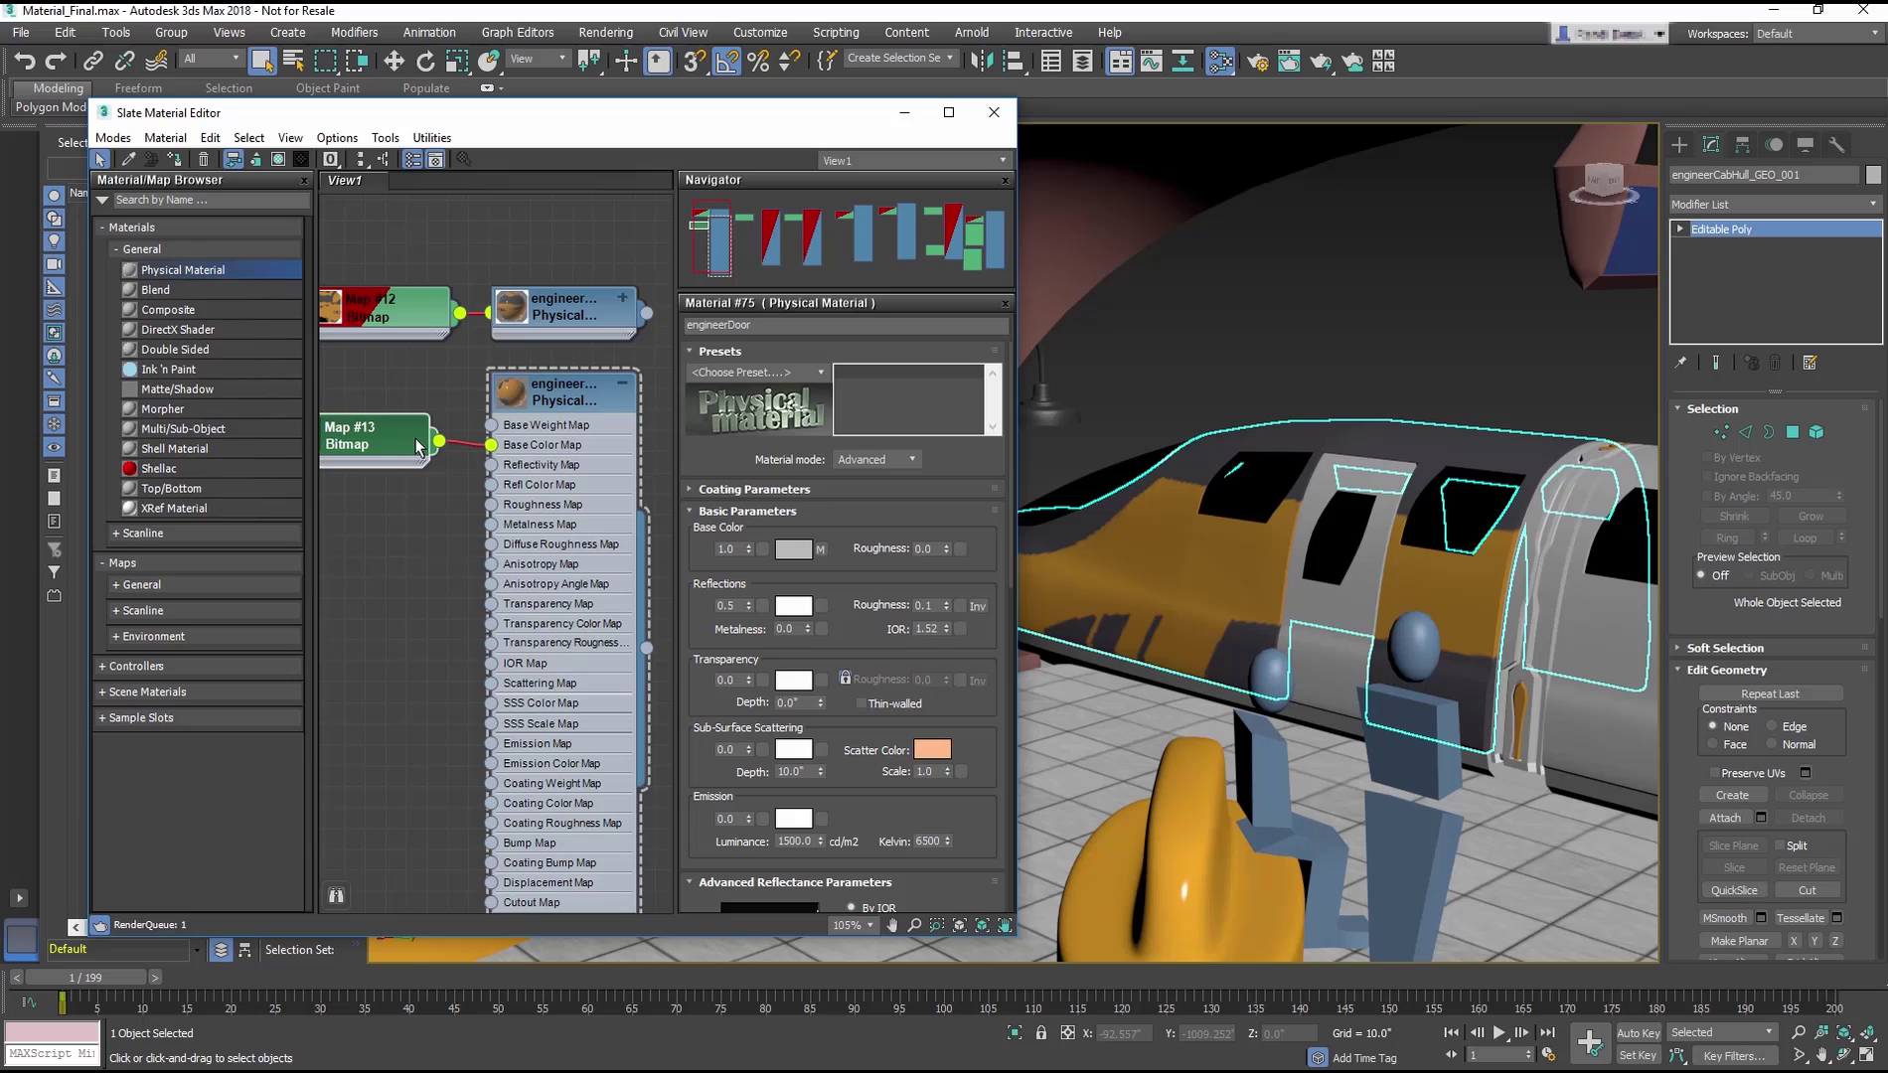
{"action": "left_click_drag", "start_coordinate": [418, 447], "coordinate": [418, 445]}
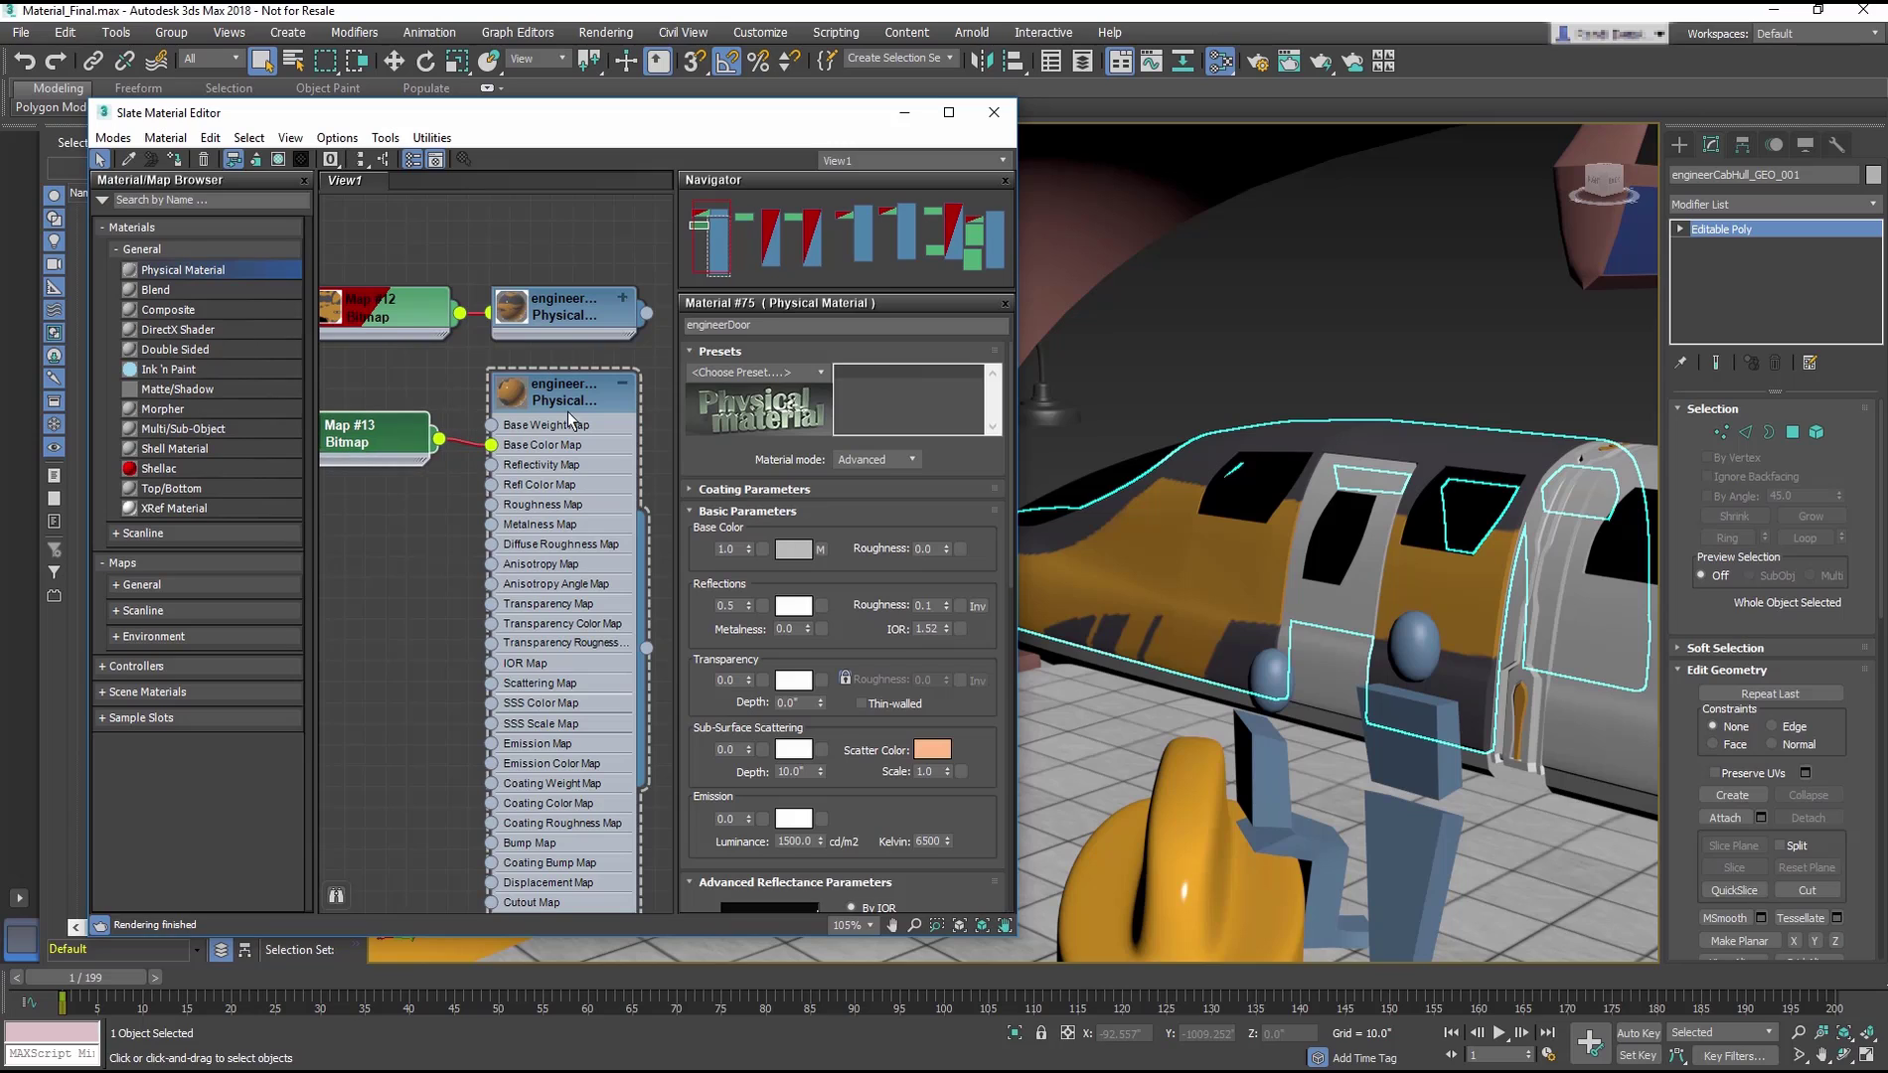
{"action": "left_click", "coordinate": [731, 326]}
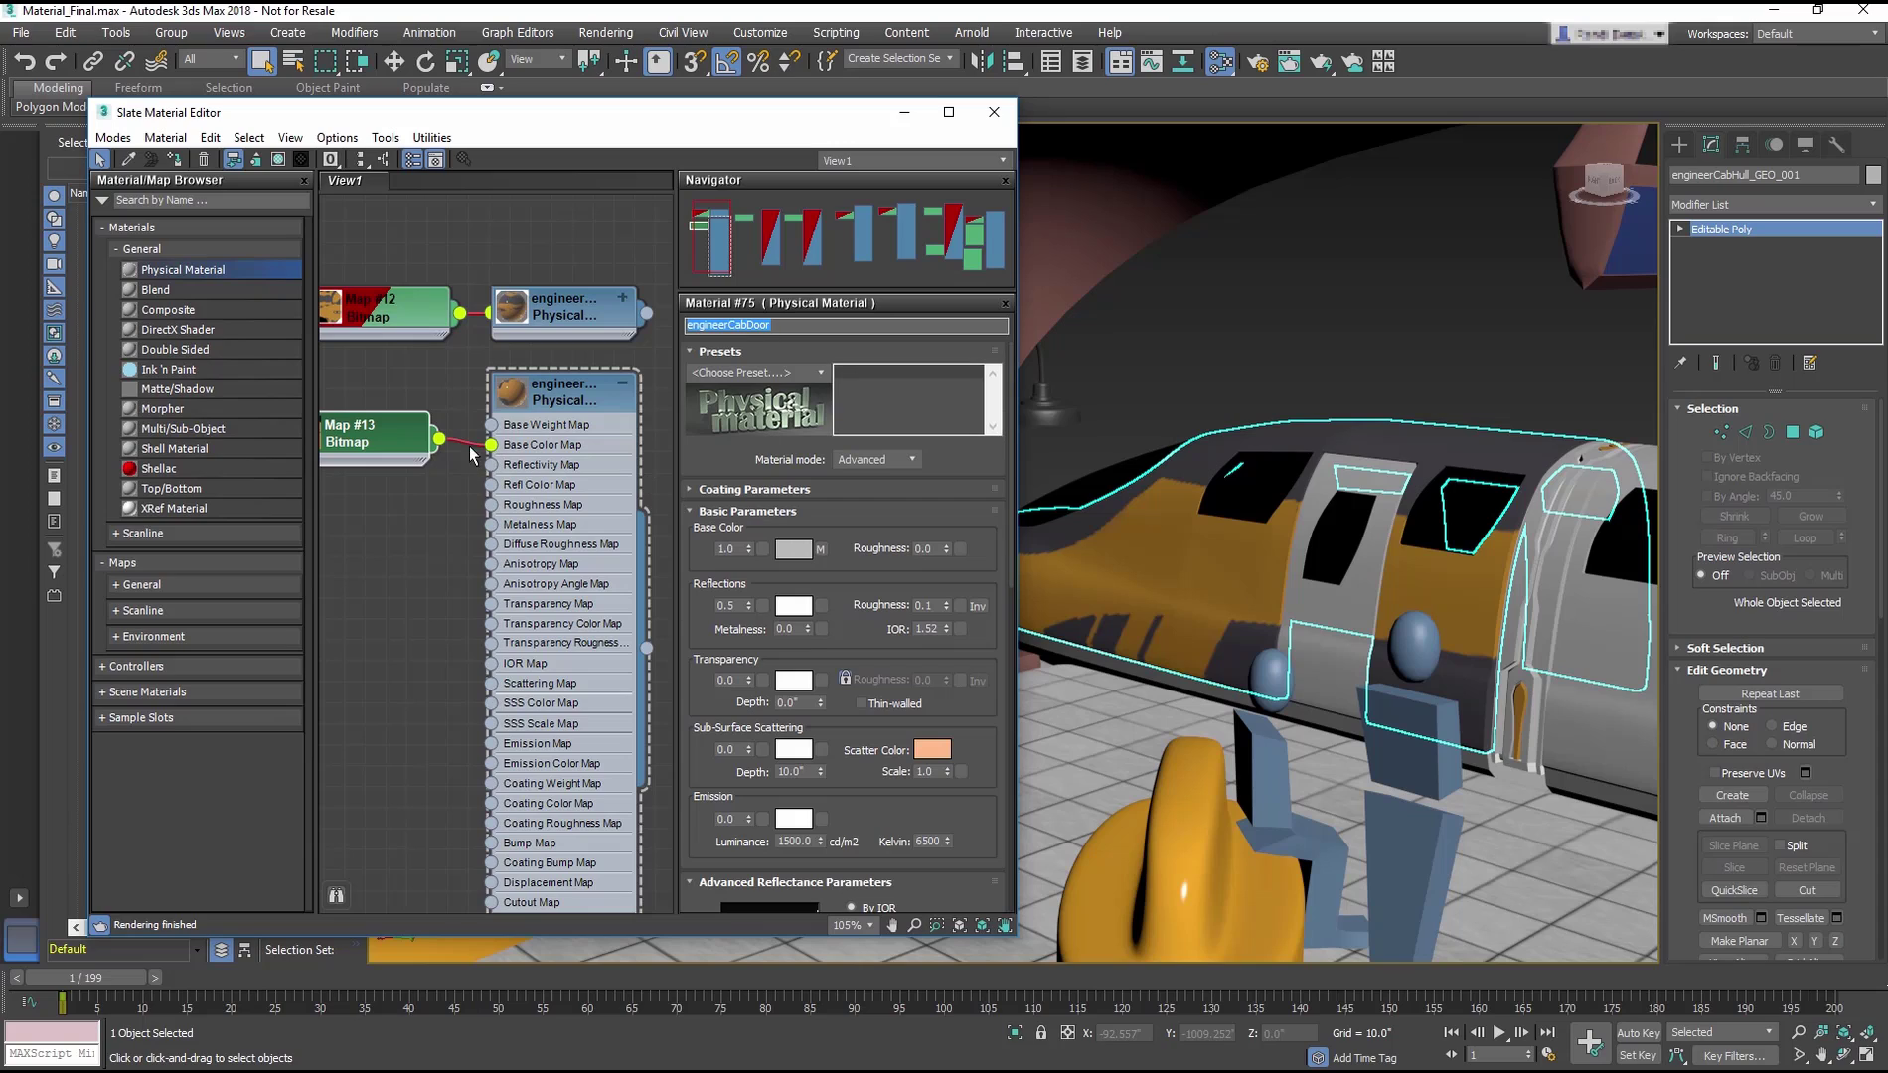
{"action": "left_click_drag", "start_coordinate": [420, 451], "coordinate": [423, 451]}
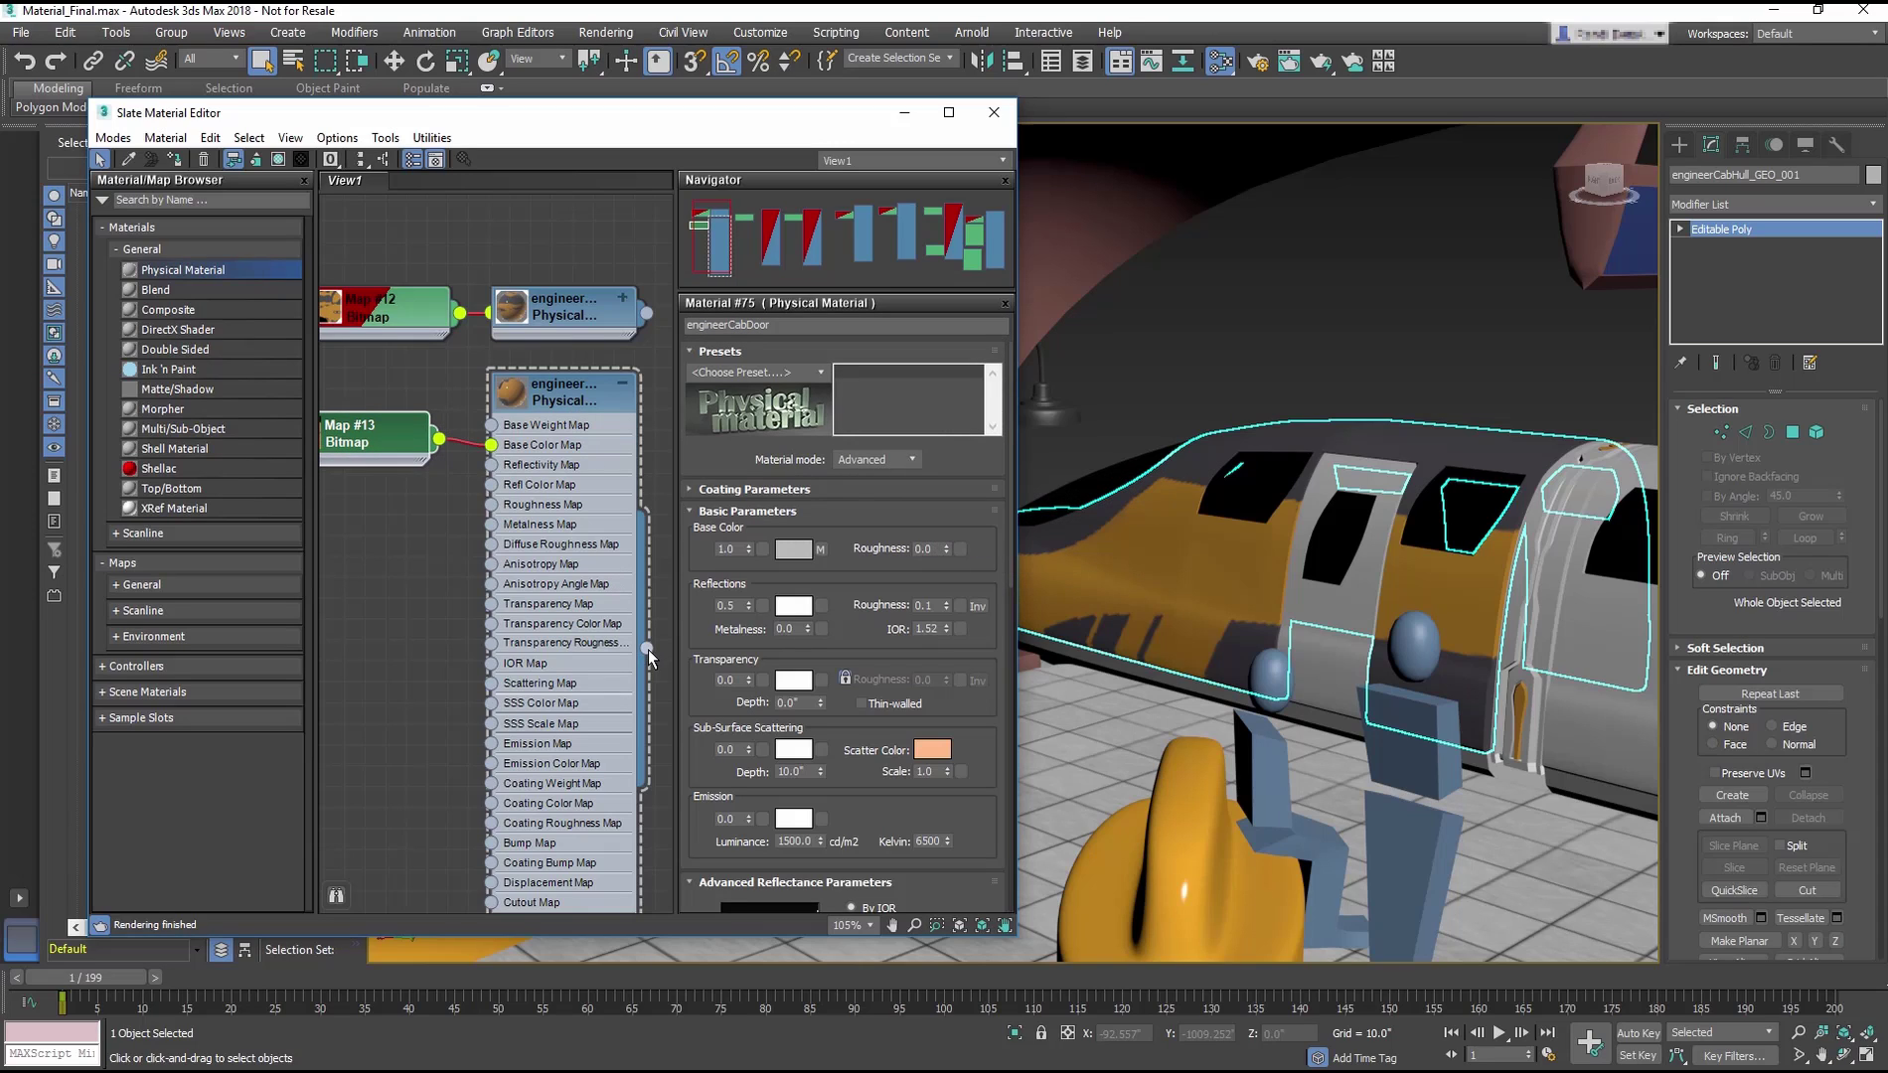
Step: Assign engineerCabDoor to the left cab door and show its texture in the viewport
{"action": "left_click", "coordinate": [1351, 594]}
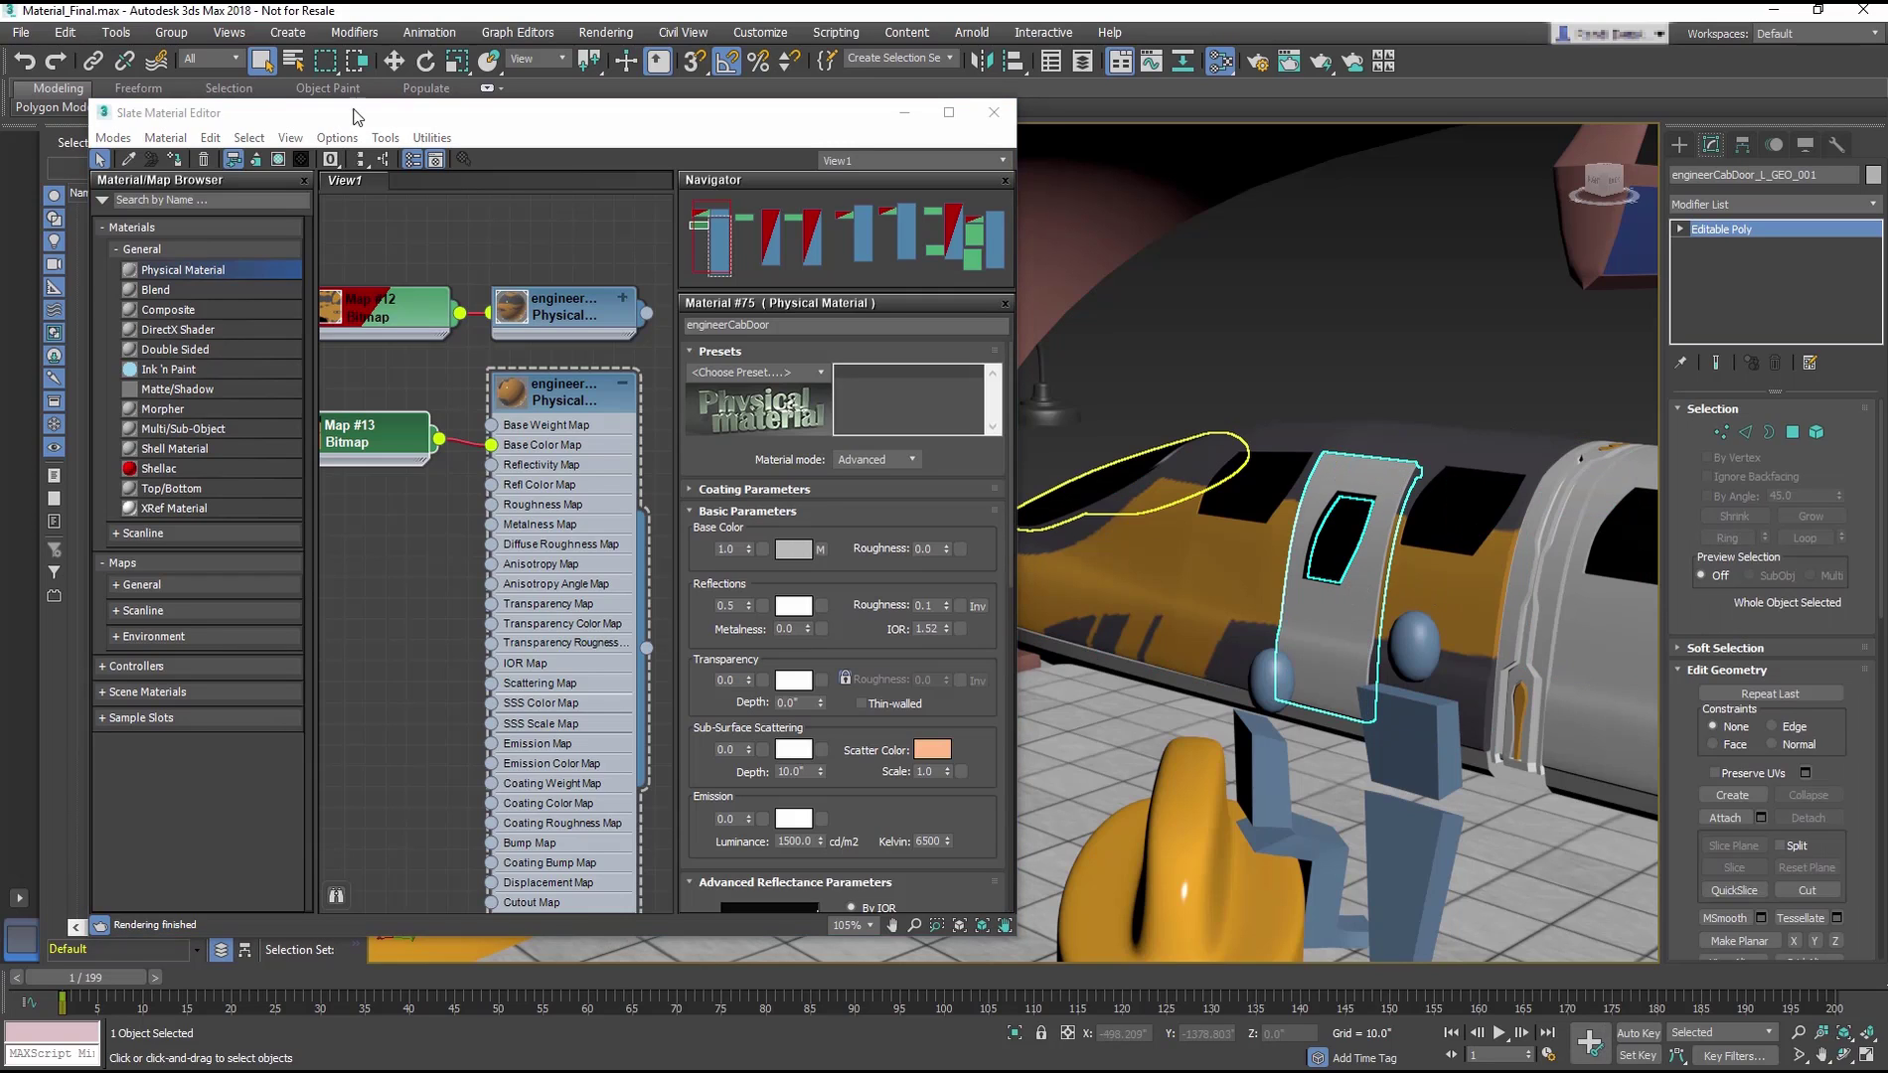
{"action": "left_click", "coordinate": [179, 162]}
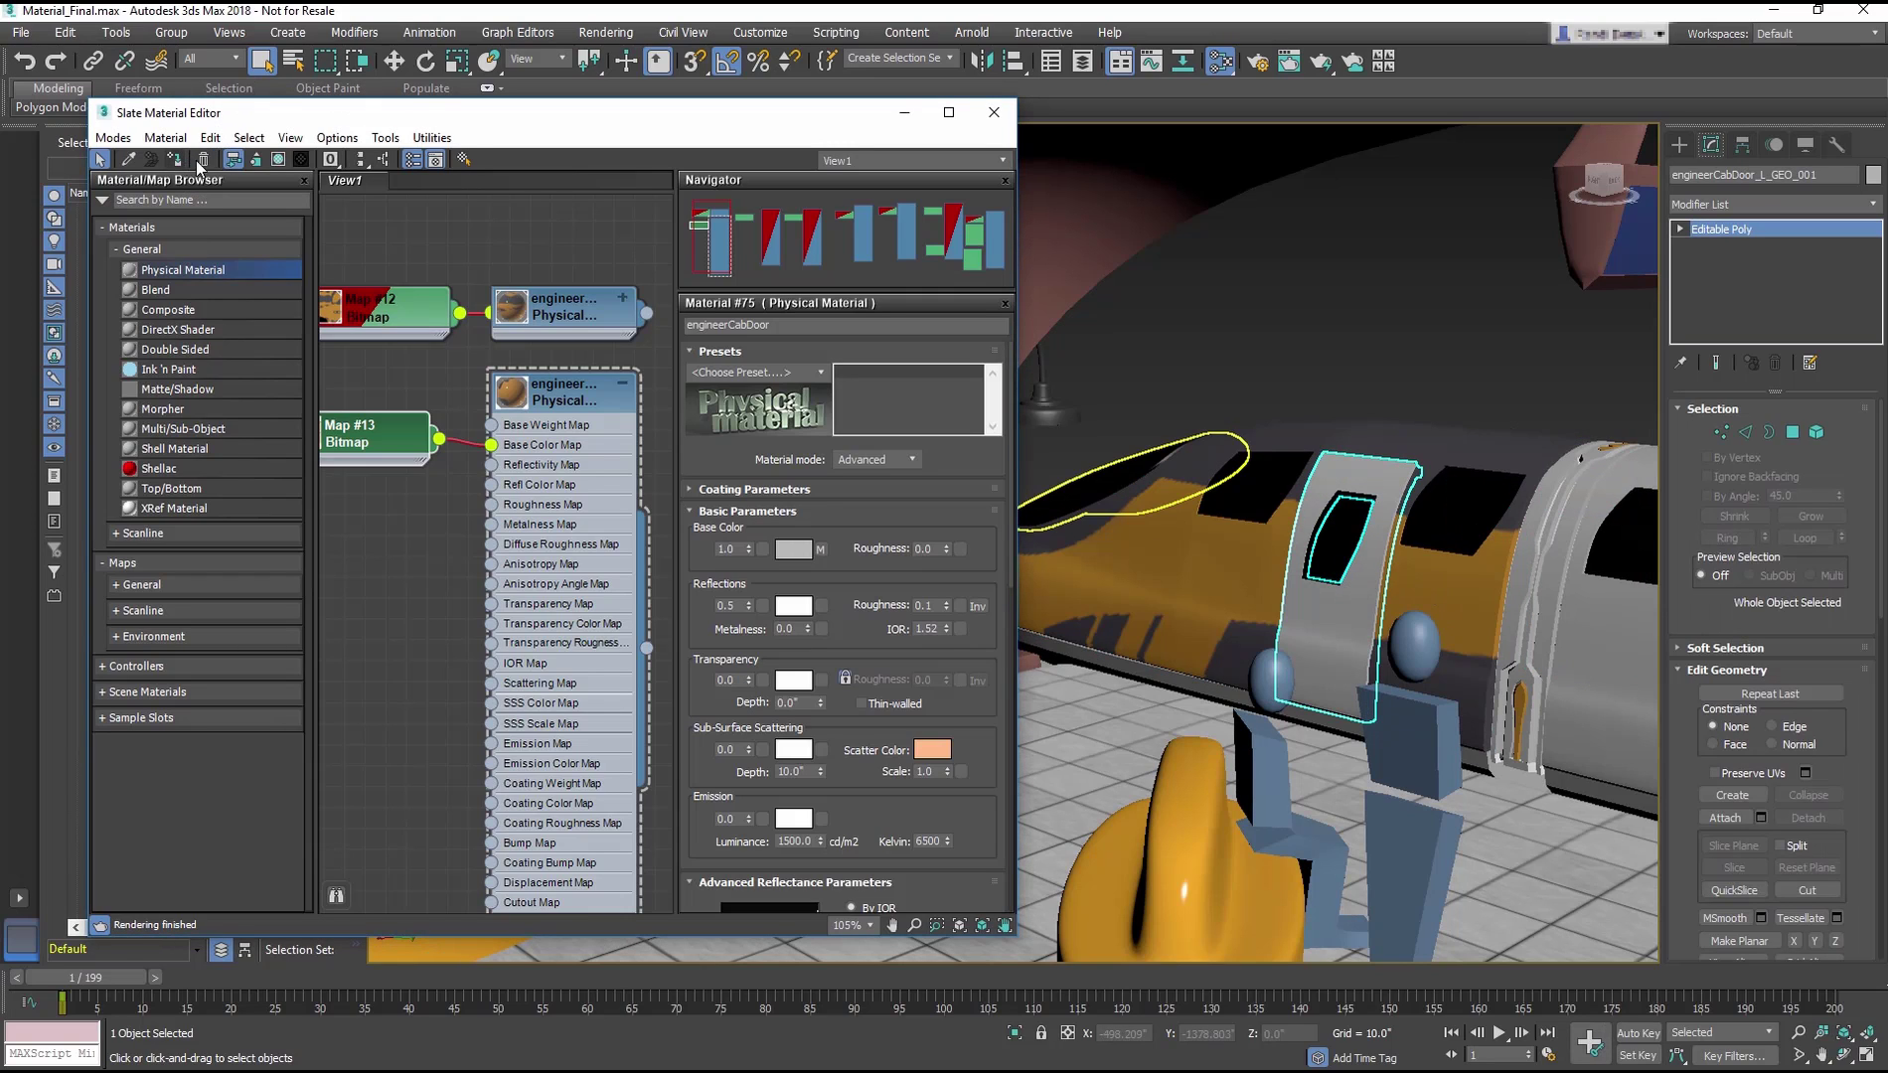
{"action": "left_click", "coordinate": [280, 161]}
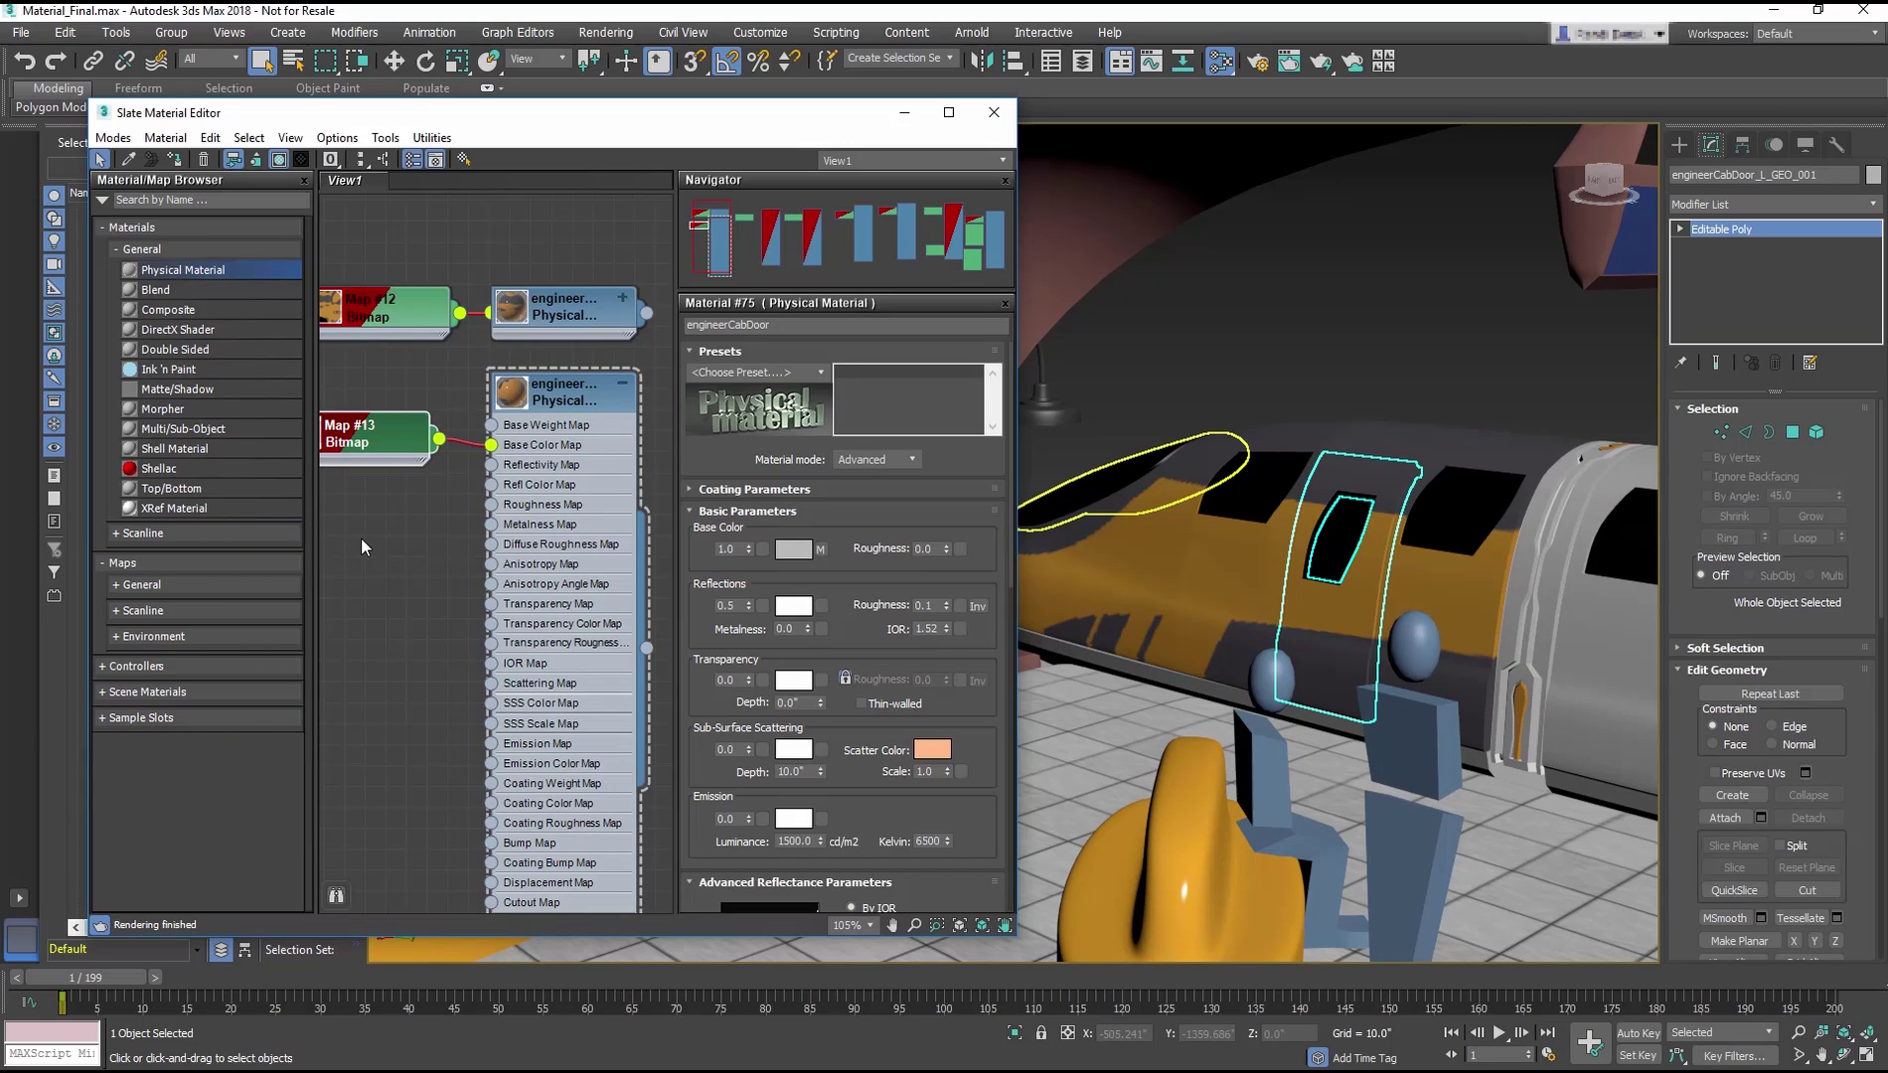
Step: Collapse the engineerCabDoor node and line its Bitmap node up beside it
{"action": "middle_click_drag", "start_coordinate": [1299, 460], "coordinate": [1367, 527], "text": "alt"}
{"action": "left_click", "coordinate": [1367, 526]}
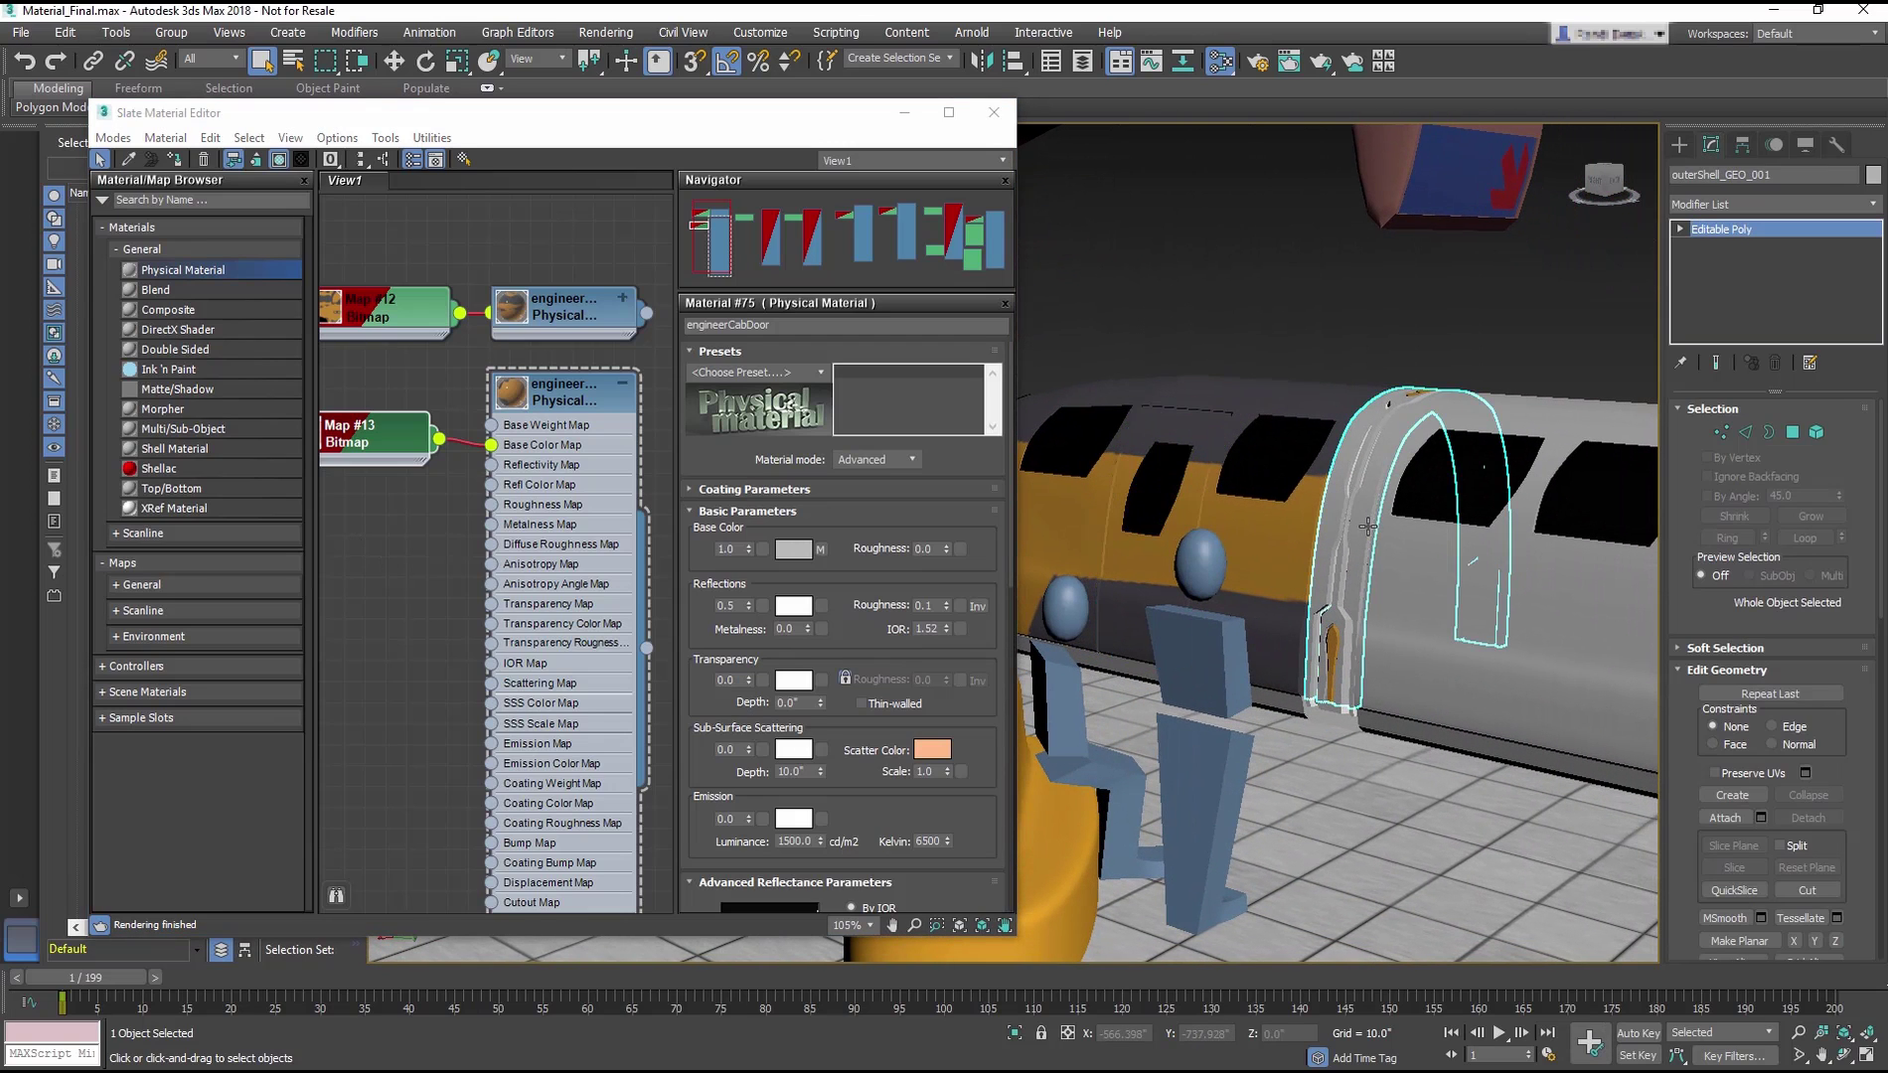
{"action": "left_click", "coordinate": [622, 382]}
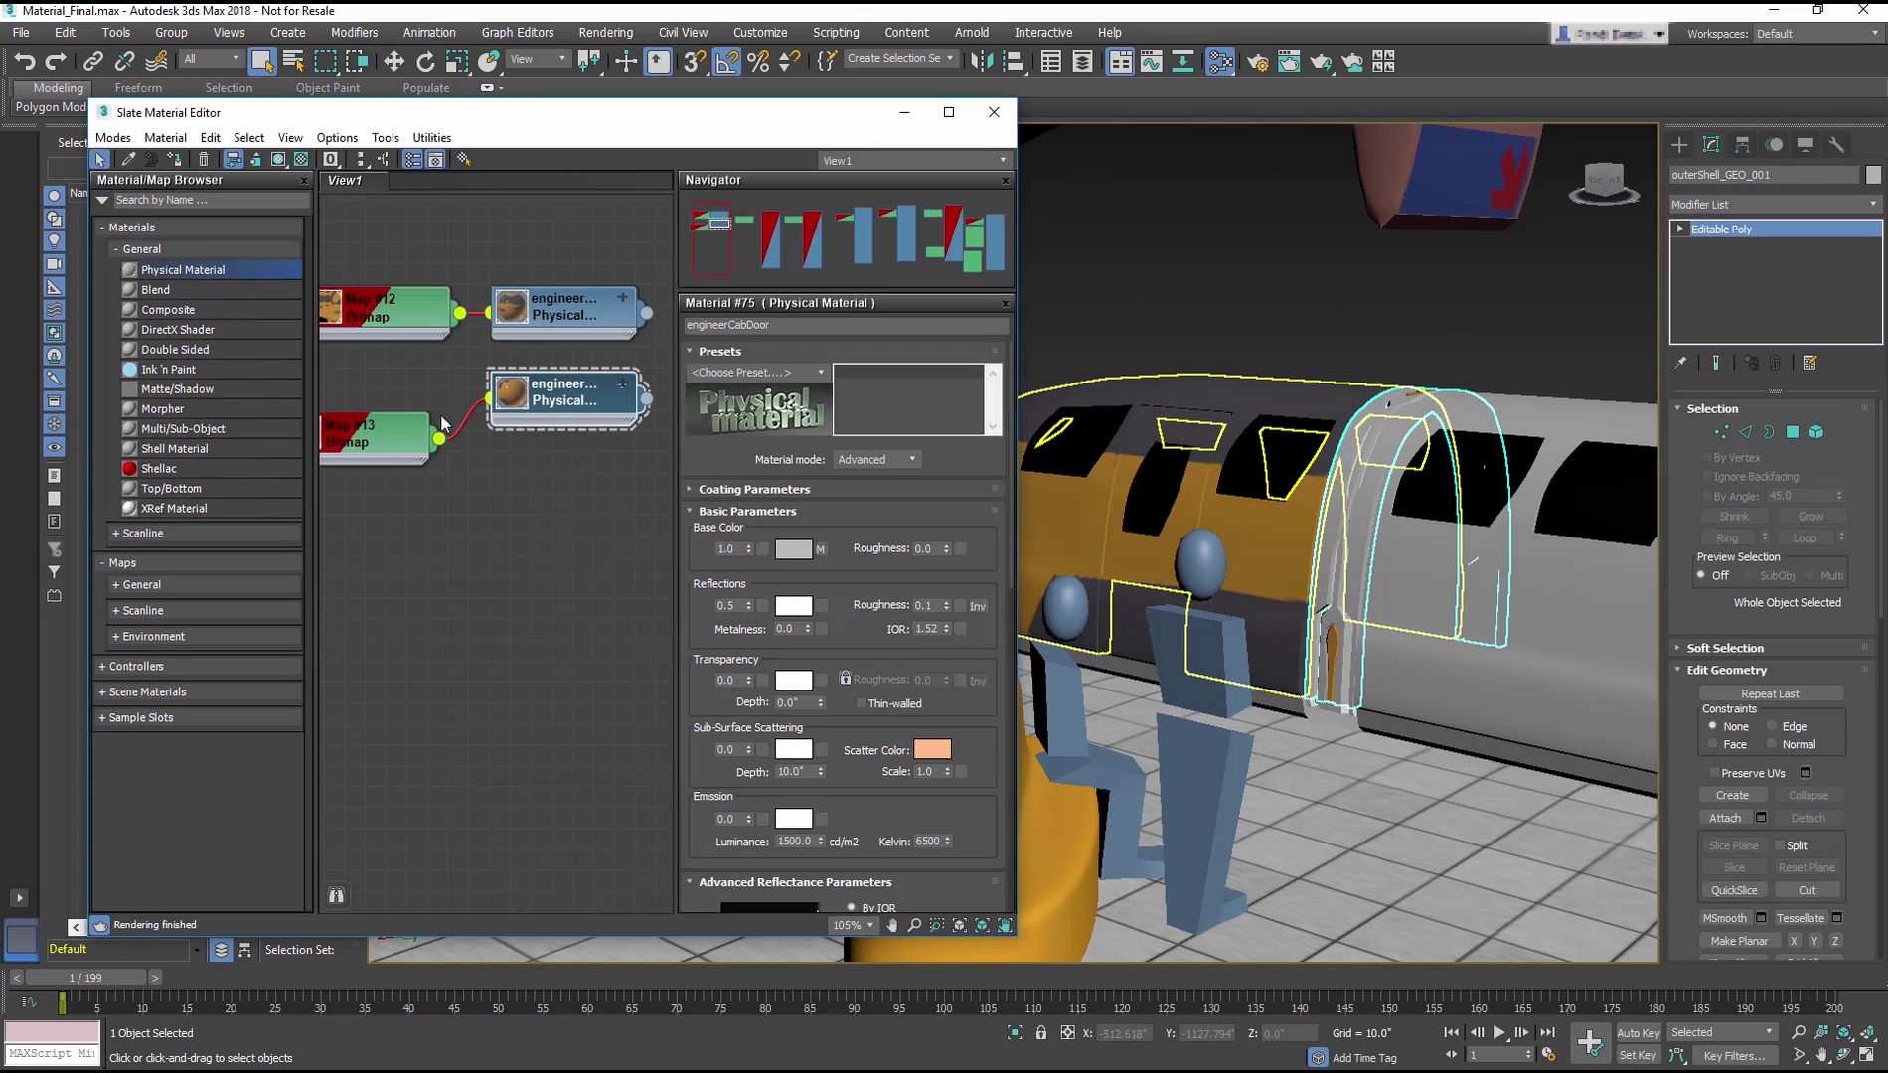
{"action": "left_click_drag", "start_coordinate": [409, 443], "coordinate": [409, 401]}
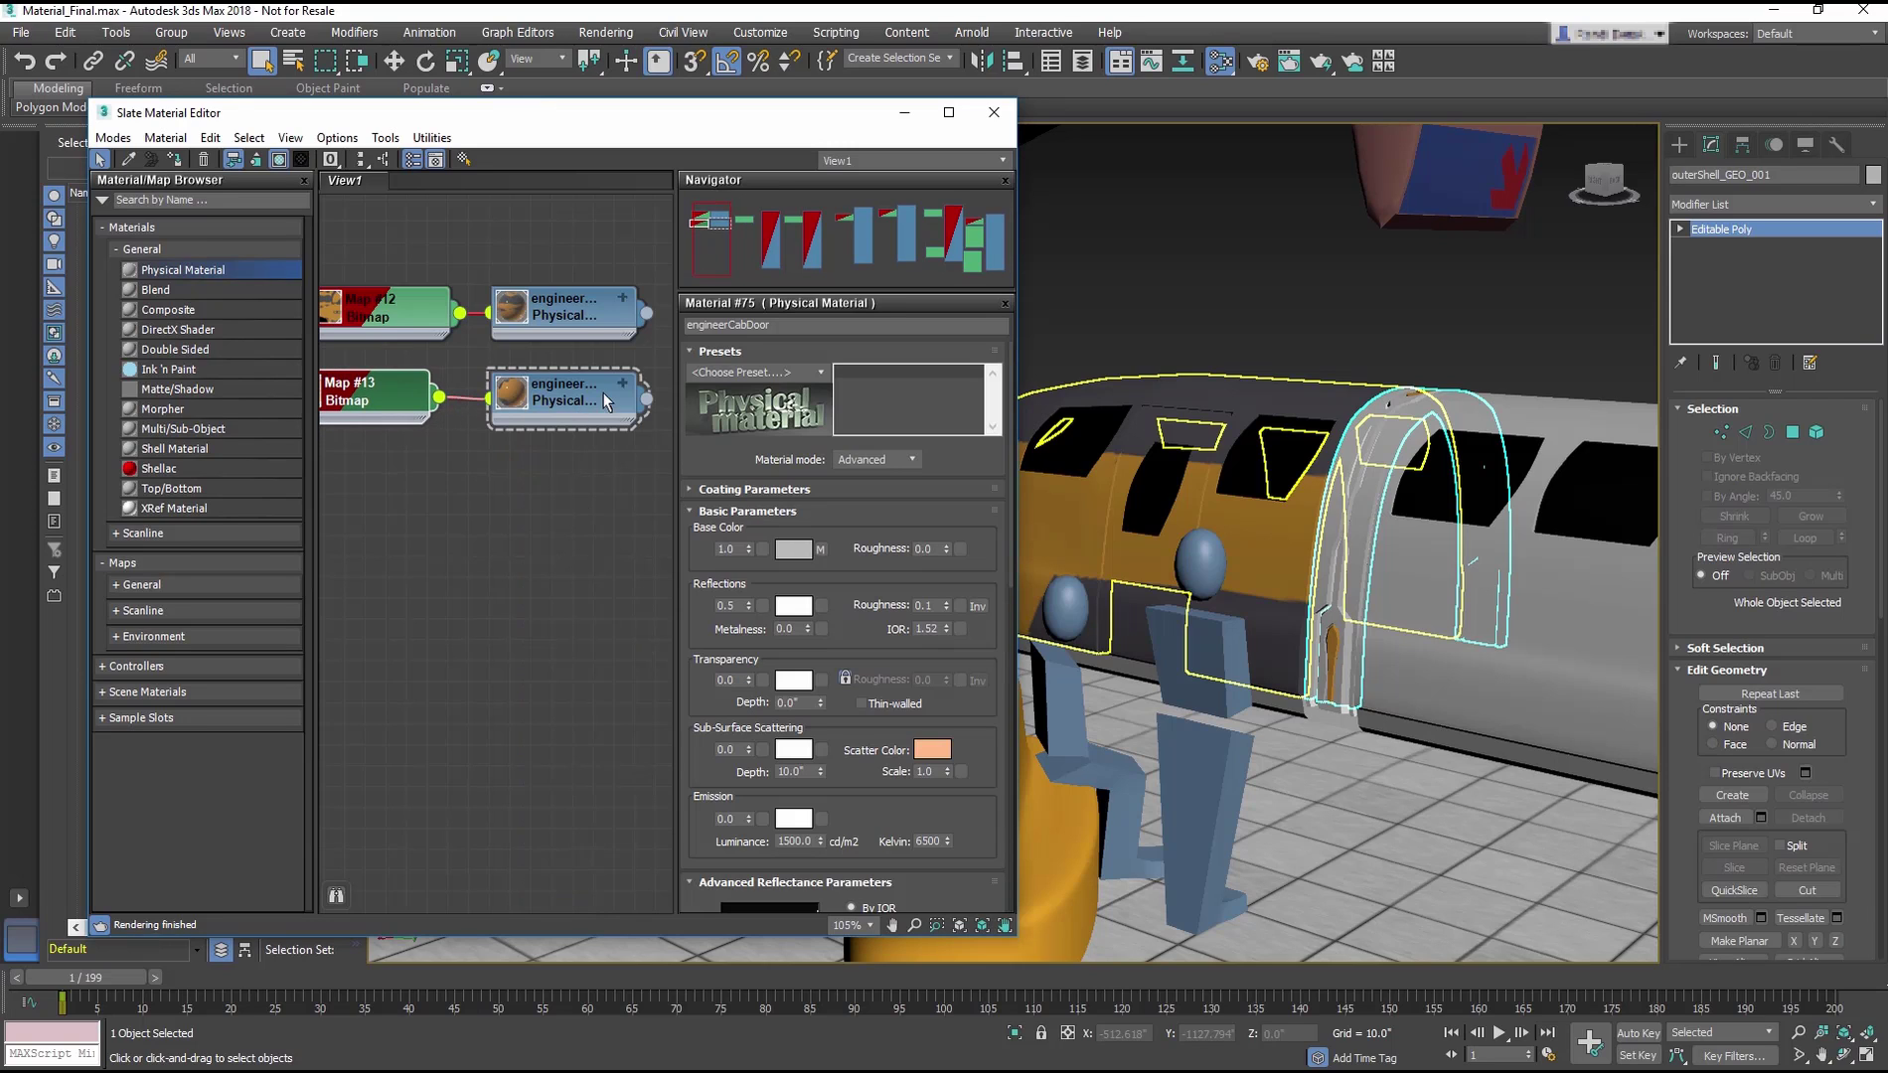
{"action": "left_click", "coordinate": [606, 400]}
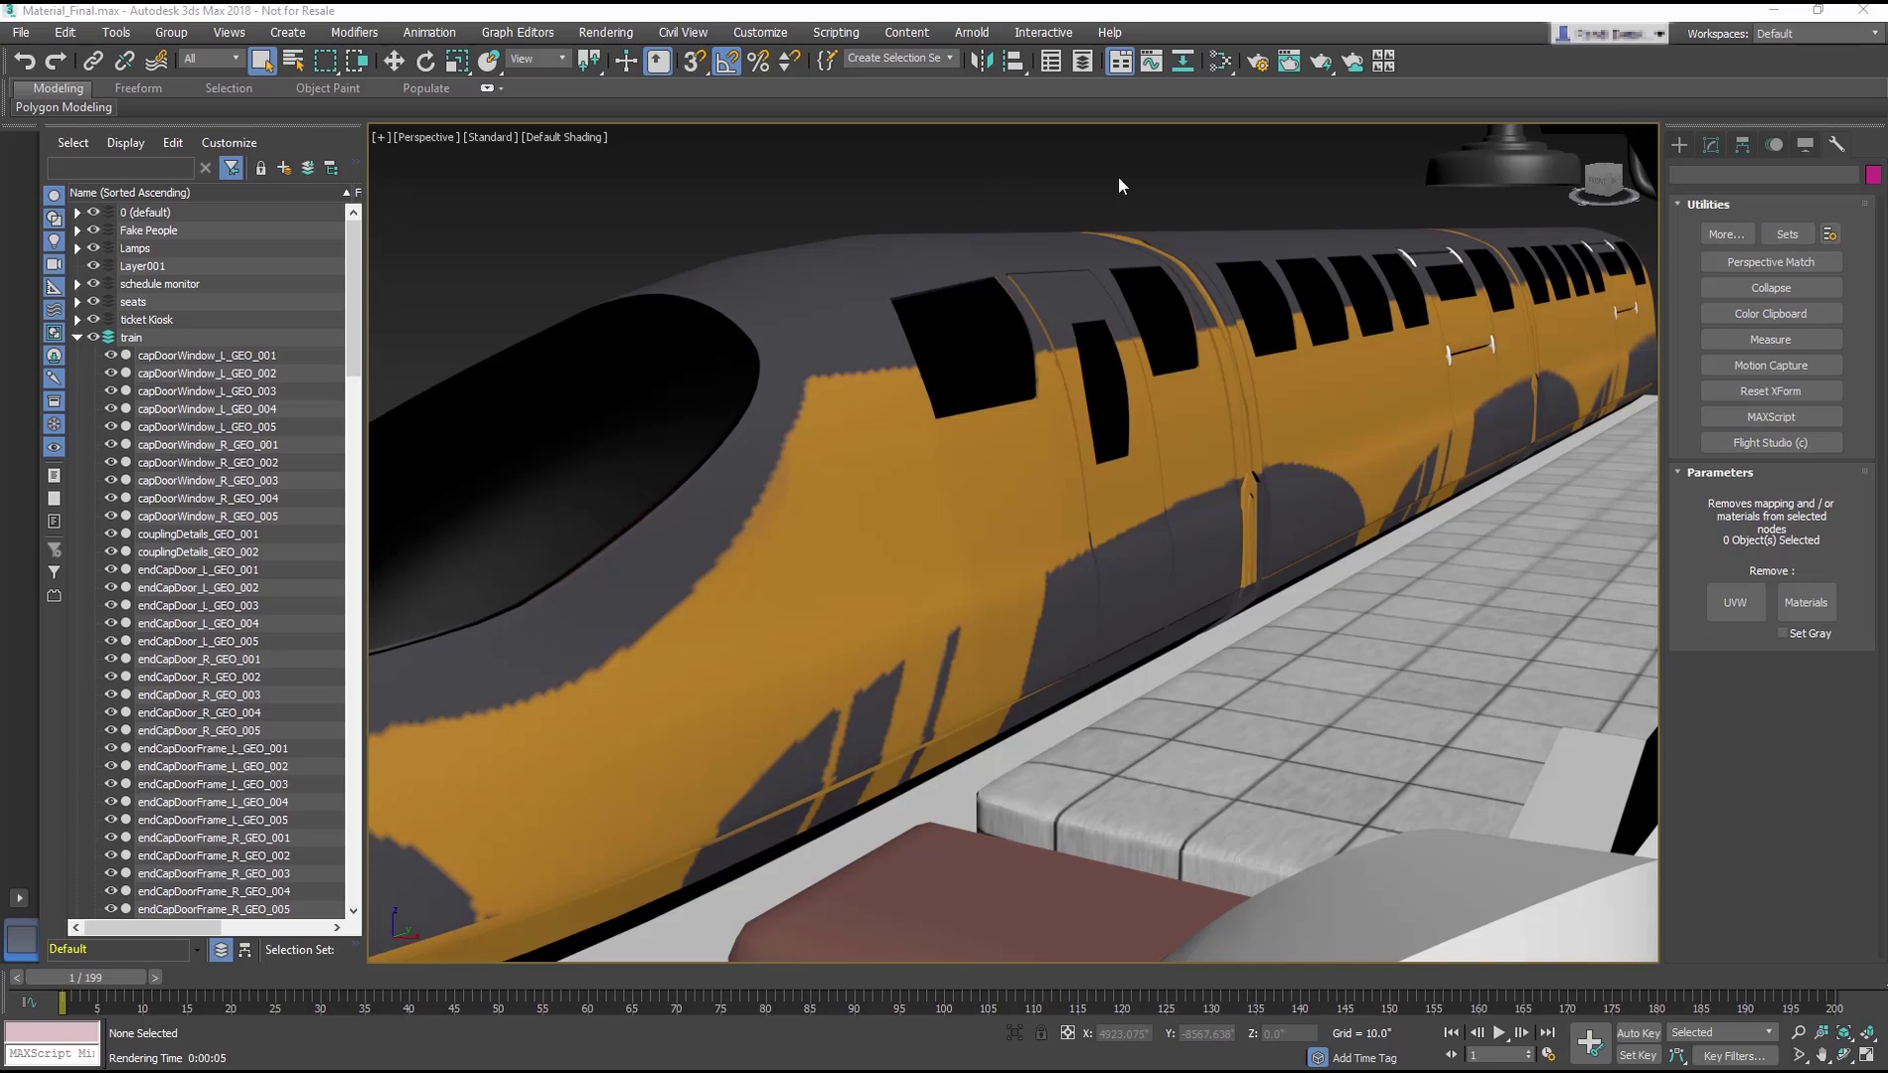
Step: Reopen Slate, delete the engineer material and bitmap nodes, and box-select the remaining network
{"action": "left_click", "coordinate": [1224, 63]}
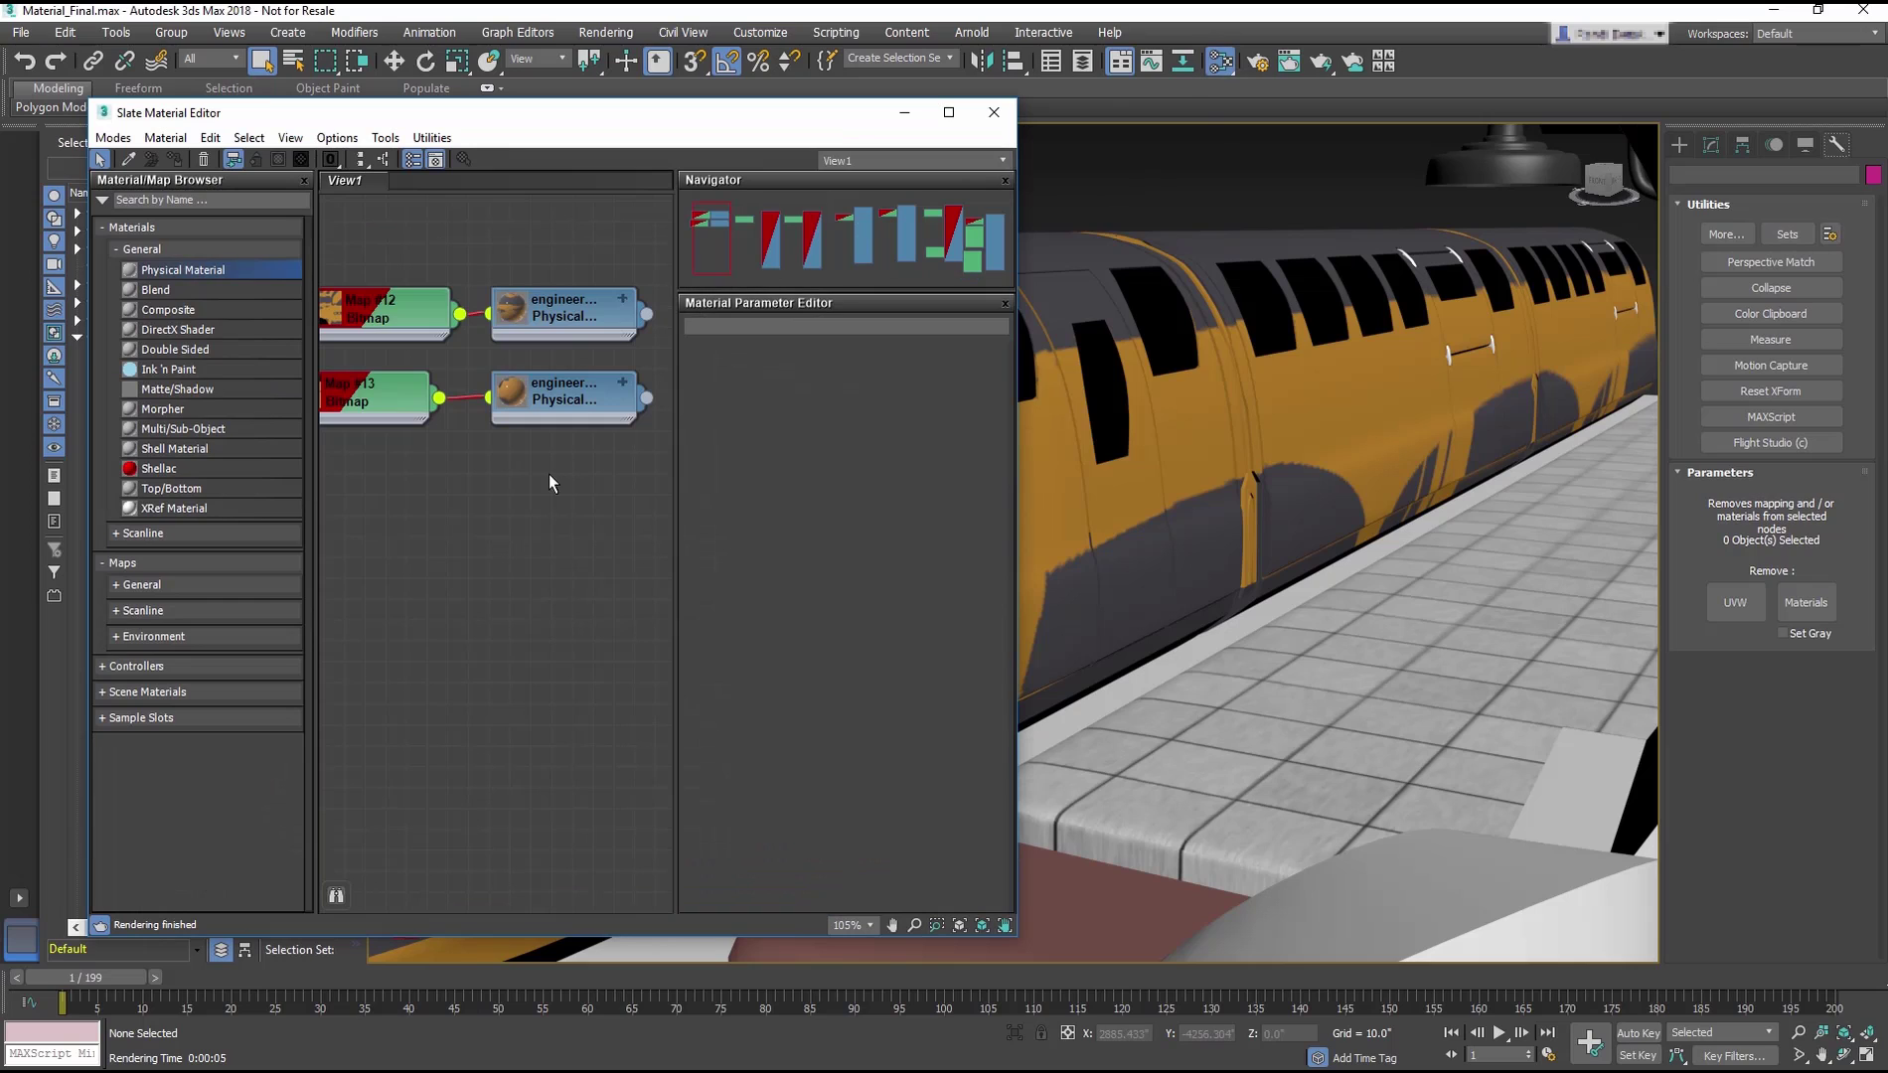
{"action": "scroll", "coordinate": [537, 283], "scroll_direction": "down", "scroll_amount": 3}
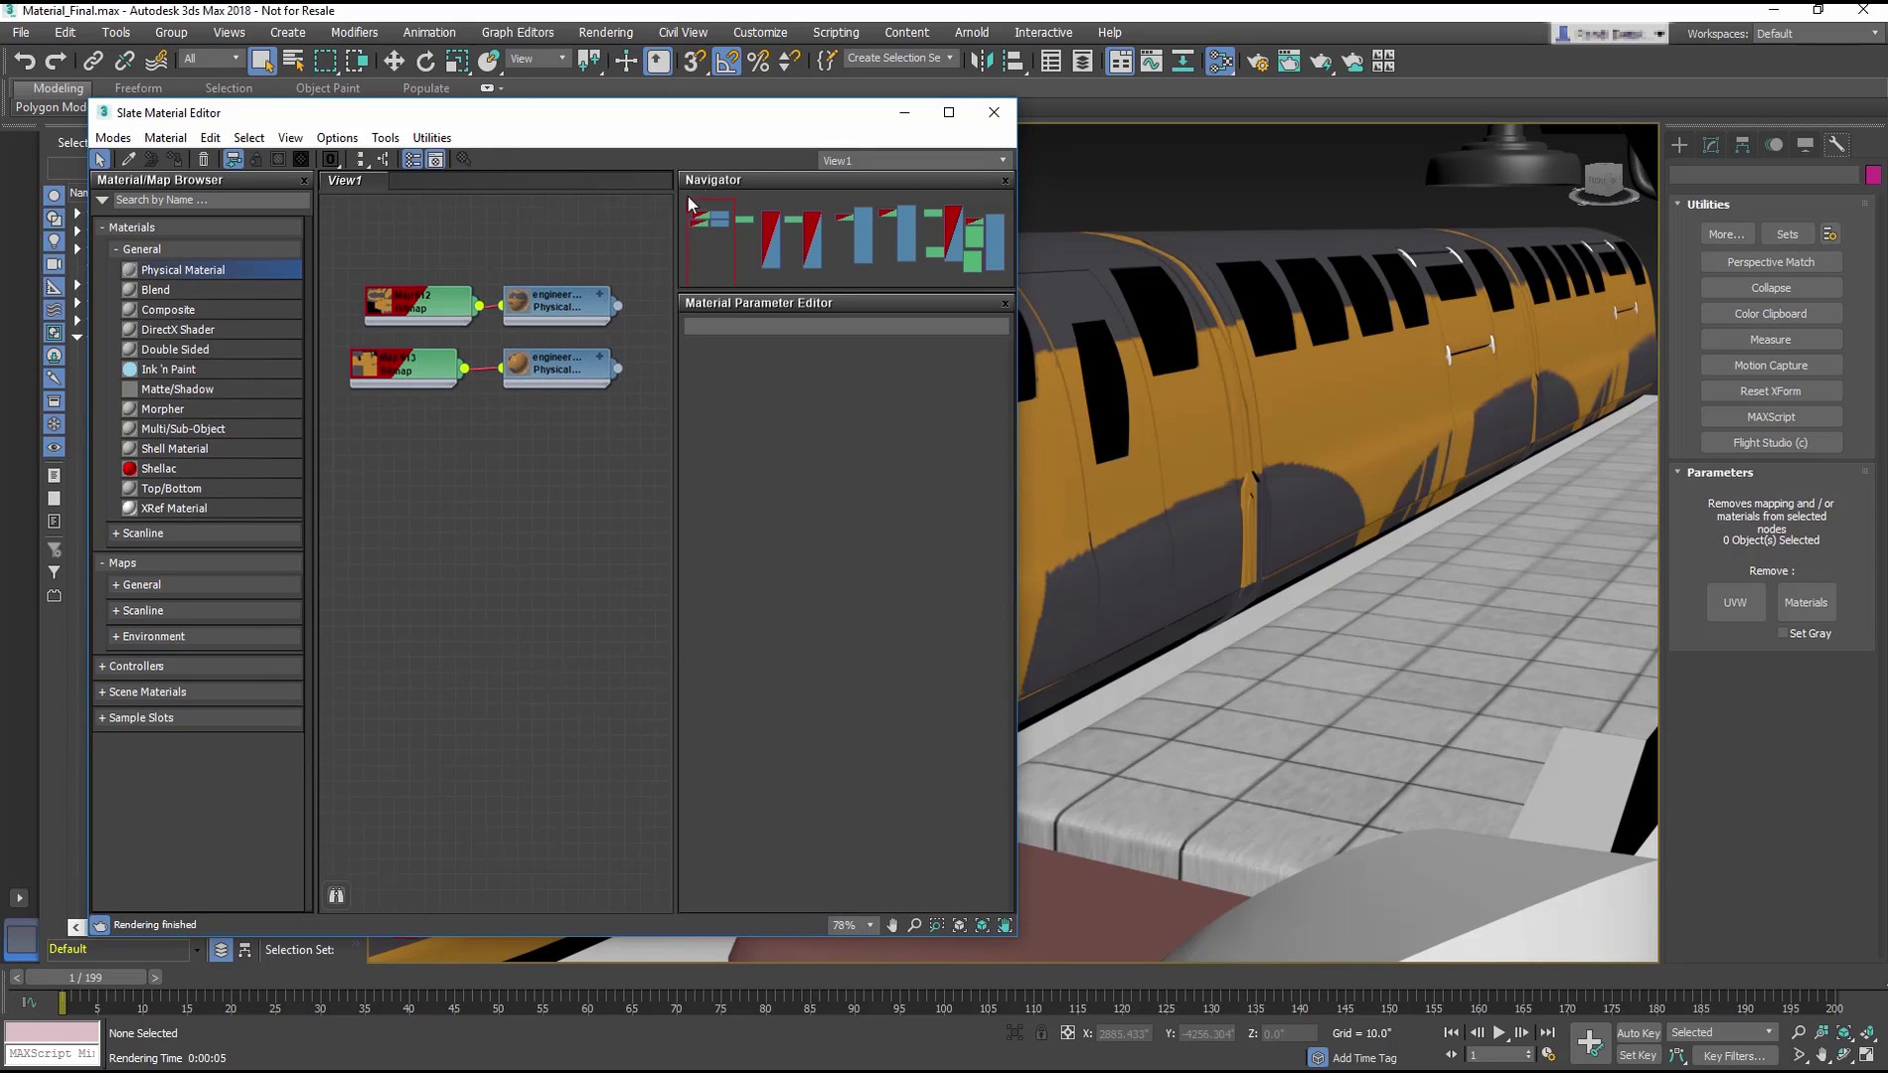
{"action": "left_click_drag", "start_coordinate": [664, 222], "coordinate": [348, 429]}
{"action": "key", "text": "Delete"}
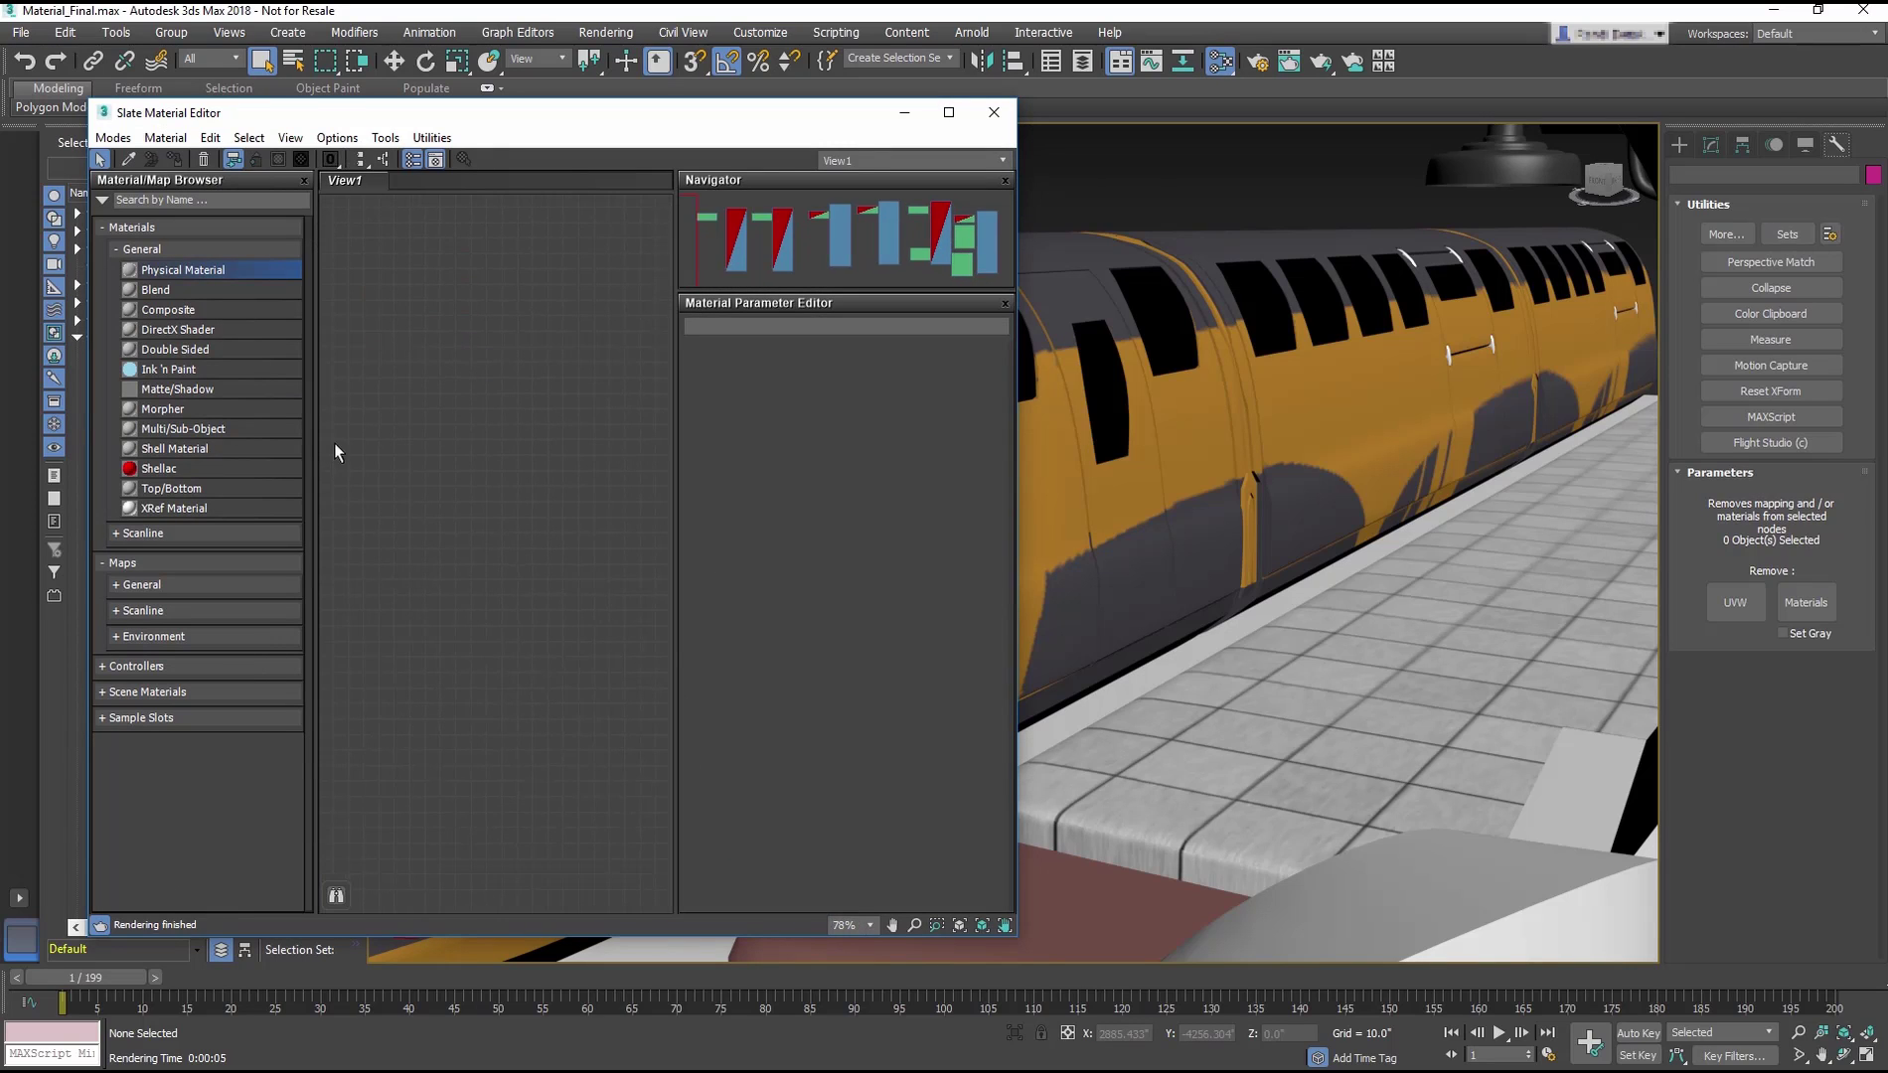
{"action": "scroll", "coordinate": [545, 346], "scroll_direction": "down", "scroll_amount": 2}
{"action": "scroll", "coordinate": [545, 345], "scroll_direction": "down", "scroll_amount": 10}
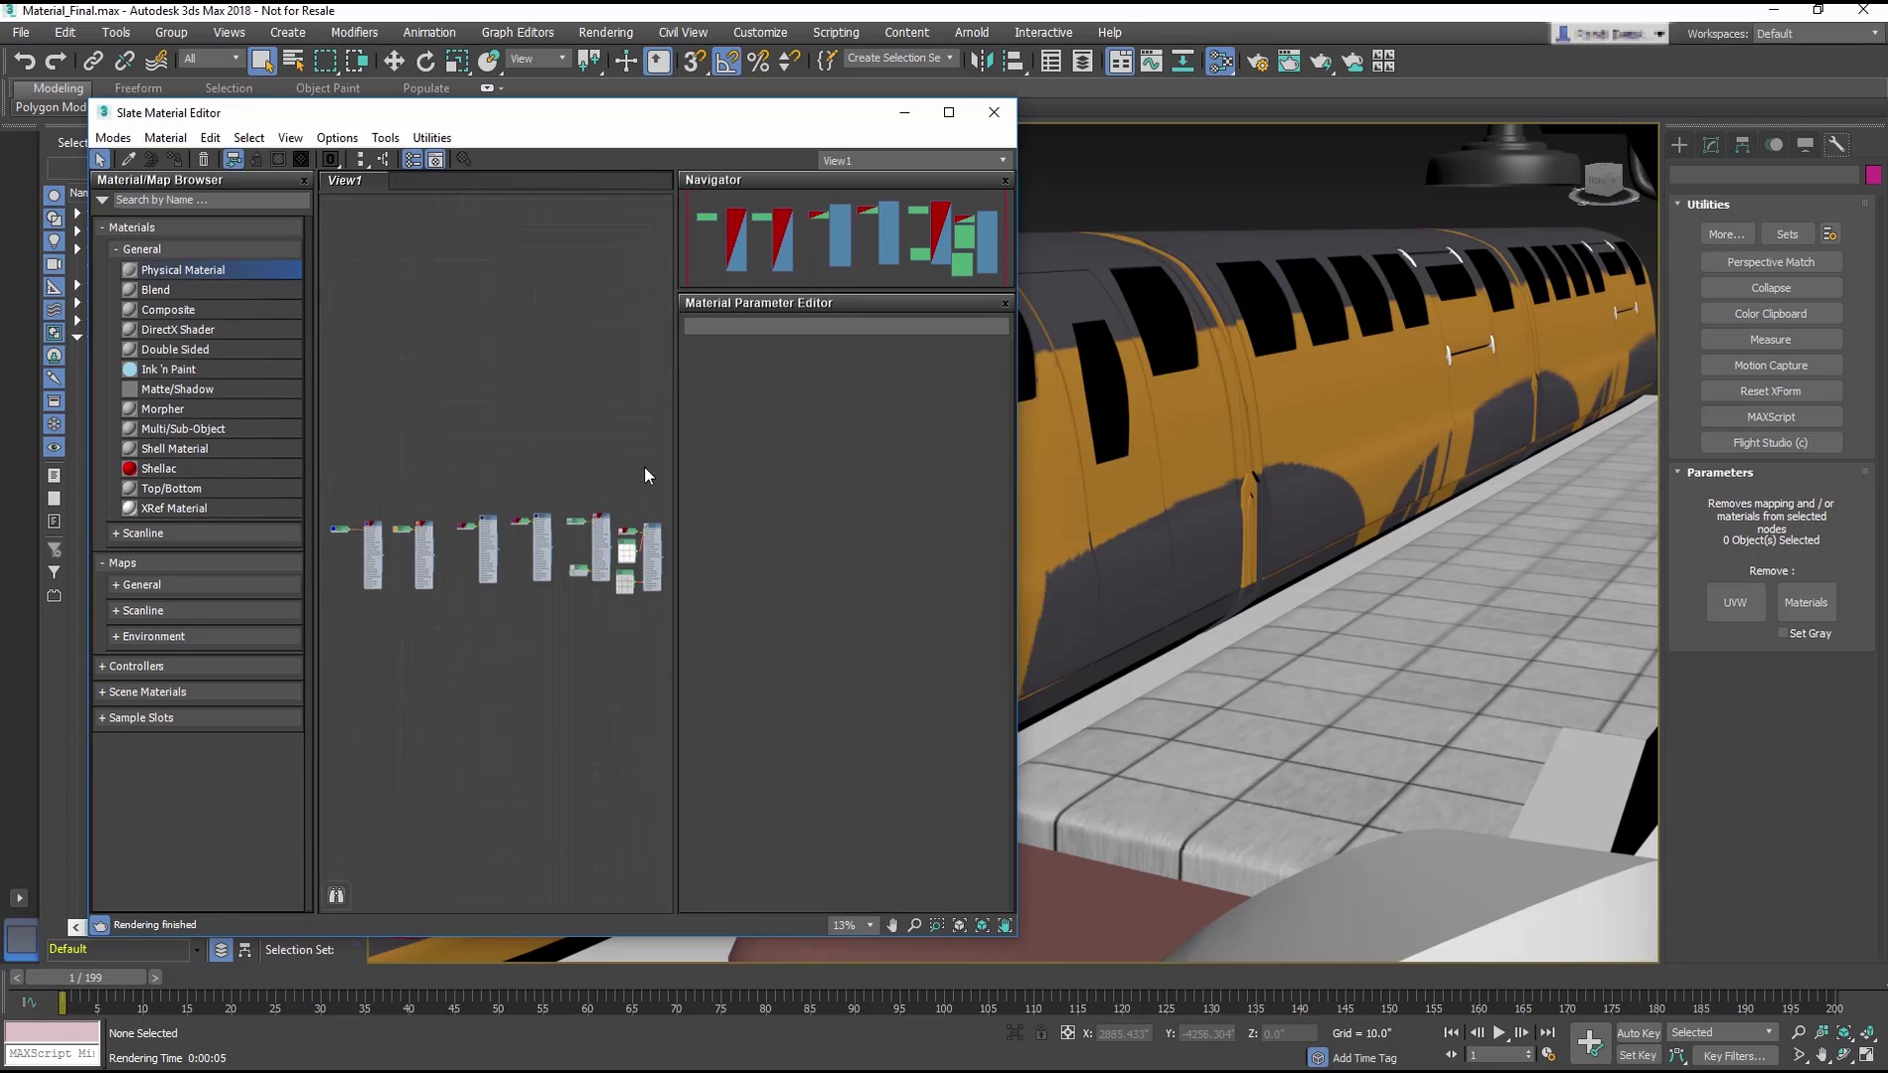
{"action": "left_click_drag", "start_coordinate": [327, 472], "coordinate": [673, 630]}
Step: Clear the node view and add a fresh Physical Material #74
{"action": "key", "text": "Delete"}
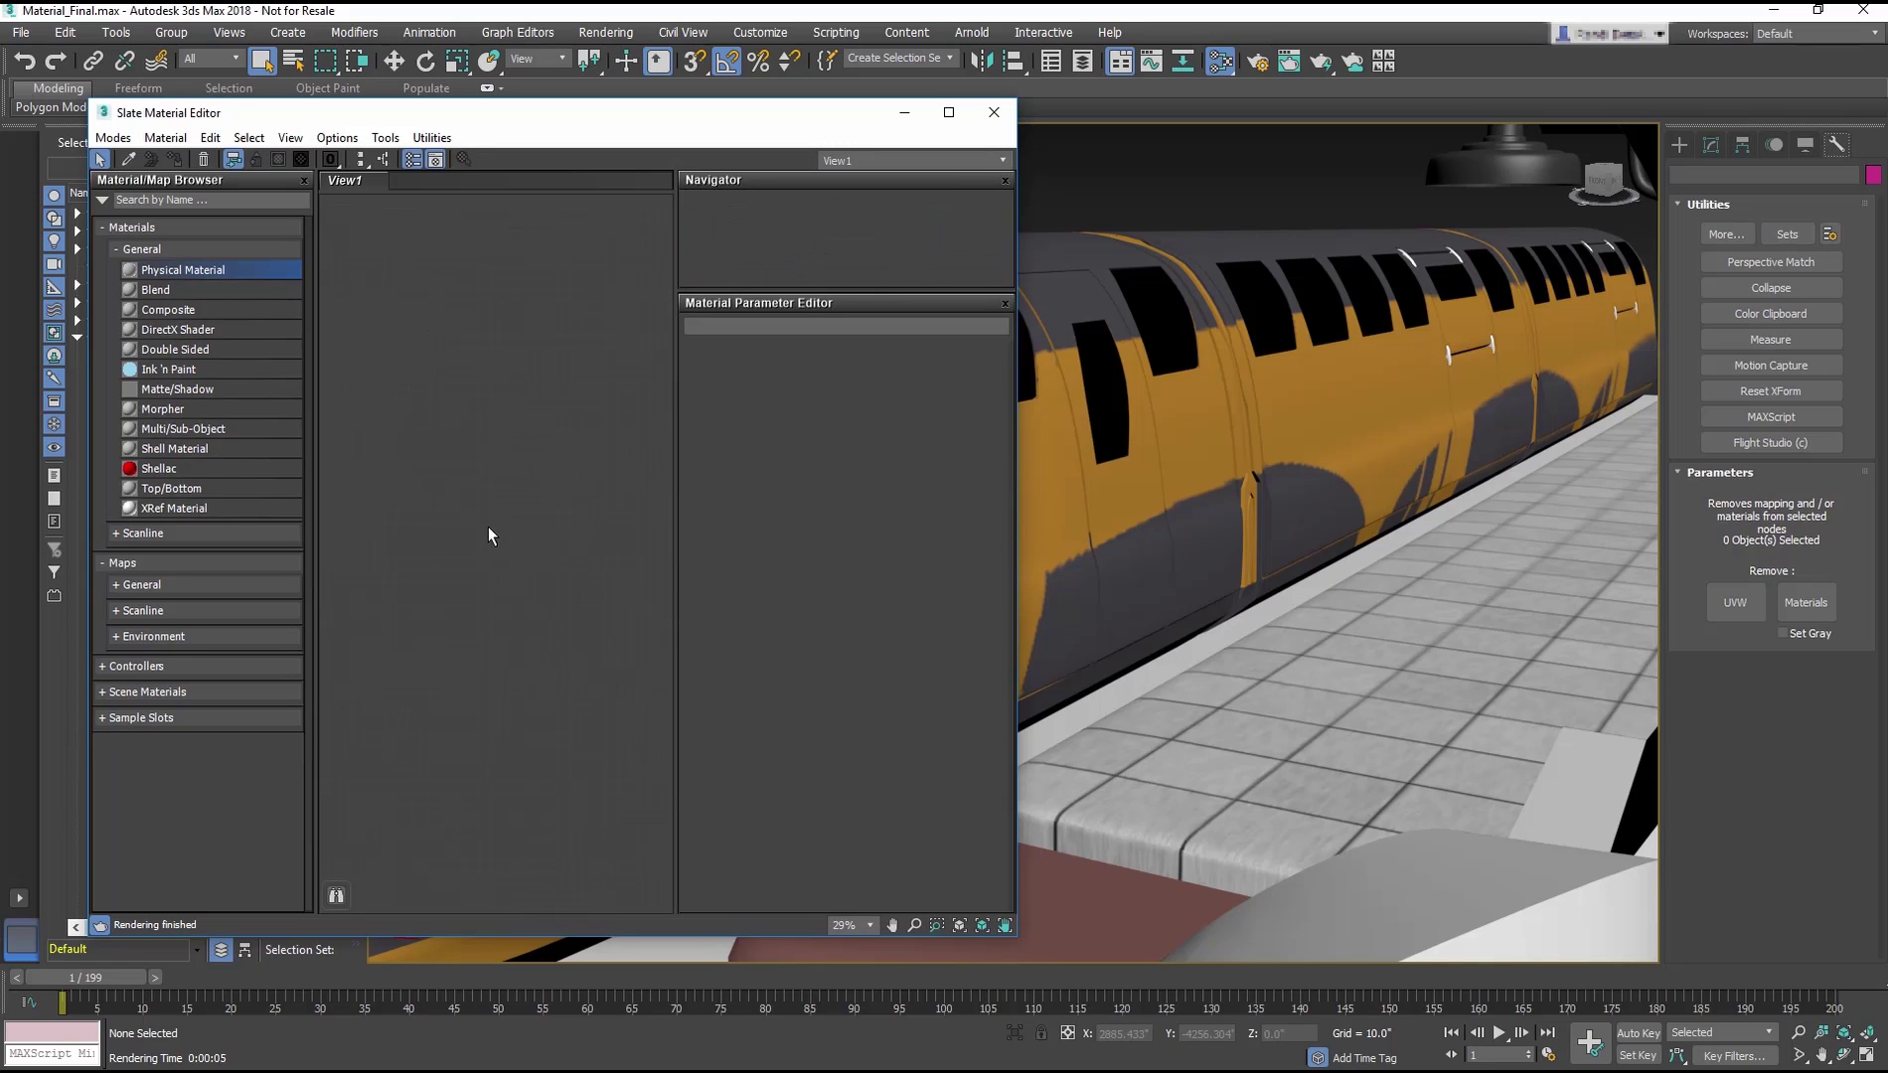
{"action": "left_click_drag", "start_coordinate": [543, 368], "coordinate": [527, 365]}
{"action": "key", "text": "z"}
{"action": "double_click", "coordinate": [509, 227]}
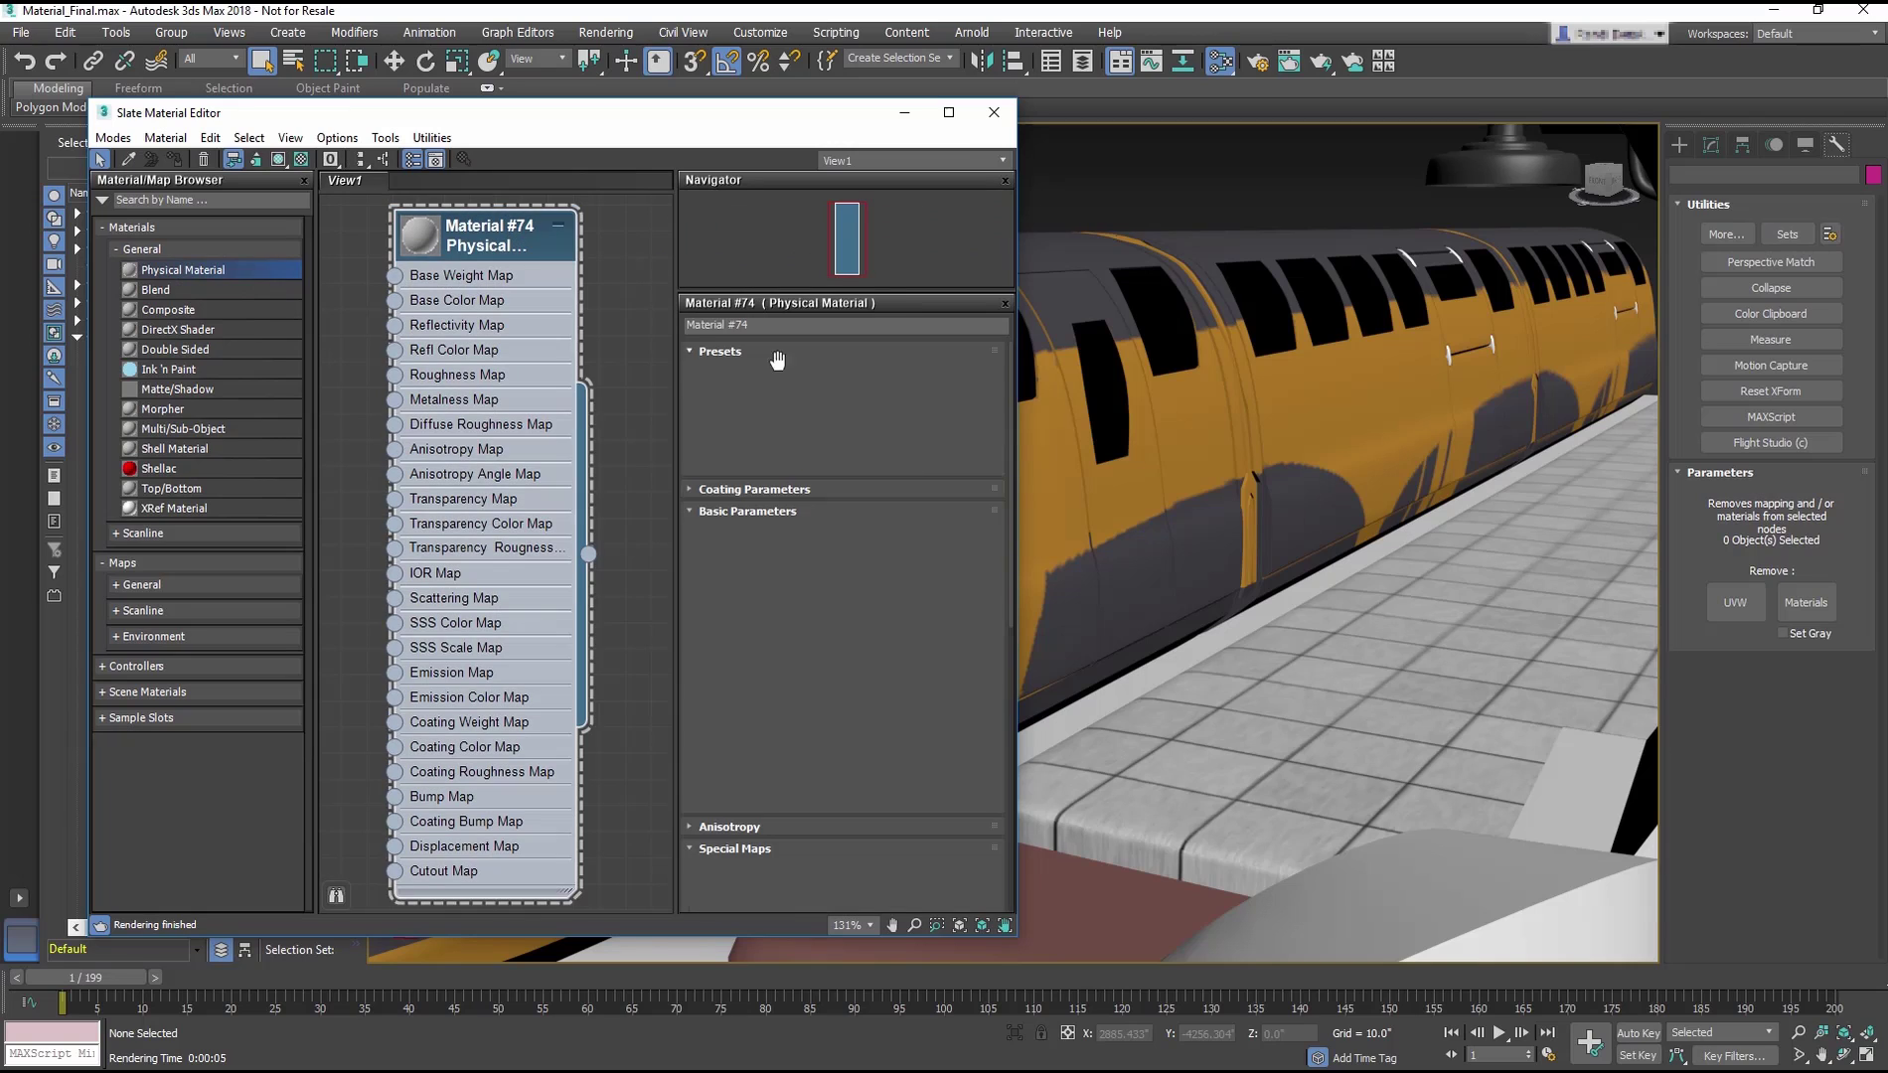
Step: Apply the Glass (Thin Geometry) preset and name the material Glass
{"action": "left_click", "coordinate": [819, 372]}
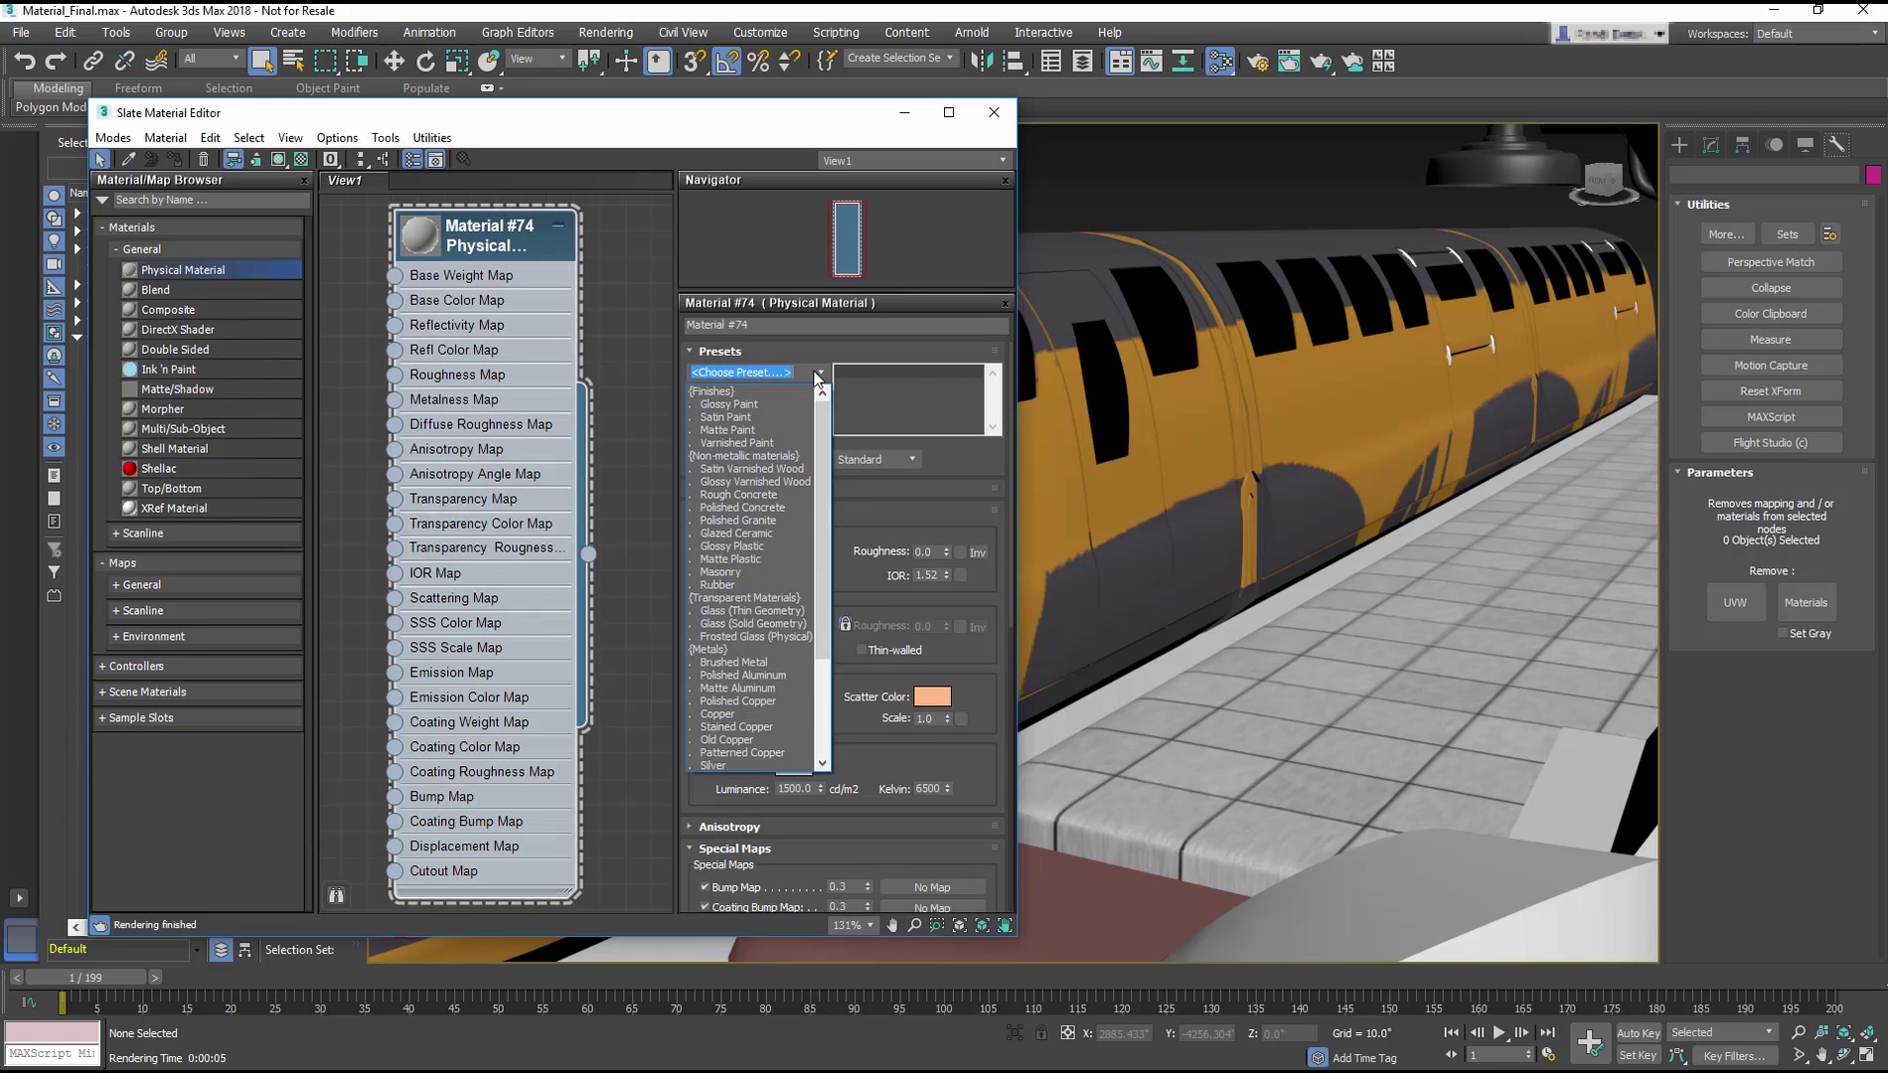
{"action": "left_click", "coordinate": [754, 610]}
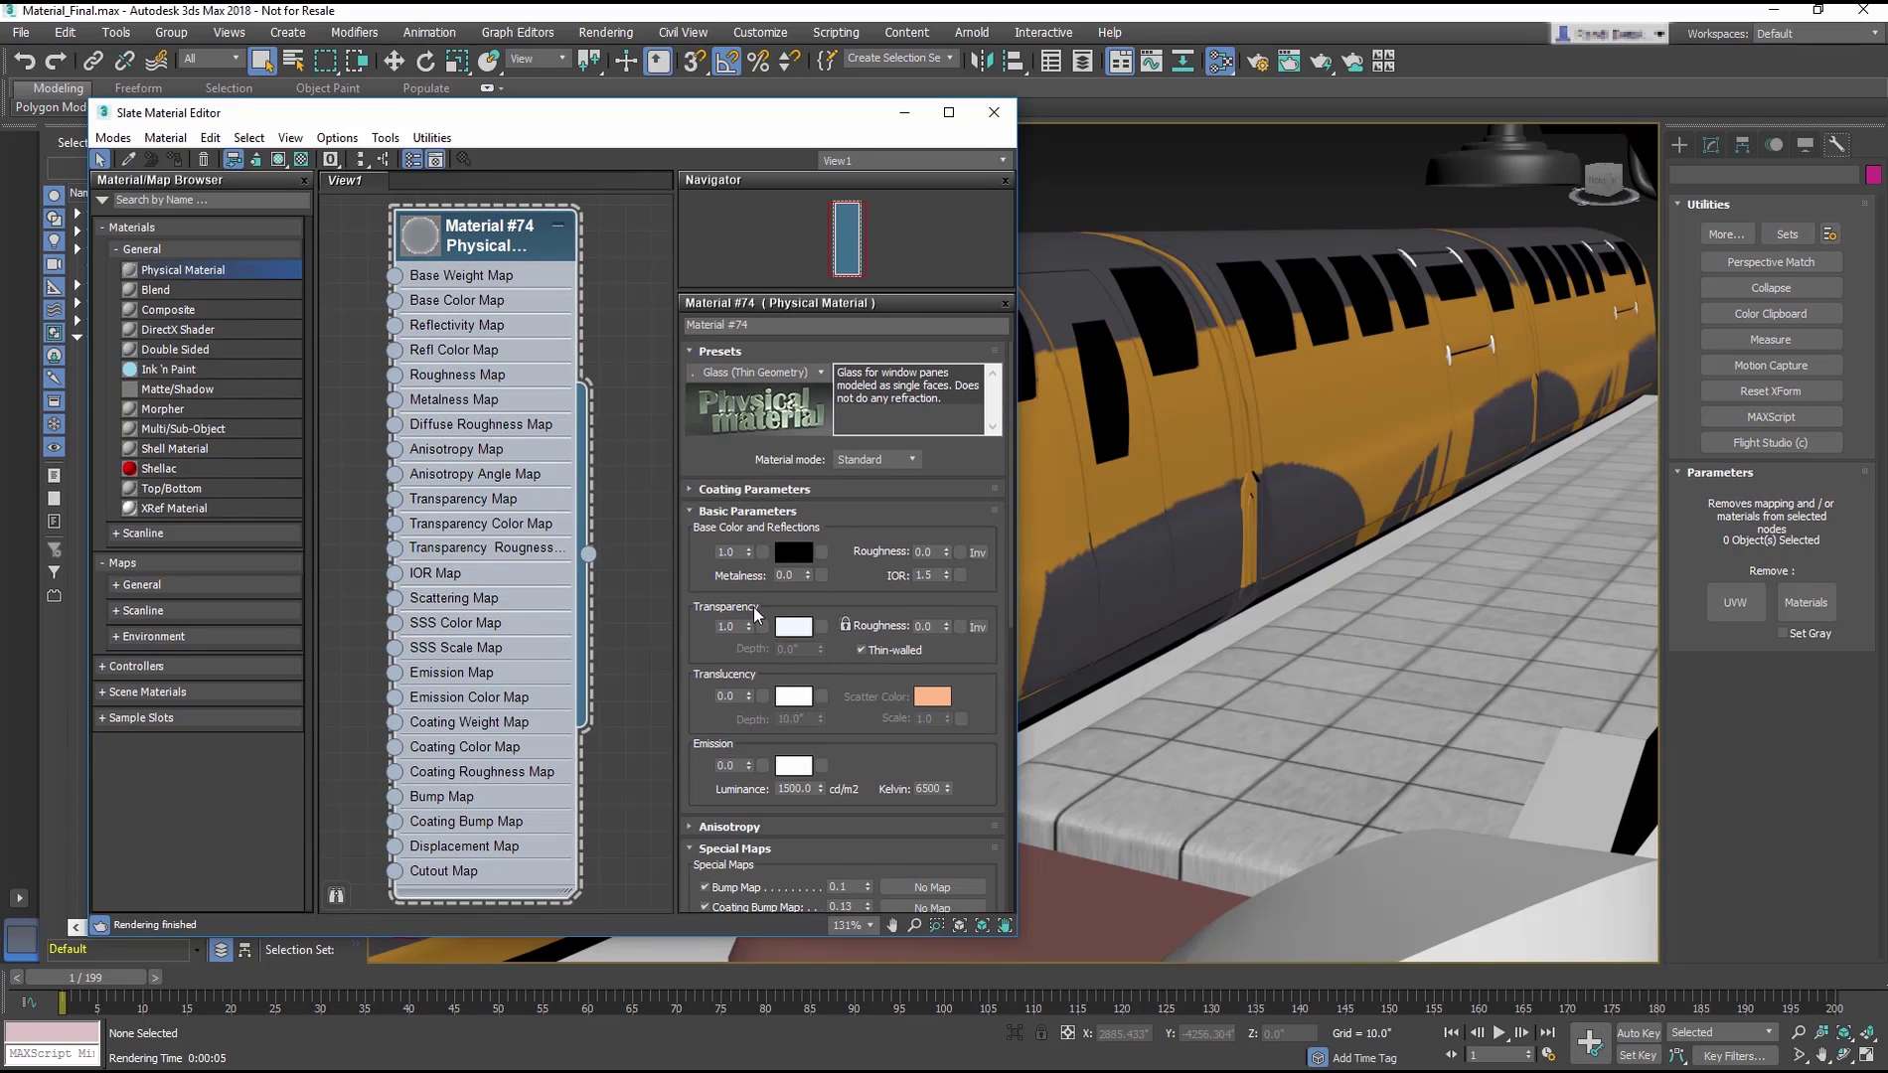
{"action": "left_click_drag", "start_coordinate": [760, 119], "coordinate": [692, 118]}
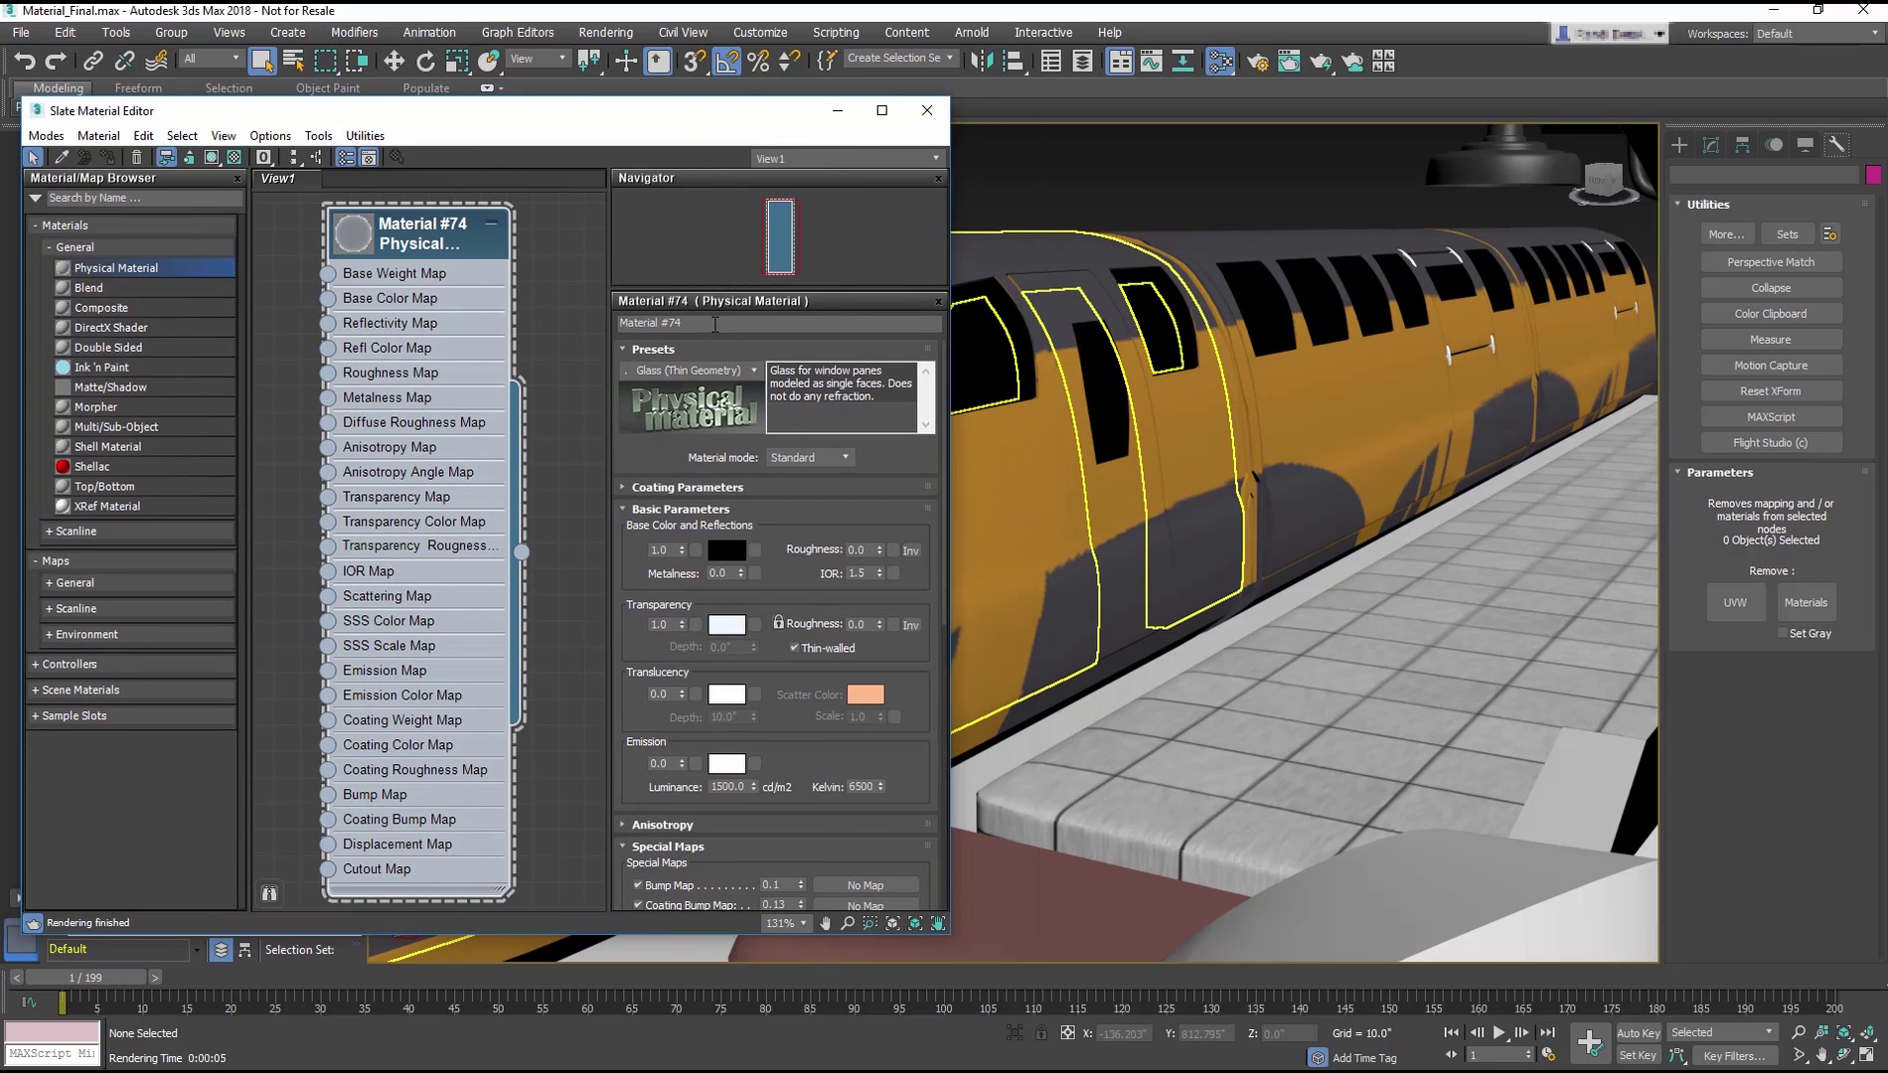
{"action": "left_click", "coordinate": [553, 325]}
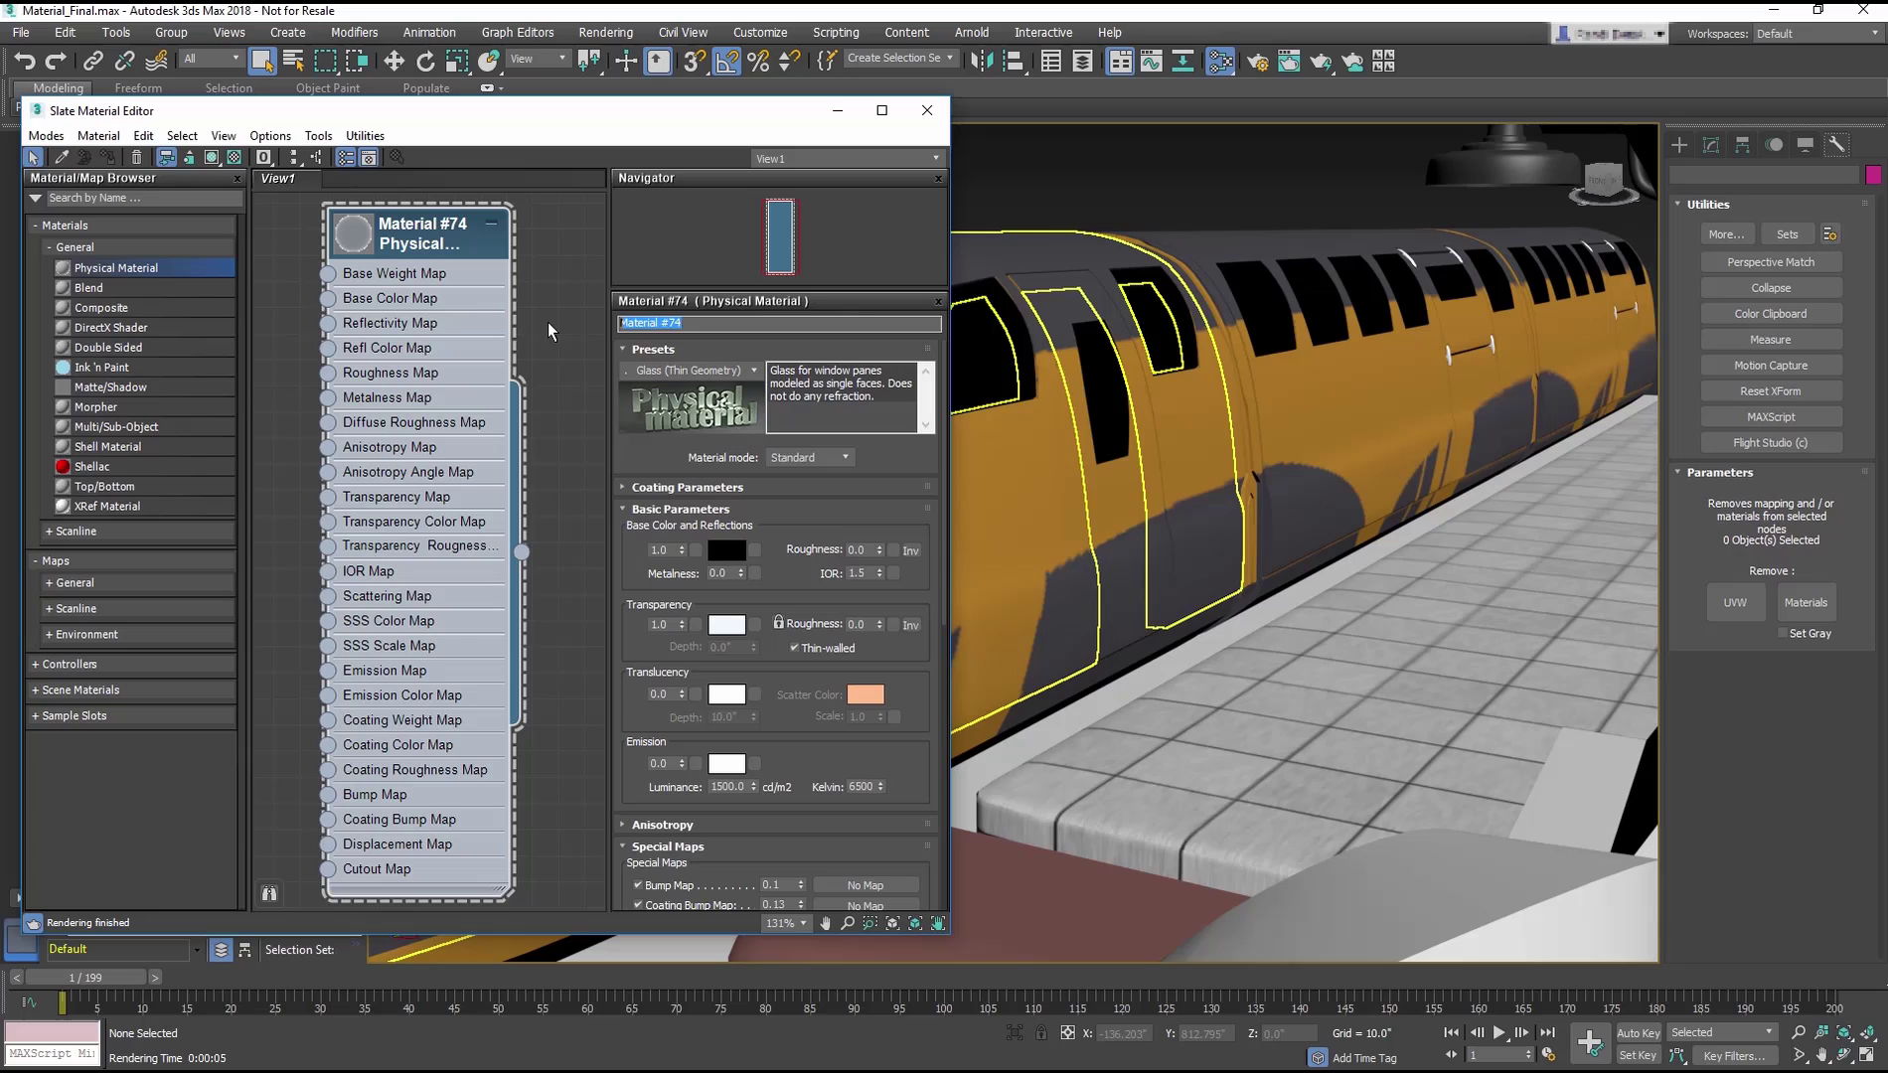
{"action": "type", "text": "Glass"}
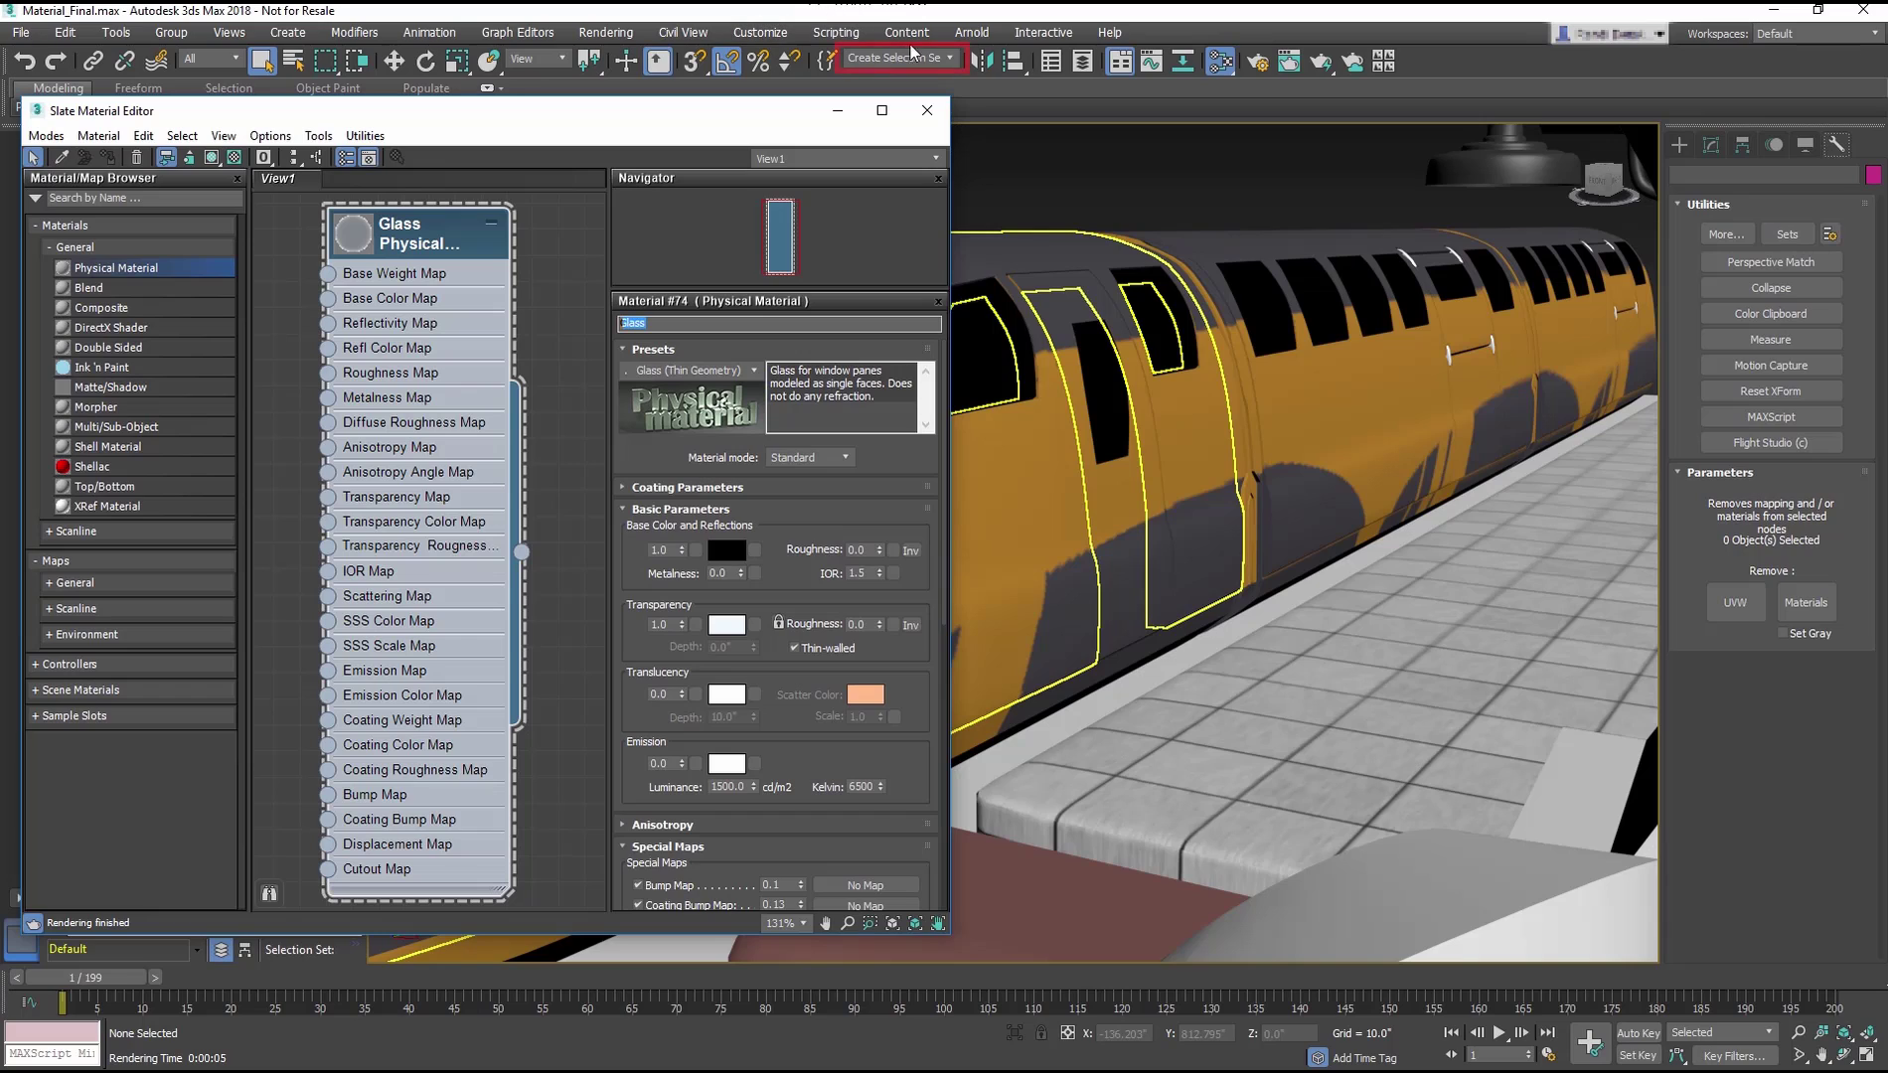
Step: Select the WINDOWS named selection set and assign the Glass material to its 21 windows
{"action": "left_click", "coordinate": [949, 58]}
{"action": "left_click", "coordinate": [923, 87]}
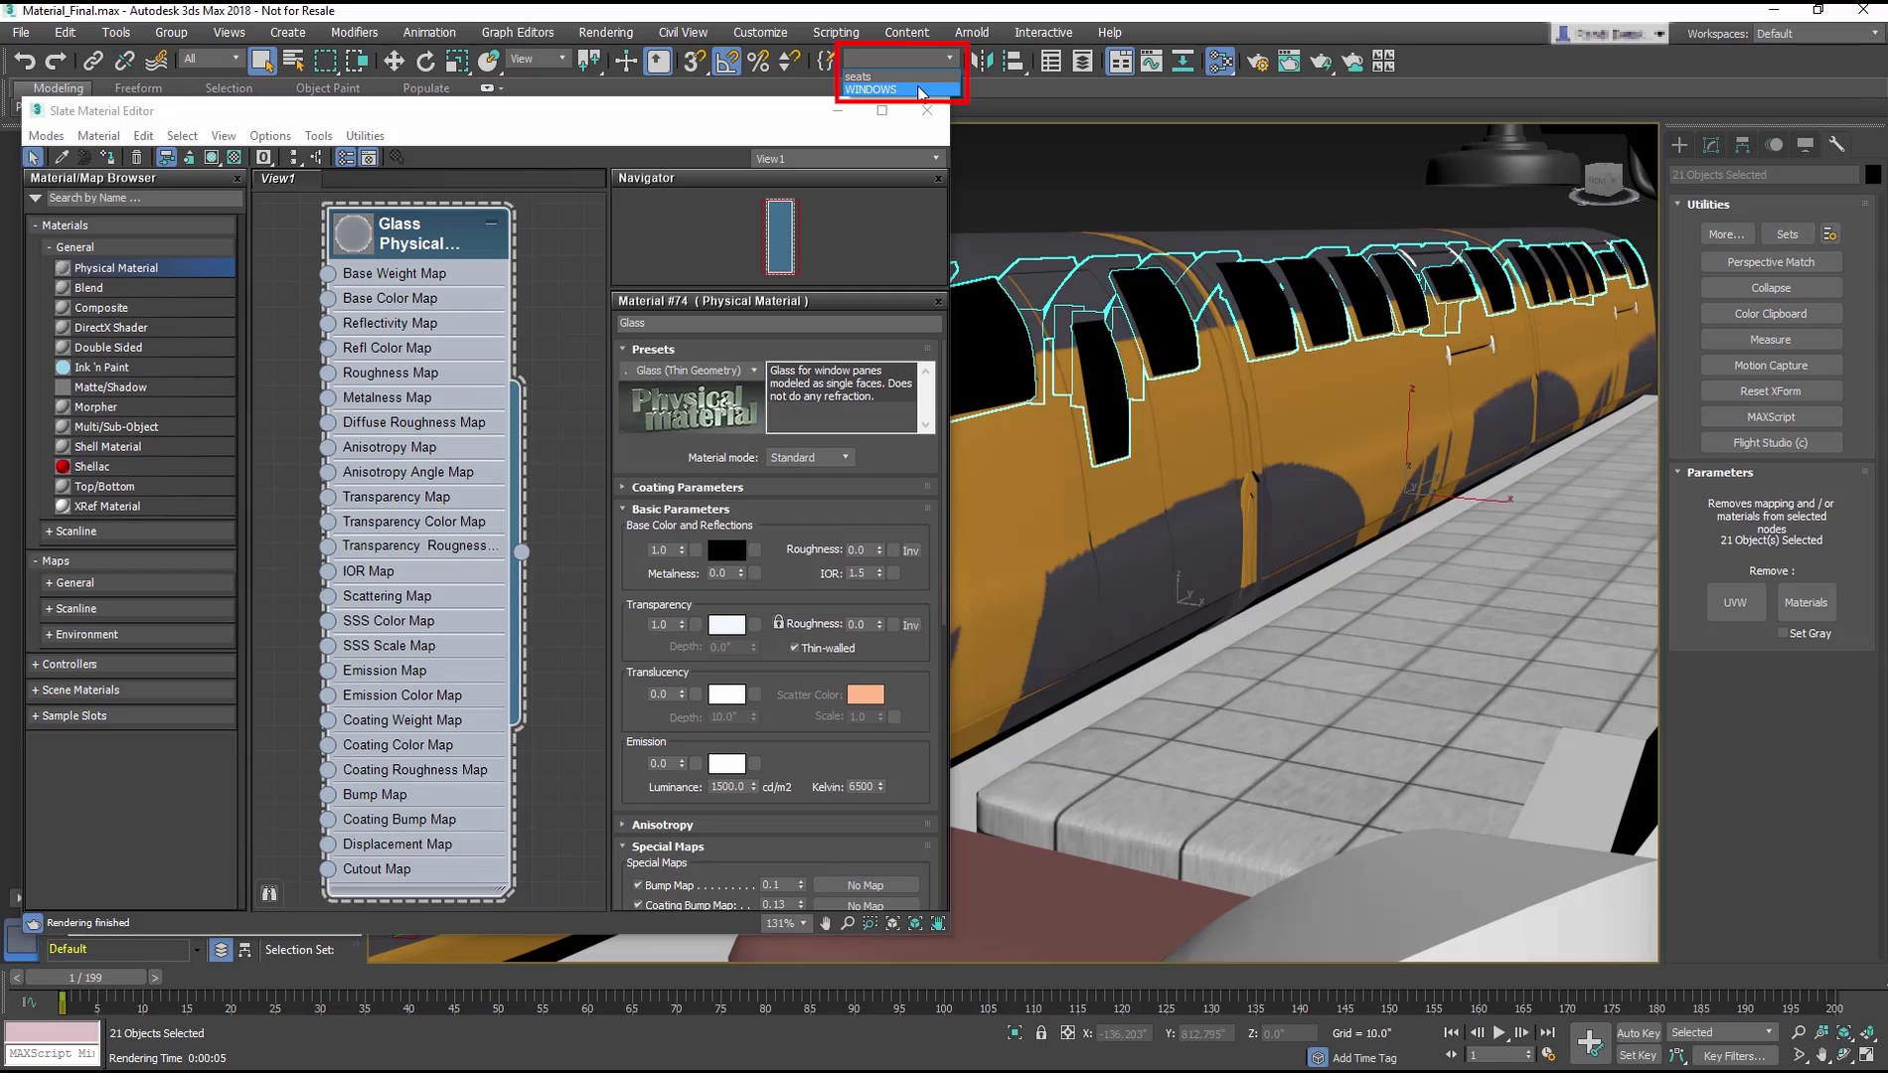
{"action": "left_click", "coordinate": [920, 89]}
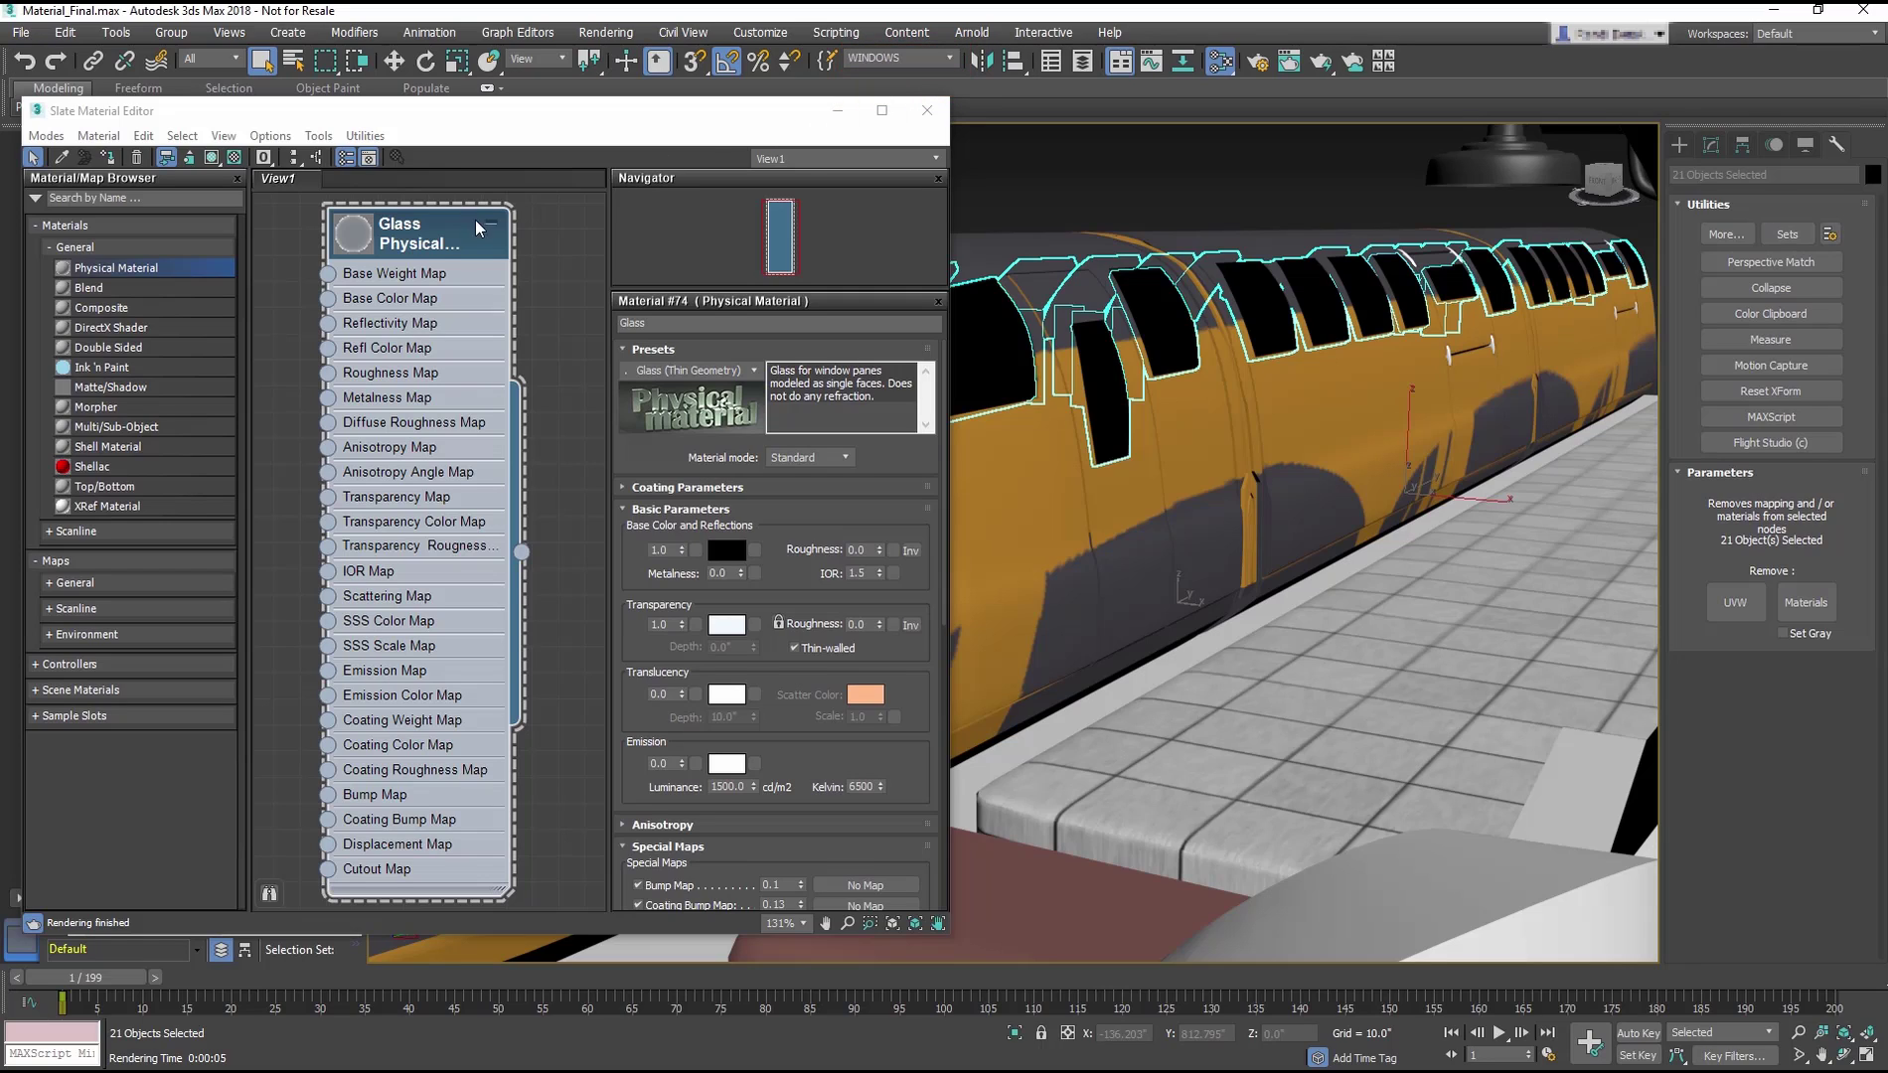
{"action": "left_click", "coordinate": [443, 246]}
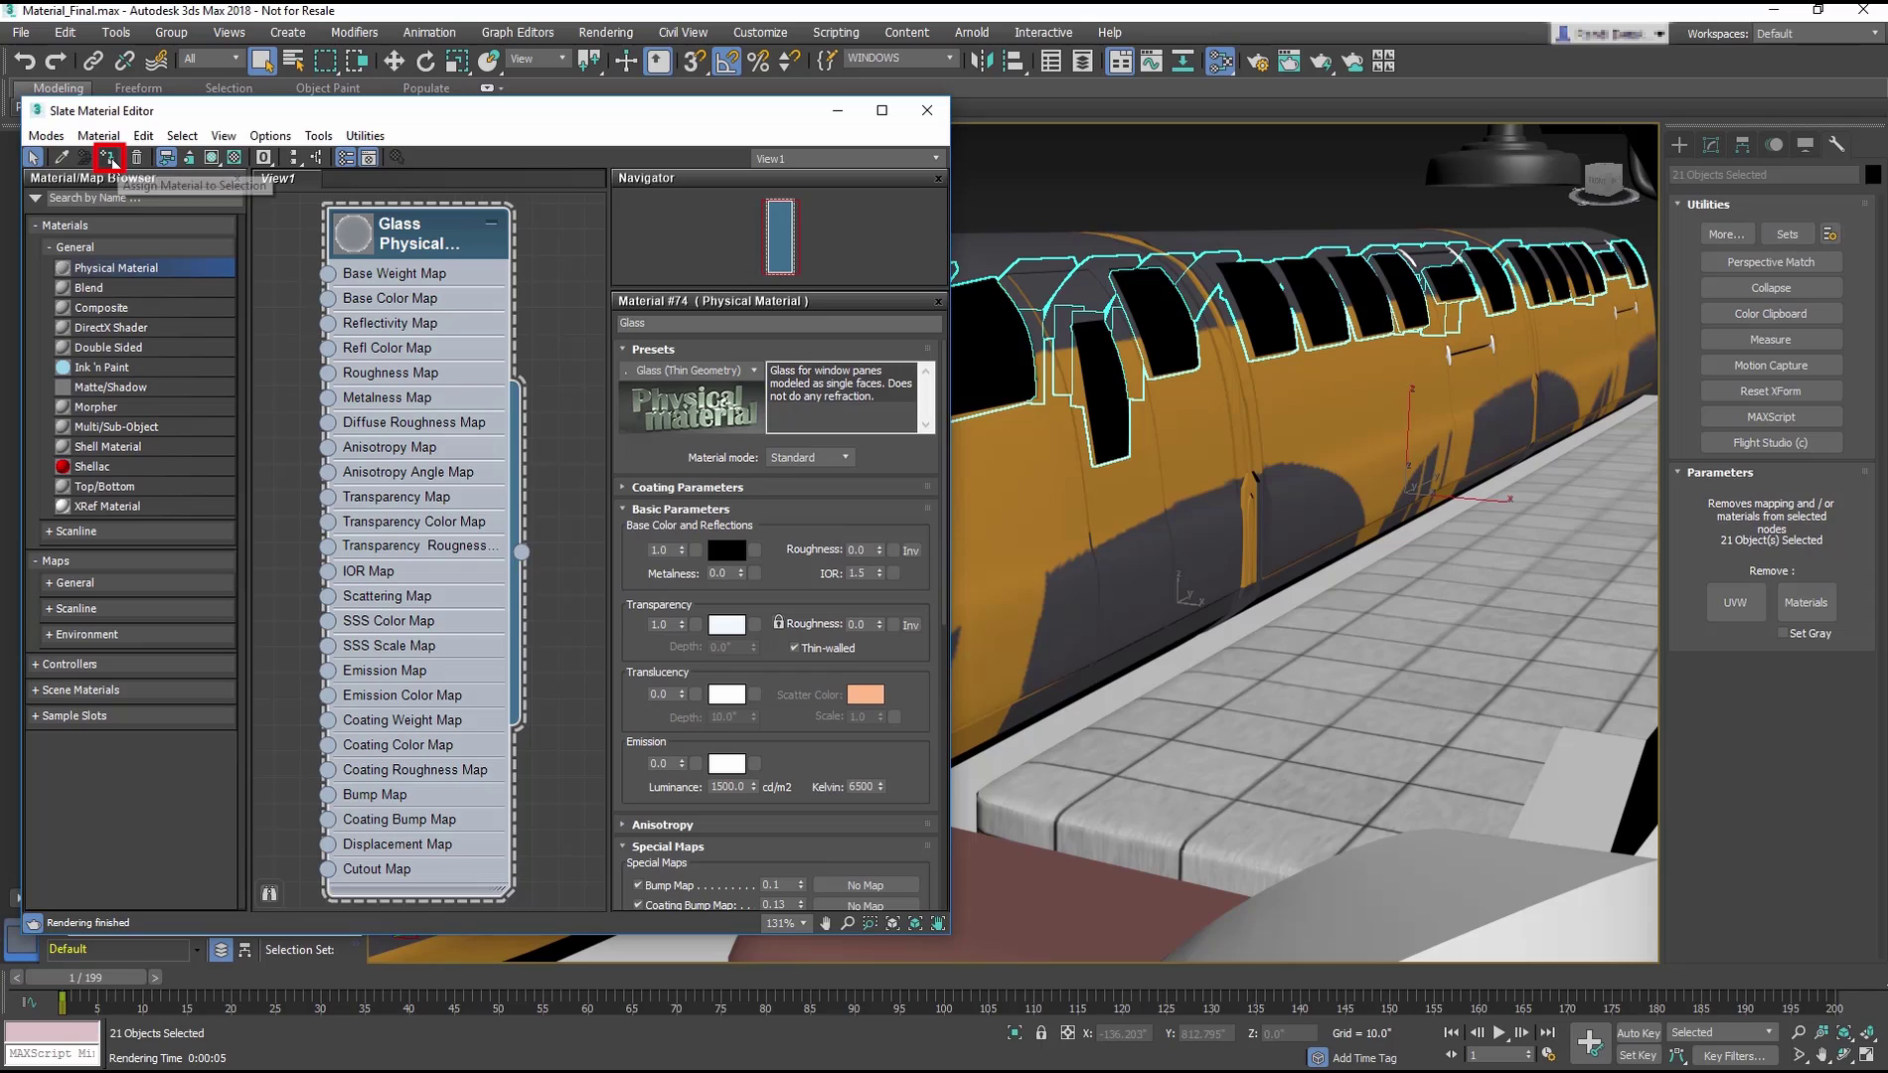
{"action": "left_click", "coordinate": [108, 157]}
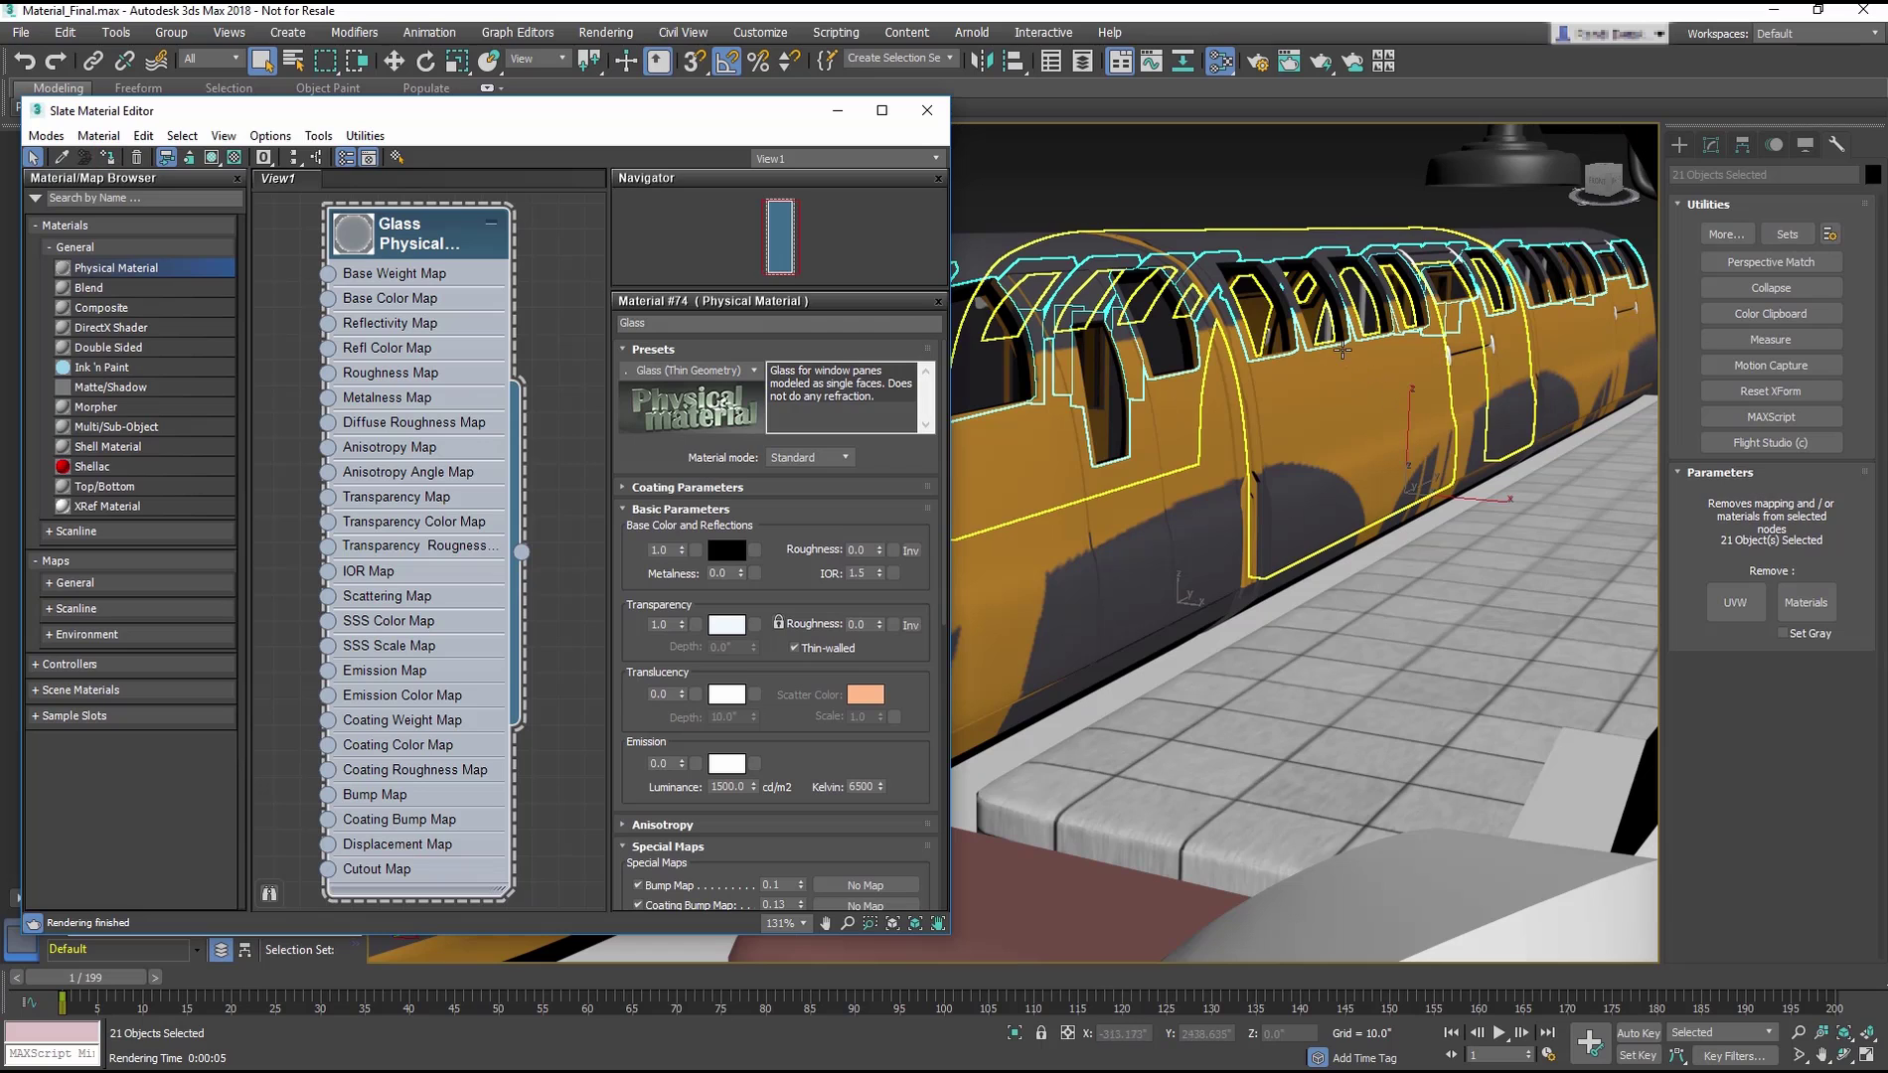
{"action": "middle_click_drag", "start_coordinate": [1342, 350], "coordinate": [1442, 354]}
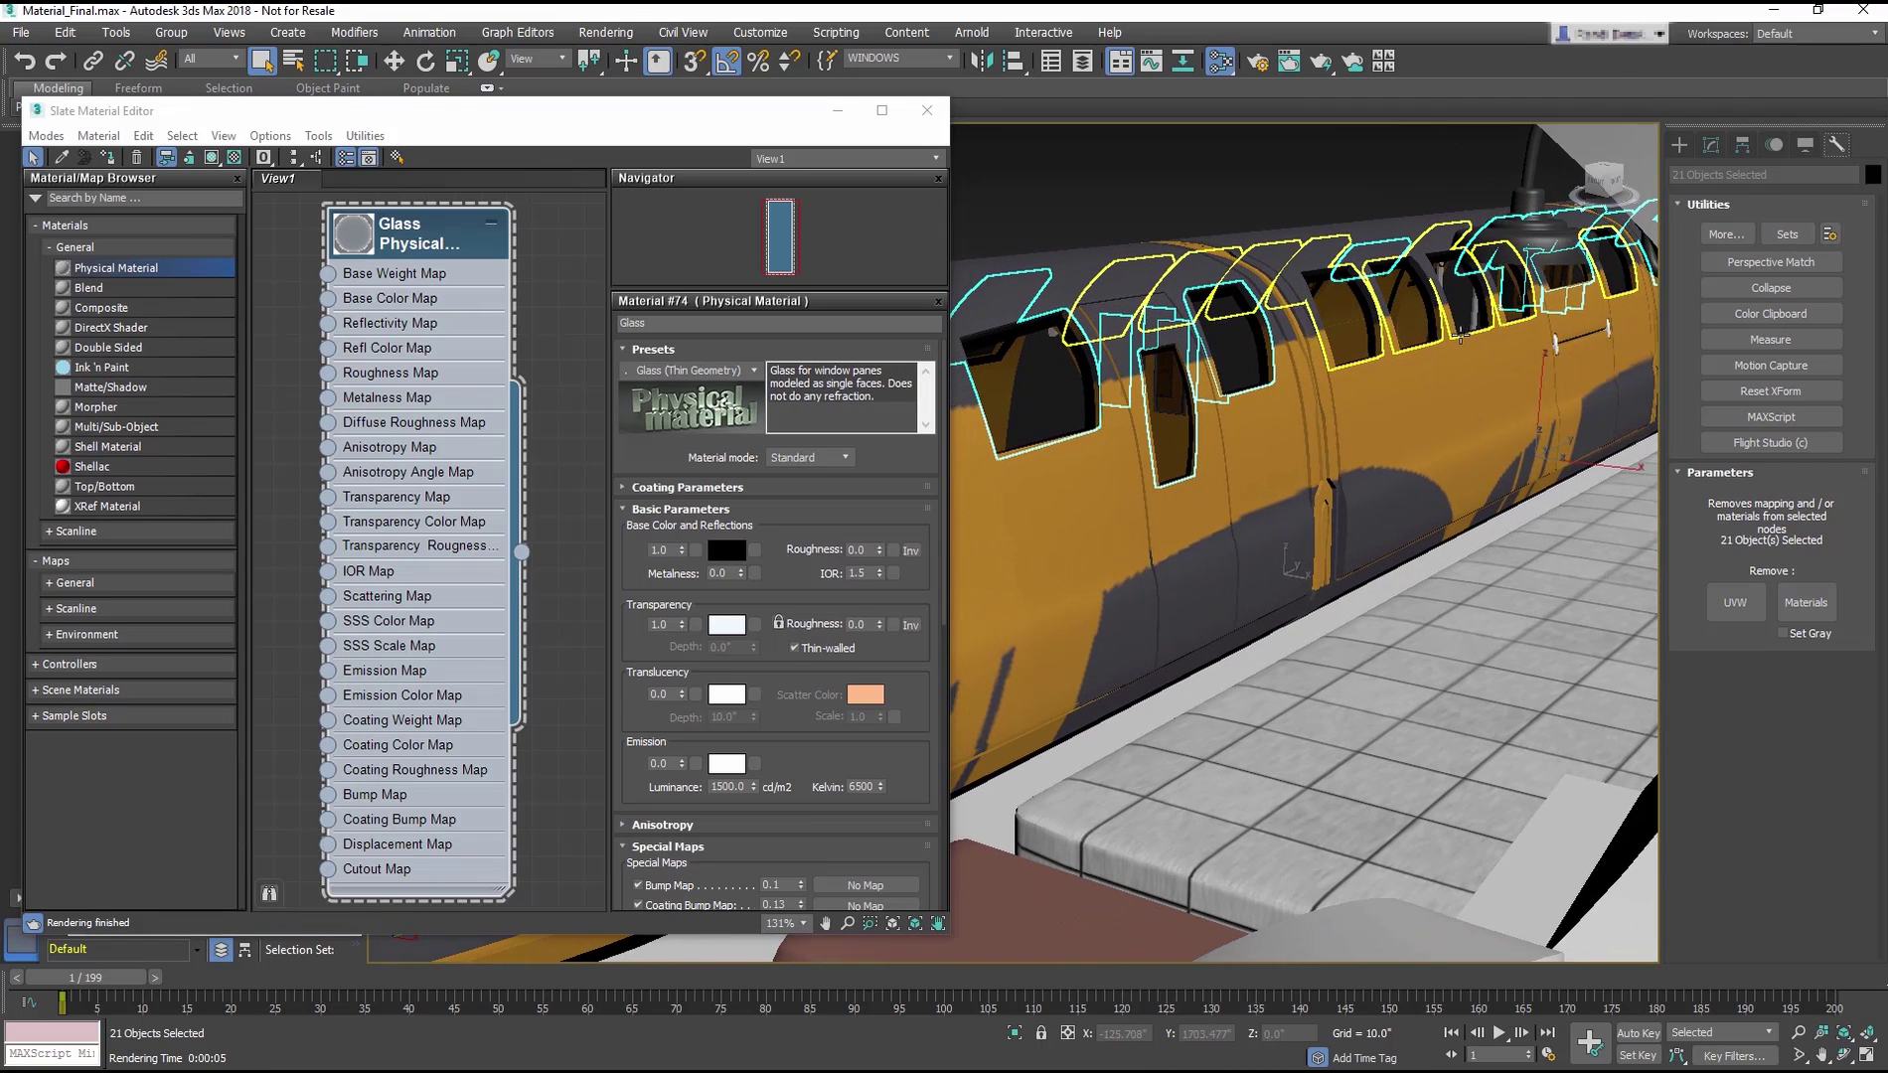
{"action": "left_click", "coordinate": [1321, 63]}
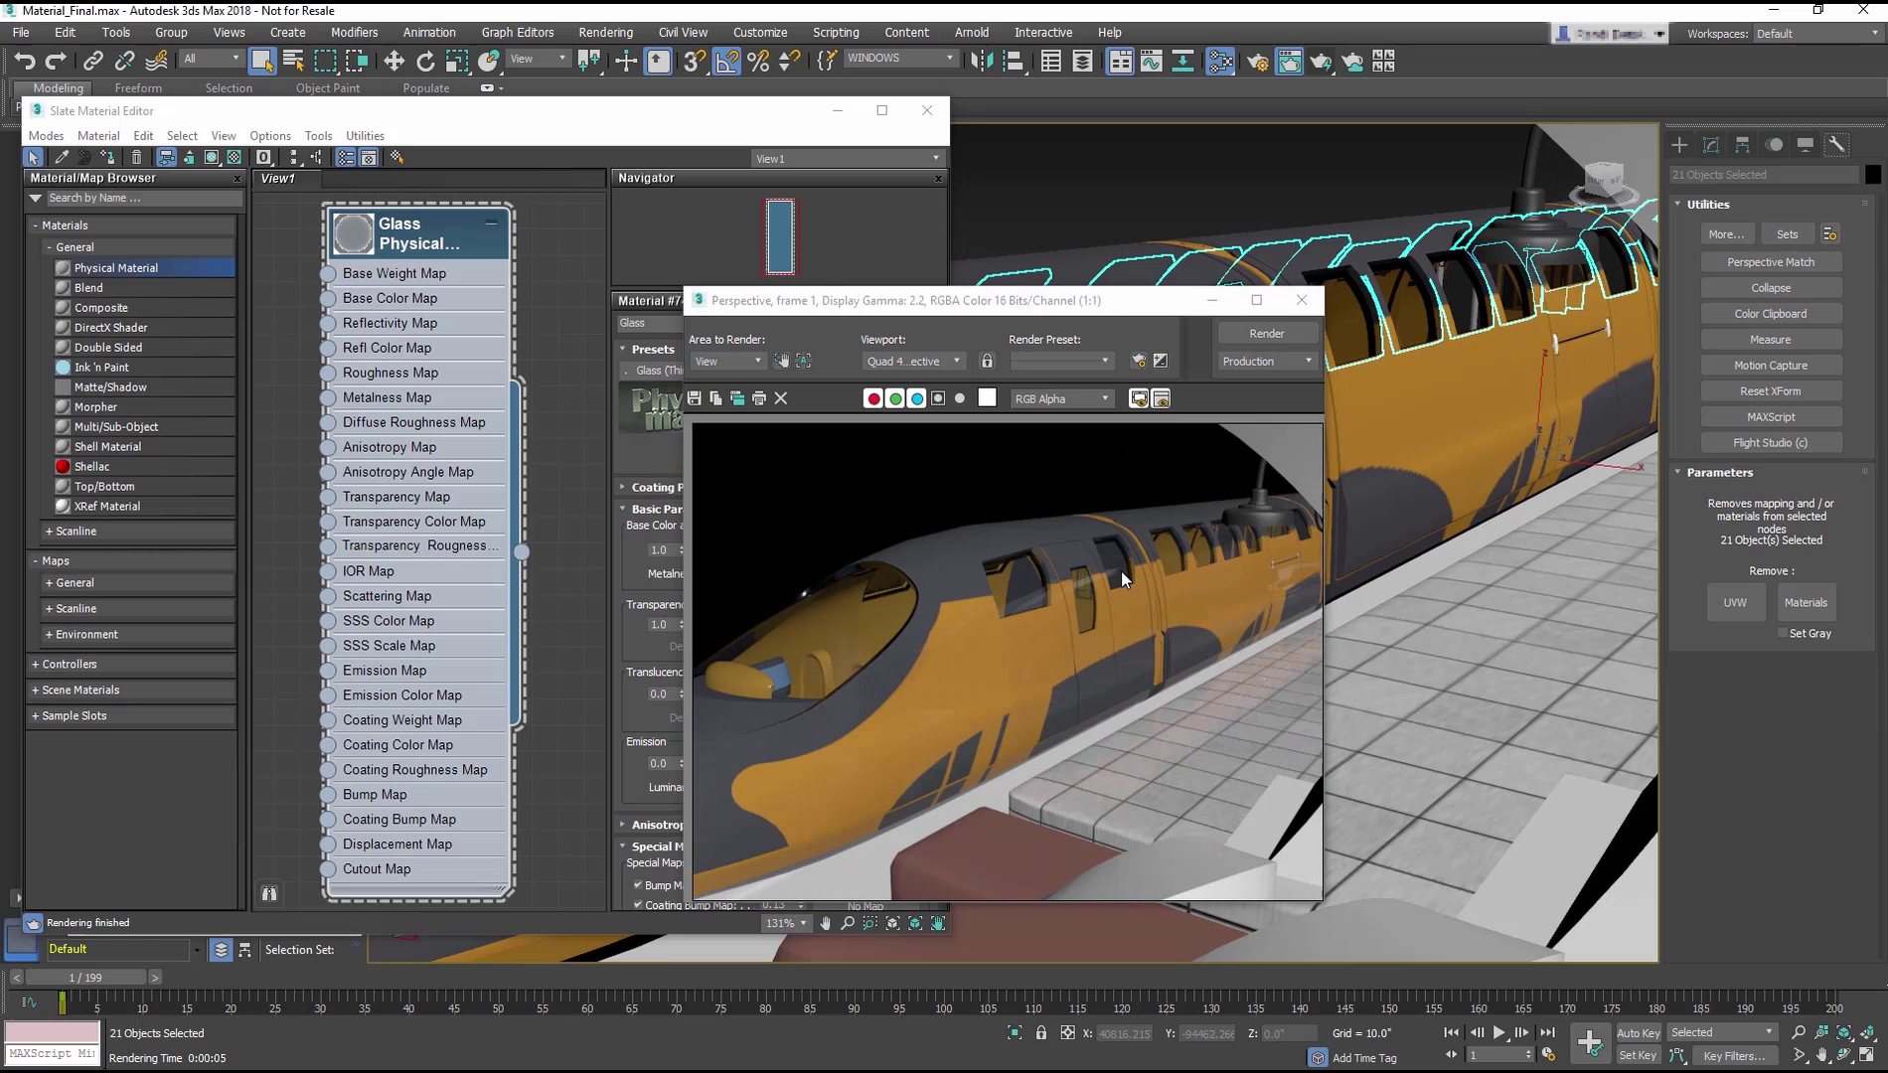
{"action": "left_click", "coordinate": [1302, 299]}
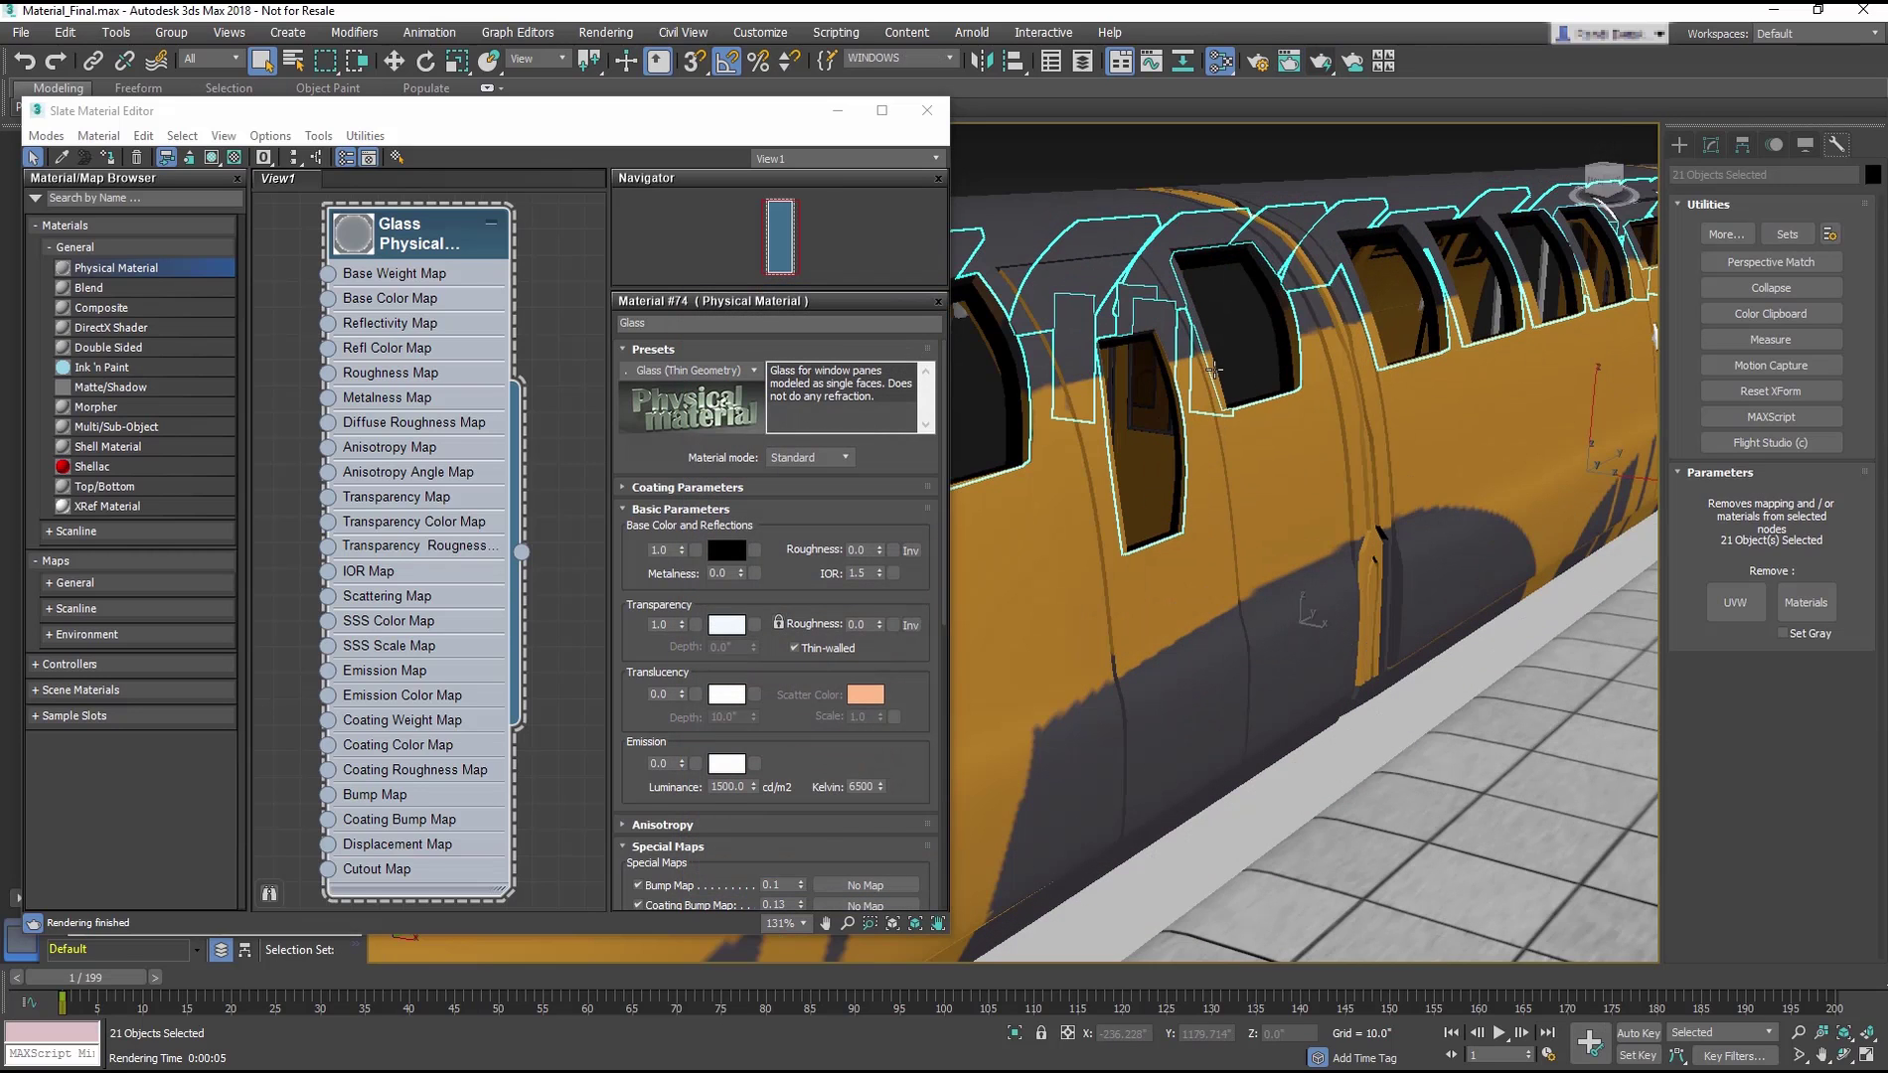
{"action": "left_click", "coordinate": [1288, 62]}
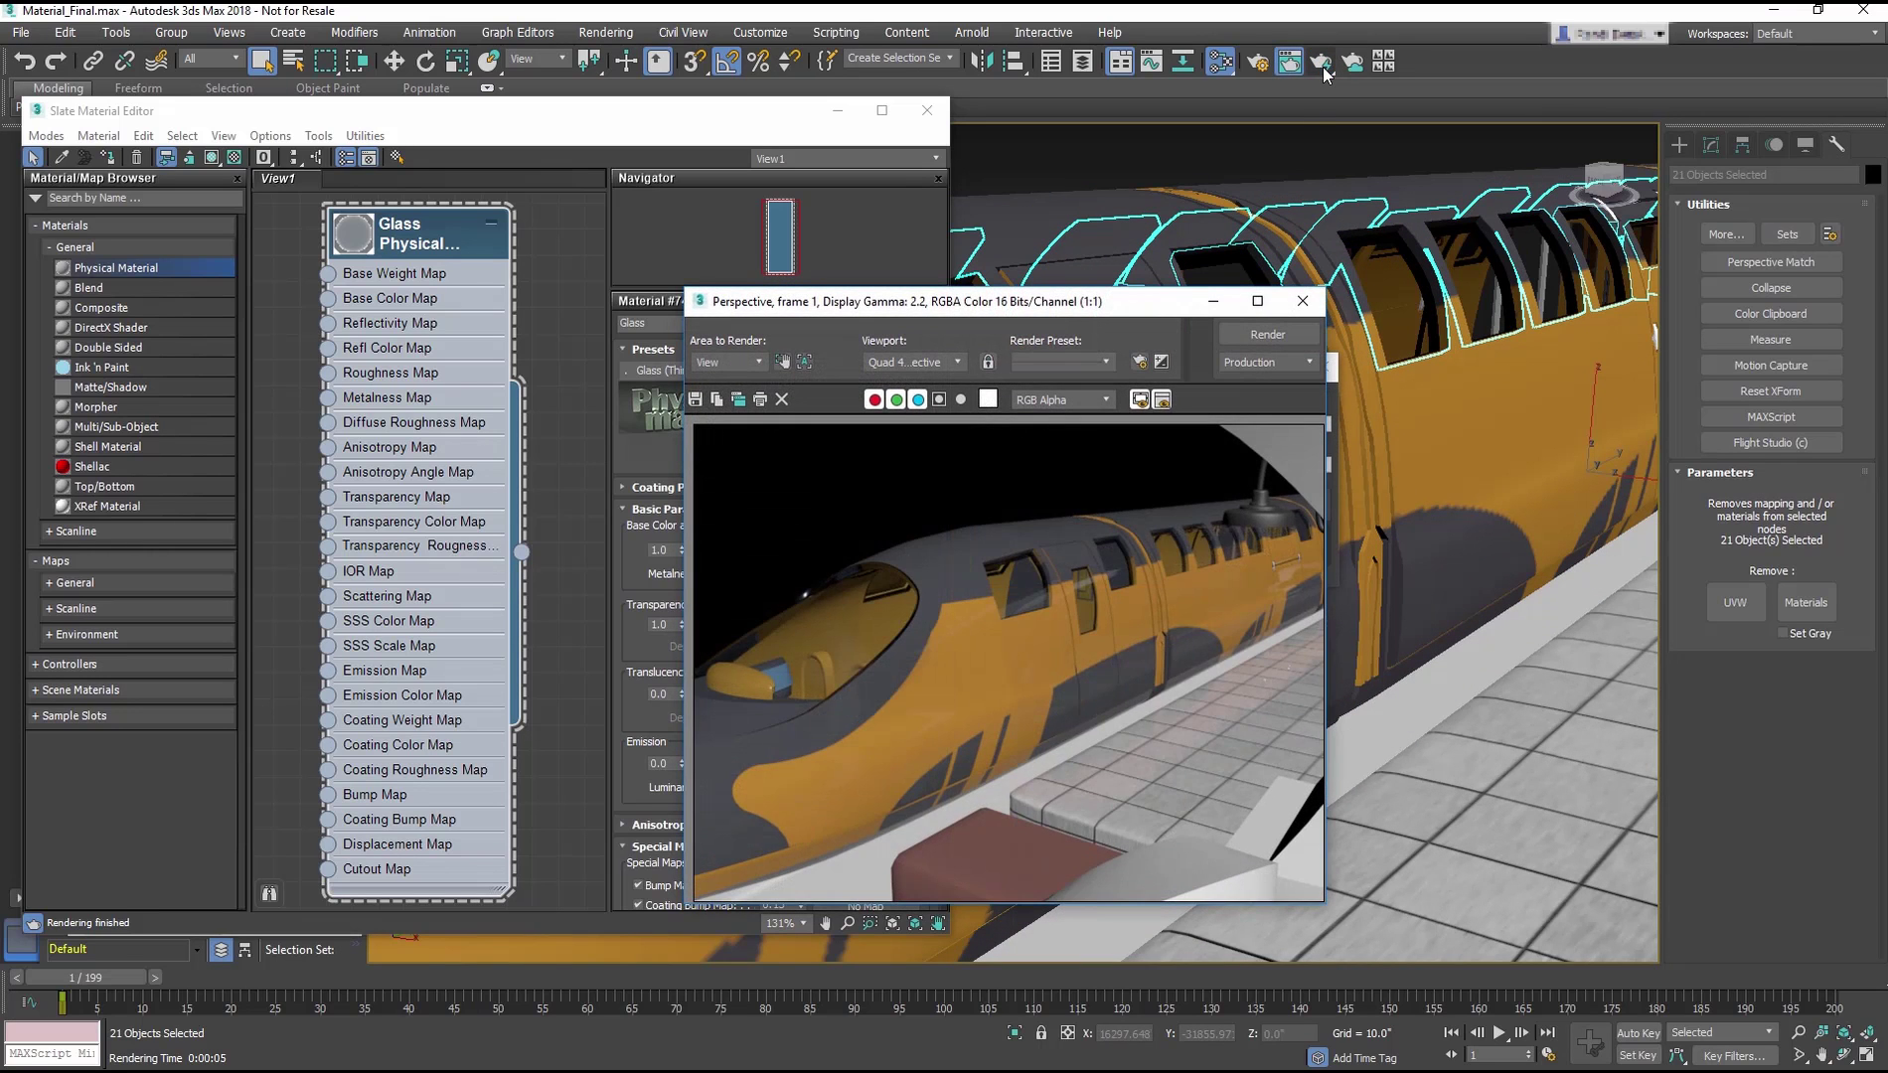
{"action": "left_click", "coordinate": [1324, 69]}
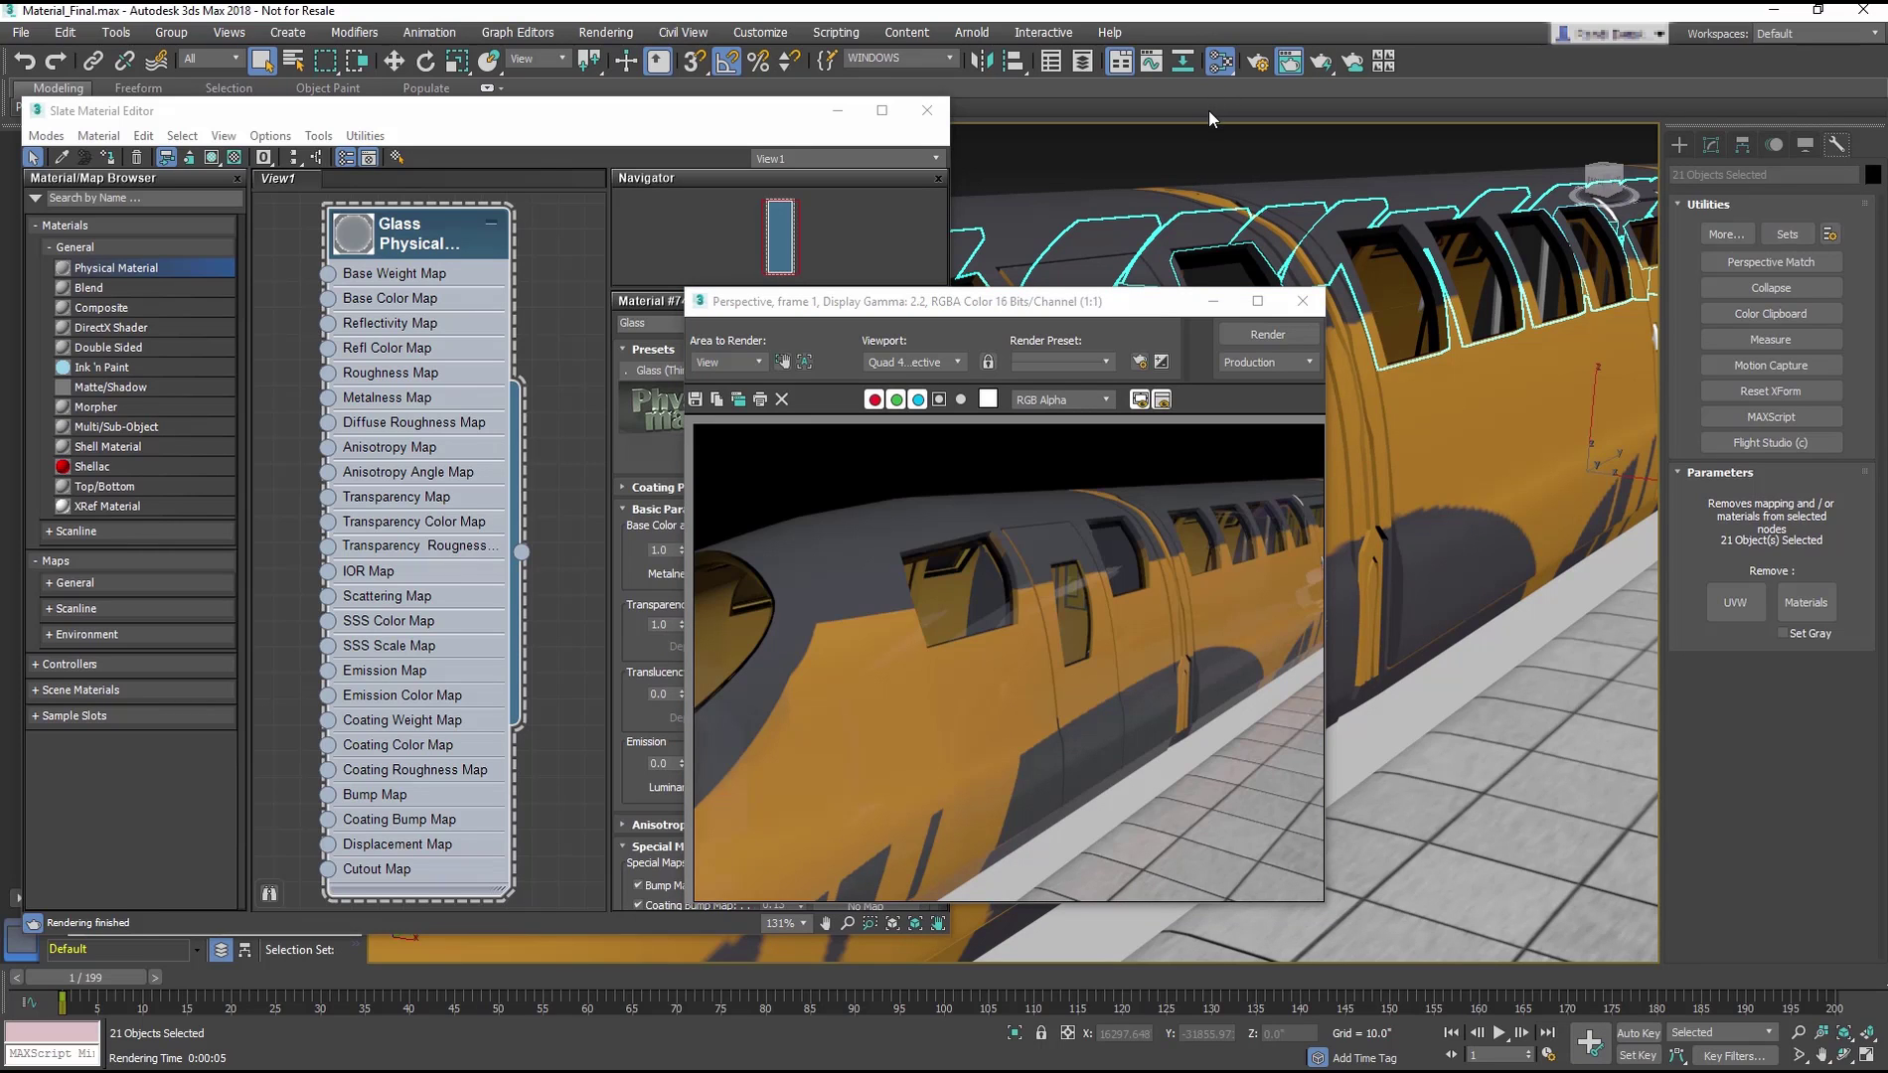
{"action": "left_click_drag", "start_coordinate": [1106, 302], "coordinate": [1431, 247]}
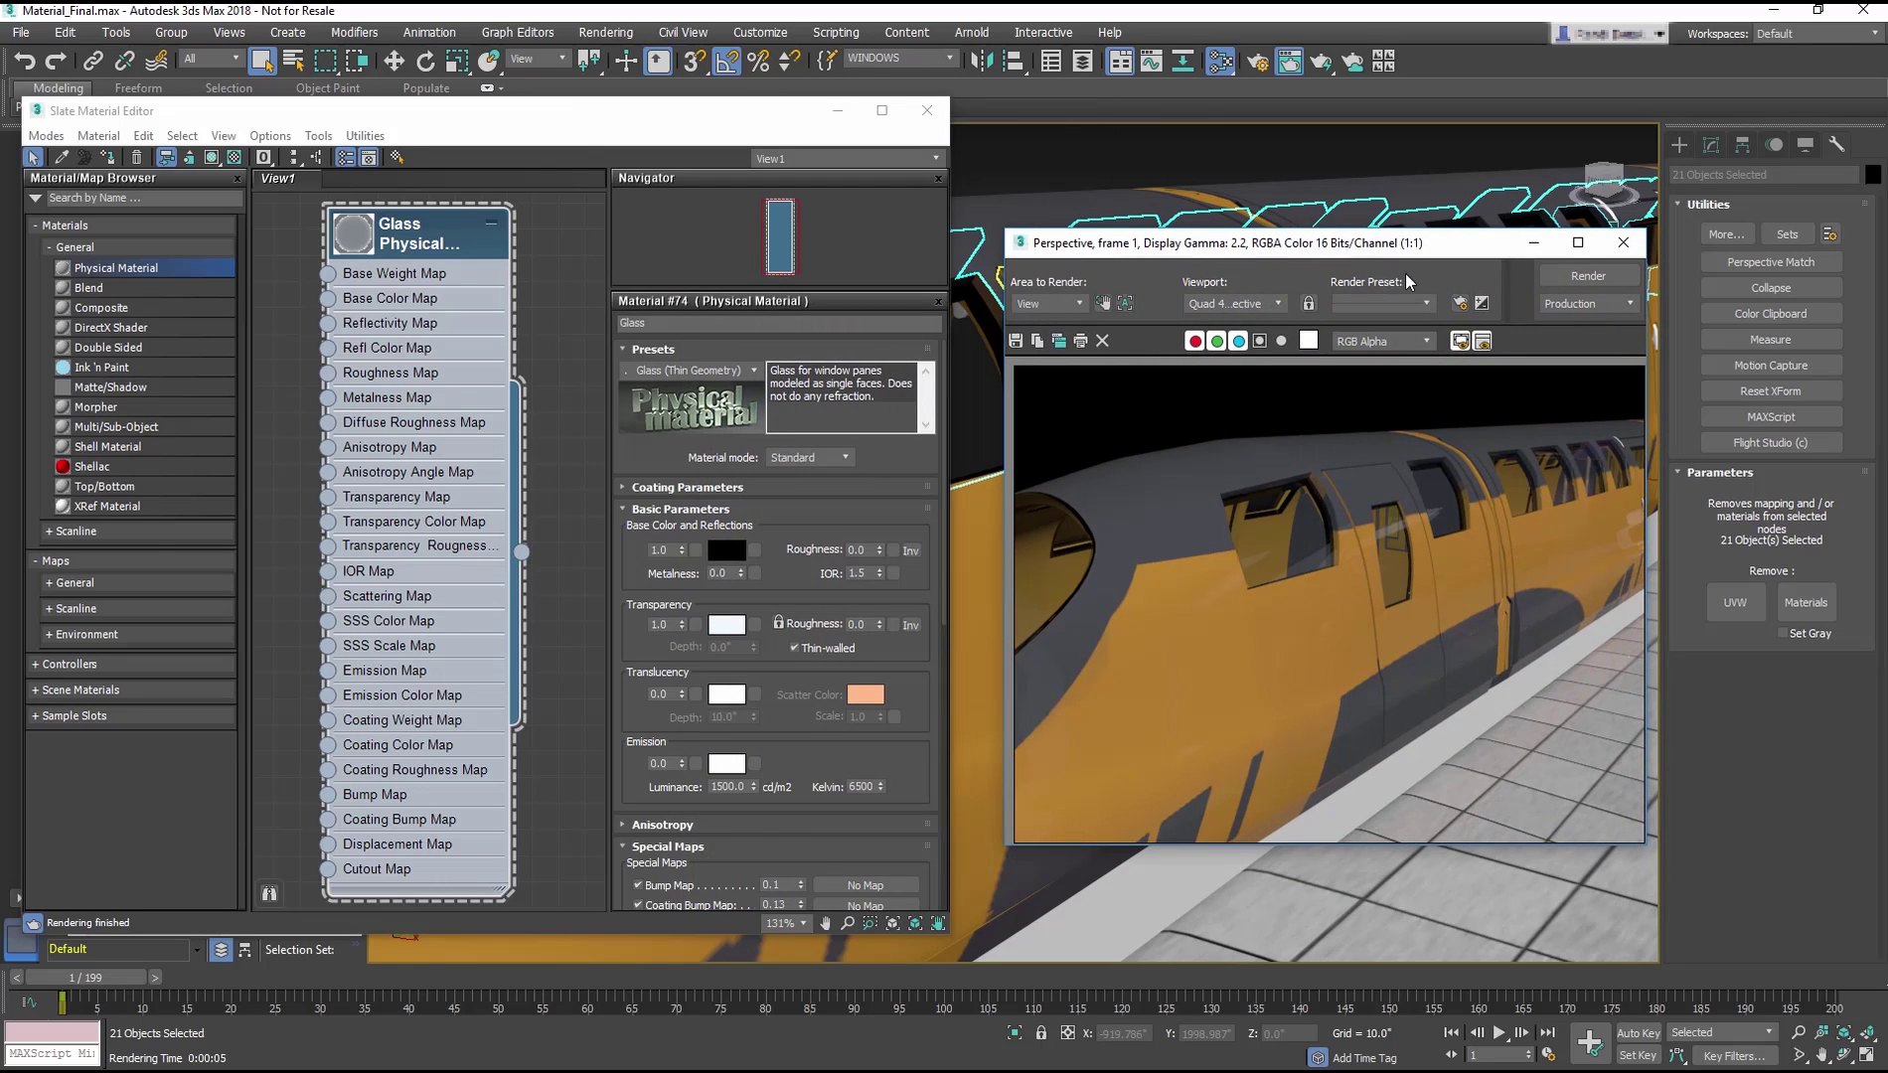
{"action": "left_click", "coordinate": [1625, 244]}
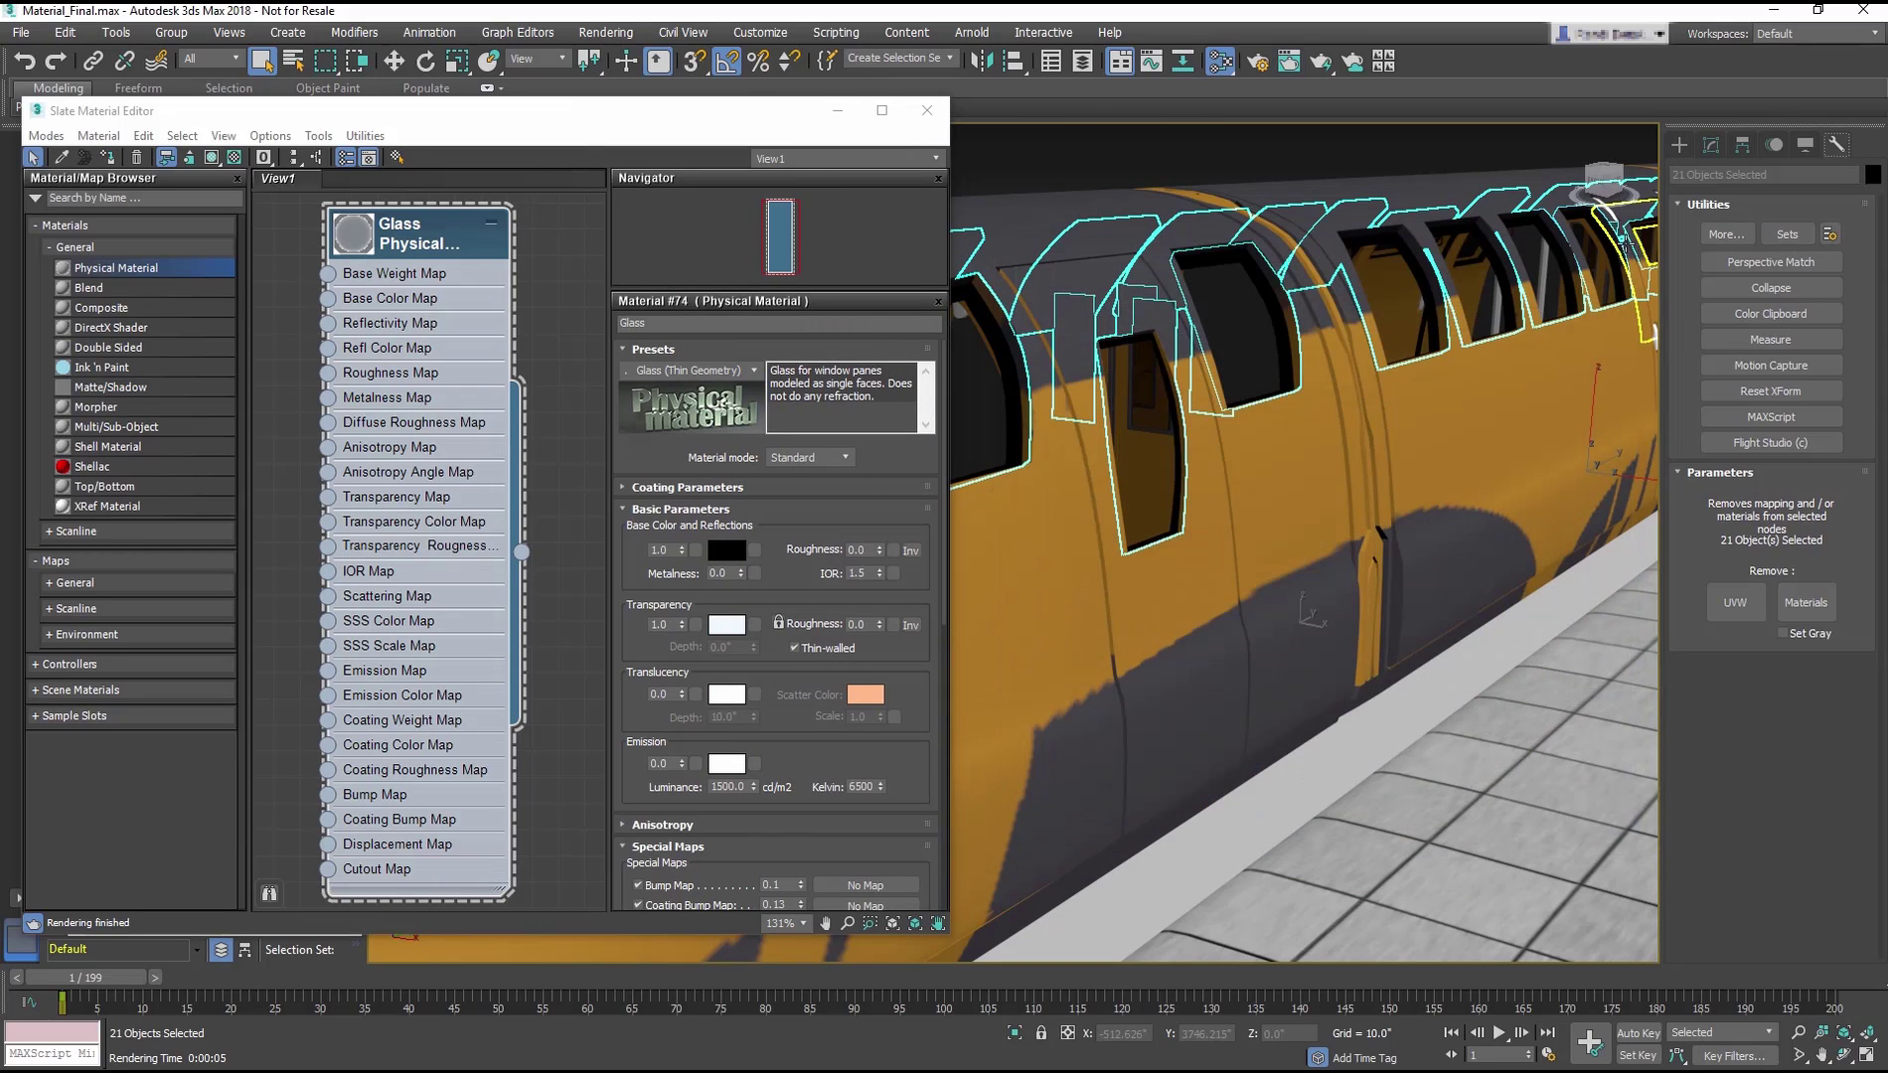
Step: In Render Setup, change the renderer from Scanline to ART Renderer and review its quality settings
{"action": "left_click", "coordinate": [1556, 250]}
{"action": "middle_click_drag", "start_coordinate": [1556, 251], "coordinate": [1434, 316]}
{"action": "scroll", "coordinate": [1434, 316], "scroll_direction": "up", "scroll_amount": 5}
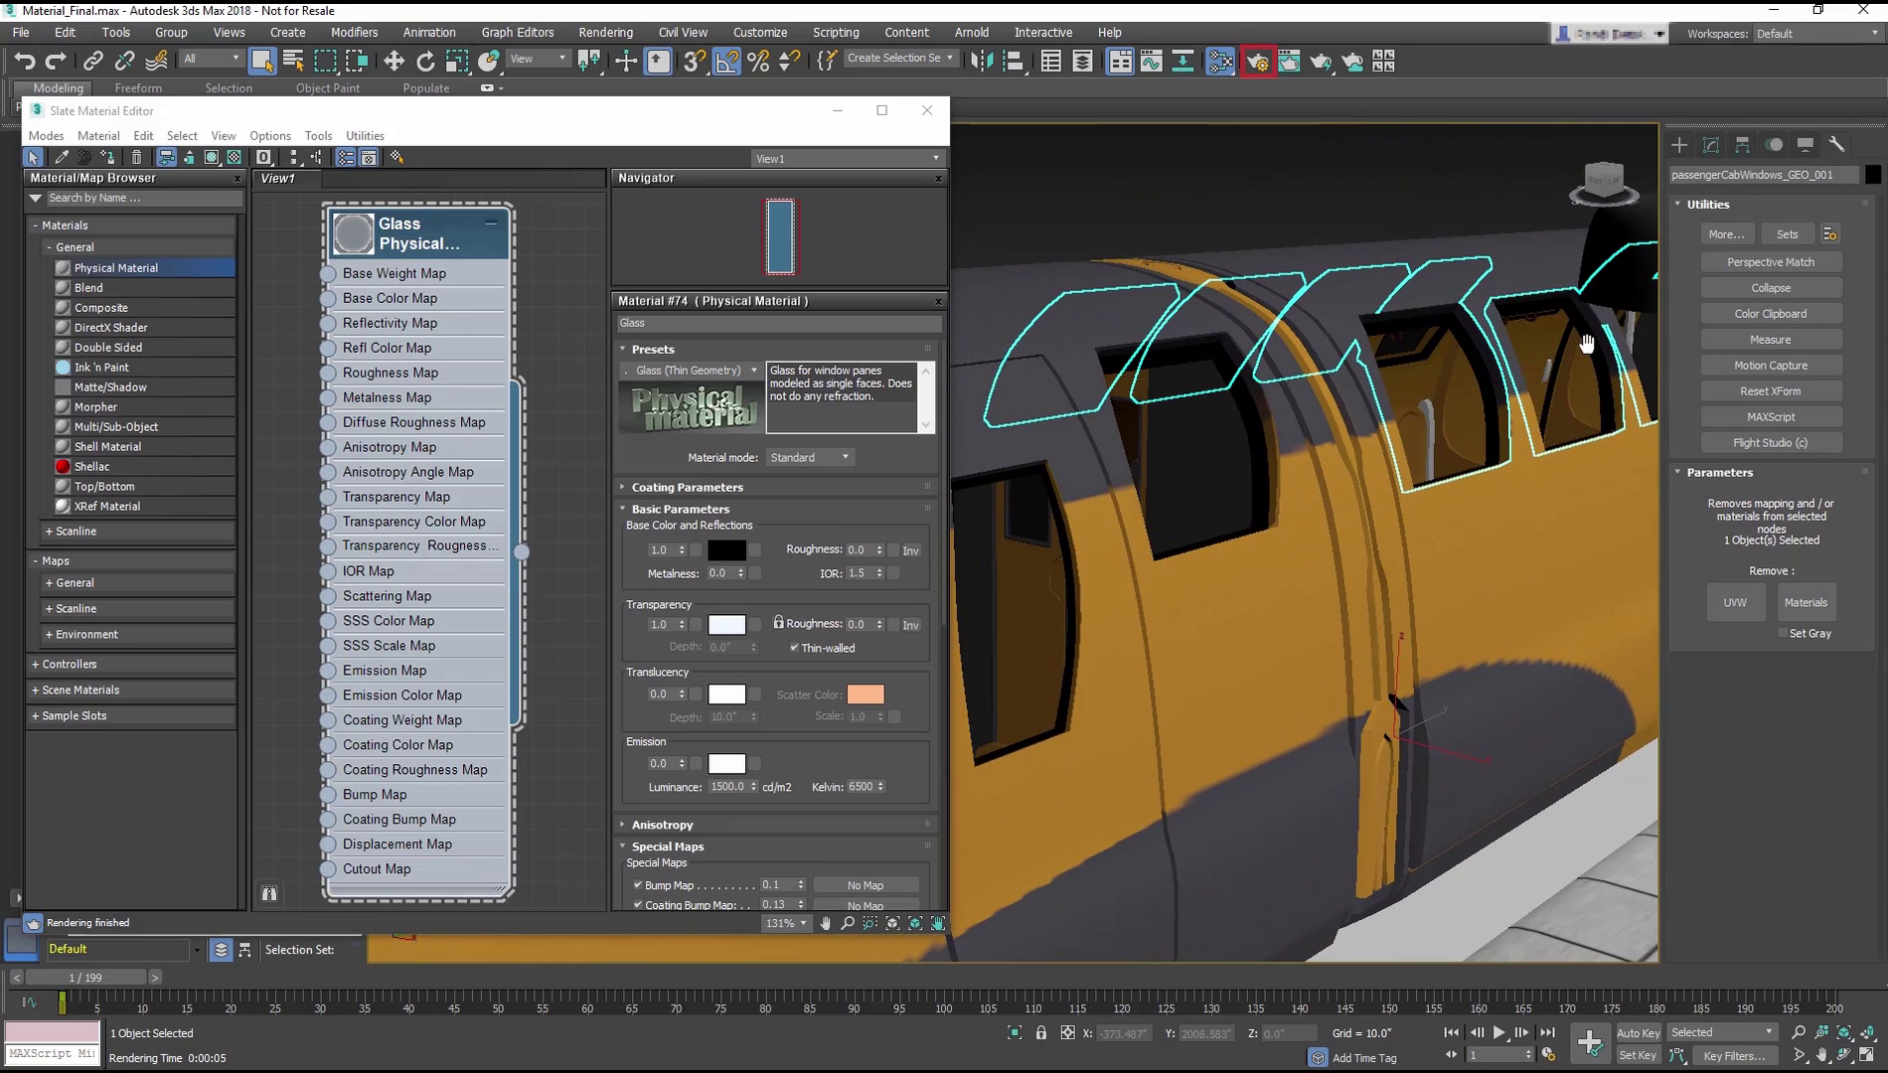
{"action": "left_click", "coordinate": [1361, 224]}
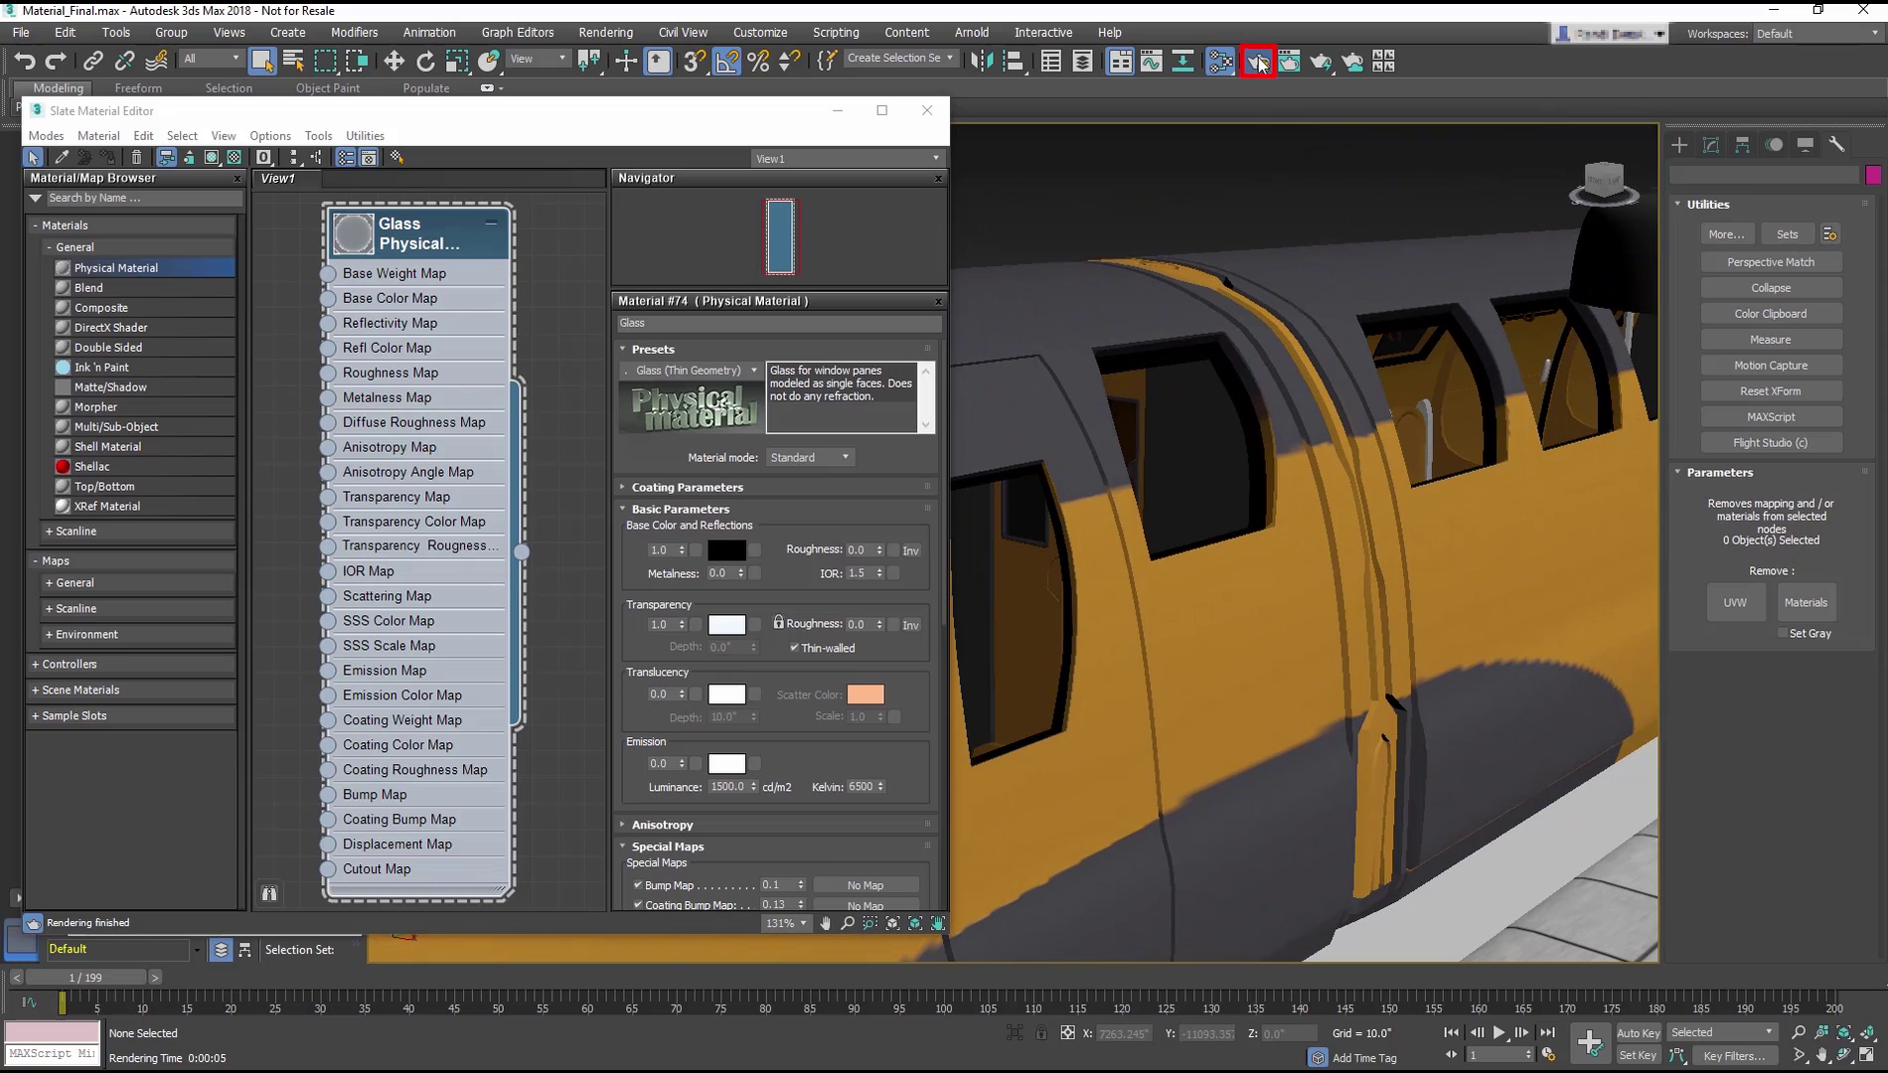
{"action": "left_click", "coordinate": [1258, 61]}
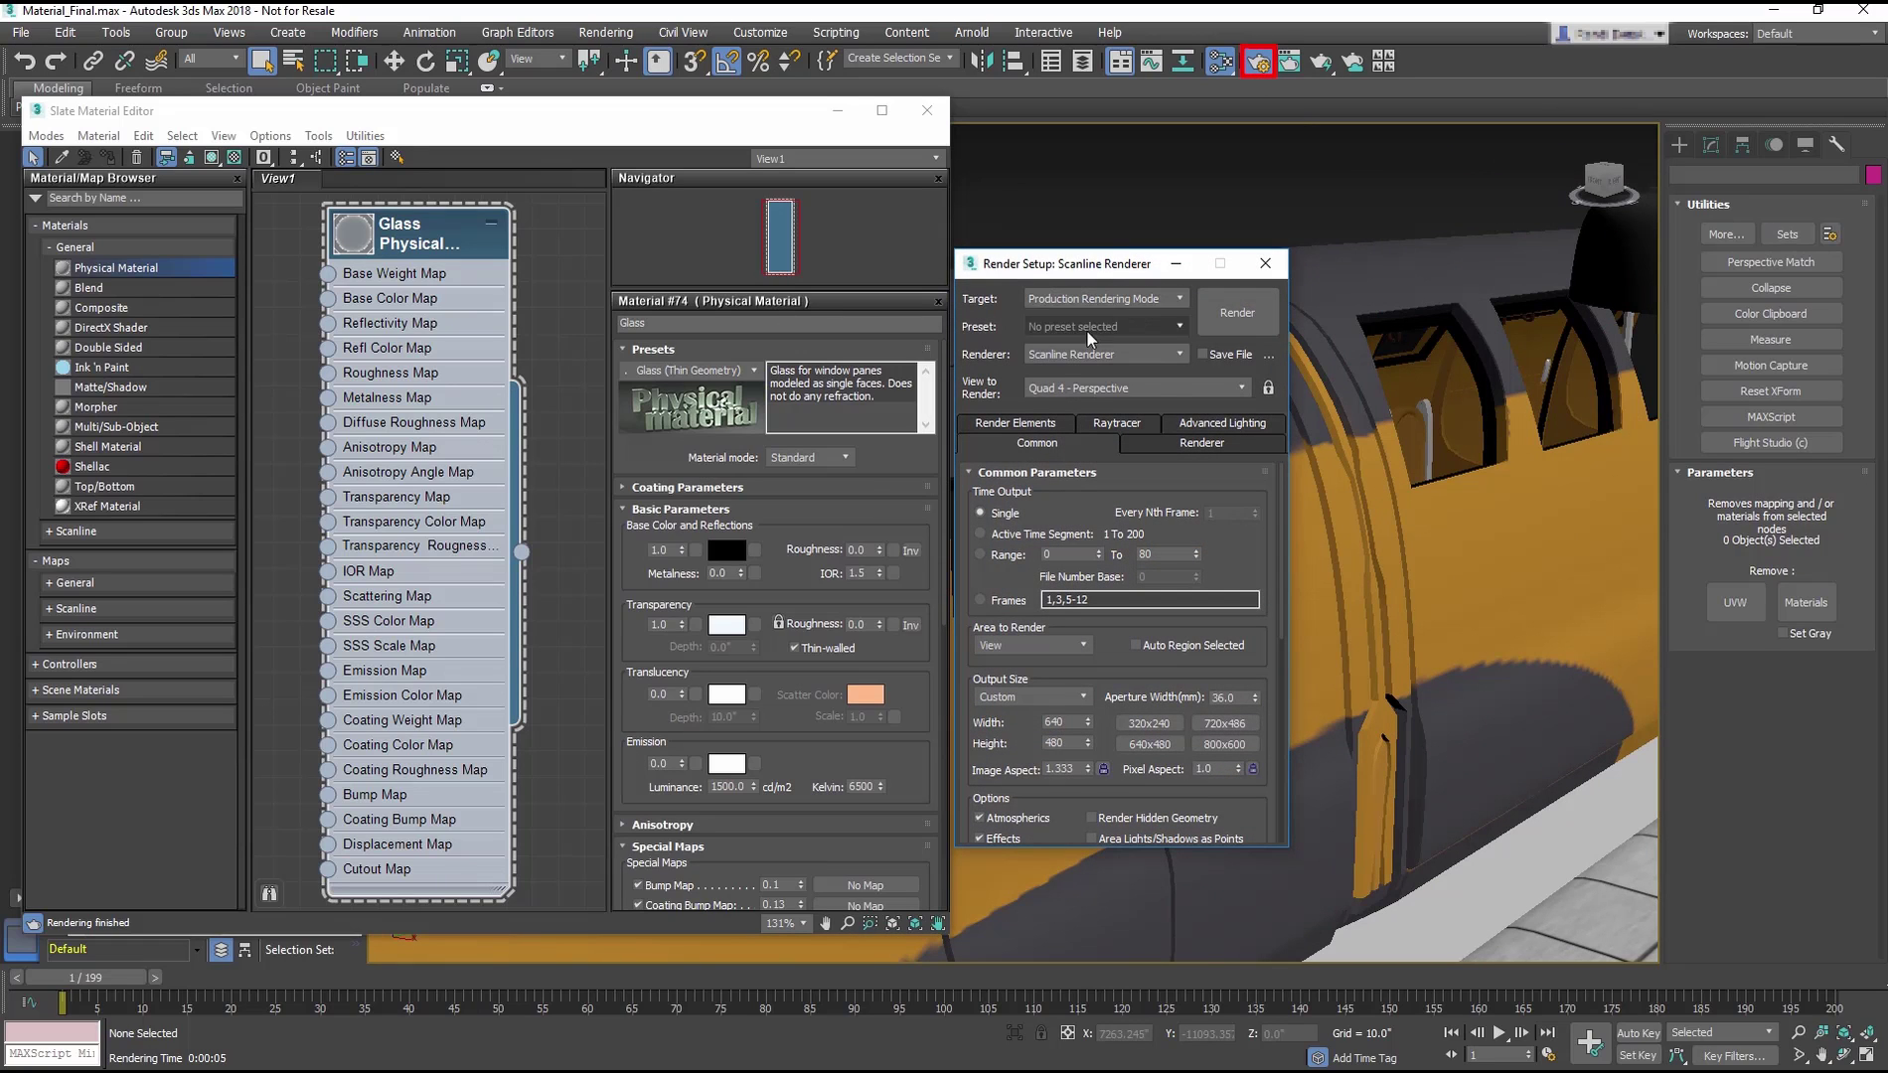
{"action": "left_click", "coordinate": [1127, 355]}
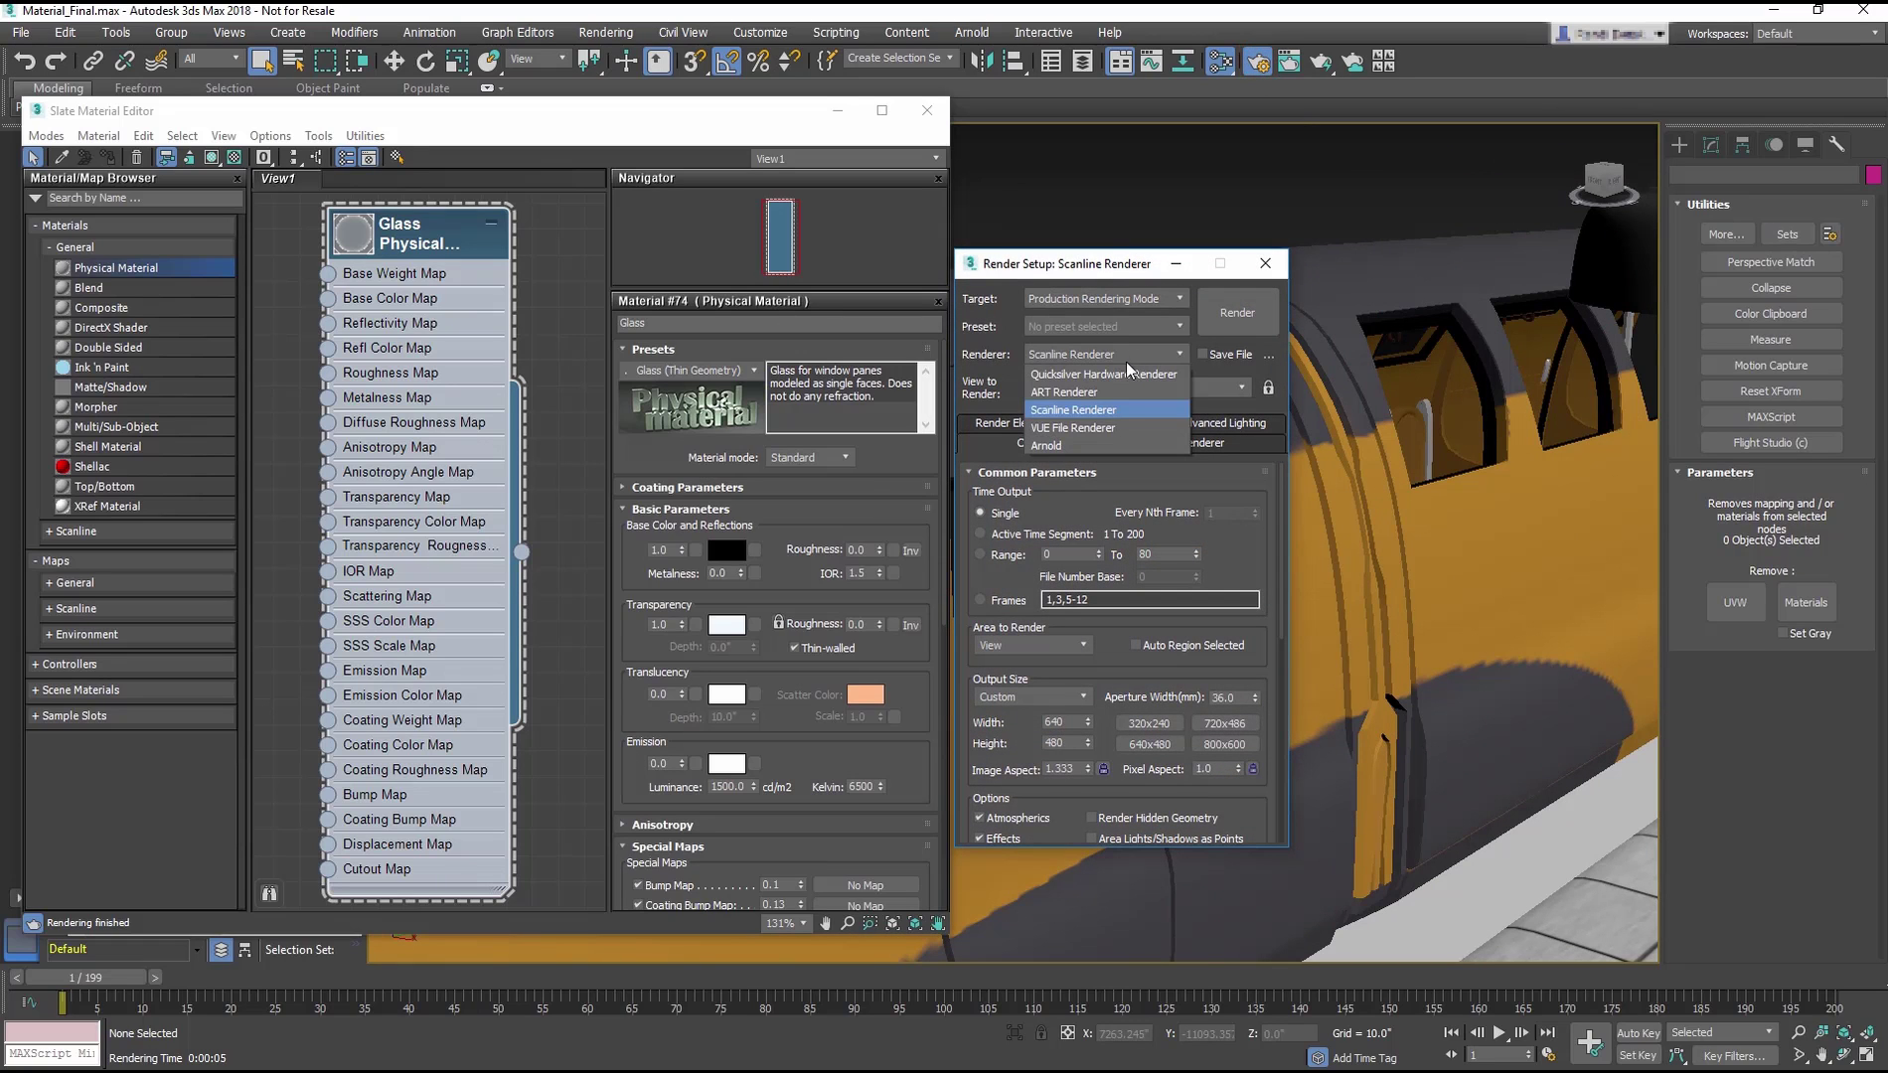
{"action": "left_click", "coordinate": [1061, 393]}
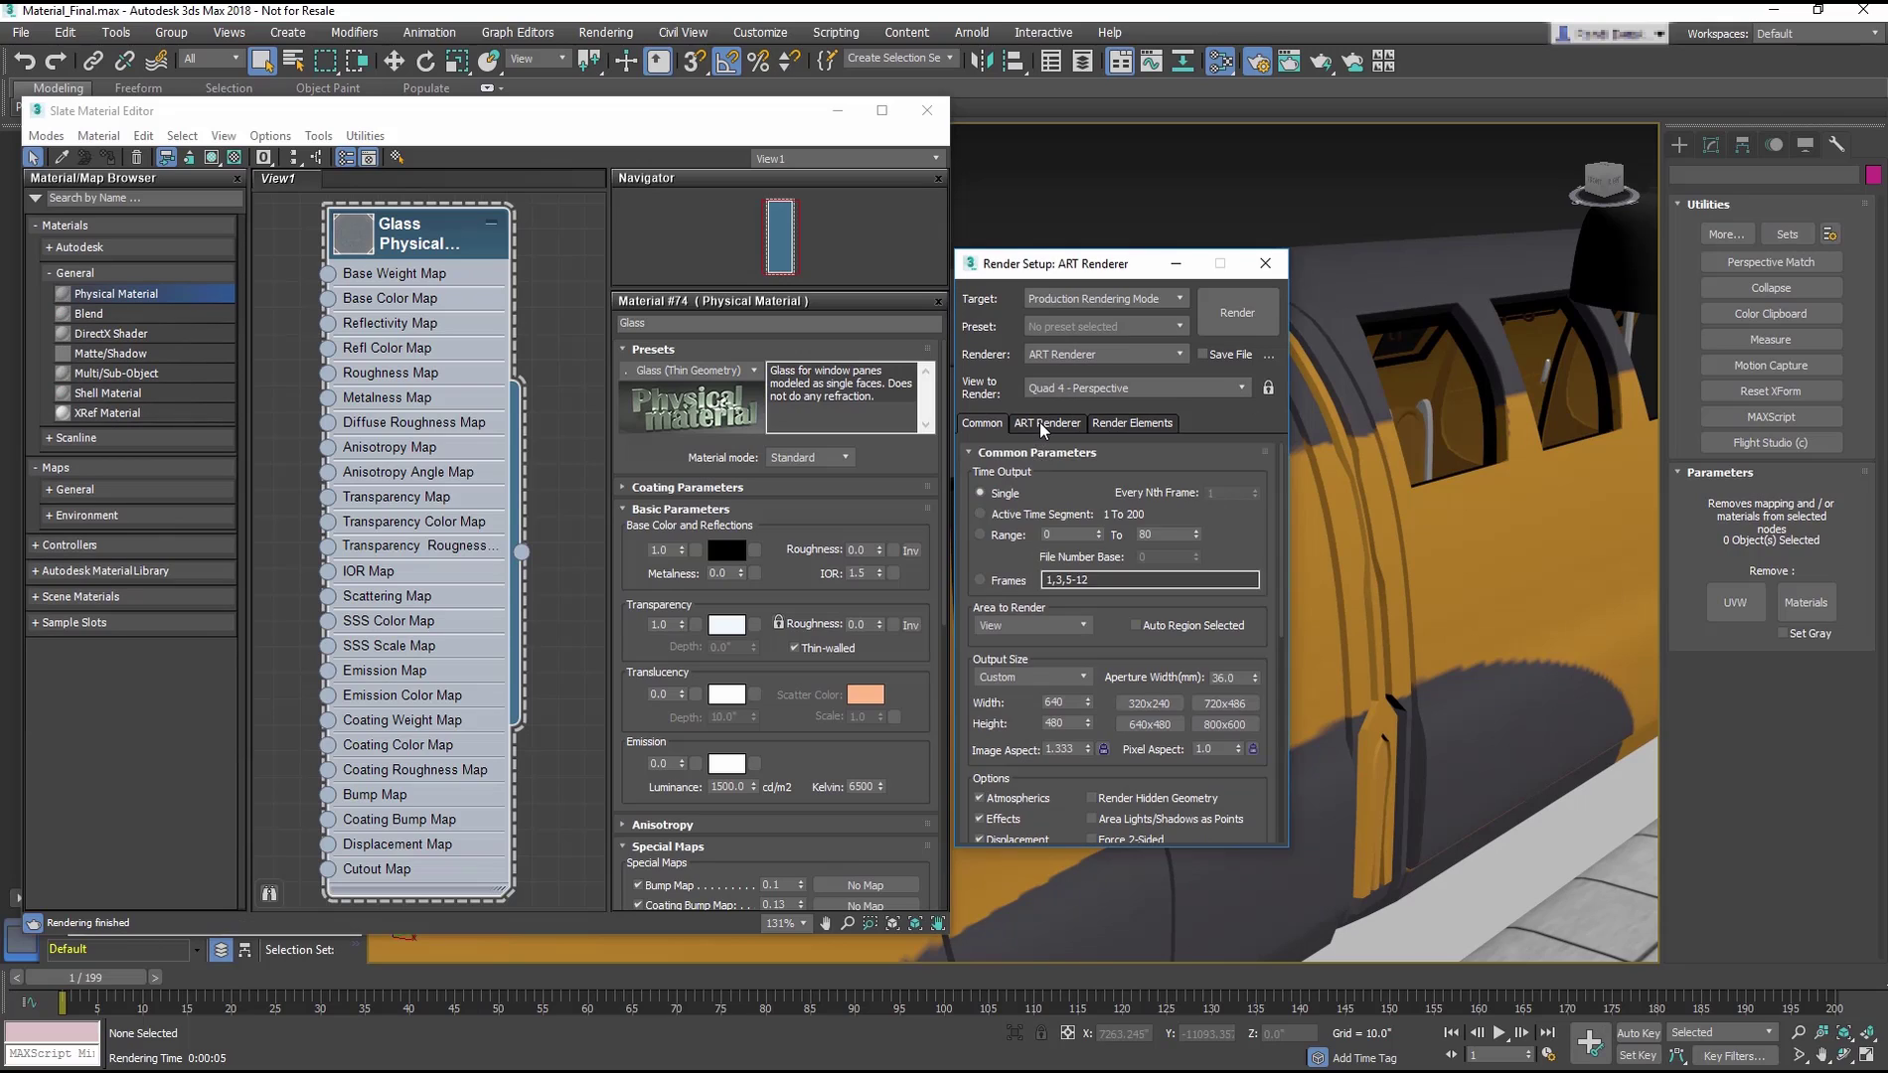
{"action": "left_click", "coordinate": [1039, 422]}
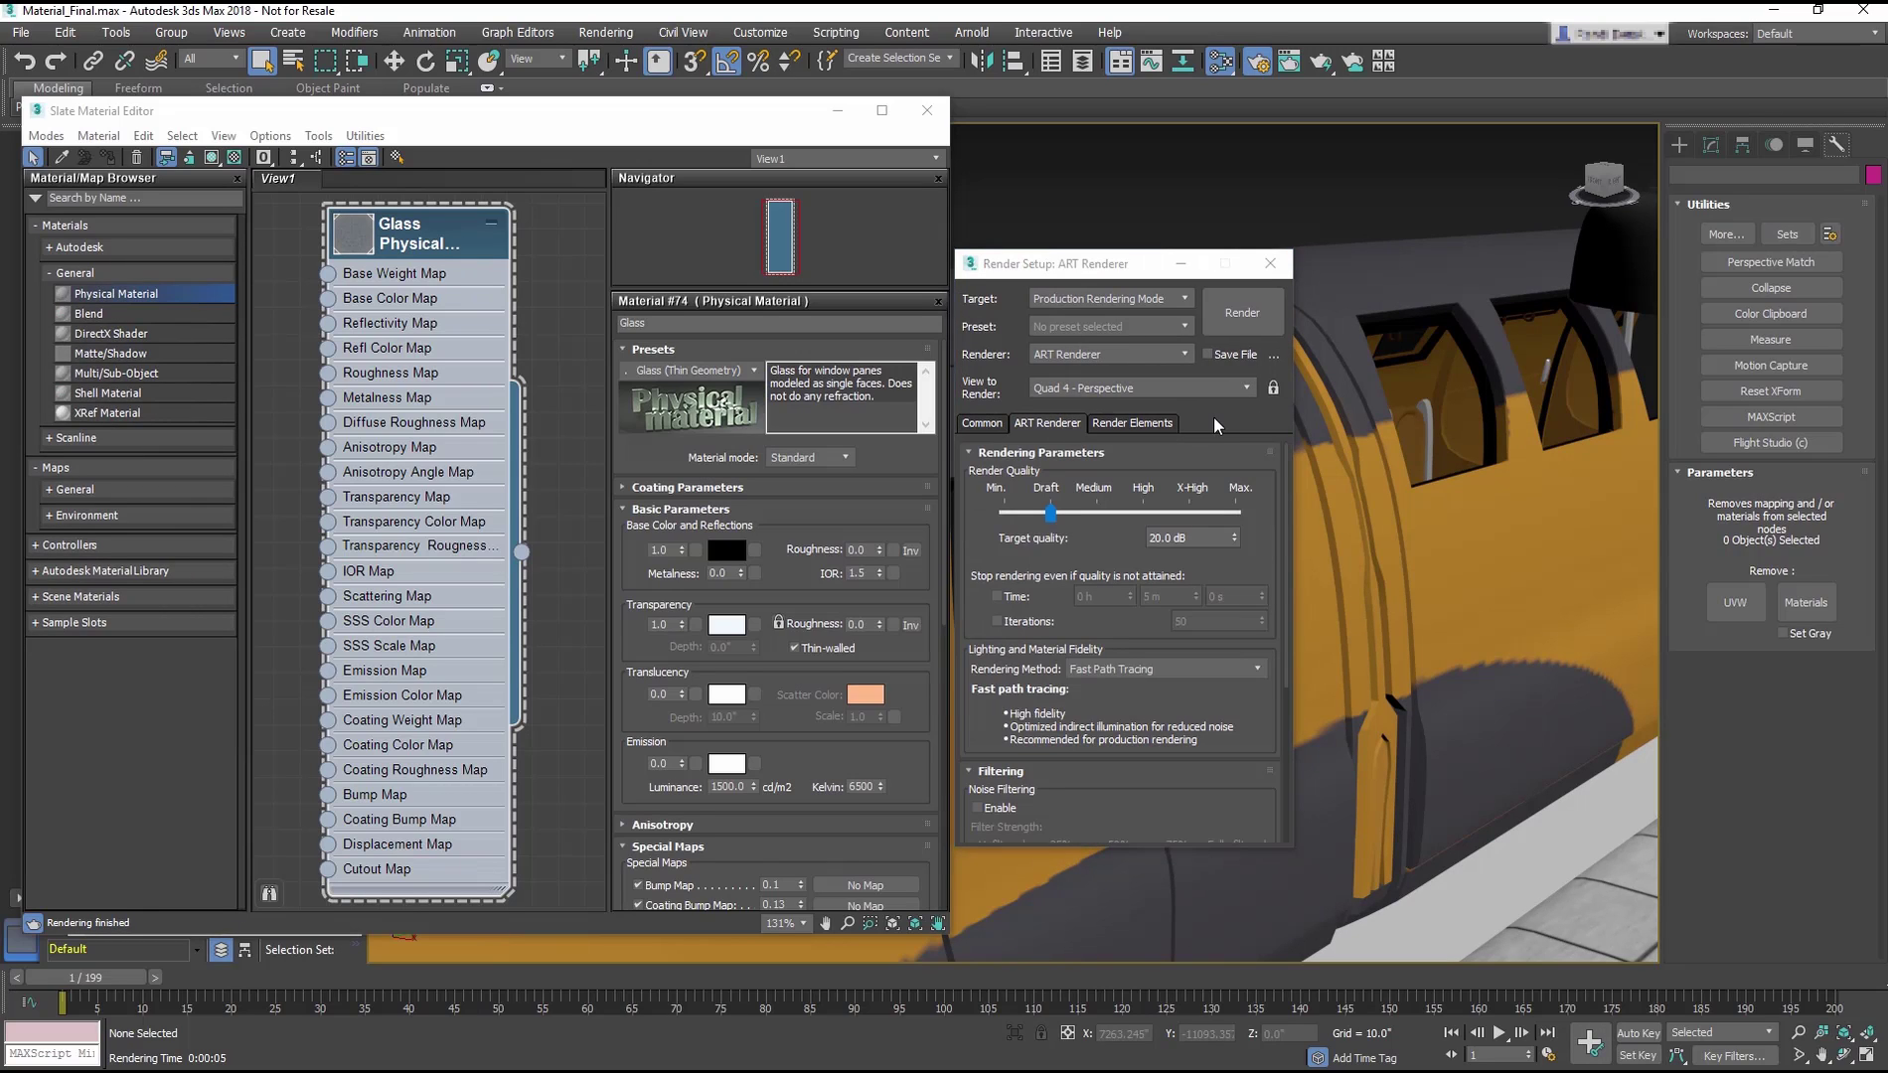
{"action": "left_click", "coordinate": [1271, 265]}
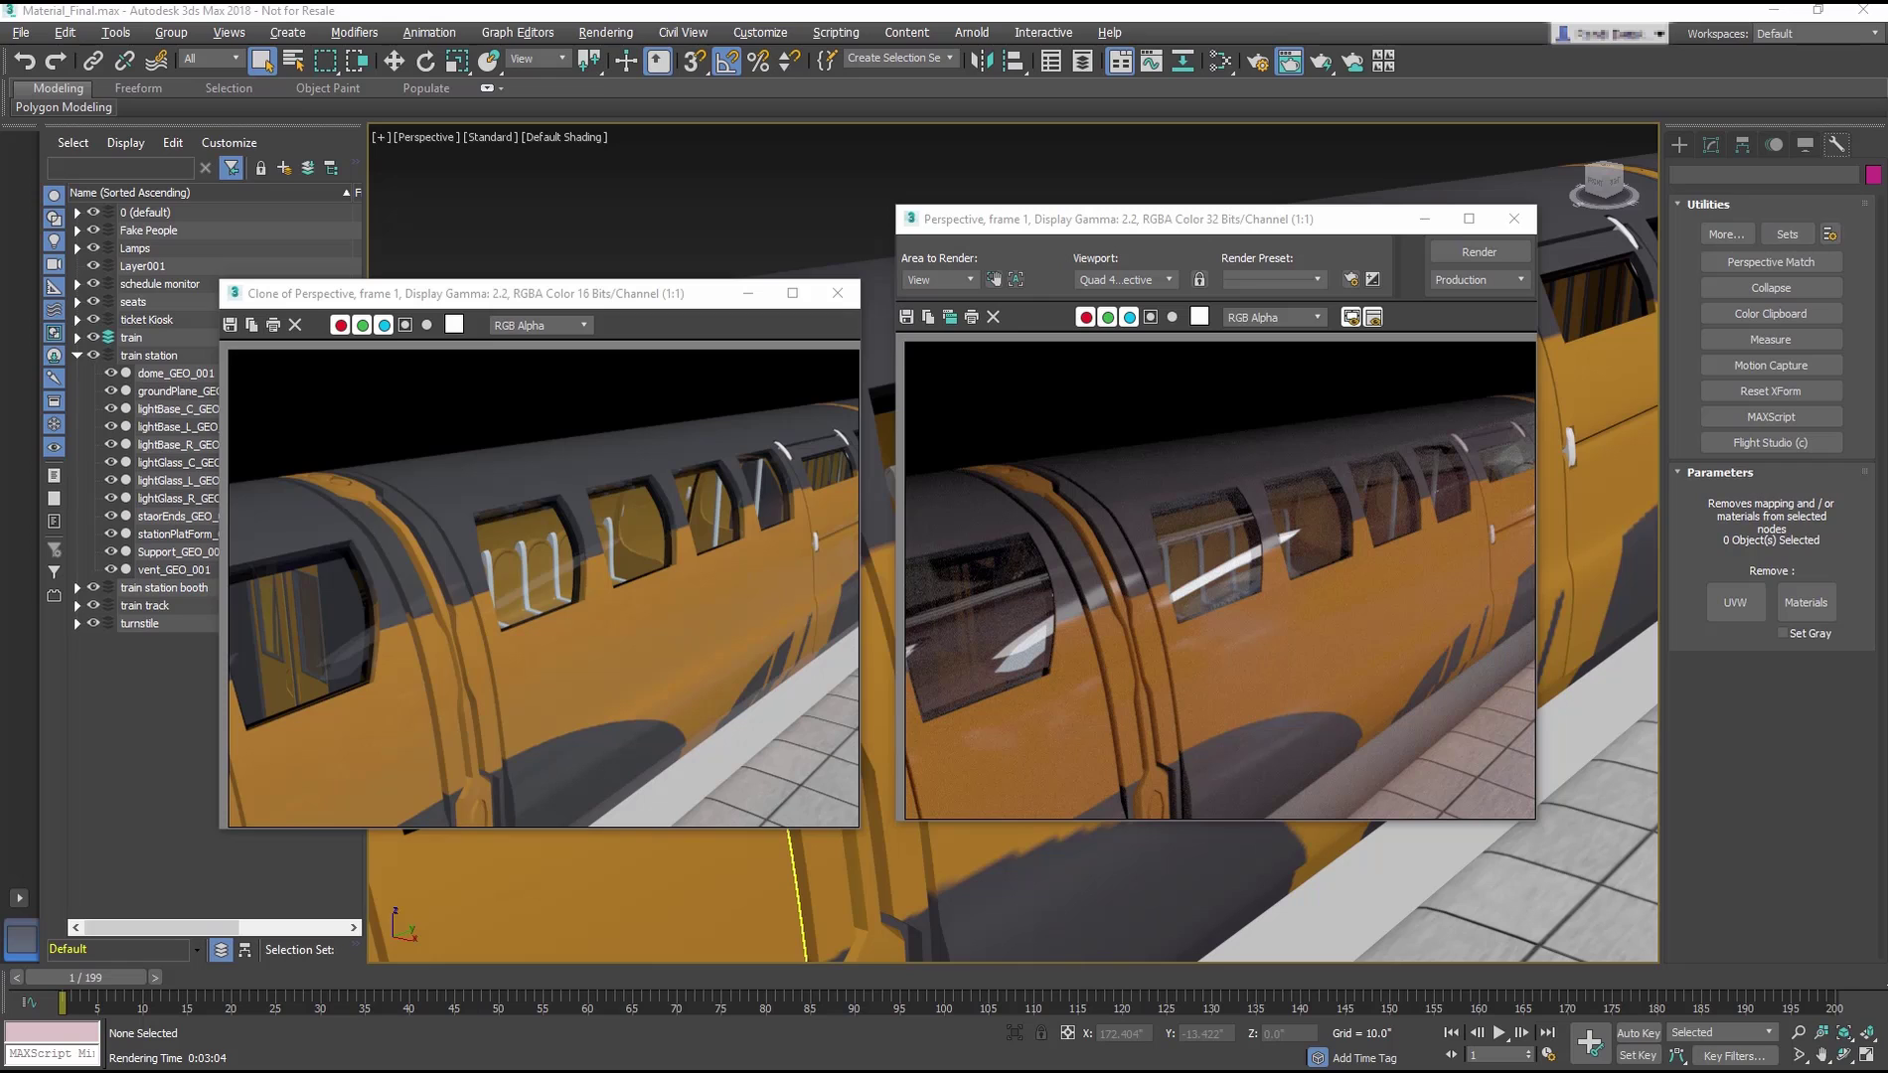
Step: Check exposure in Environment and Effects while the ART render builds beside the cloned render
{"action": "left_click", "coordinate": [1372, 279]}
{"action": "left_click_drag", "start_coordinate": [1426, 307], "coordinate": [1533, 364]}
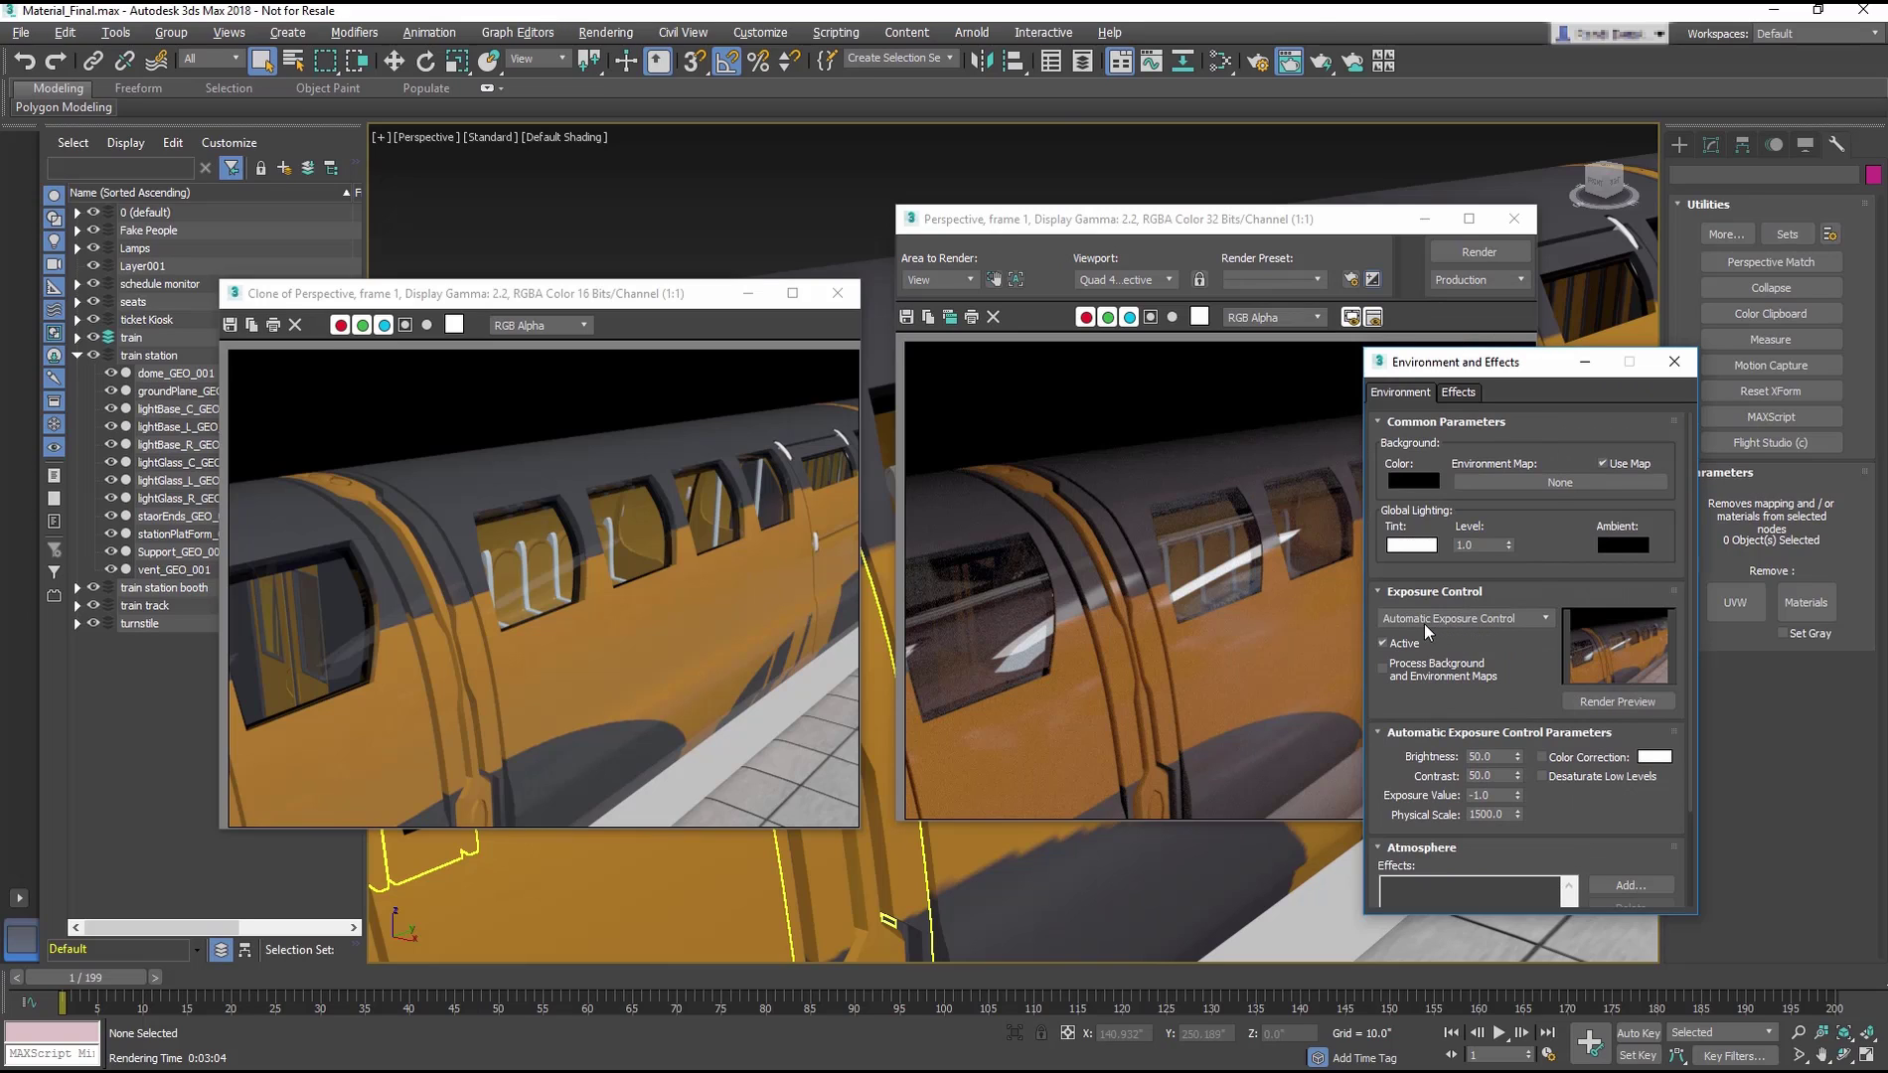
{"action": "left_click", "coordinate": [1673, 365]}
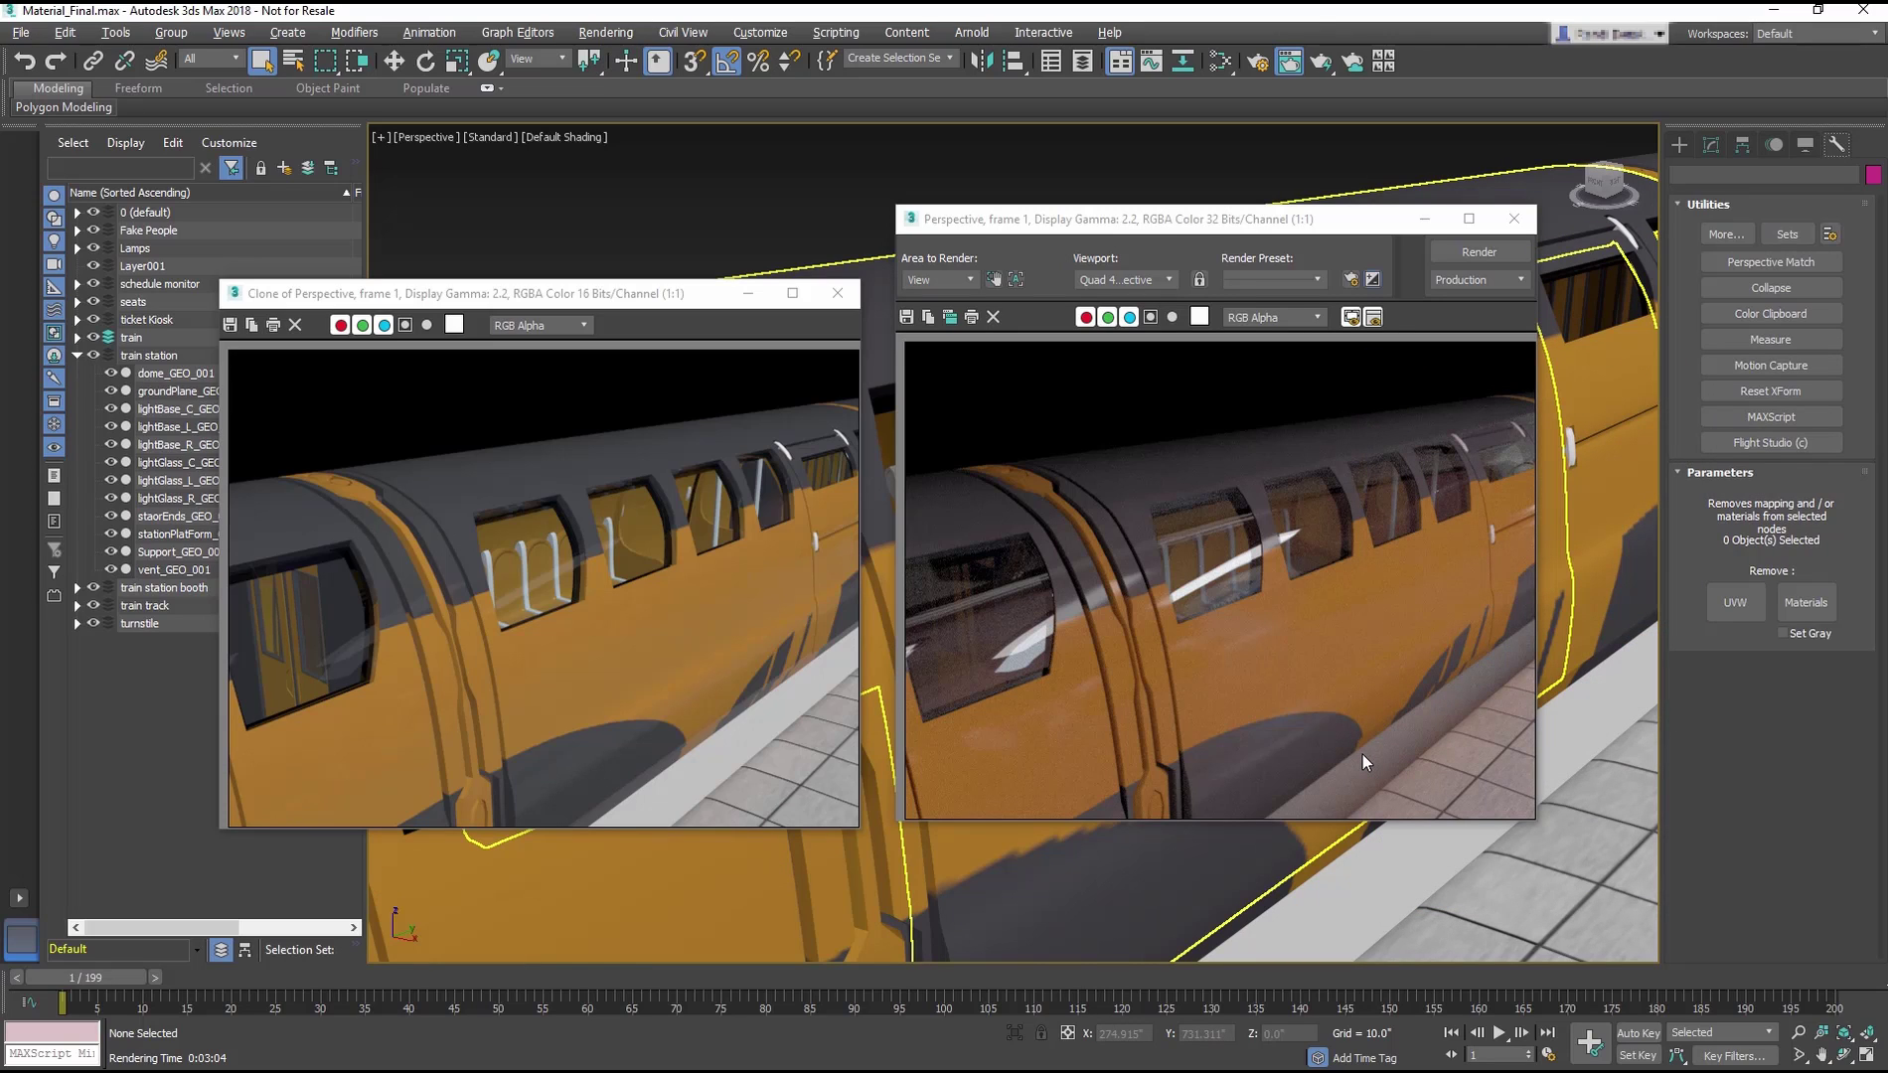
{"action": "left_click", "coordinate": [1574, 847]}
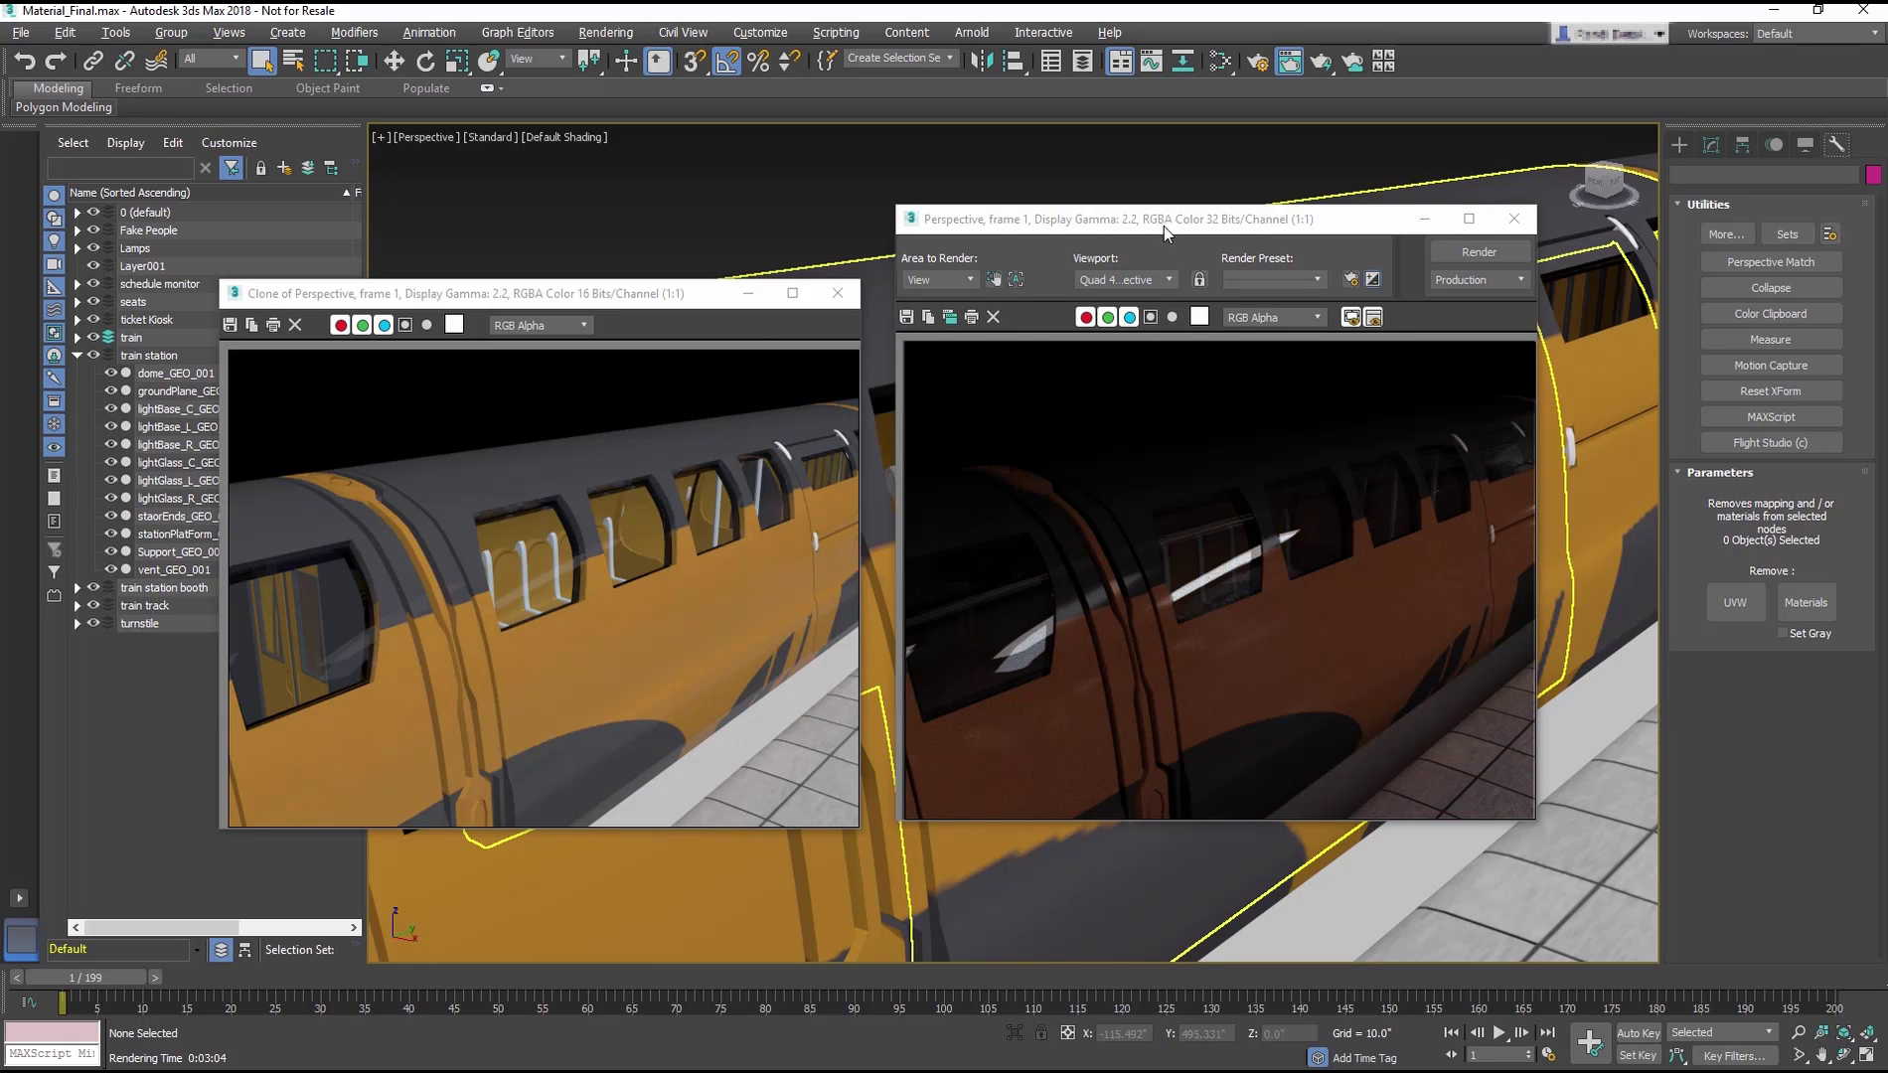
{"action": "left_click_drag", "start_coordinate": [1166, 219], "coordinate": [1167, 212]}
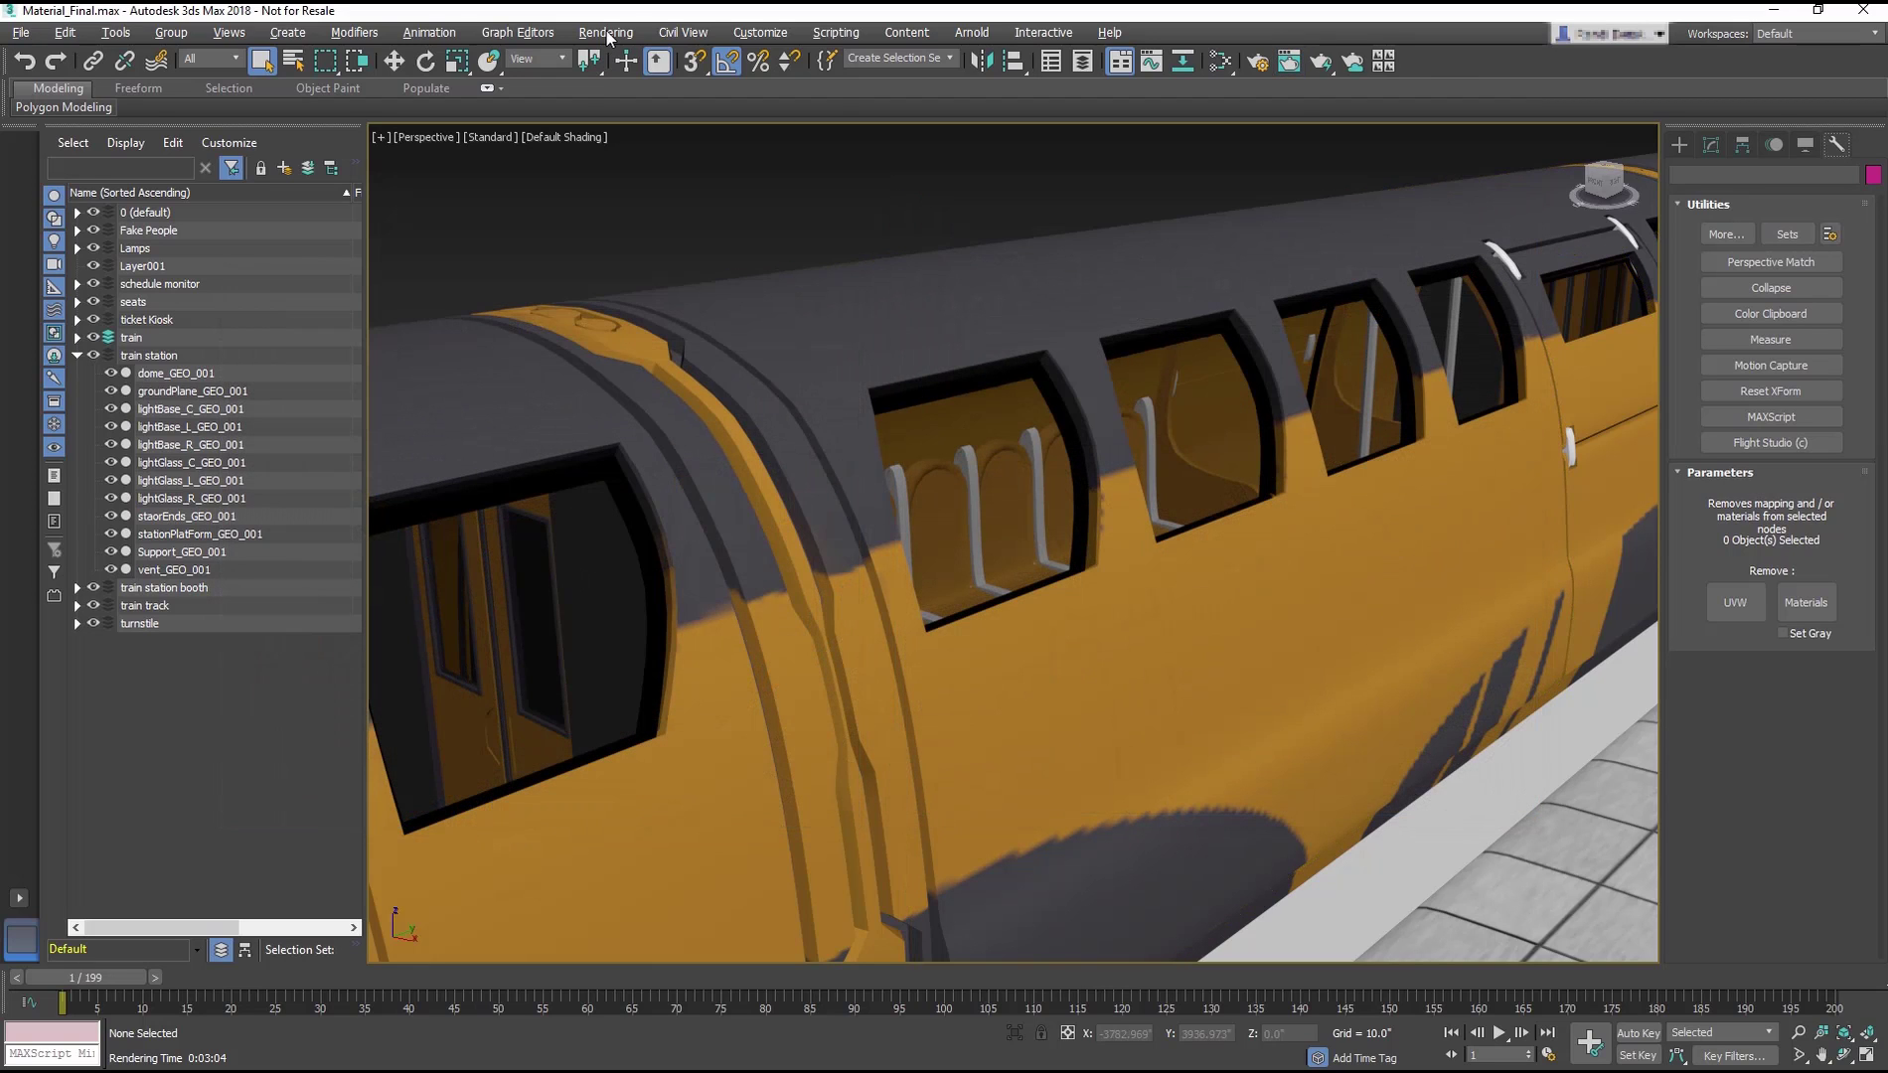
Step: Switch exposure control to Linear Exposure Control, preview it, and render a test frame
{"action": "left_click", "coordinate": [606, 33]}
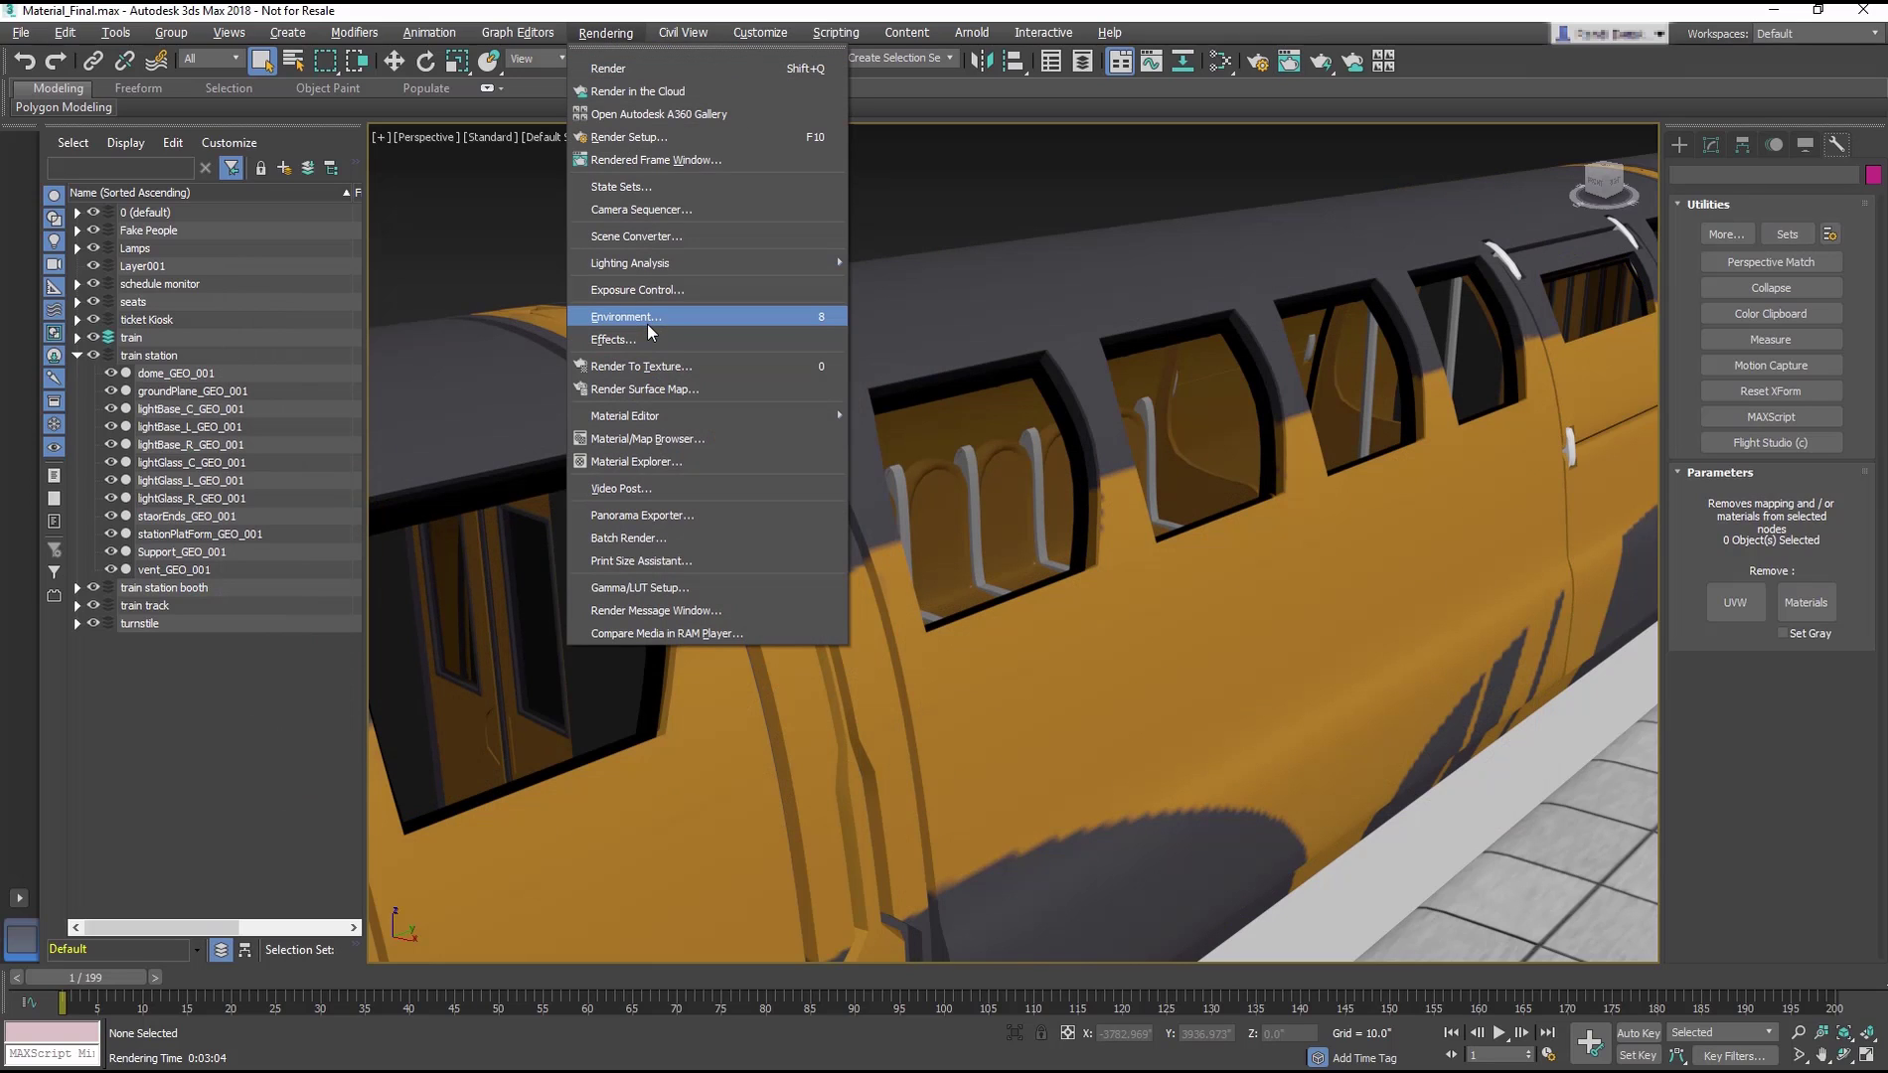
{"action": "left_click", "coordinate": [776, 317]}
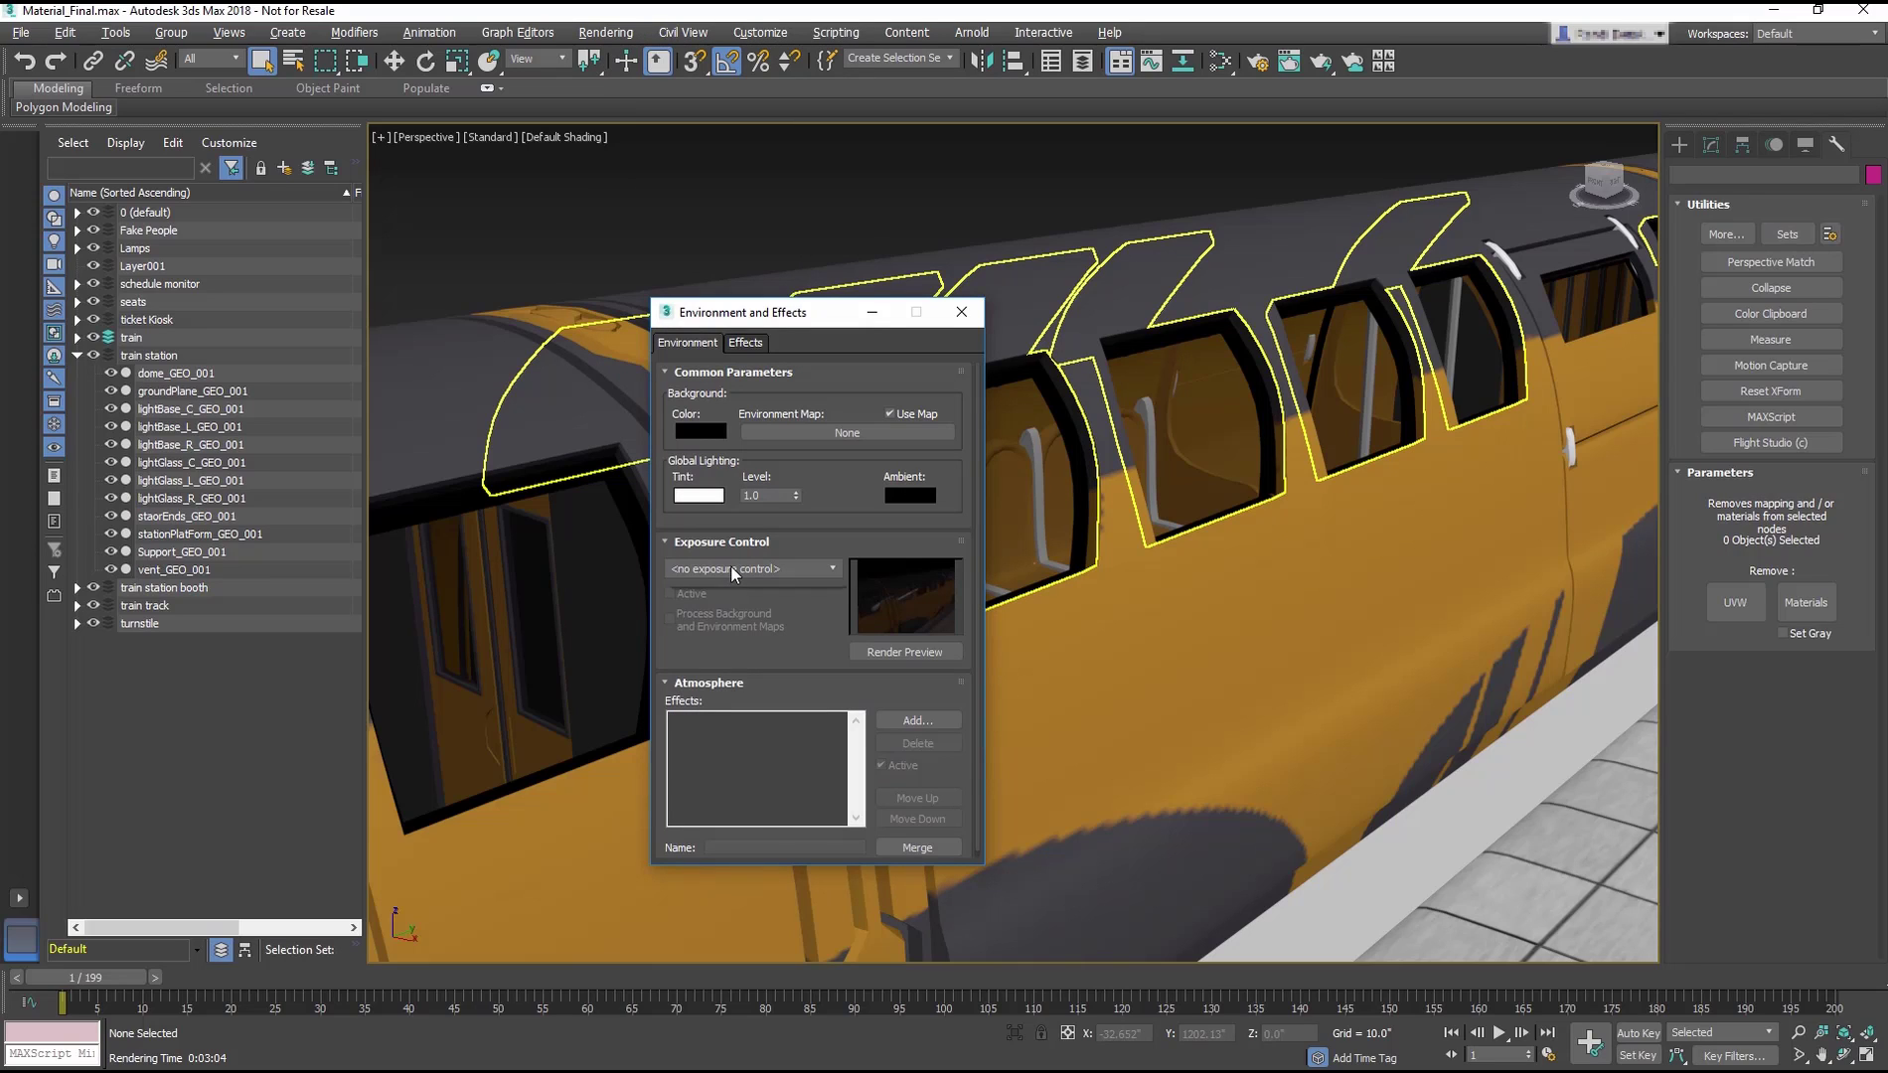
{"action": "left_click", "coordinate": [730, 565]}
{"action": "left_click", "coordinate": [729, 614]}
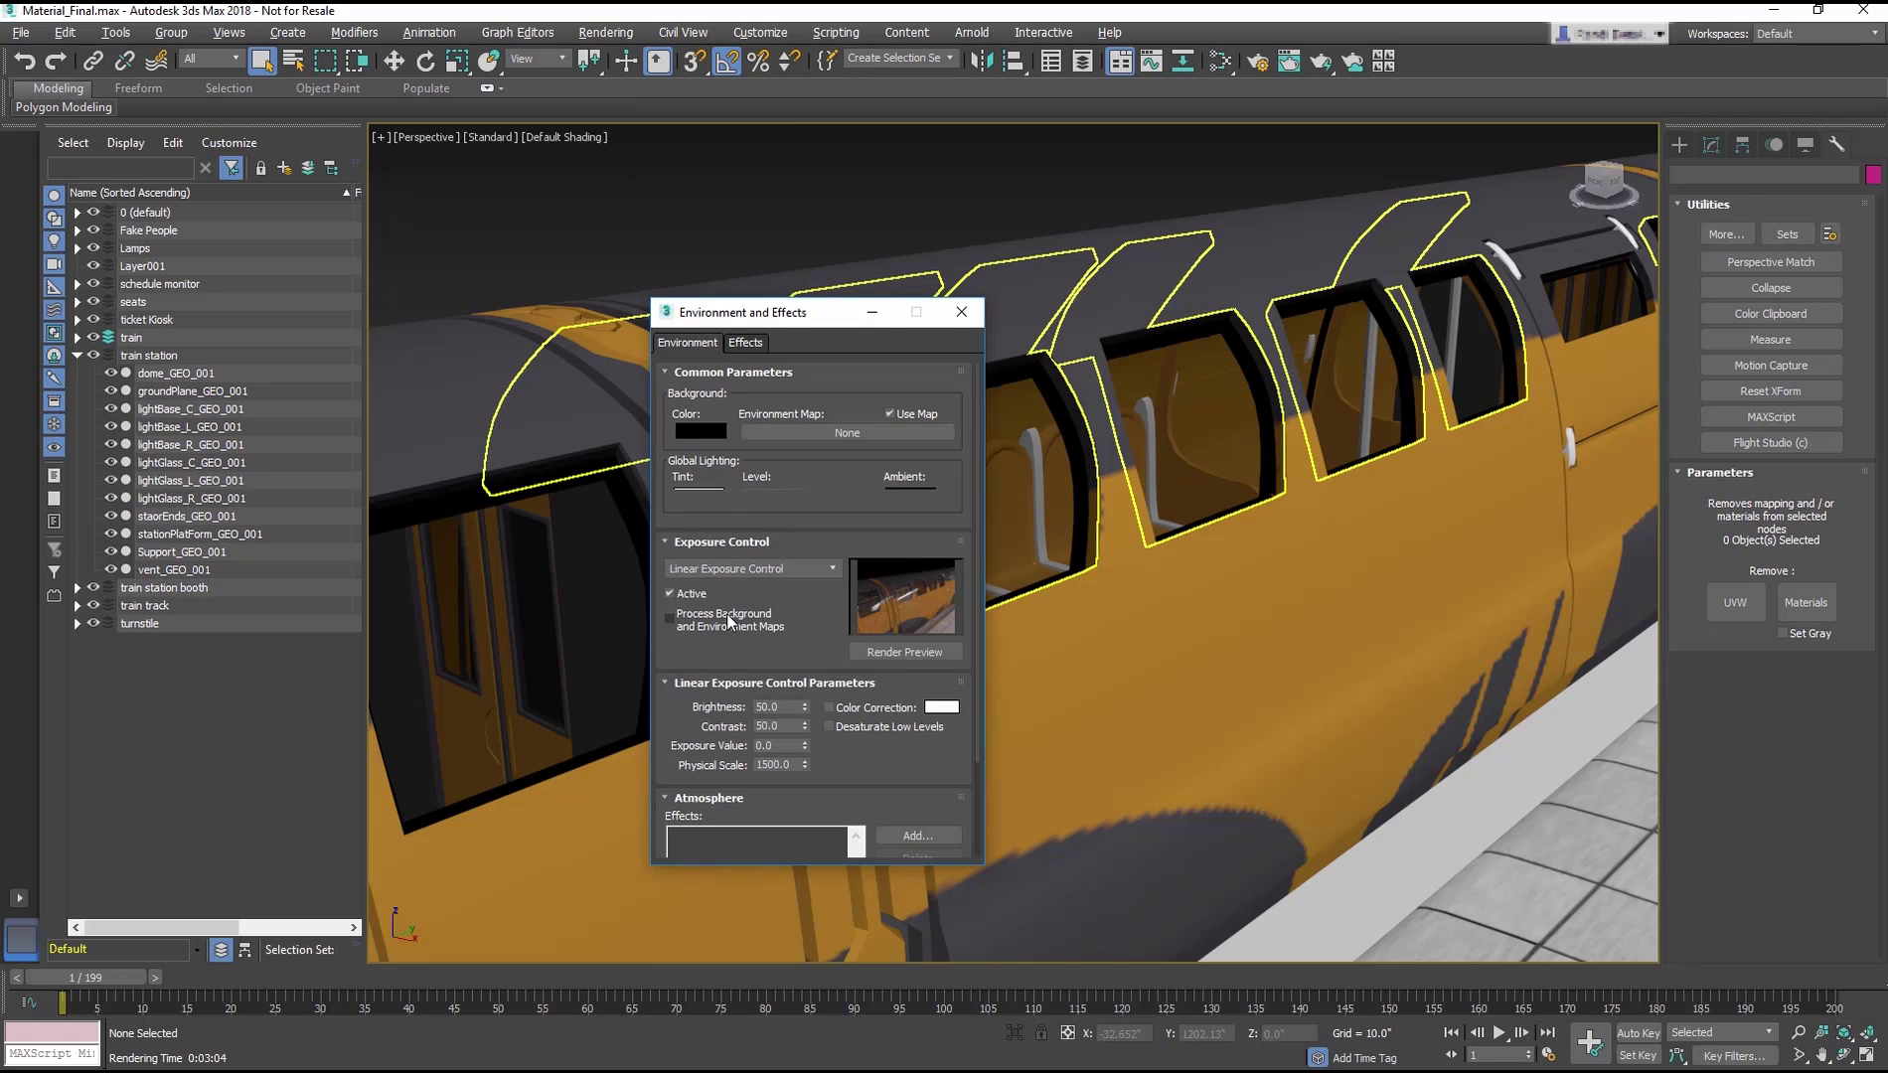
{"action": "left_click", "coordinate": [875, 652]}
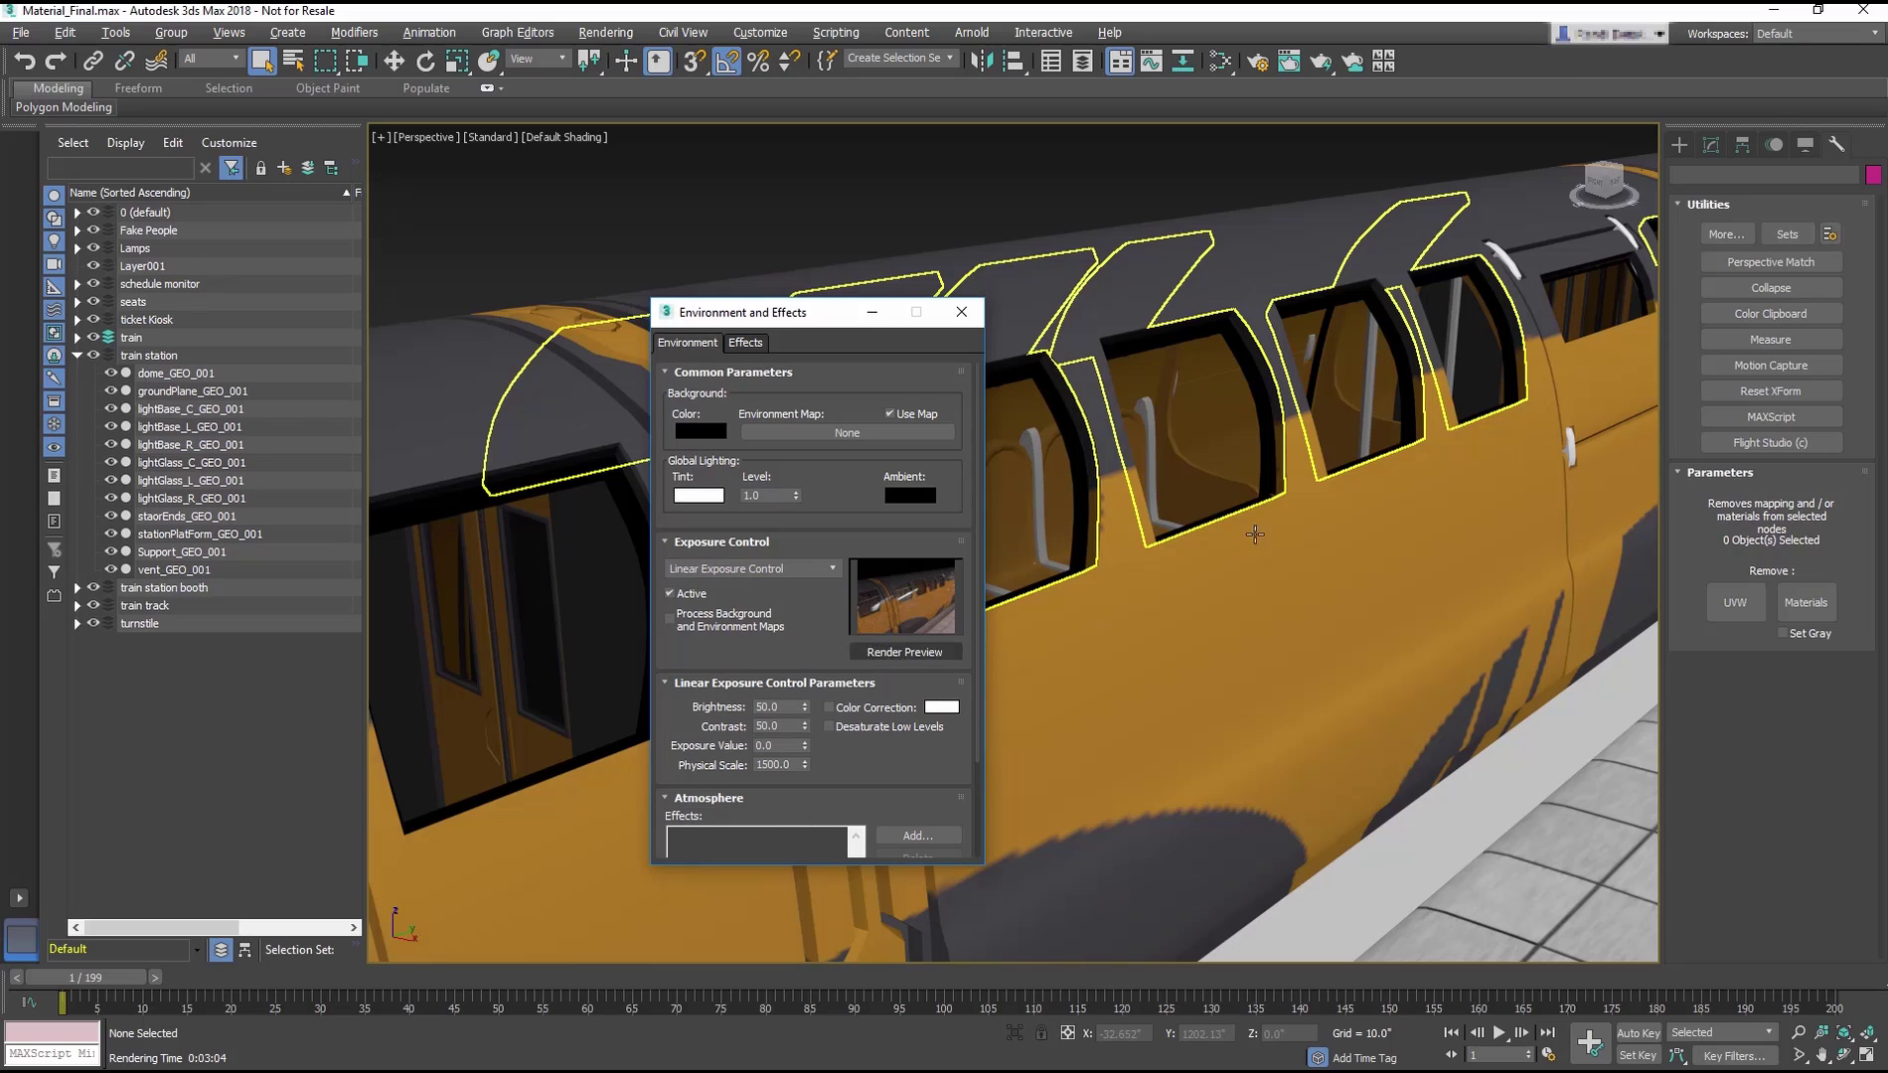
{"action": "left_click", "coordinate": [1320, 62]}
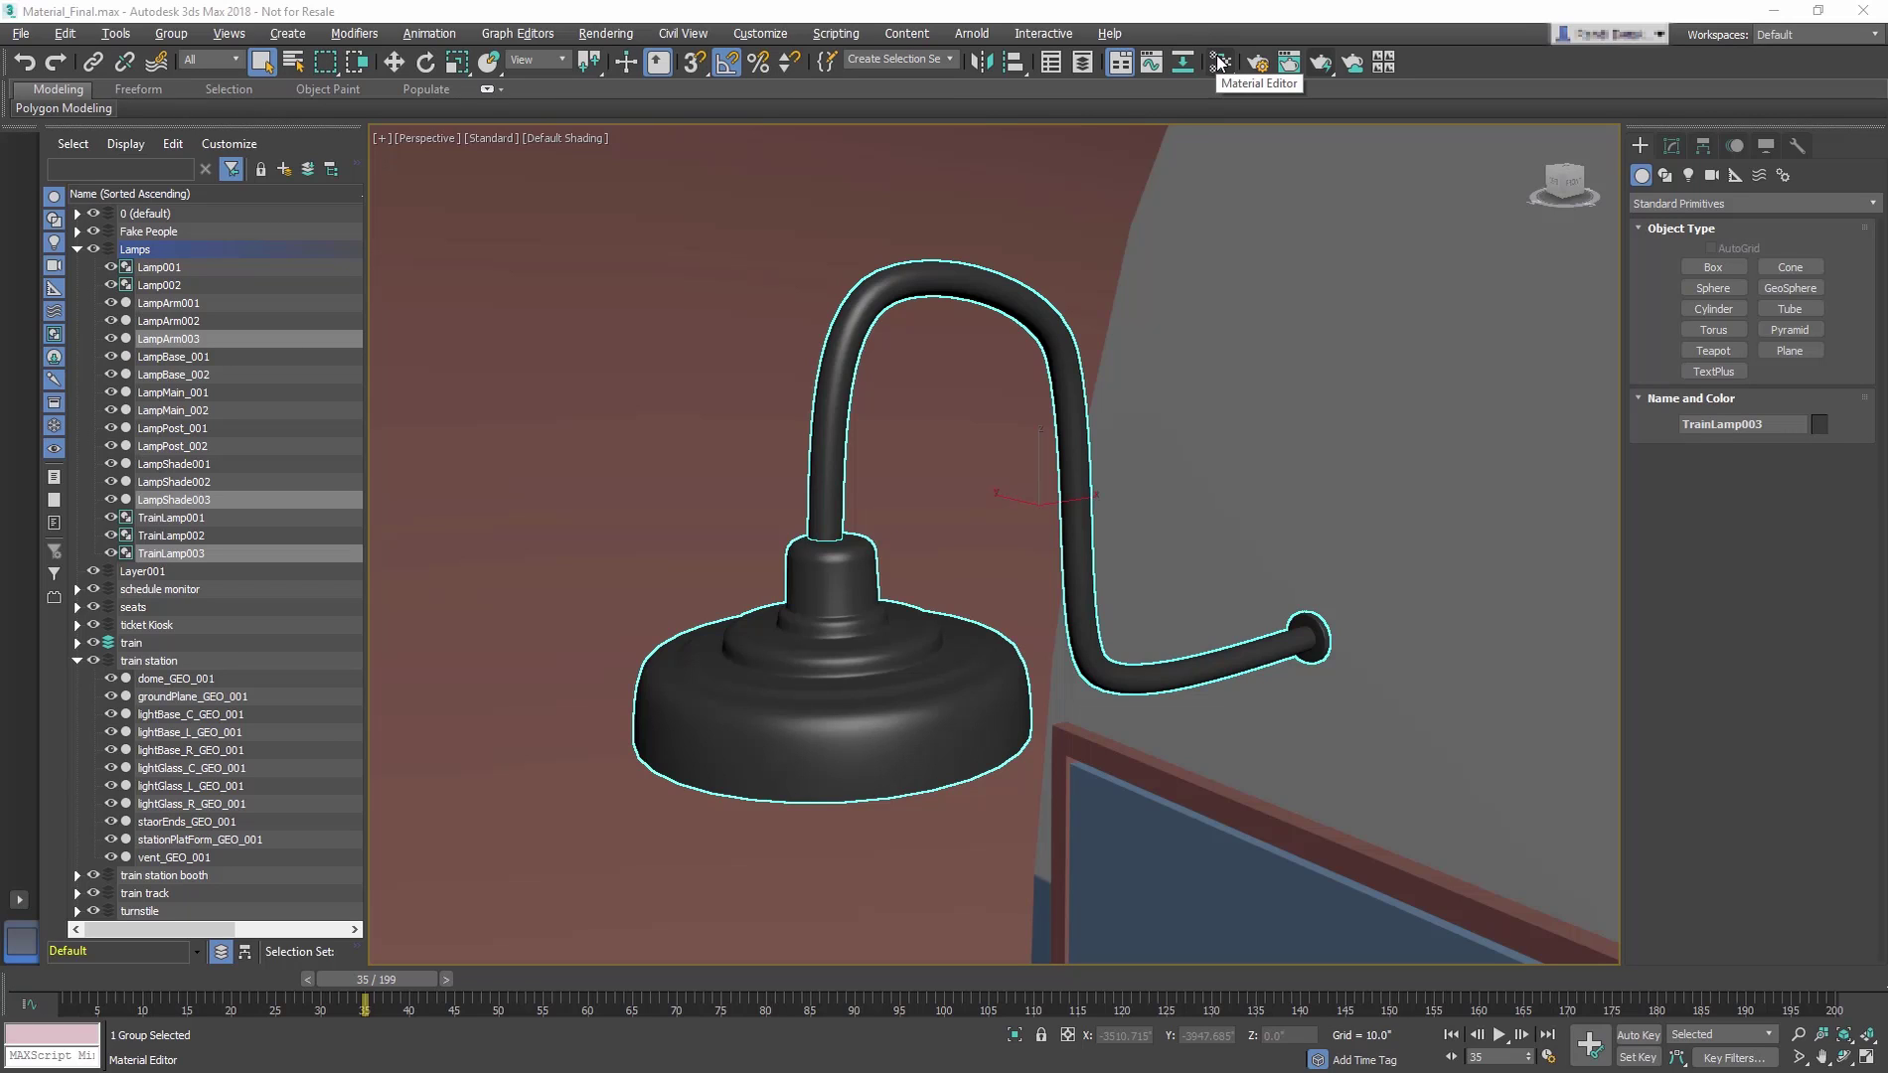
Step: Create a Physical Material named 'Lamp Metal' using the Polished Aluminum preset
{"action": "left_click", "coordinate": [1219, 63]}
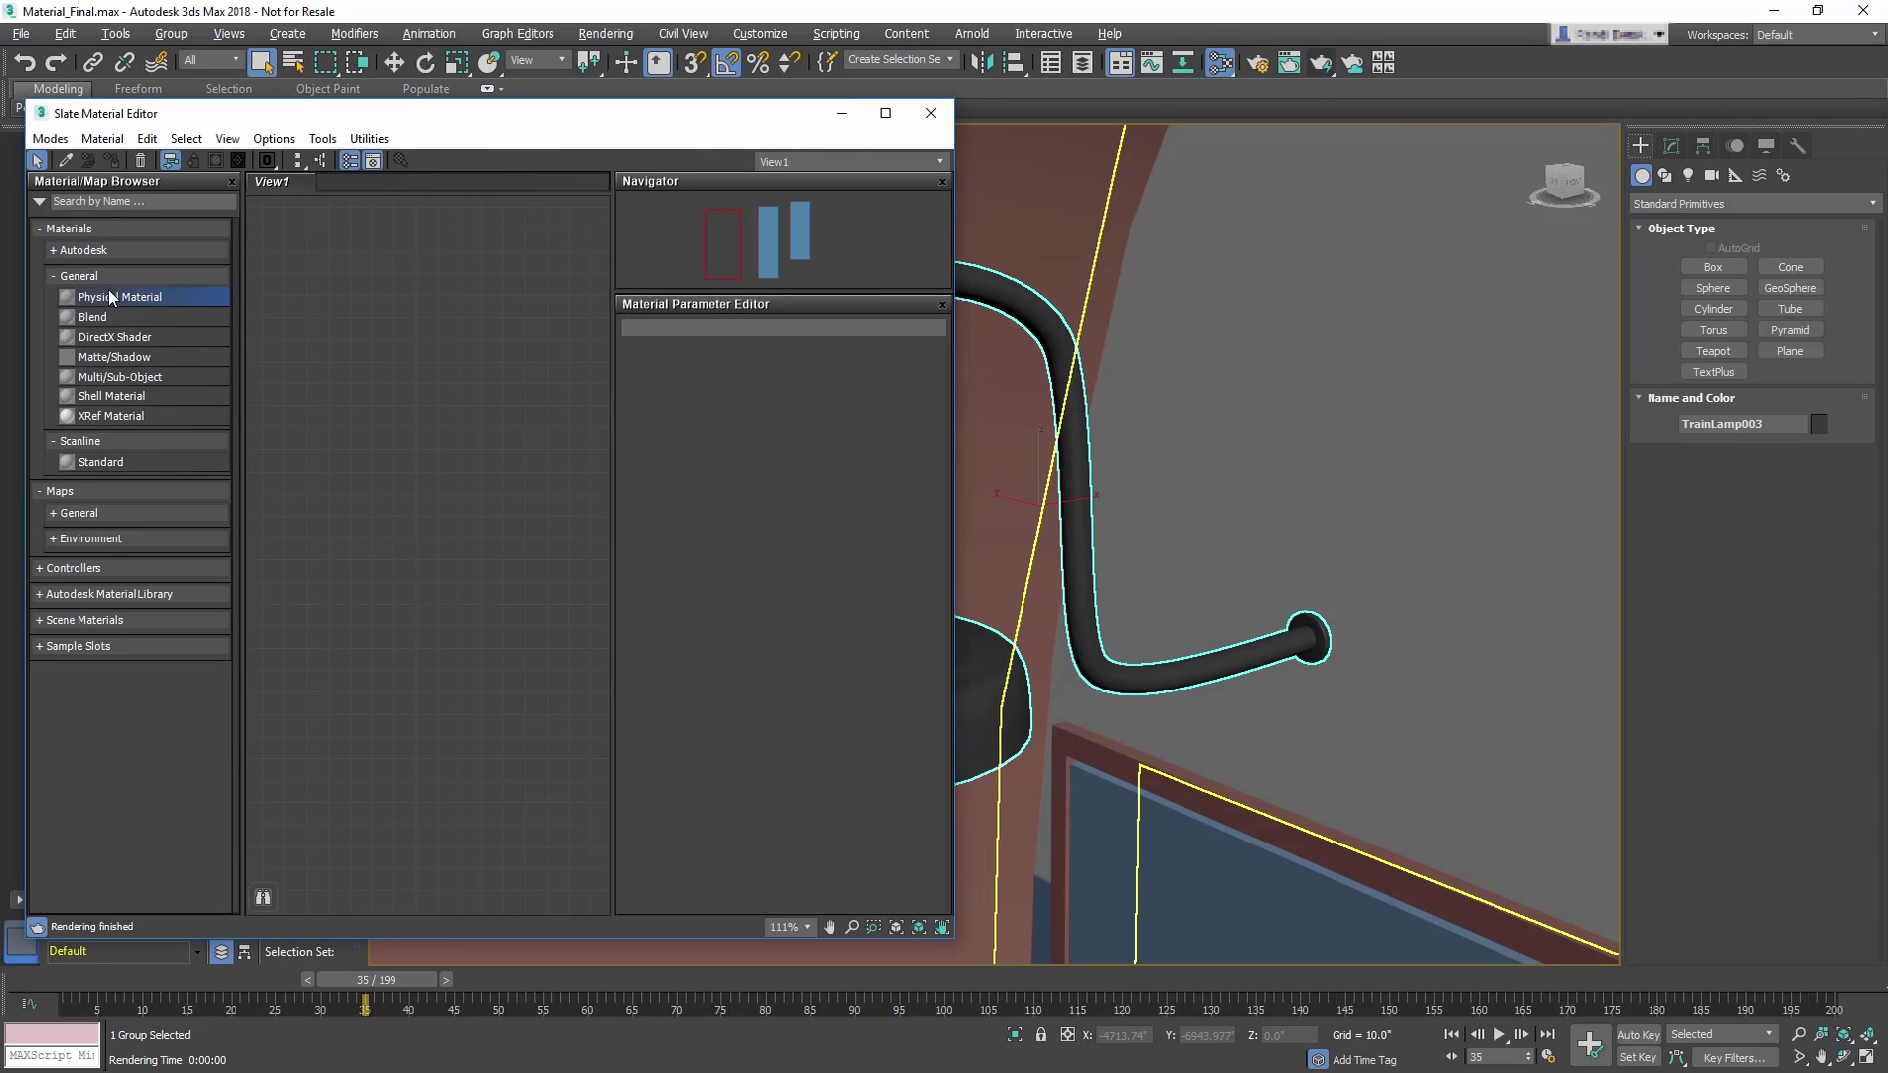
{"action": "left_click_drag", "start_coordinate": [435, 293], "coordinate": [435, 294]}
{"action": "double_click", "coordinate": [437, 298]}
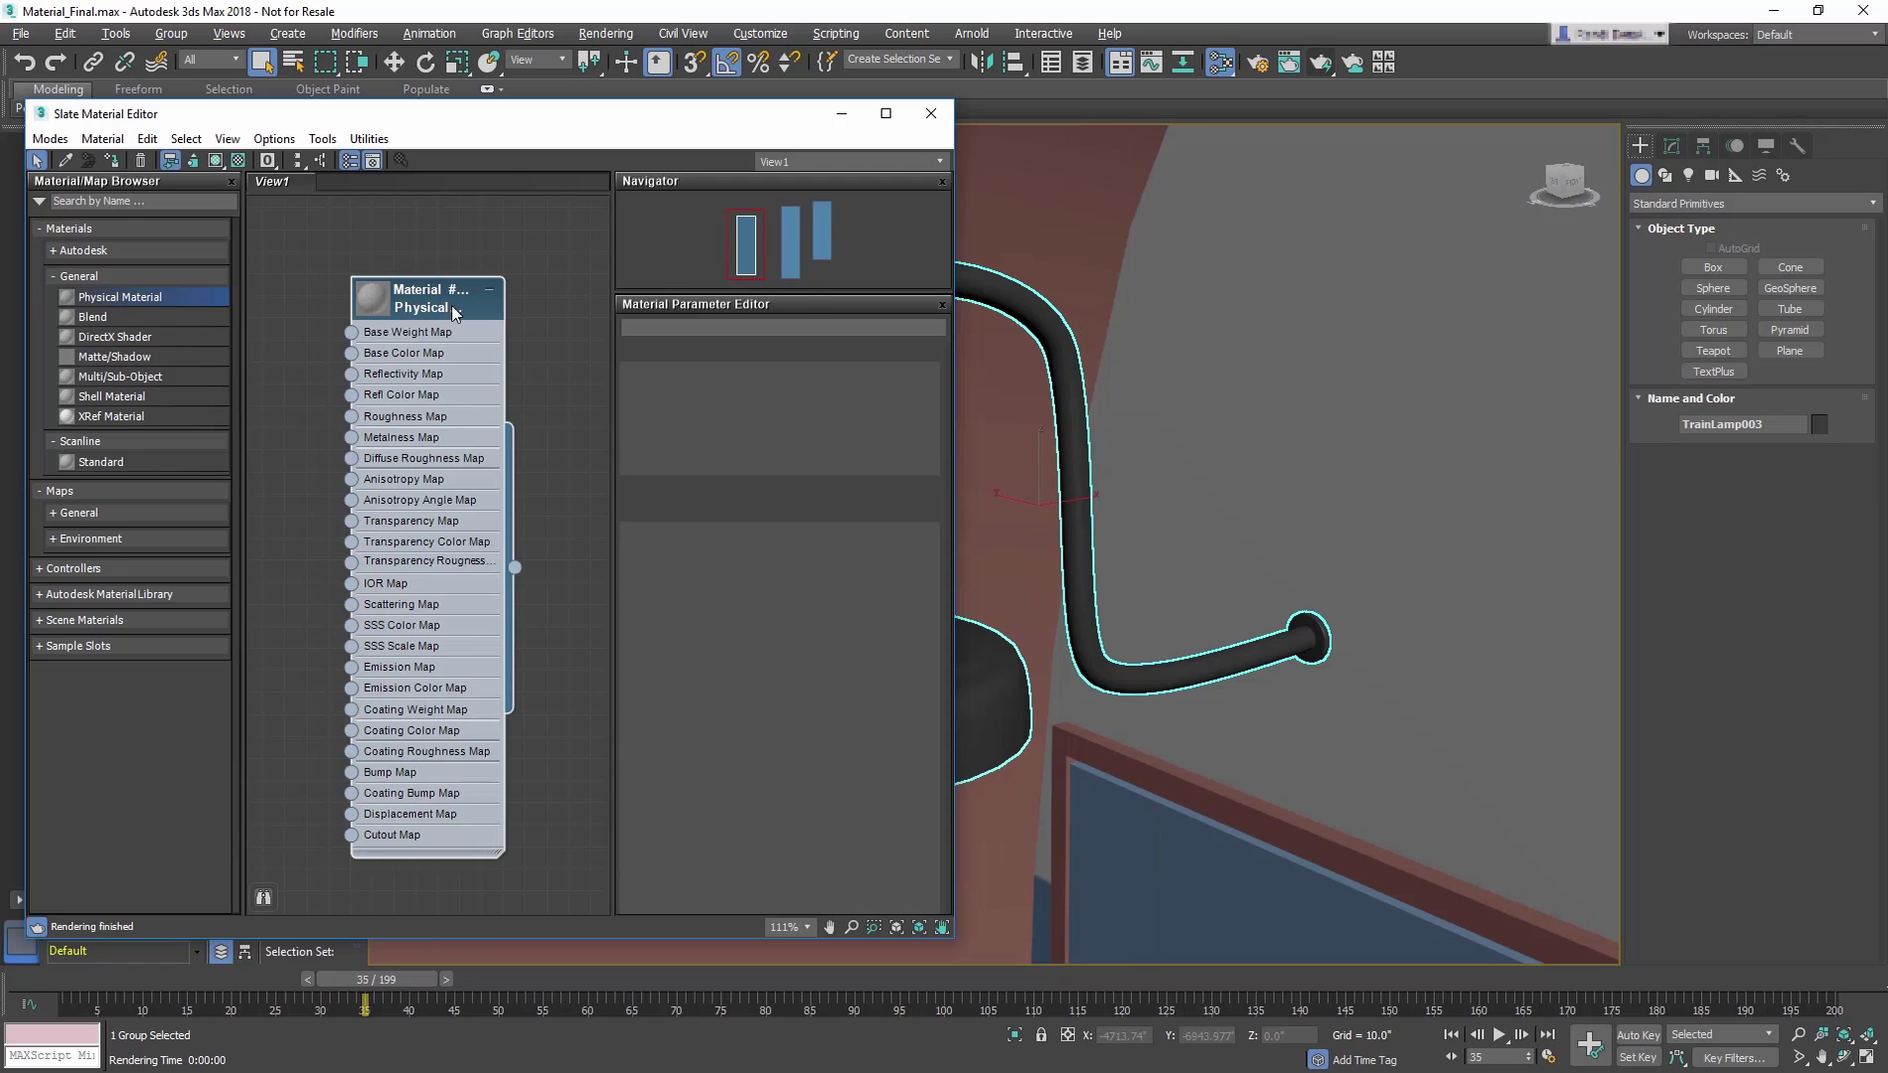
{"action": "type", "text": "Lamp "}
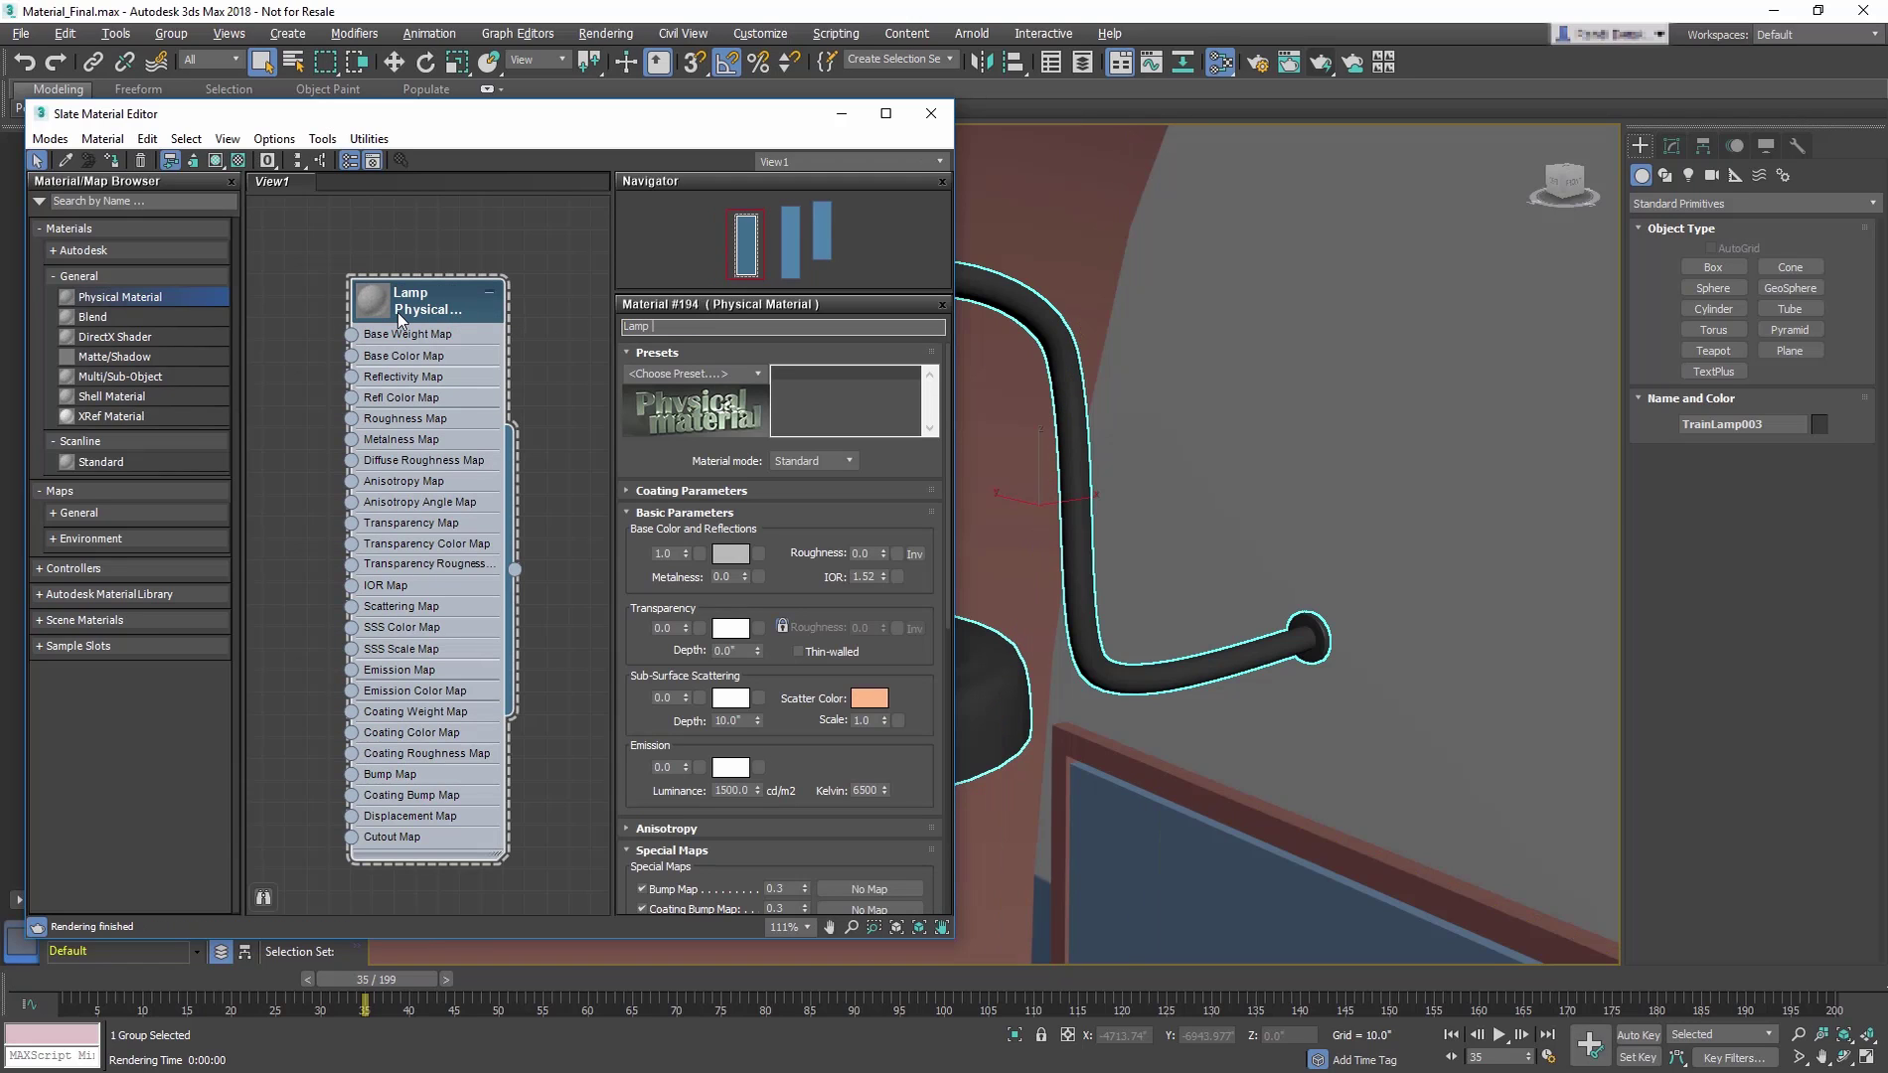
{"action": "type", "text": "Metal"}
{"action": "key", "text": "Return"}
{"action": "left_click", "coordinate": [755, 375]}
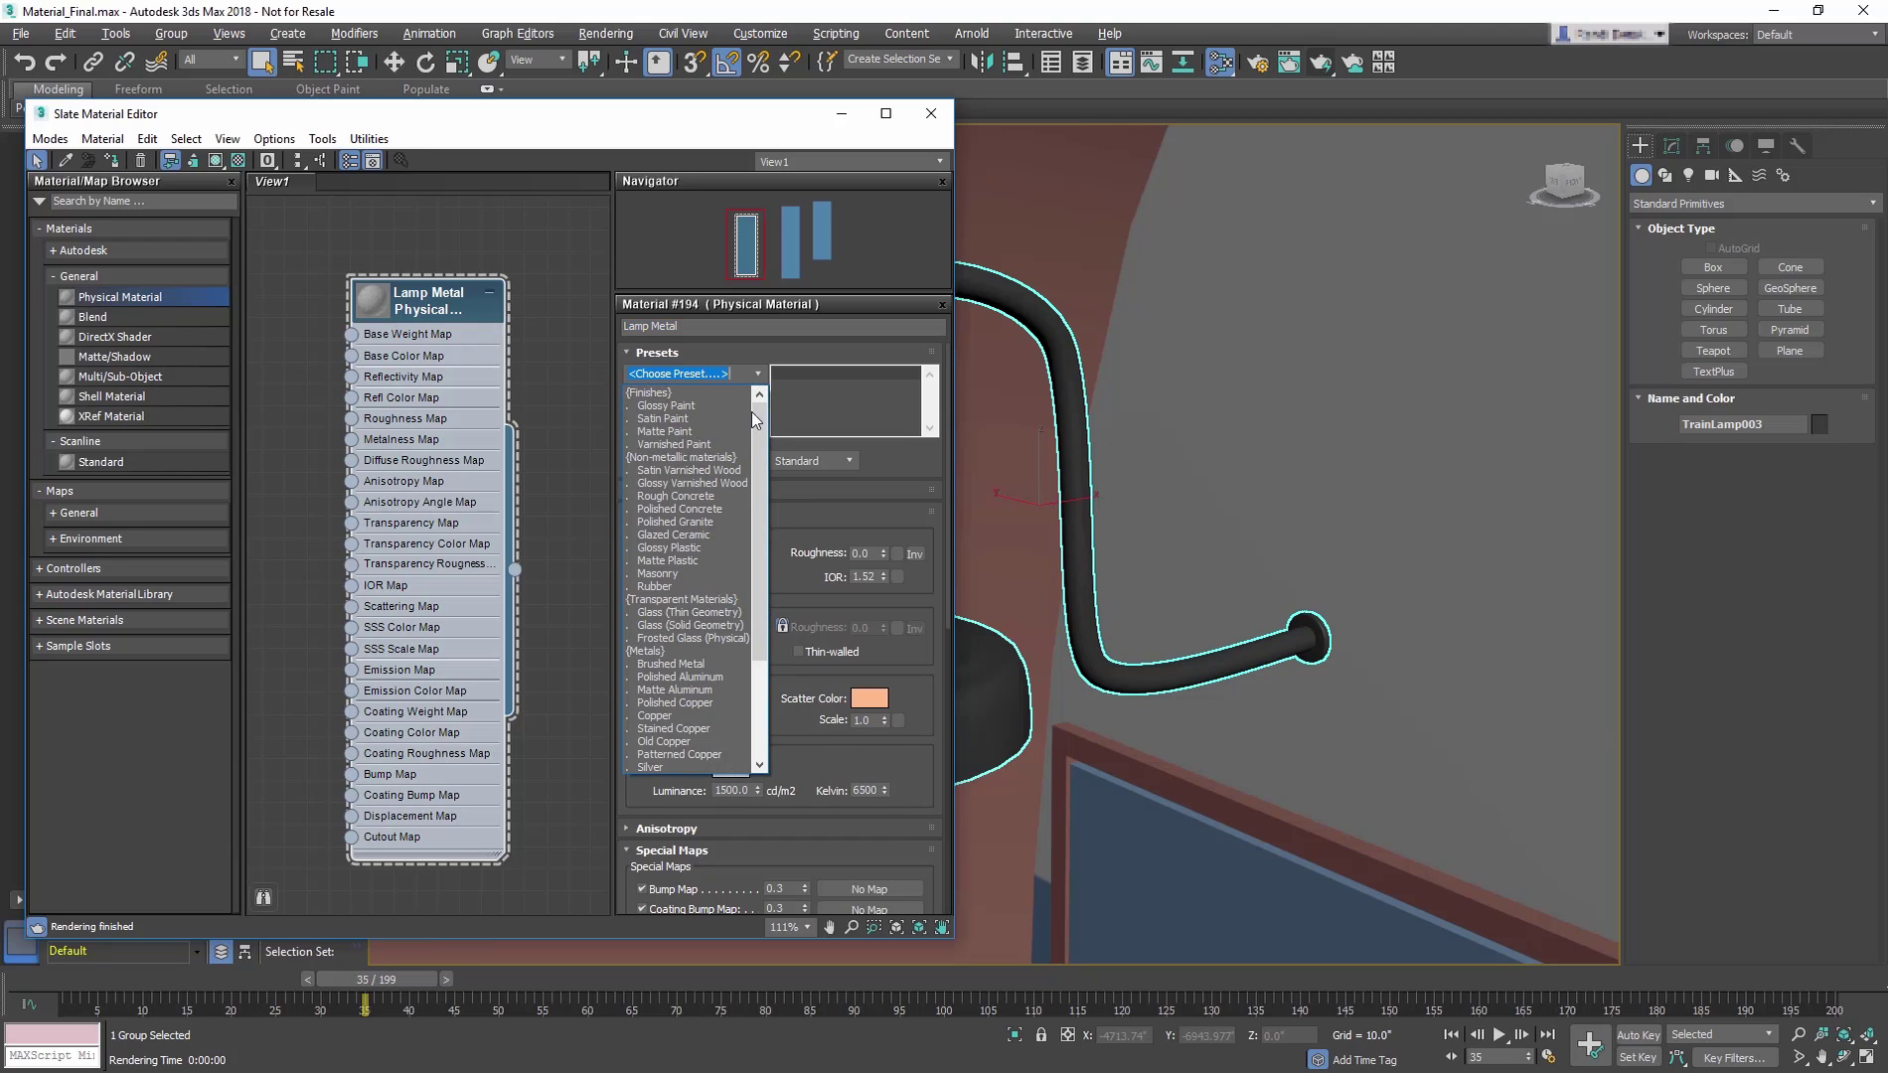
{"action": "left_click", "coordinate": [682, 677]}
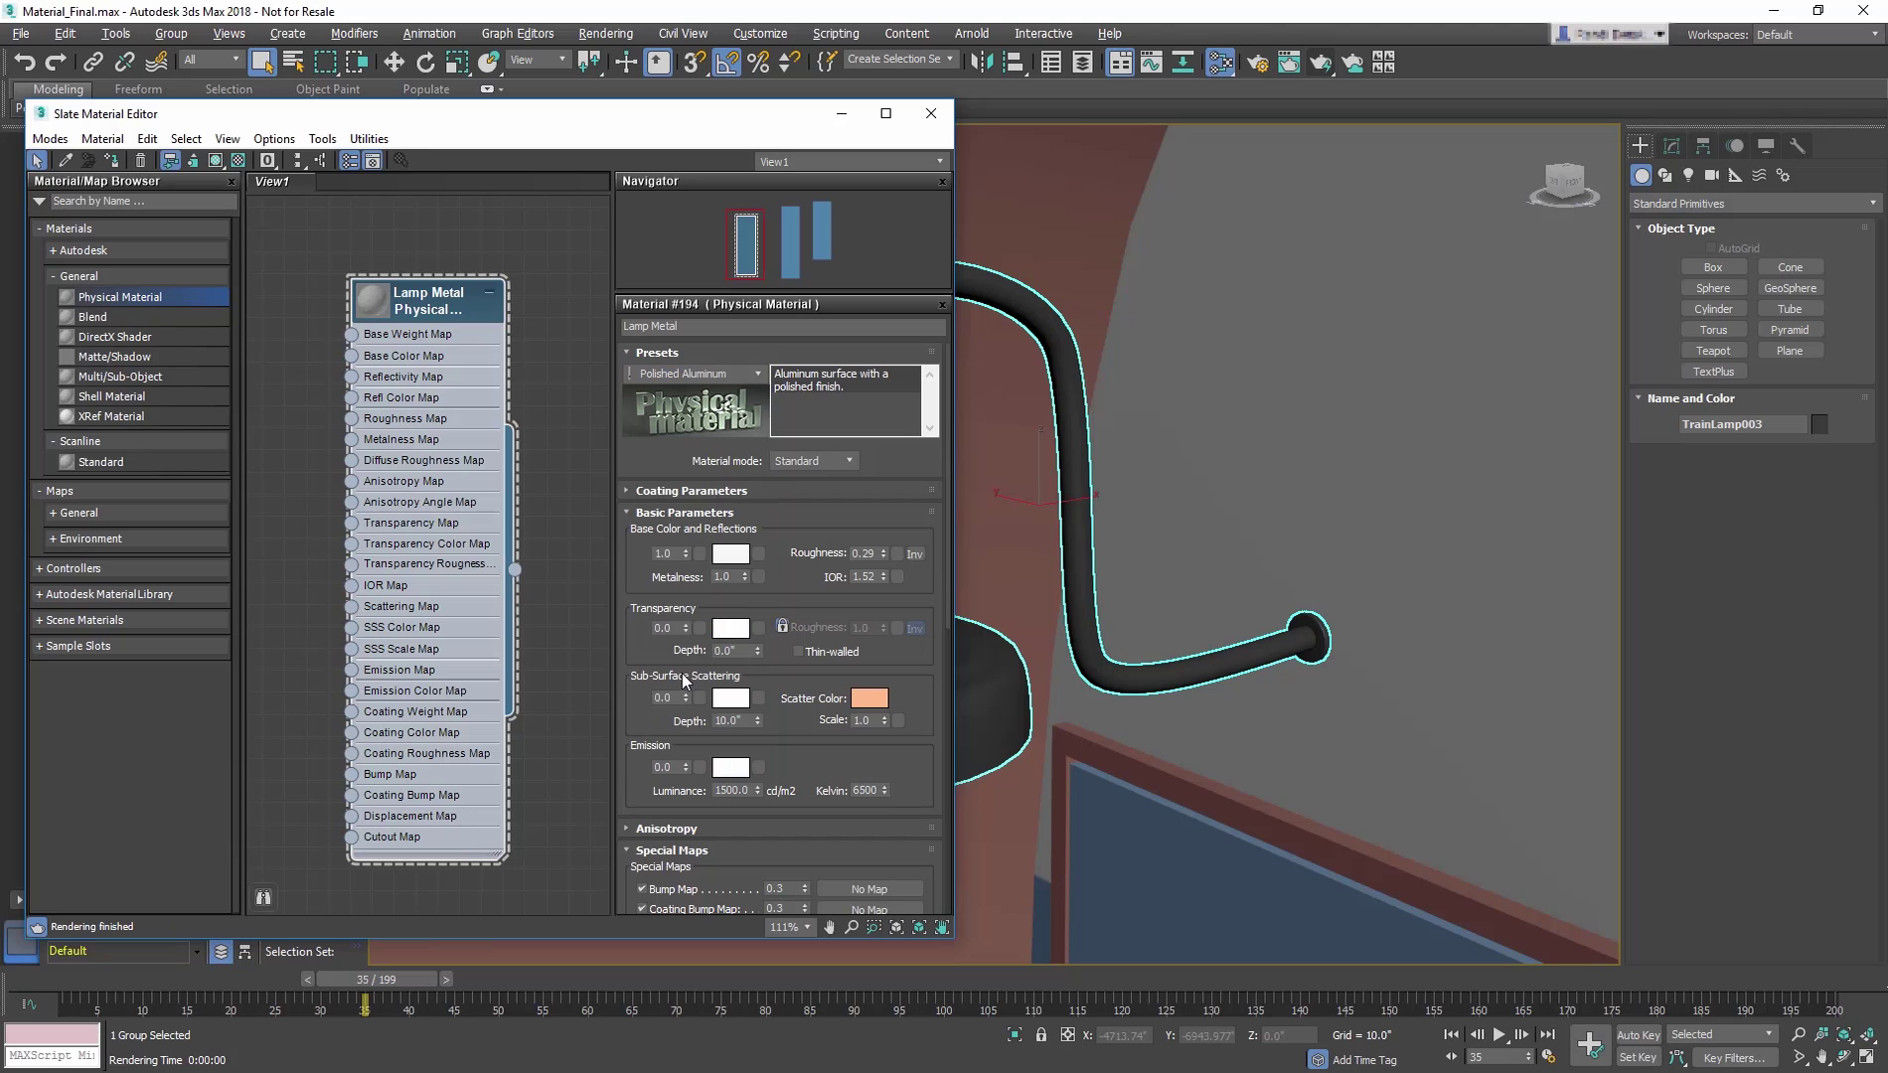
Step: Assign Lamp Metal to the selected lamp and render a test frame
{"action": "left_click", "coordinate": [114, 161]}
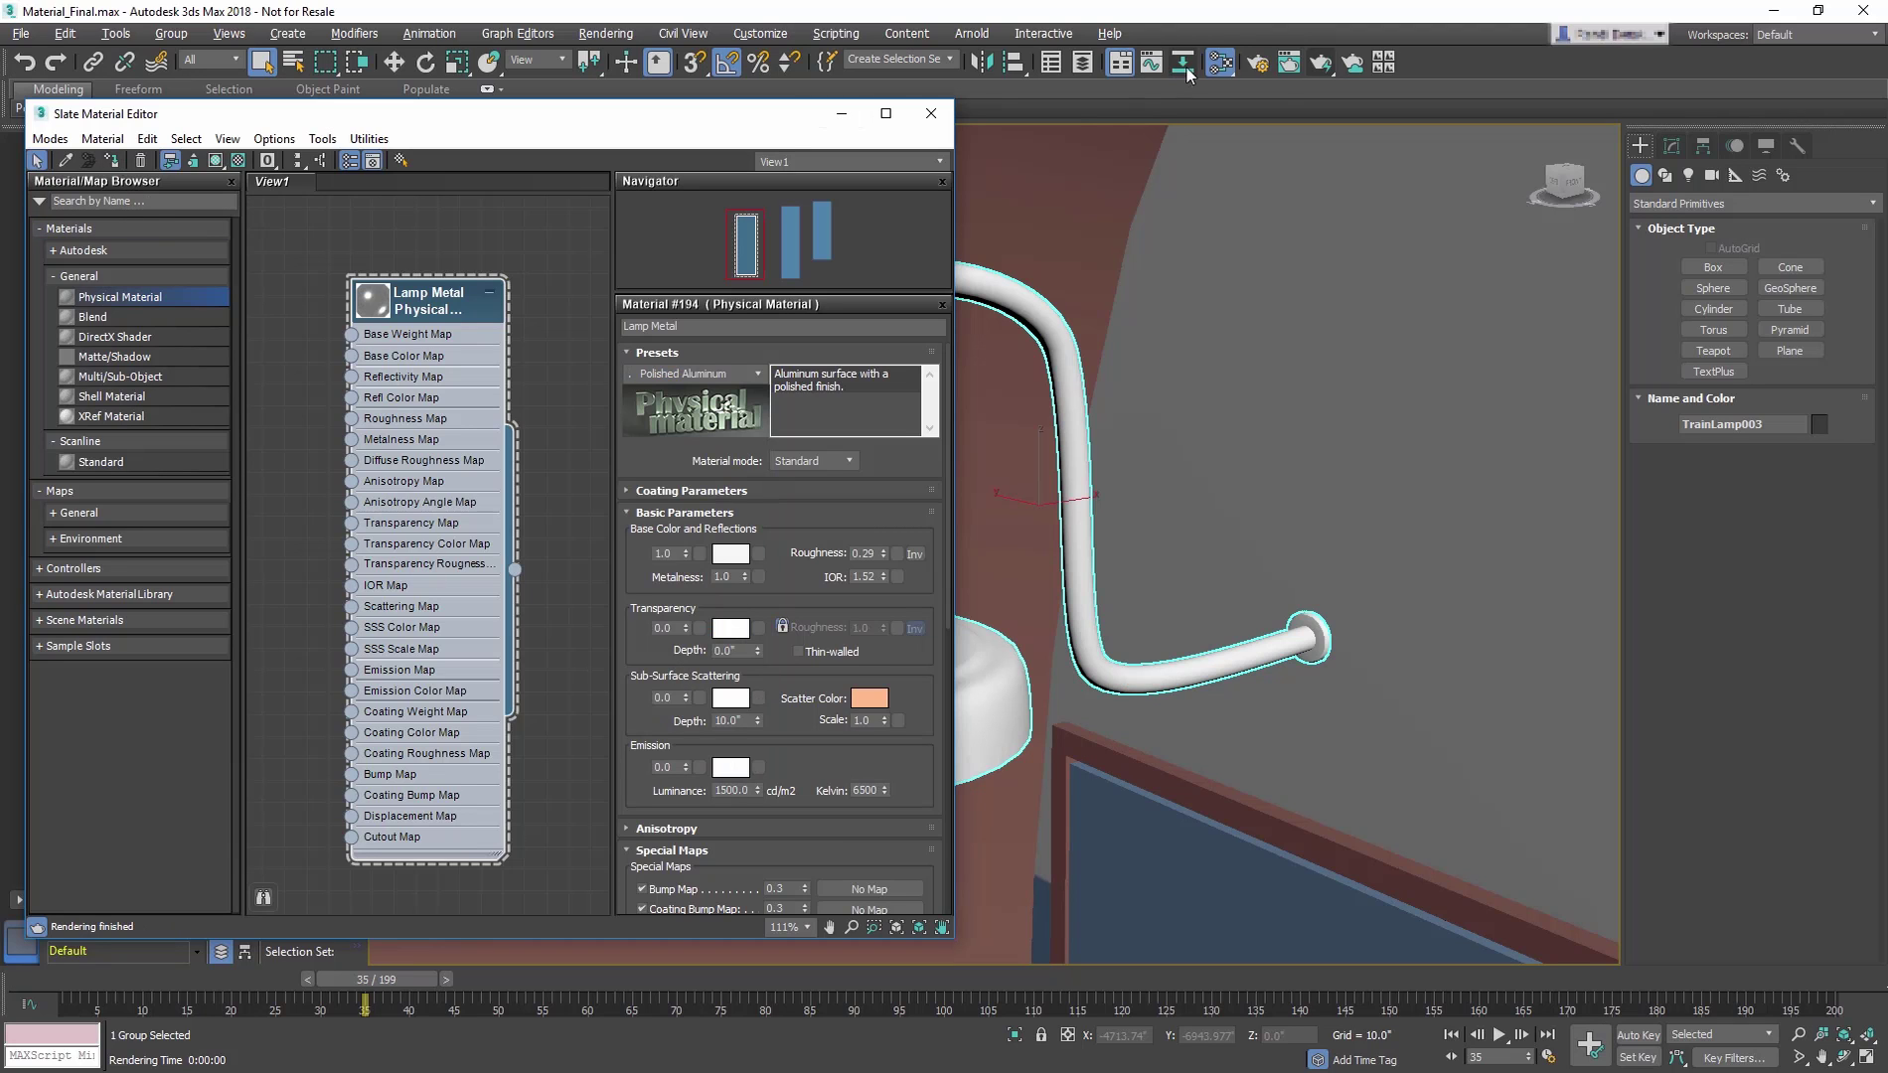
{"action": "left_click", "coordinate": [1321, 64]}
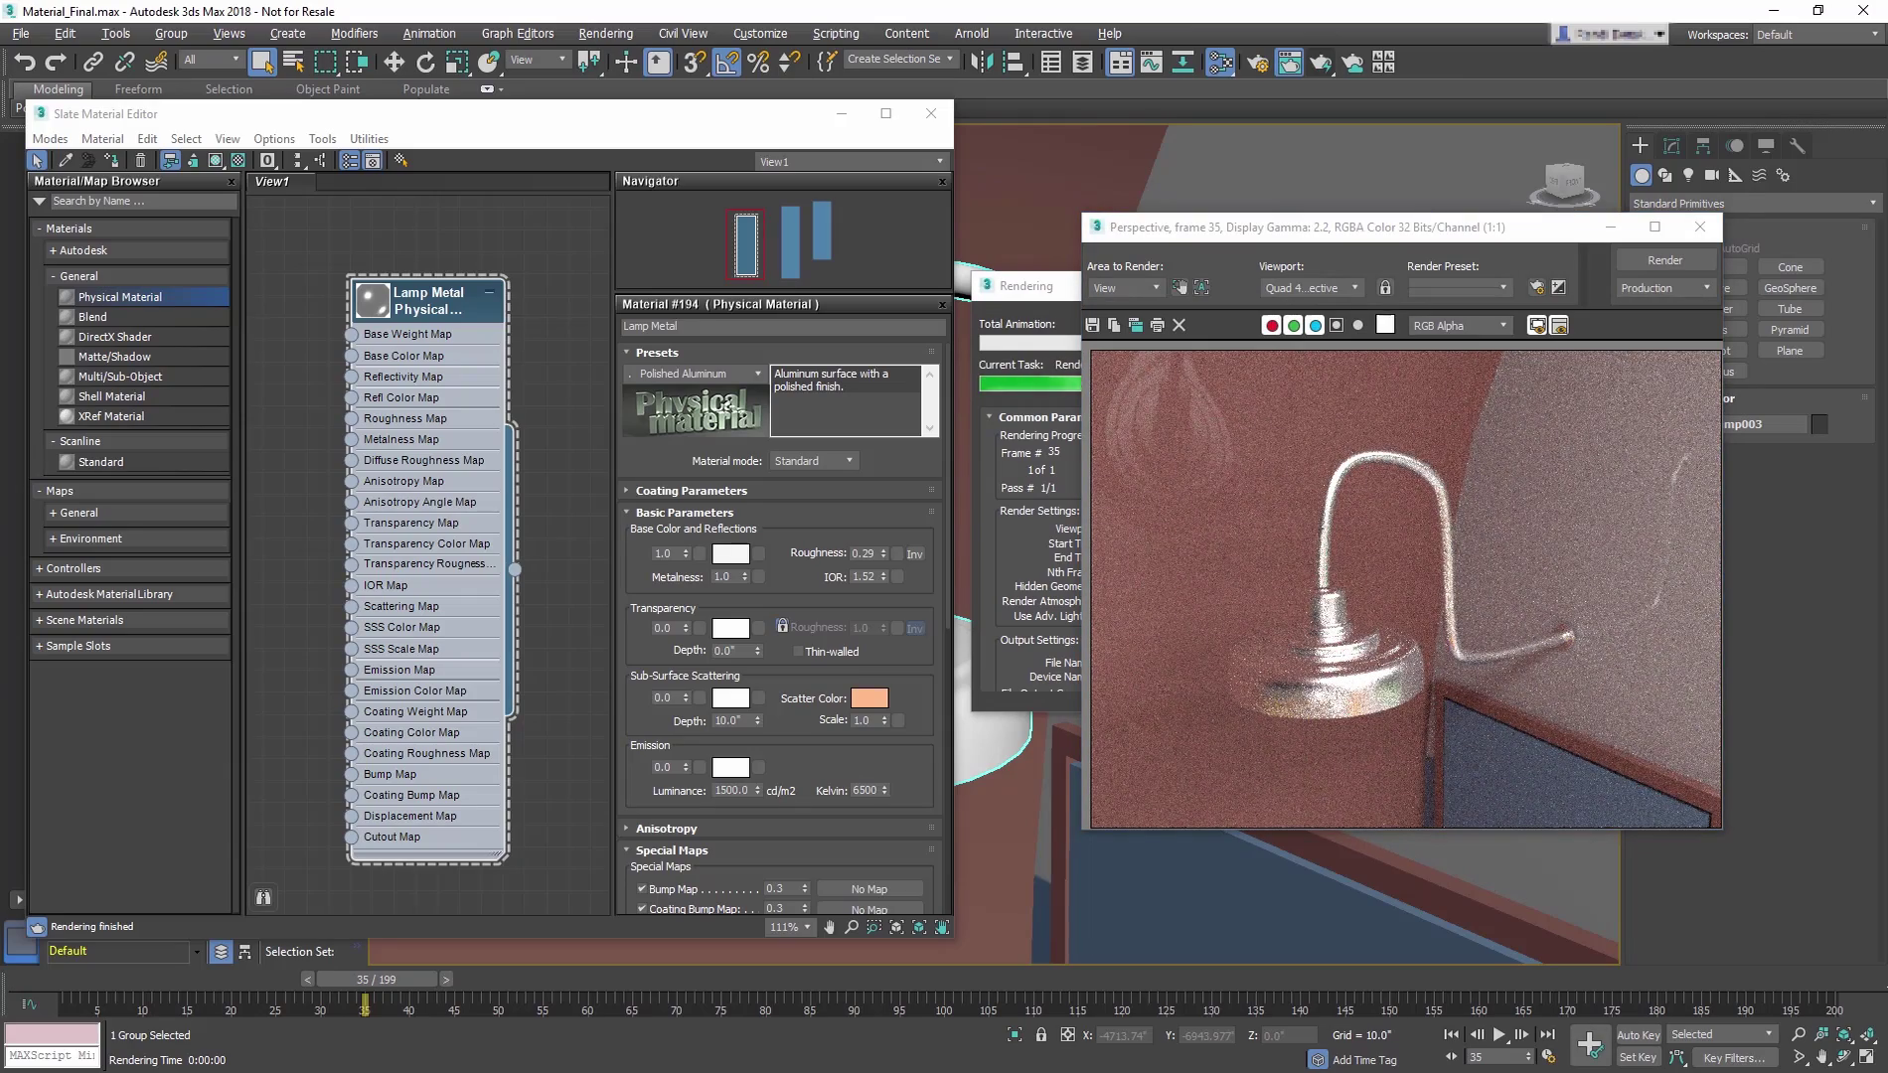
{"action": "left_click", "coordinate": [1022, 497]}
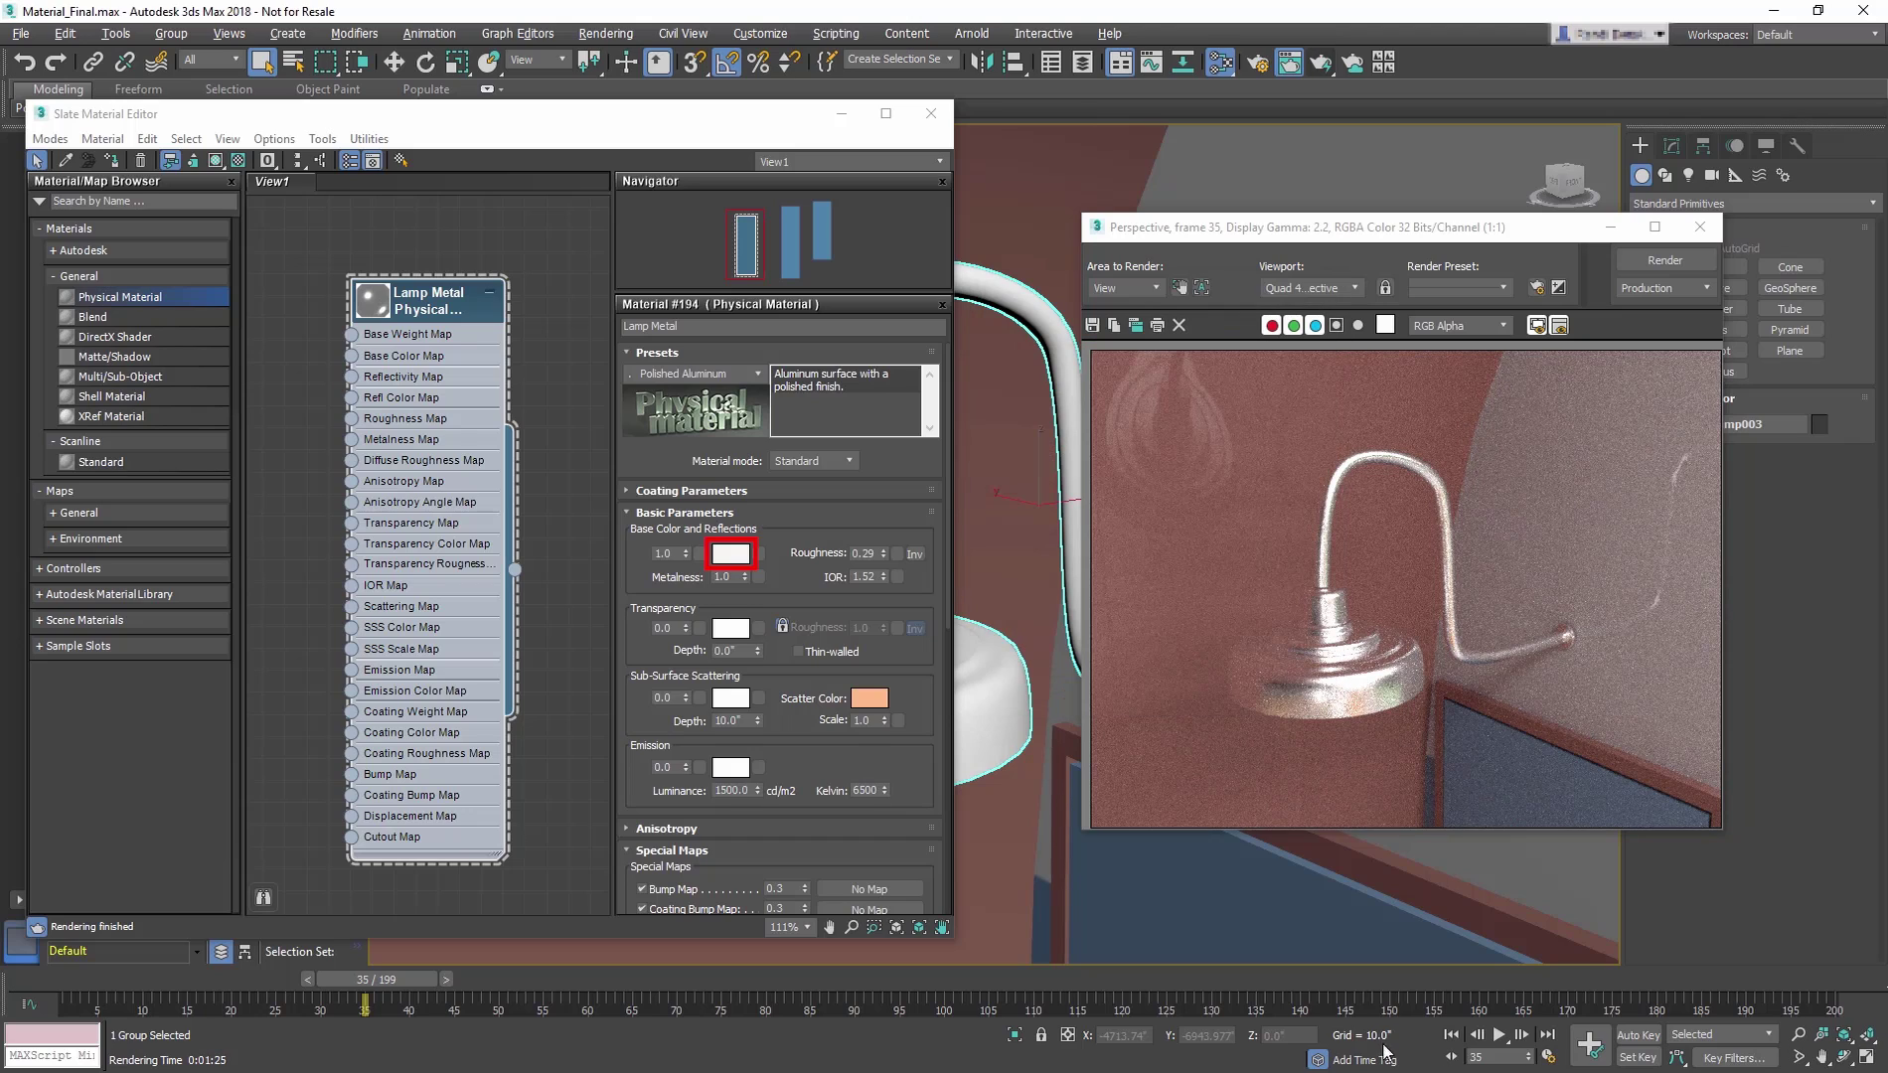
Step: Lower the Lamp Metal base colour Value to about 0.058 and re-render the lamp
{"action": "left_click", "coordinate": [724, 554]}
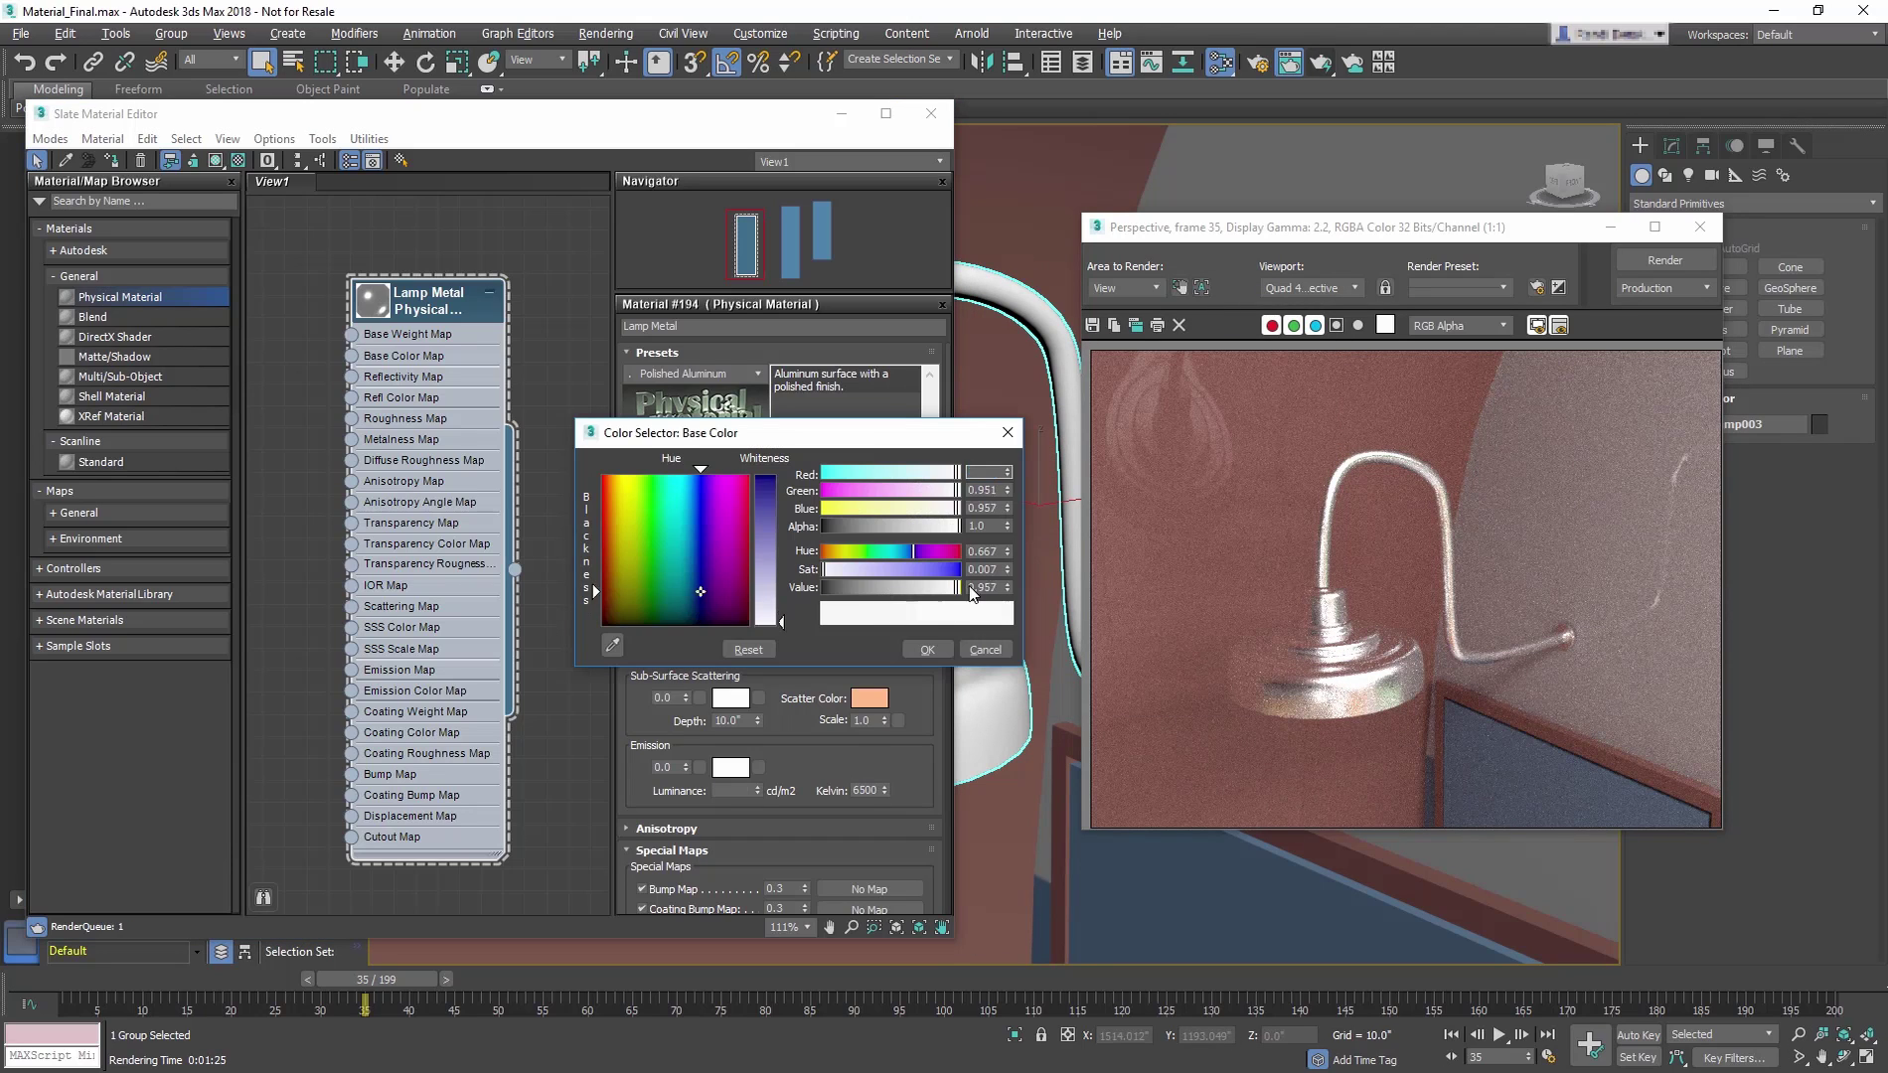
{"action": "left_click_drag", "start_coordinate": [872, 586], "coordinate": [826, 574]}
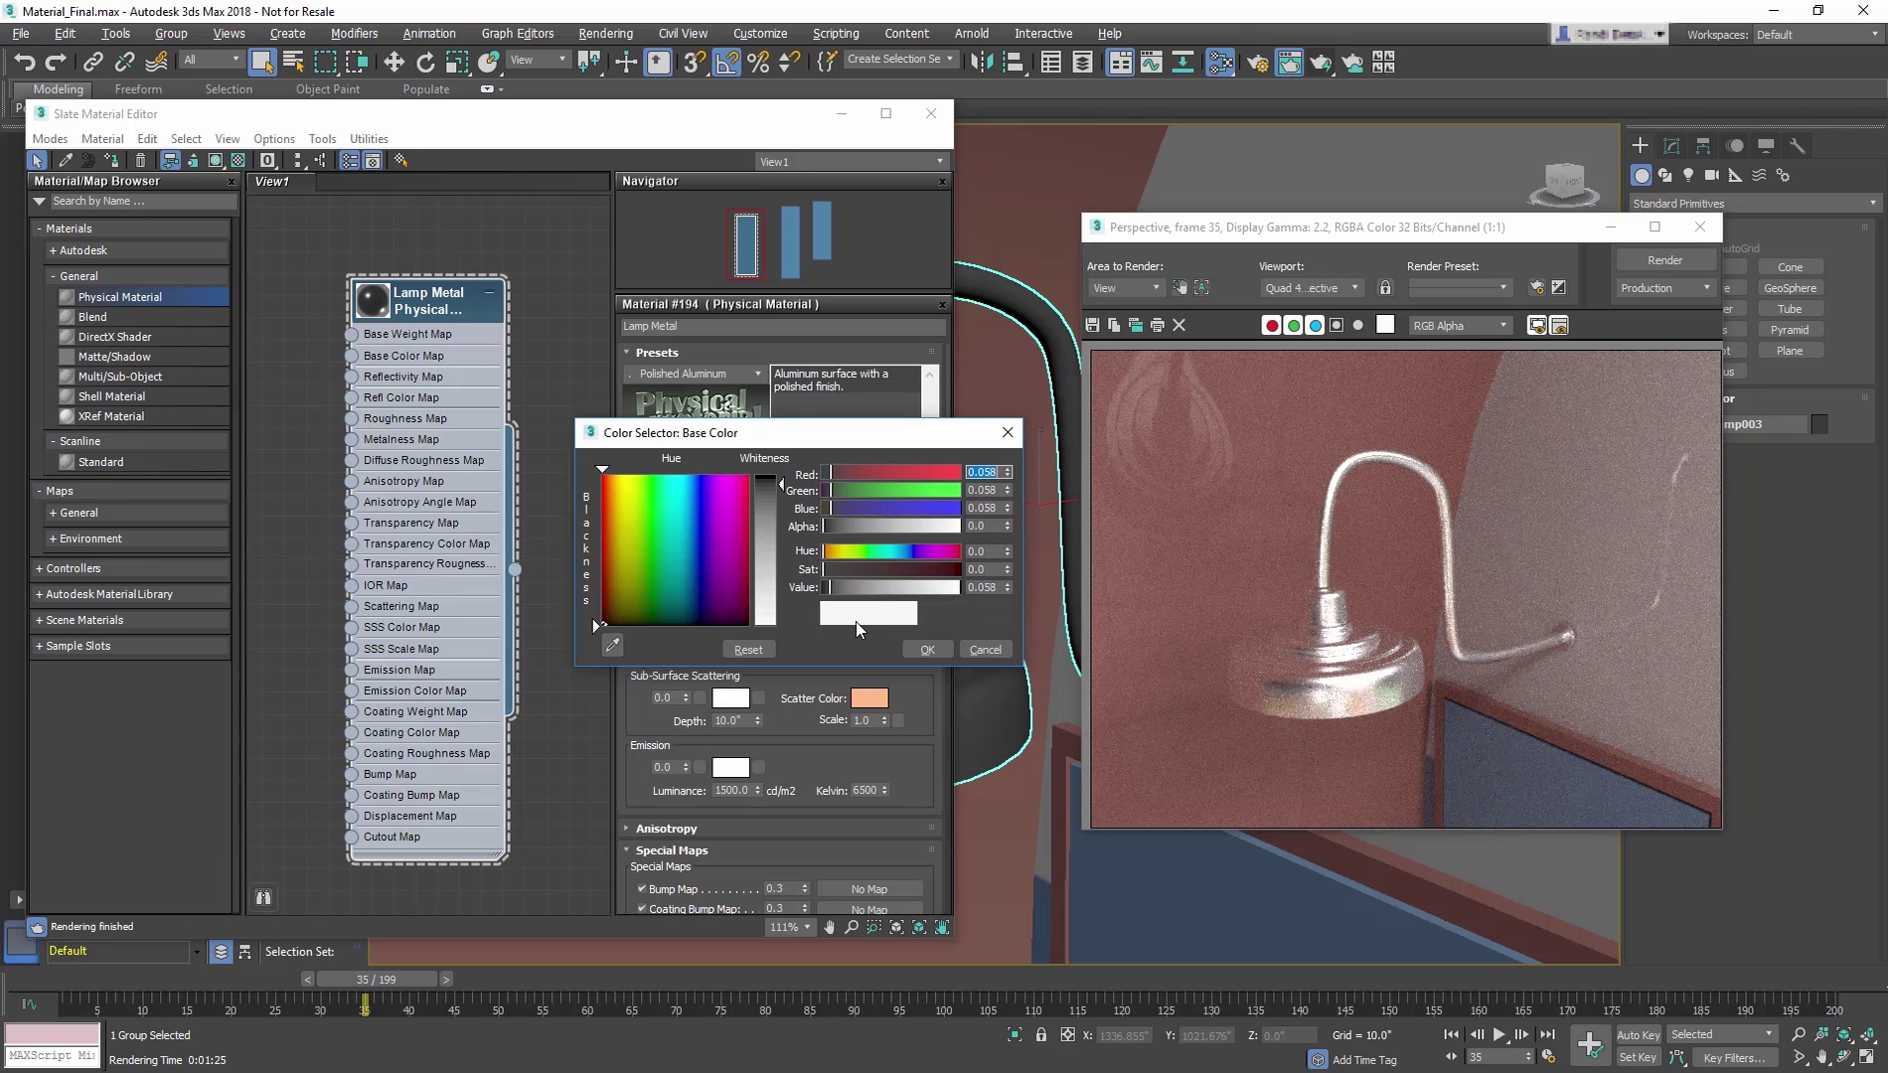
{"action": "left_click", "coordinate": [927, 649]}
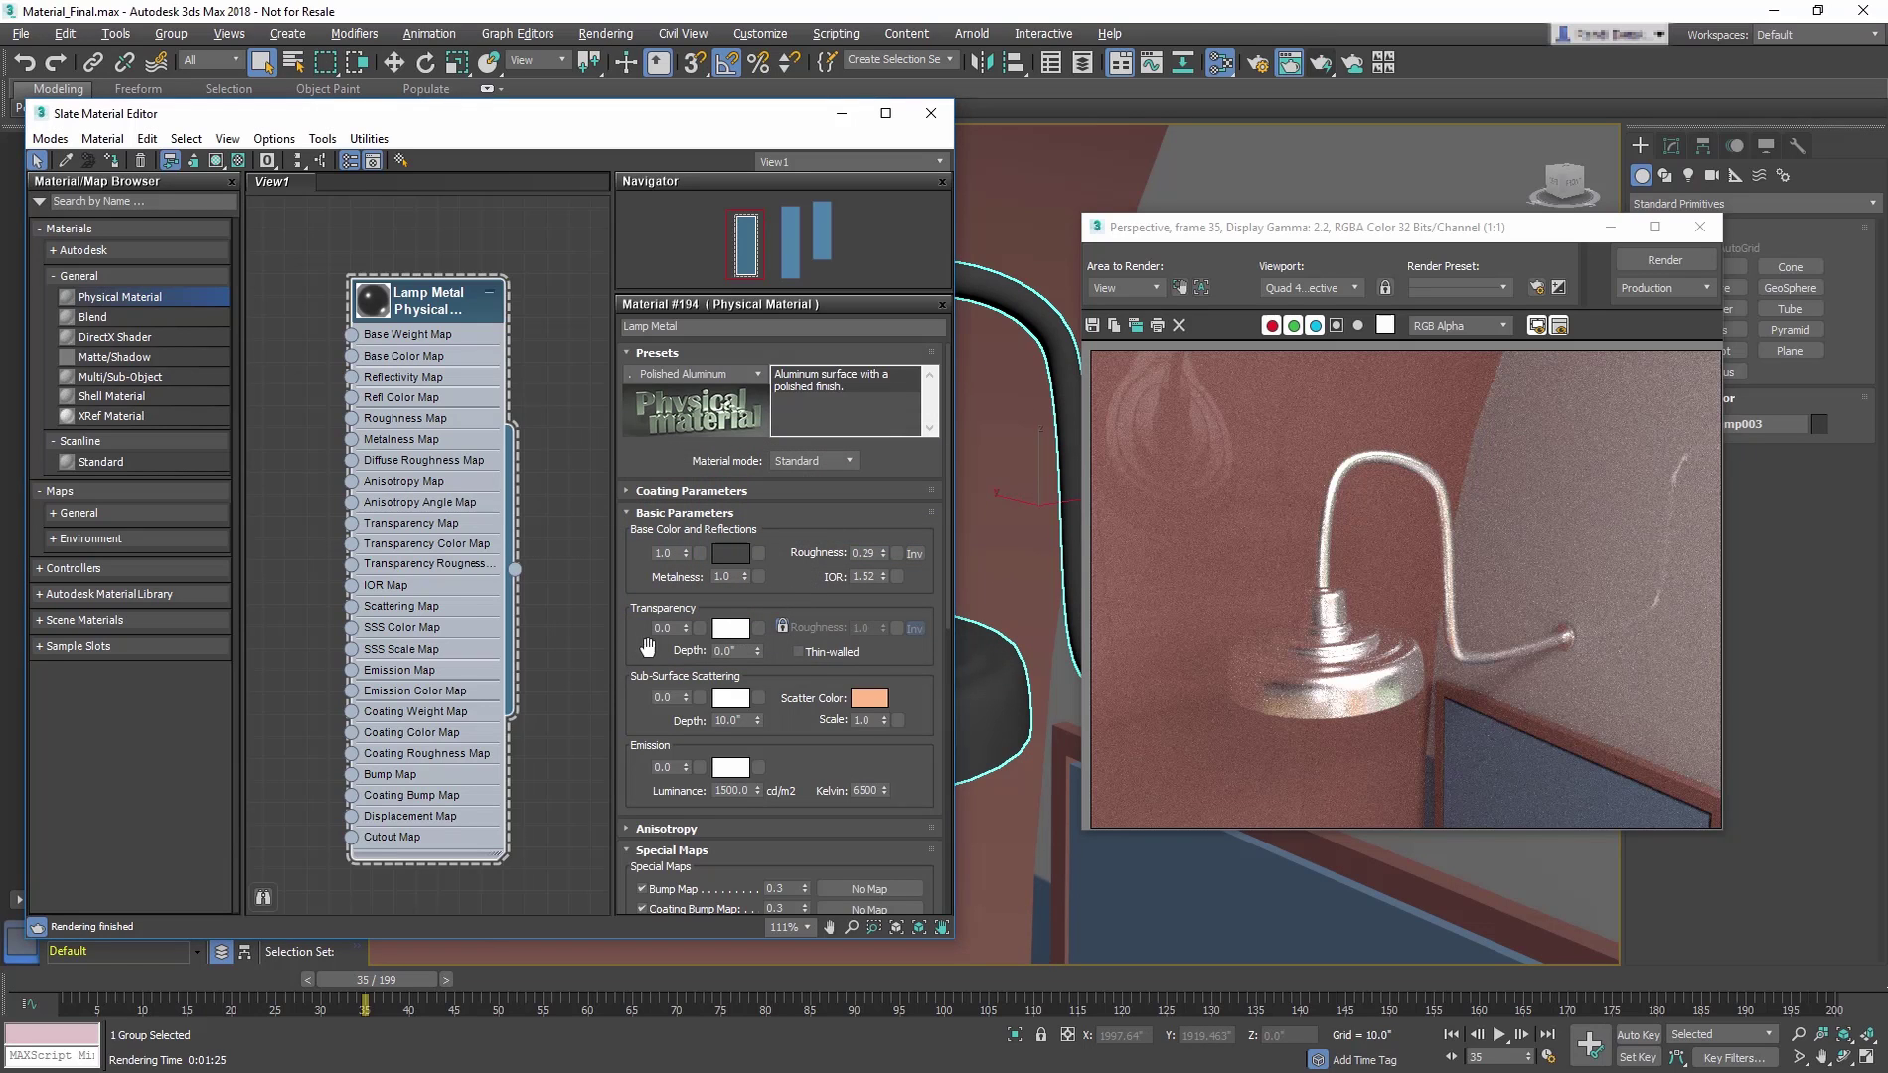
{"action": "left_click", "coordinate": [1651, 264]}
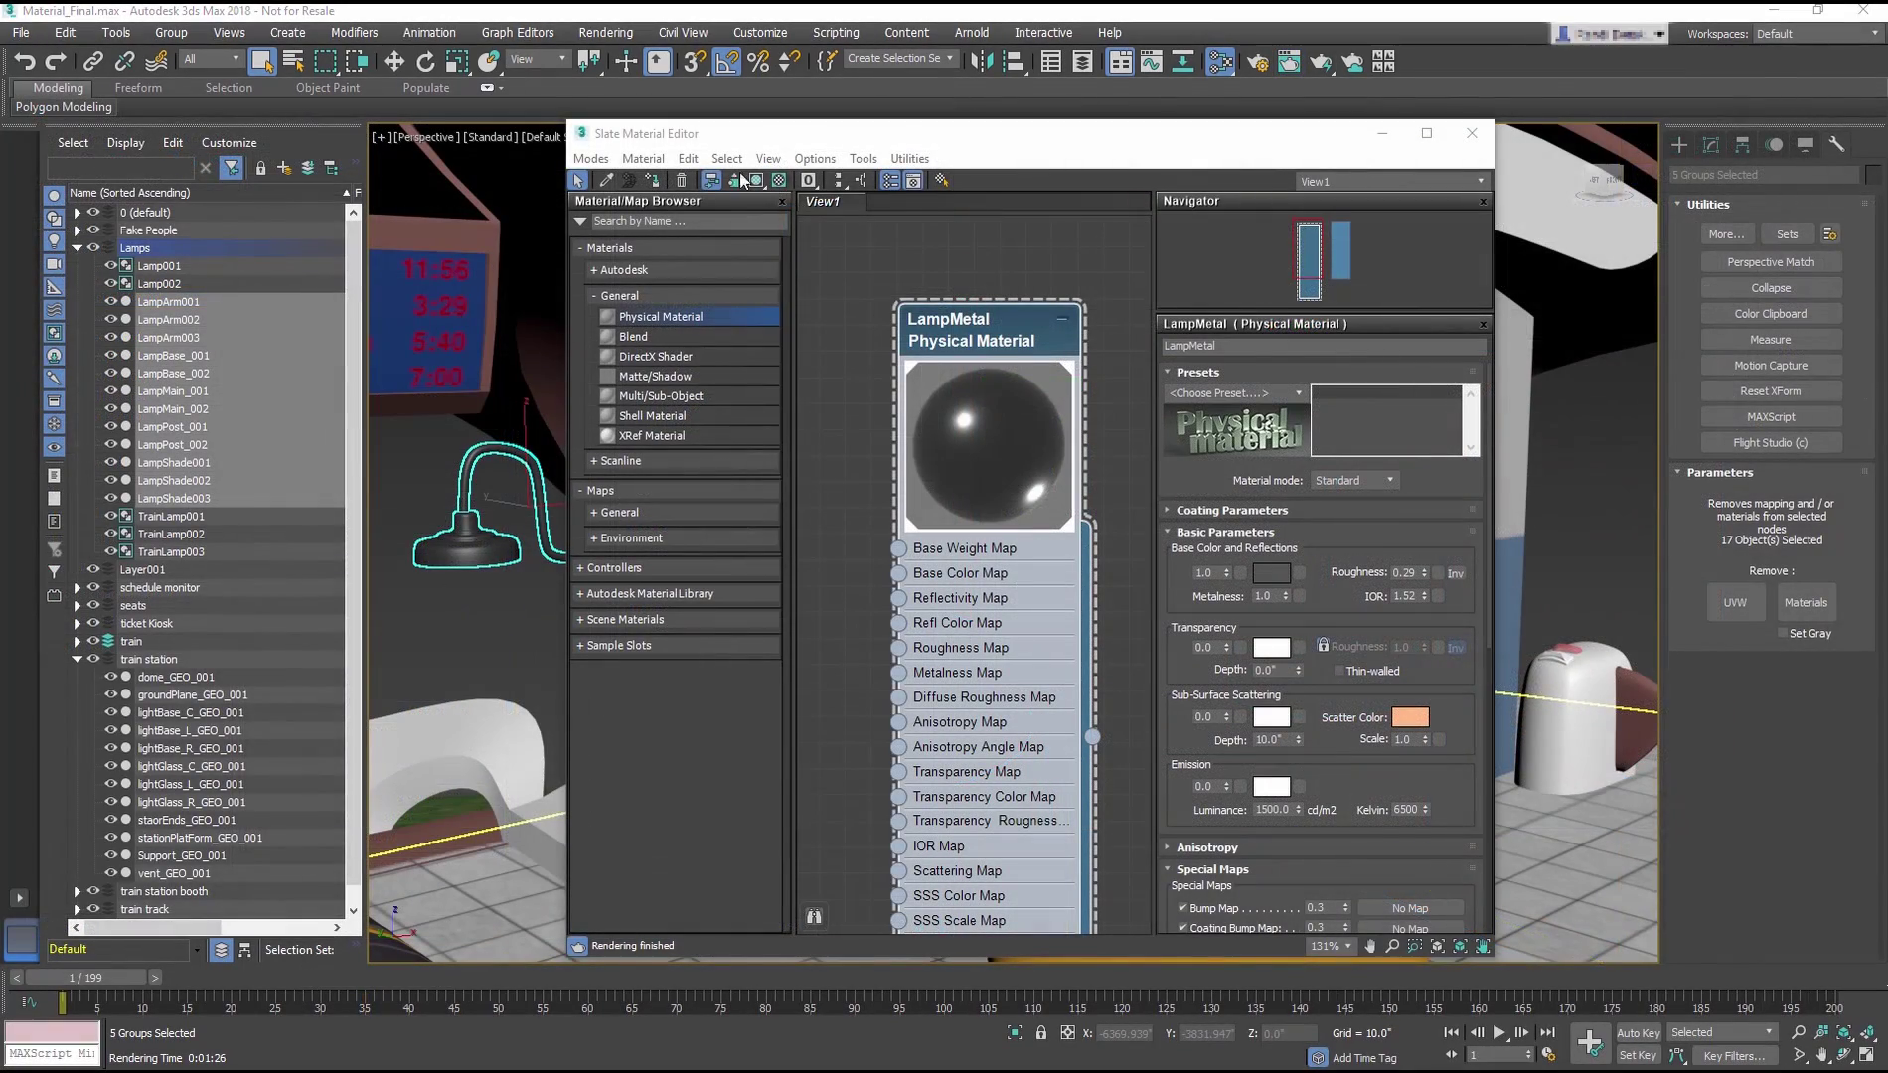
Step: Assign Lamp Metal to all the selected lamps and close the Slate Material Editor
{"action": "left_click", "coordinate": [659, 180]}
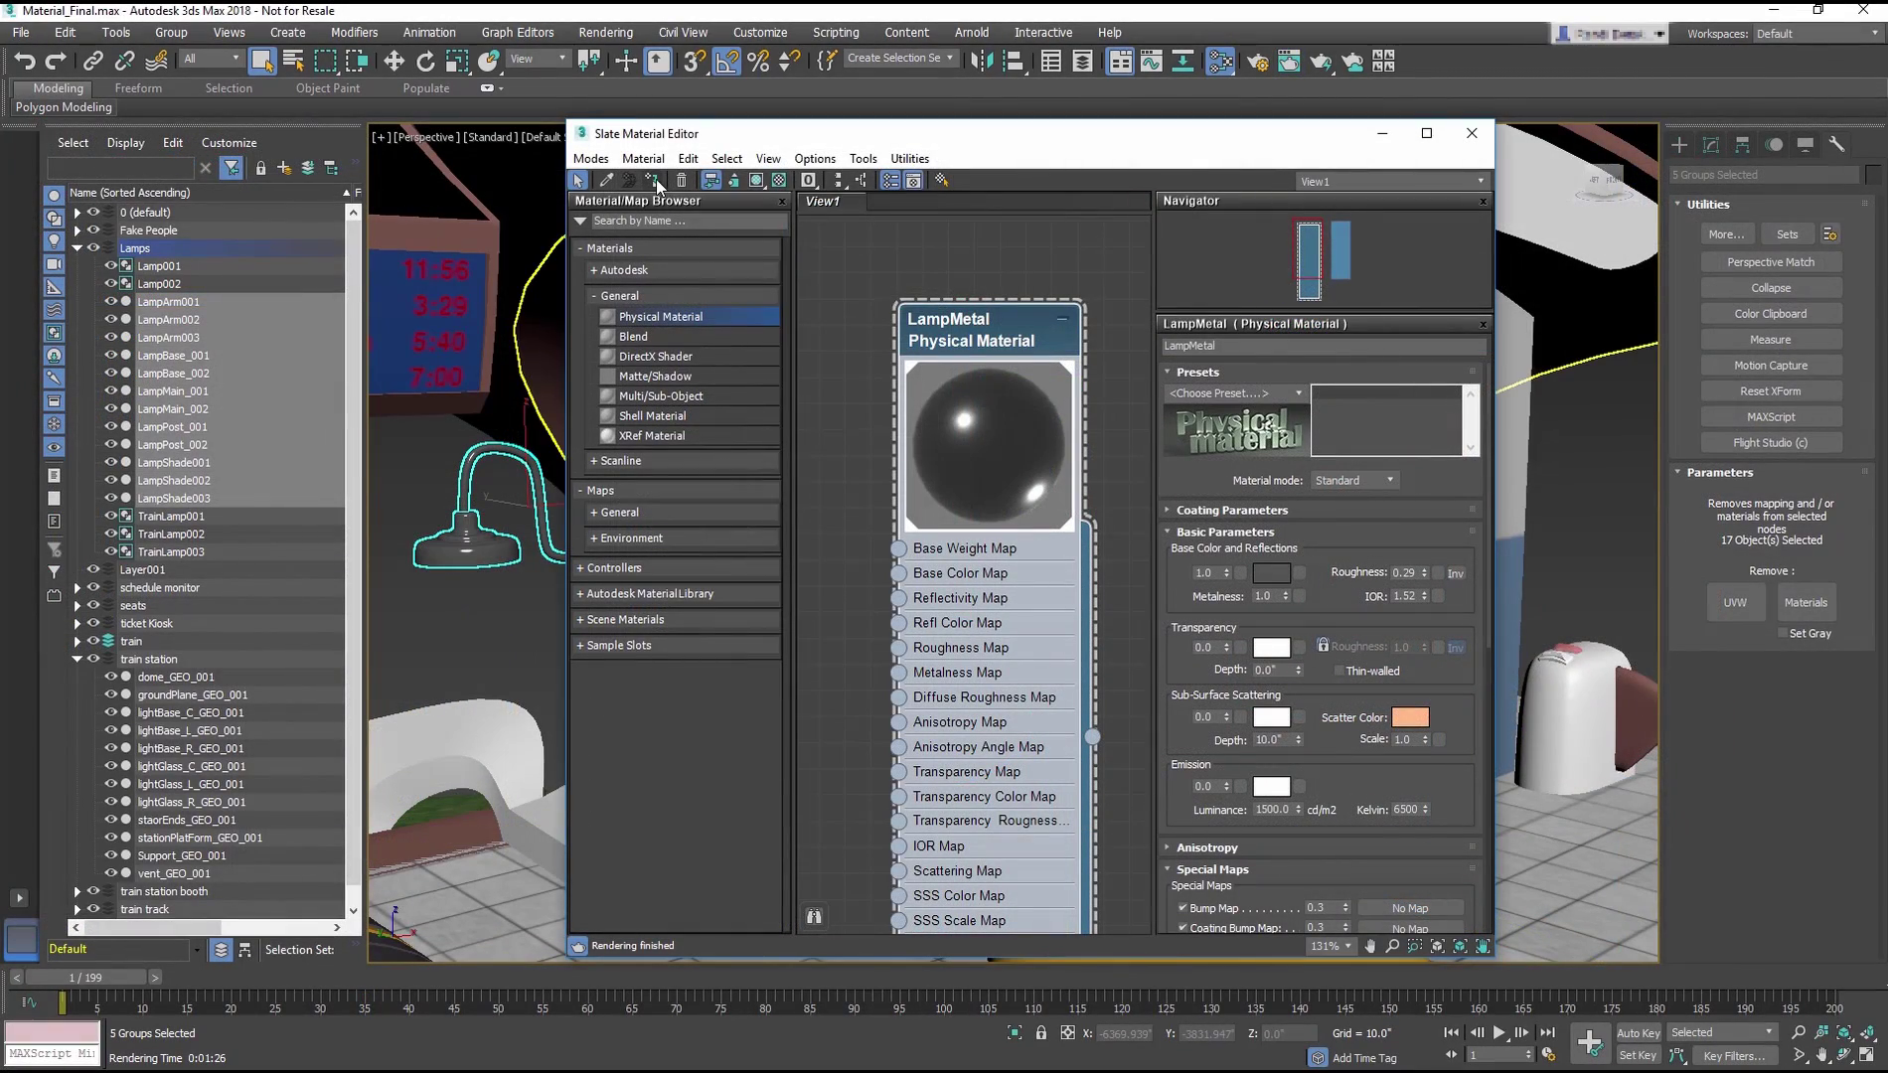
{"action": "left_click", "coordinate": [1469, 134]}
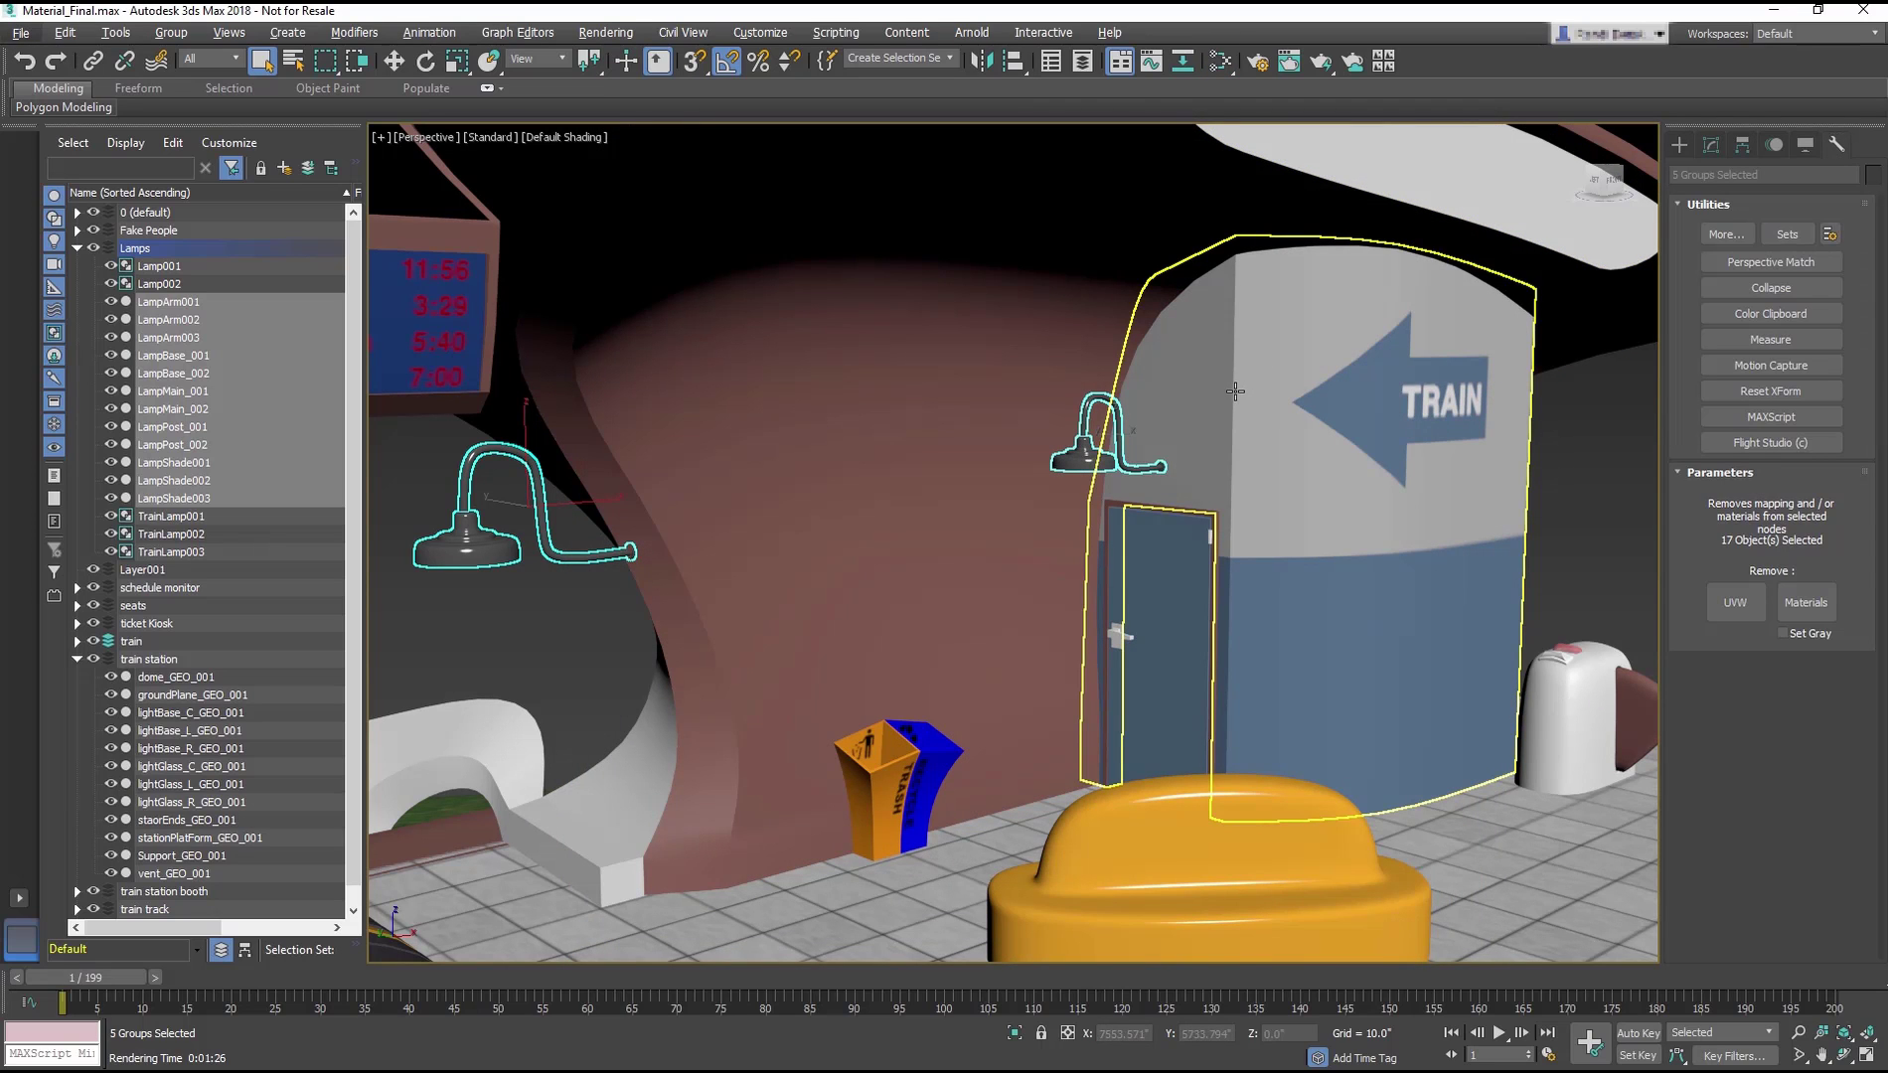
{"action": "middle_click_drag", "start_coordinate": [1156, 435], "coordinate": [875, 381]}
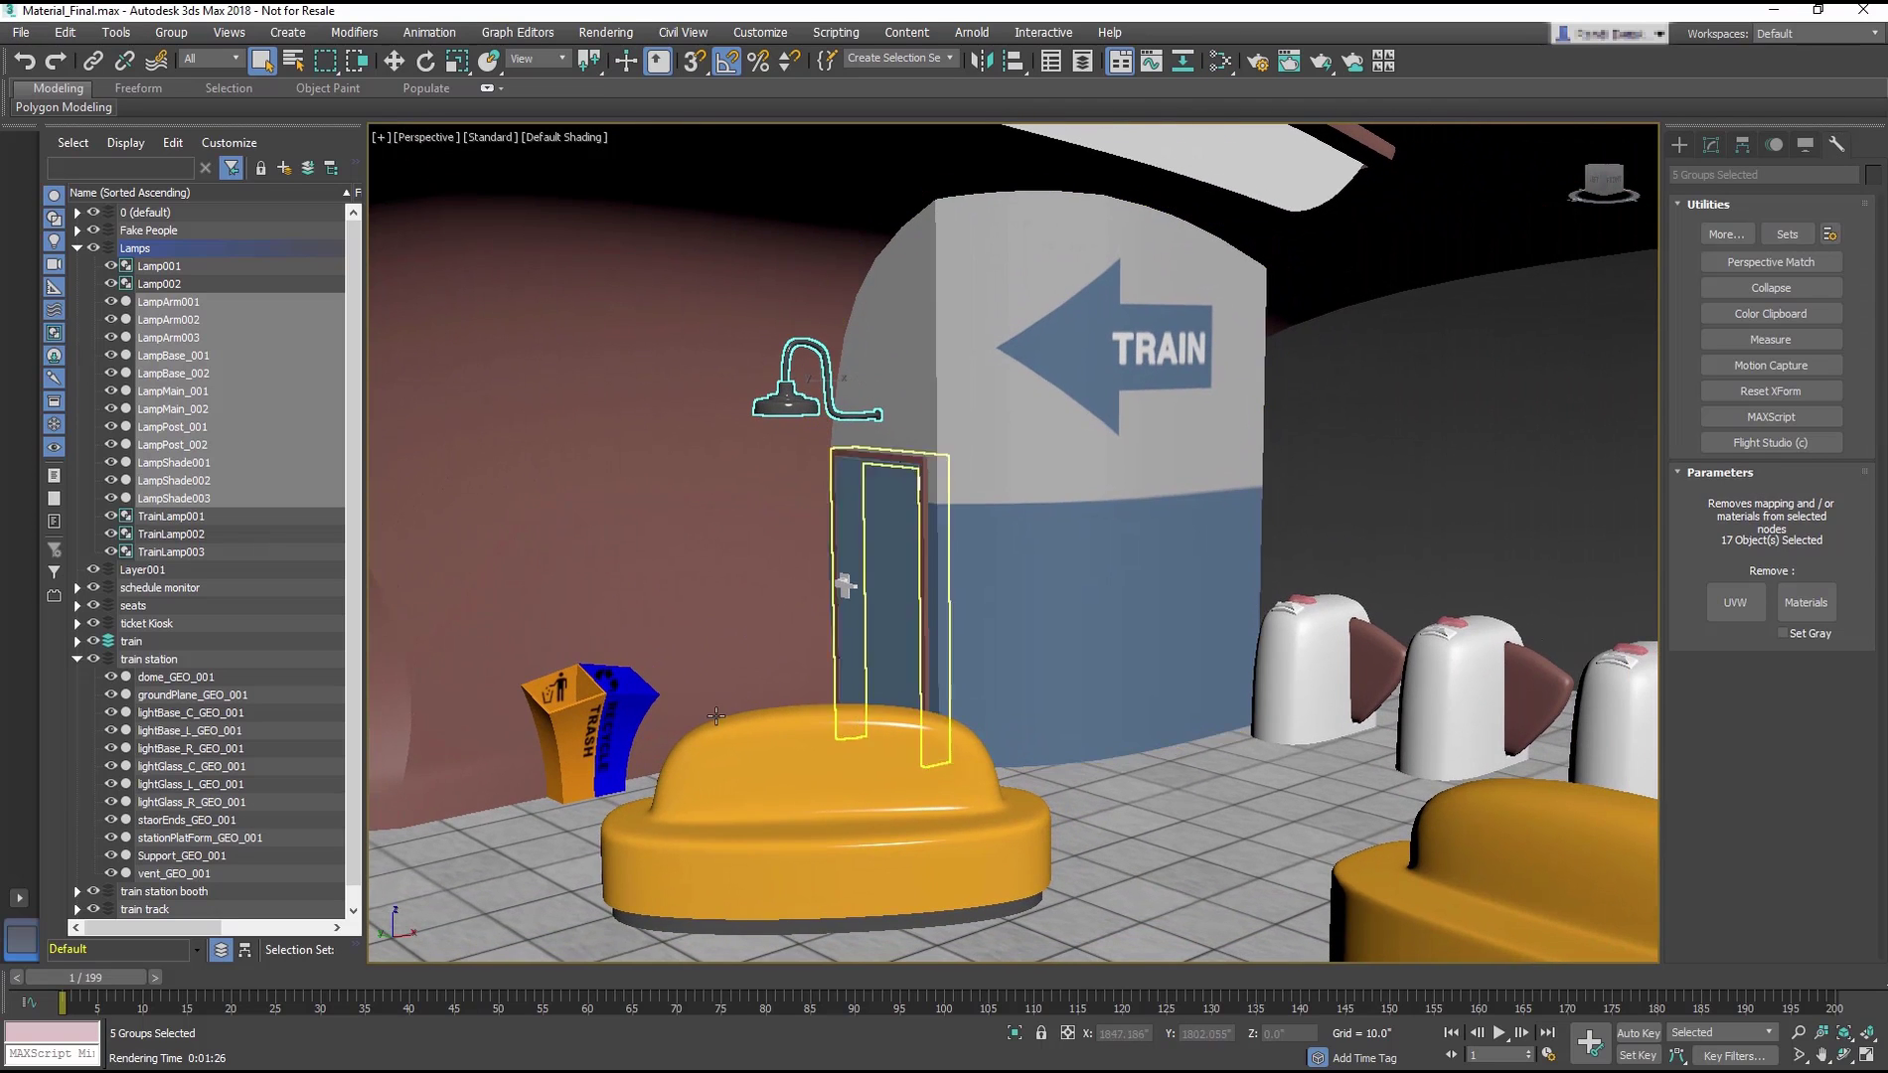
Step: Select the dome support Support_GEO_001 and zoom and orbit in close to it
{"action": "left_click", "coordinate": [679, 798]}
{"action": "left_click", "coordinate": [1079, 244]}
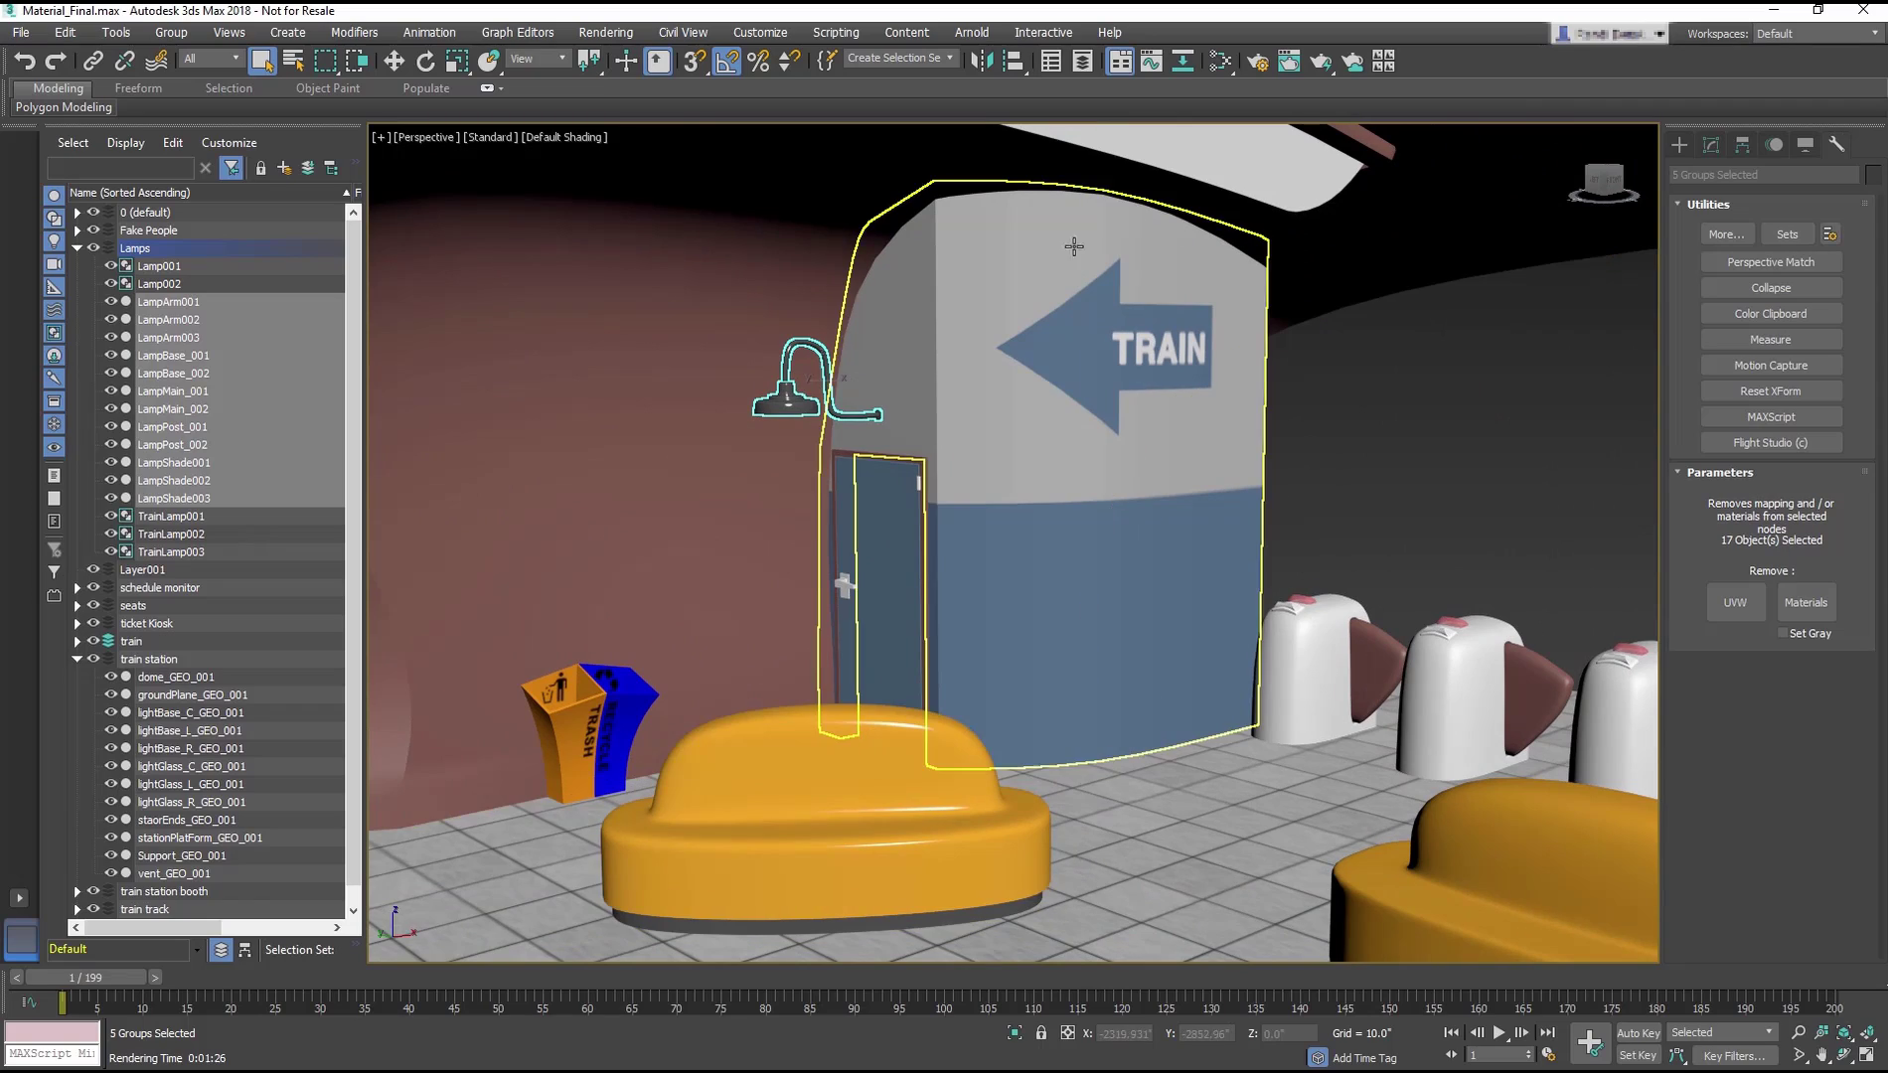
{"action": "key", "text": "z"}
{"action": "scroll", "coordinate": [1070, 288], "scroll_direction": "down", "scroll_amount": 6}
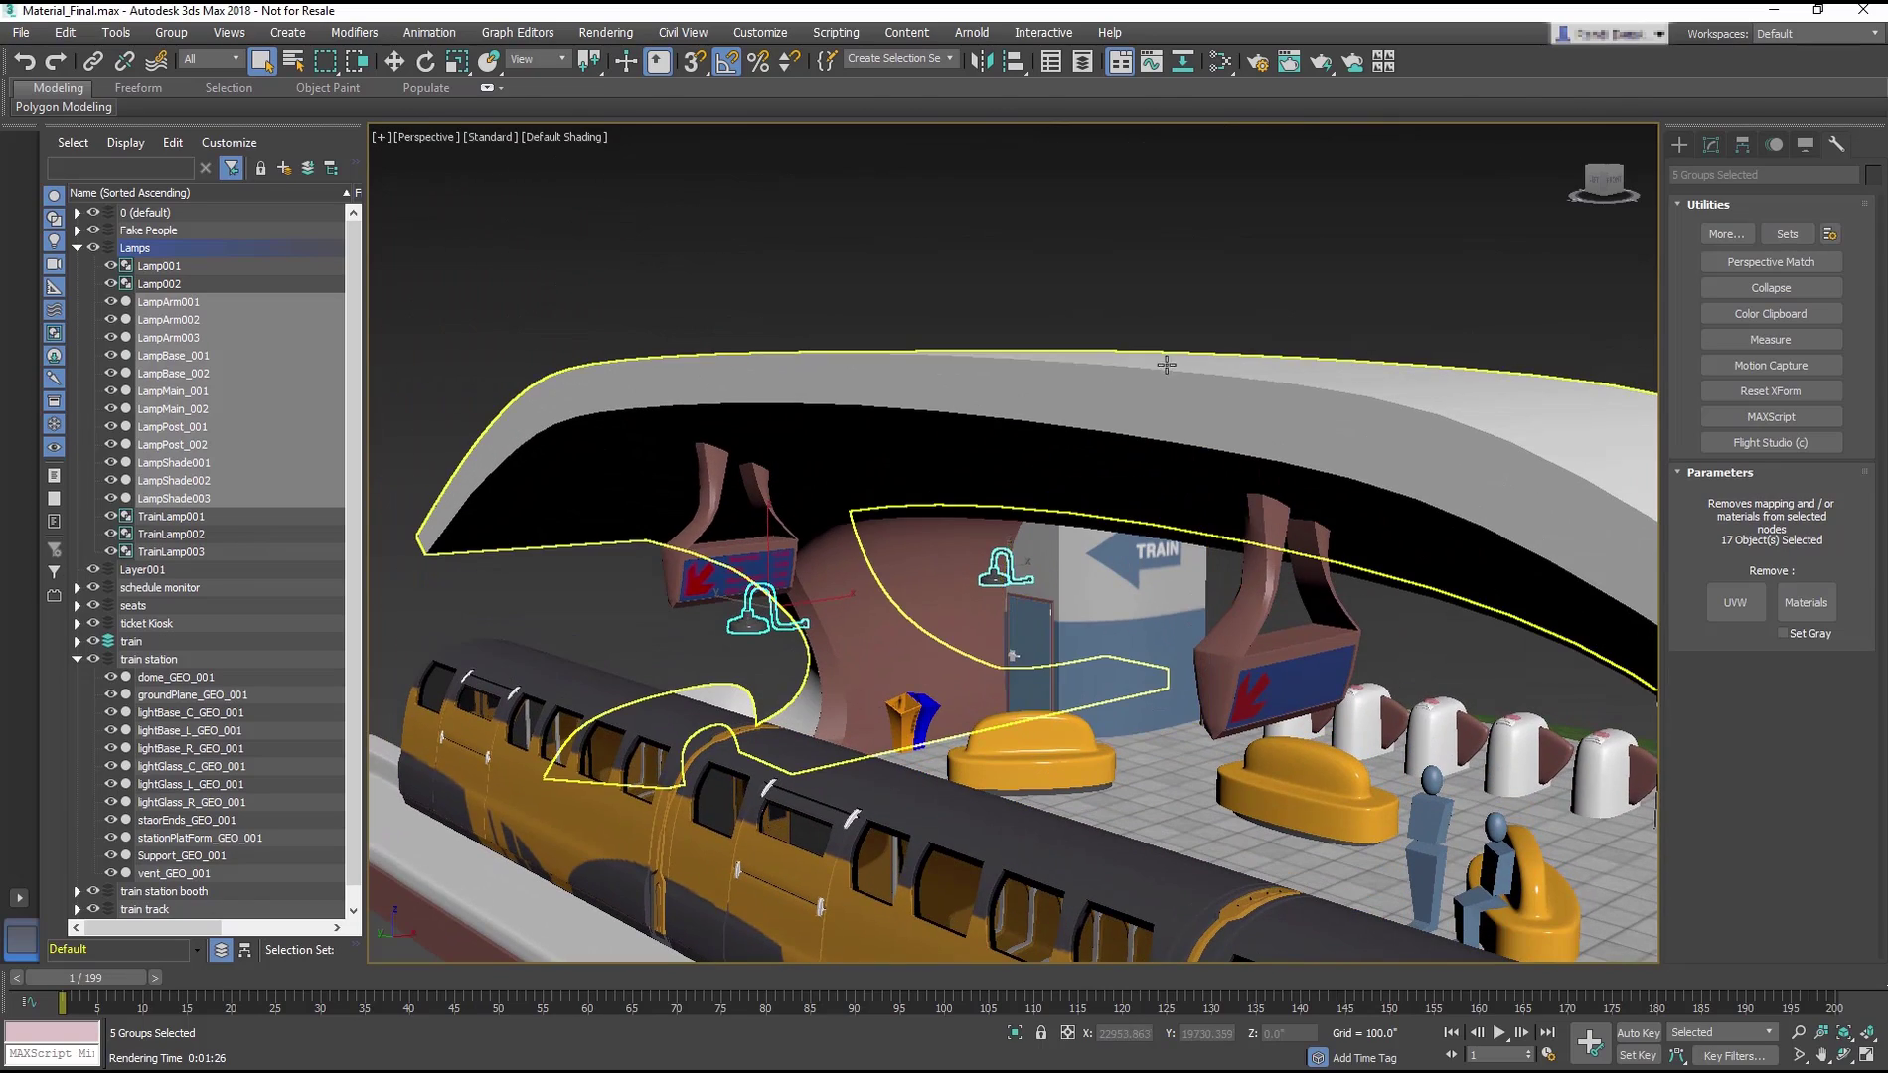
{"action": "left_click", "coordinate": [1151, 395]}
{"action": "scroll", "coordinate": [1192, 378], "scroll_direction": "up", "scroll_amount": 6}
{"action": "middle_click_drag", "start_coordinate": [1232, 360], "coordinate": [935, 683], "text": "alt"}
{"action": "scroll", "coordinate": [1010, 445], "scroll_direction": "up", "scroll_amount": 3}
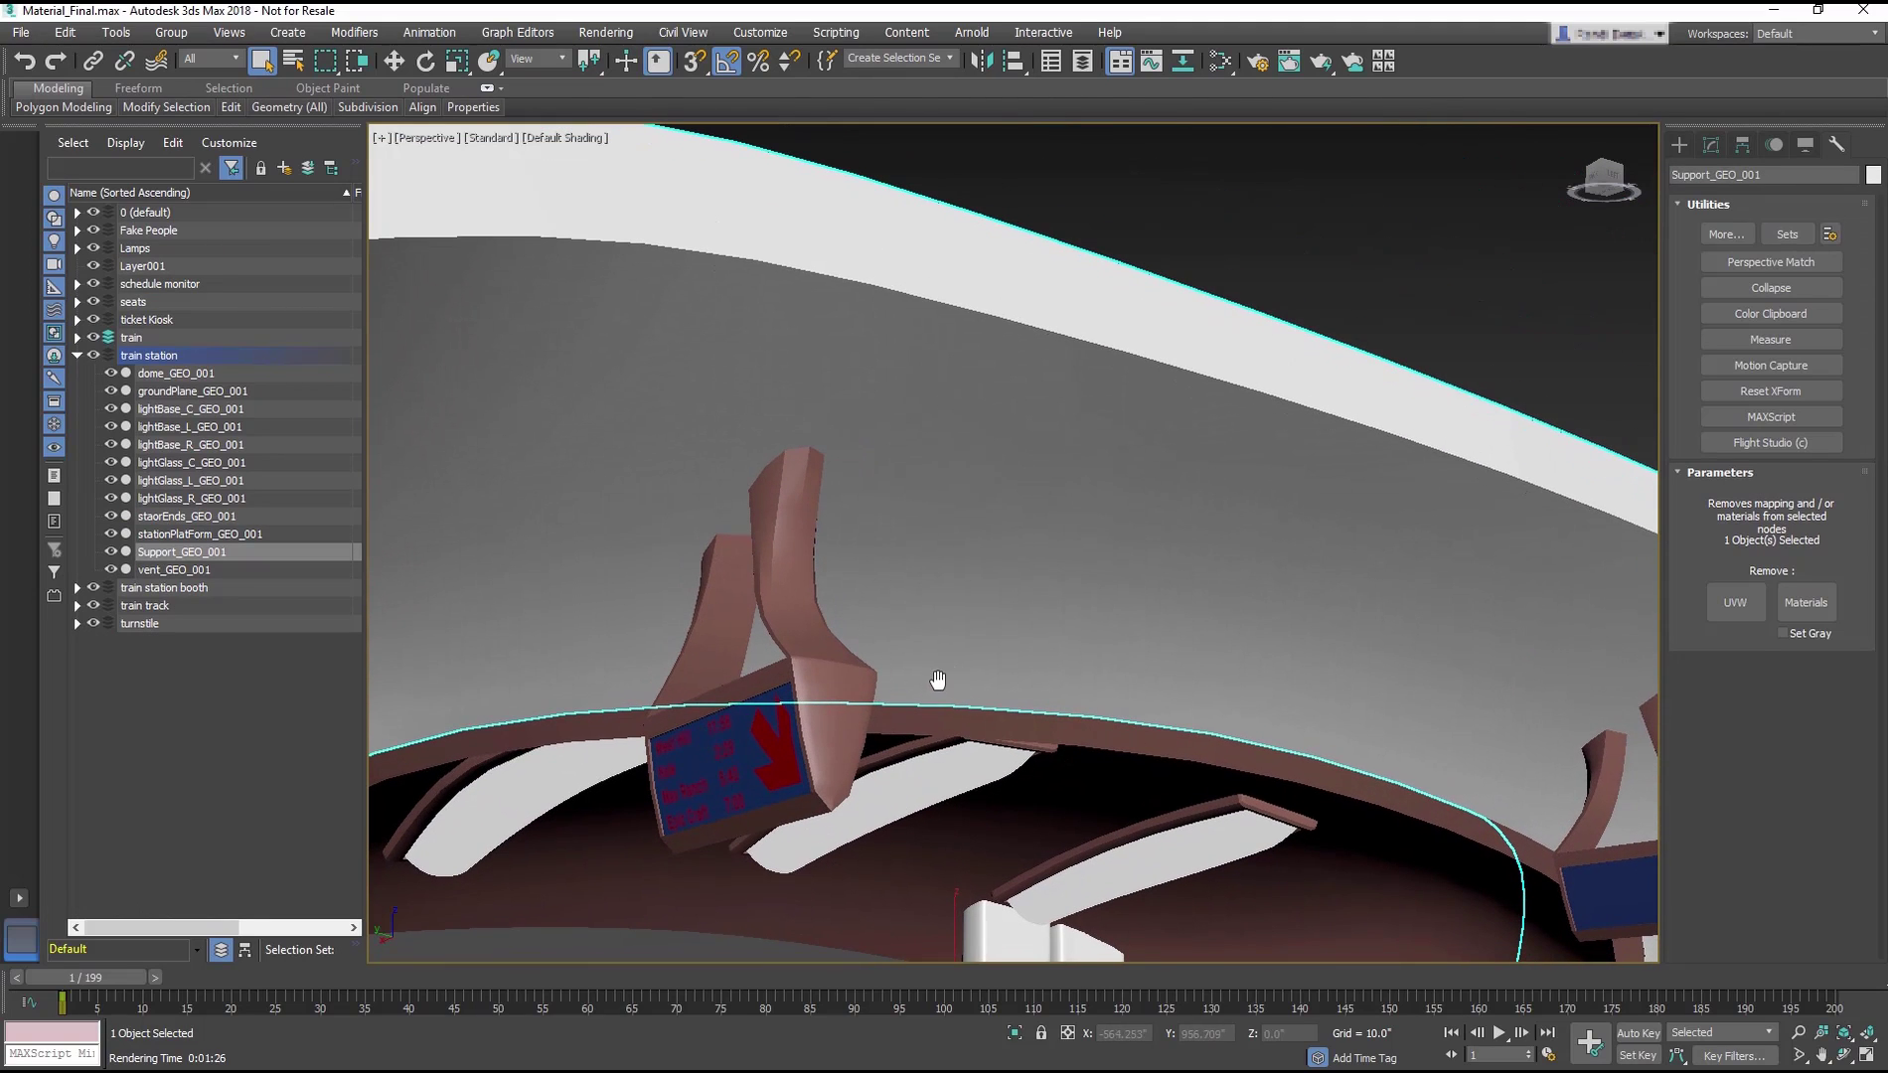
Step: Add a new Physical Material named 'support' in the Slate Material Editor
{"action": "left_click", "coordinate": [1220, 63]}
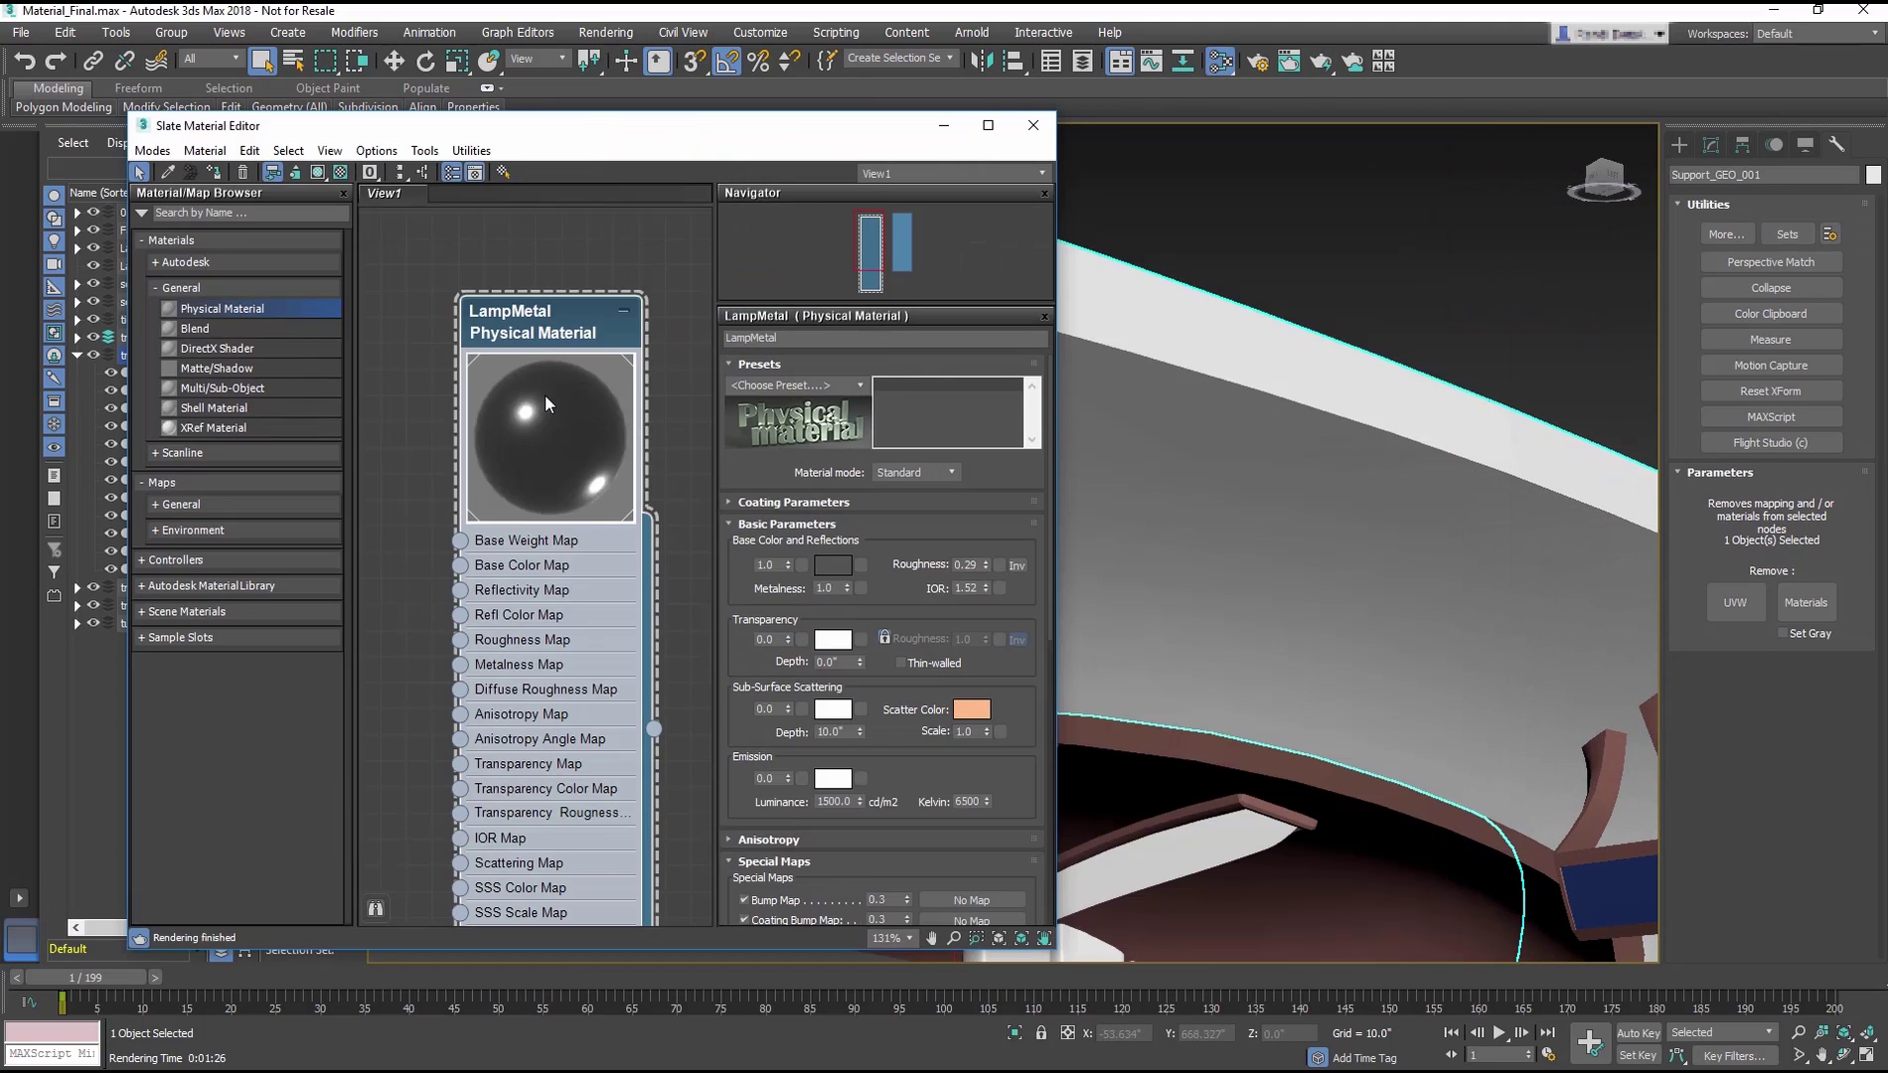
{"action": "middle_click_drag", "start_coordinate": [544, 394], "coordinate": [894, 398]}
{"action": "left_click_drag", "start_coordinate": [323, 319], "coordinate": [527, 325]}
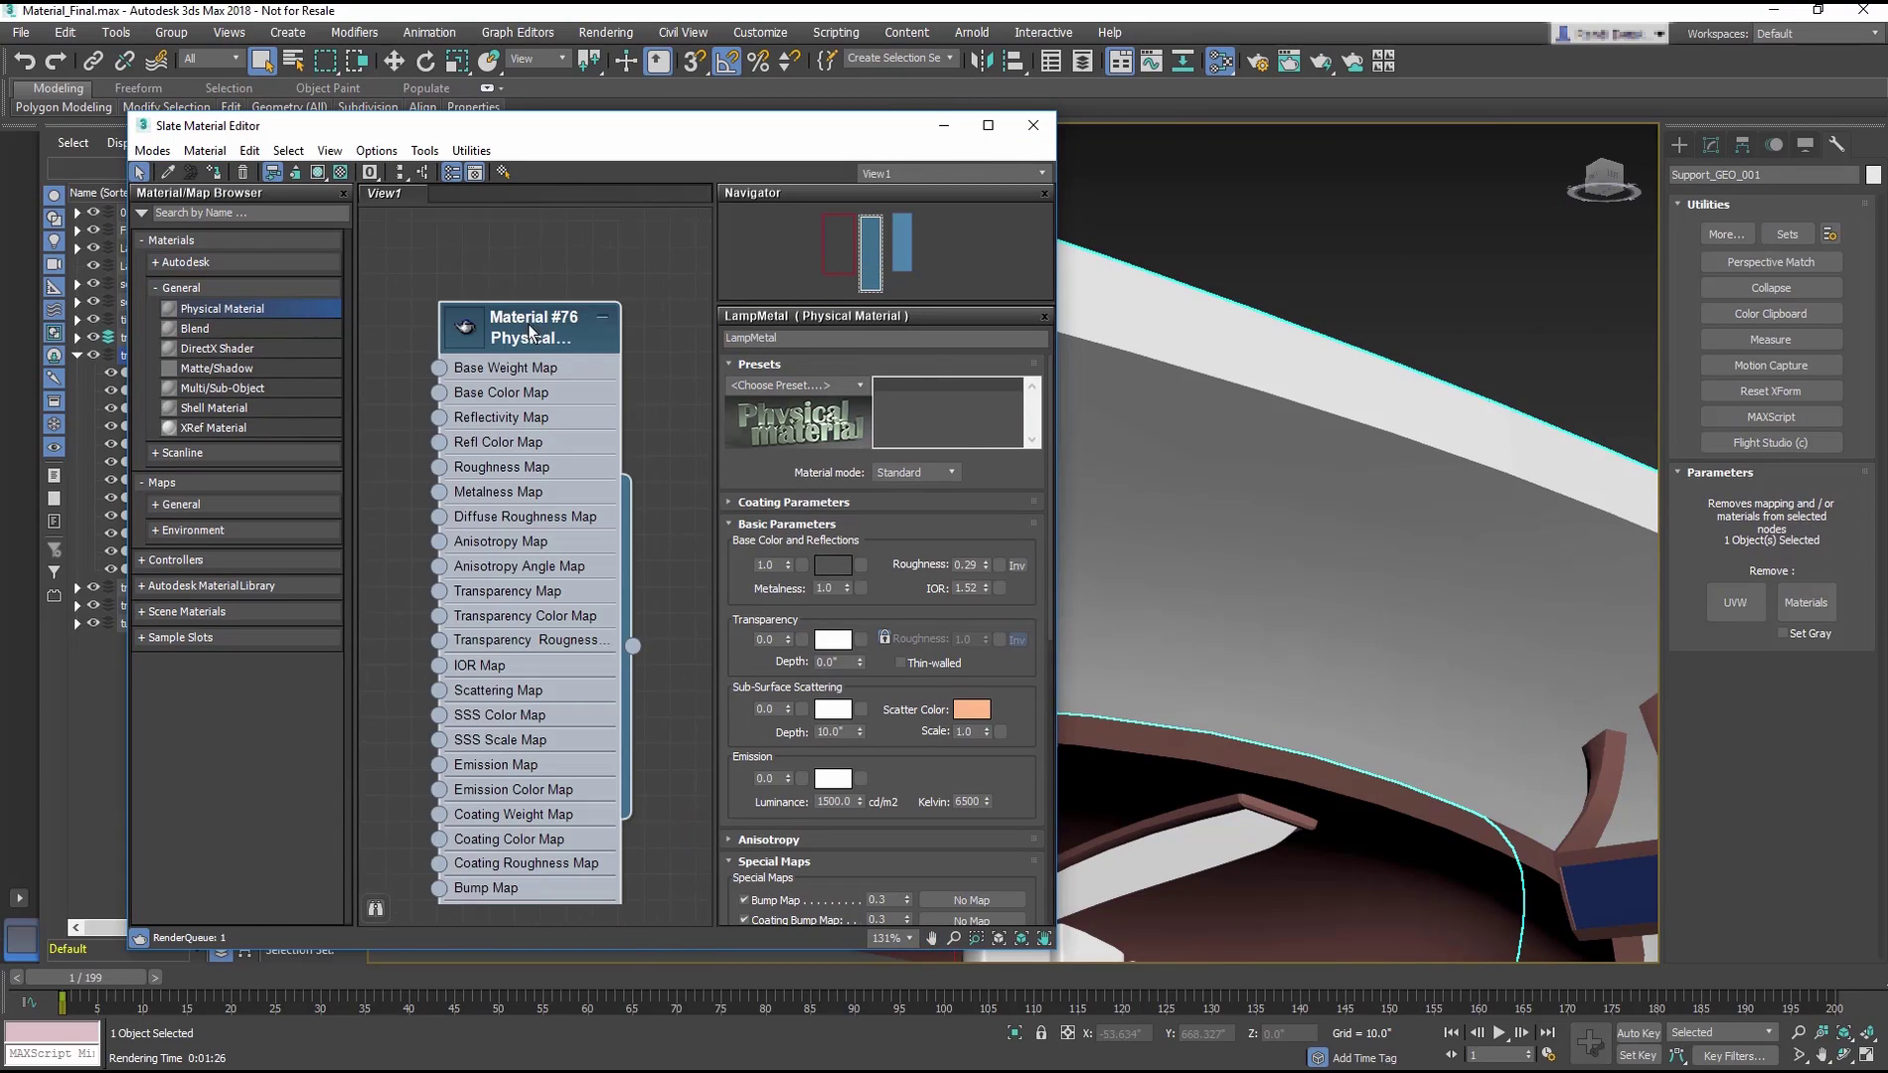
{"action": "left_click", "coordinate": [805, 338]}
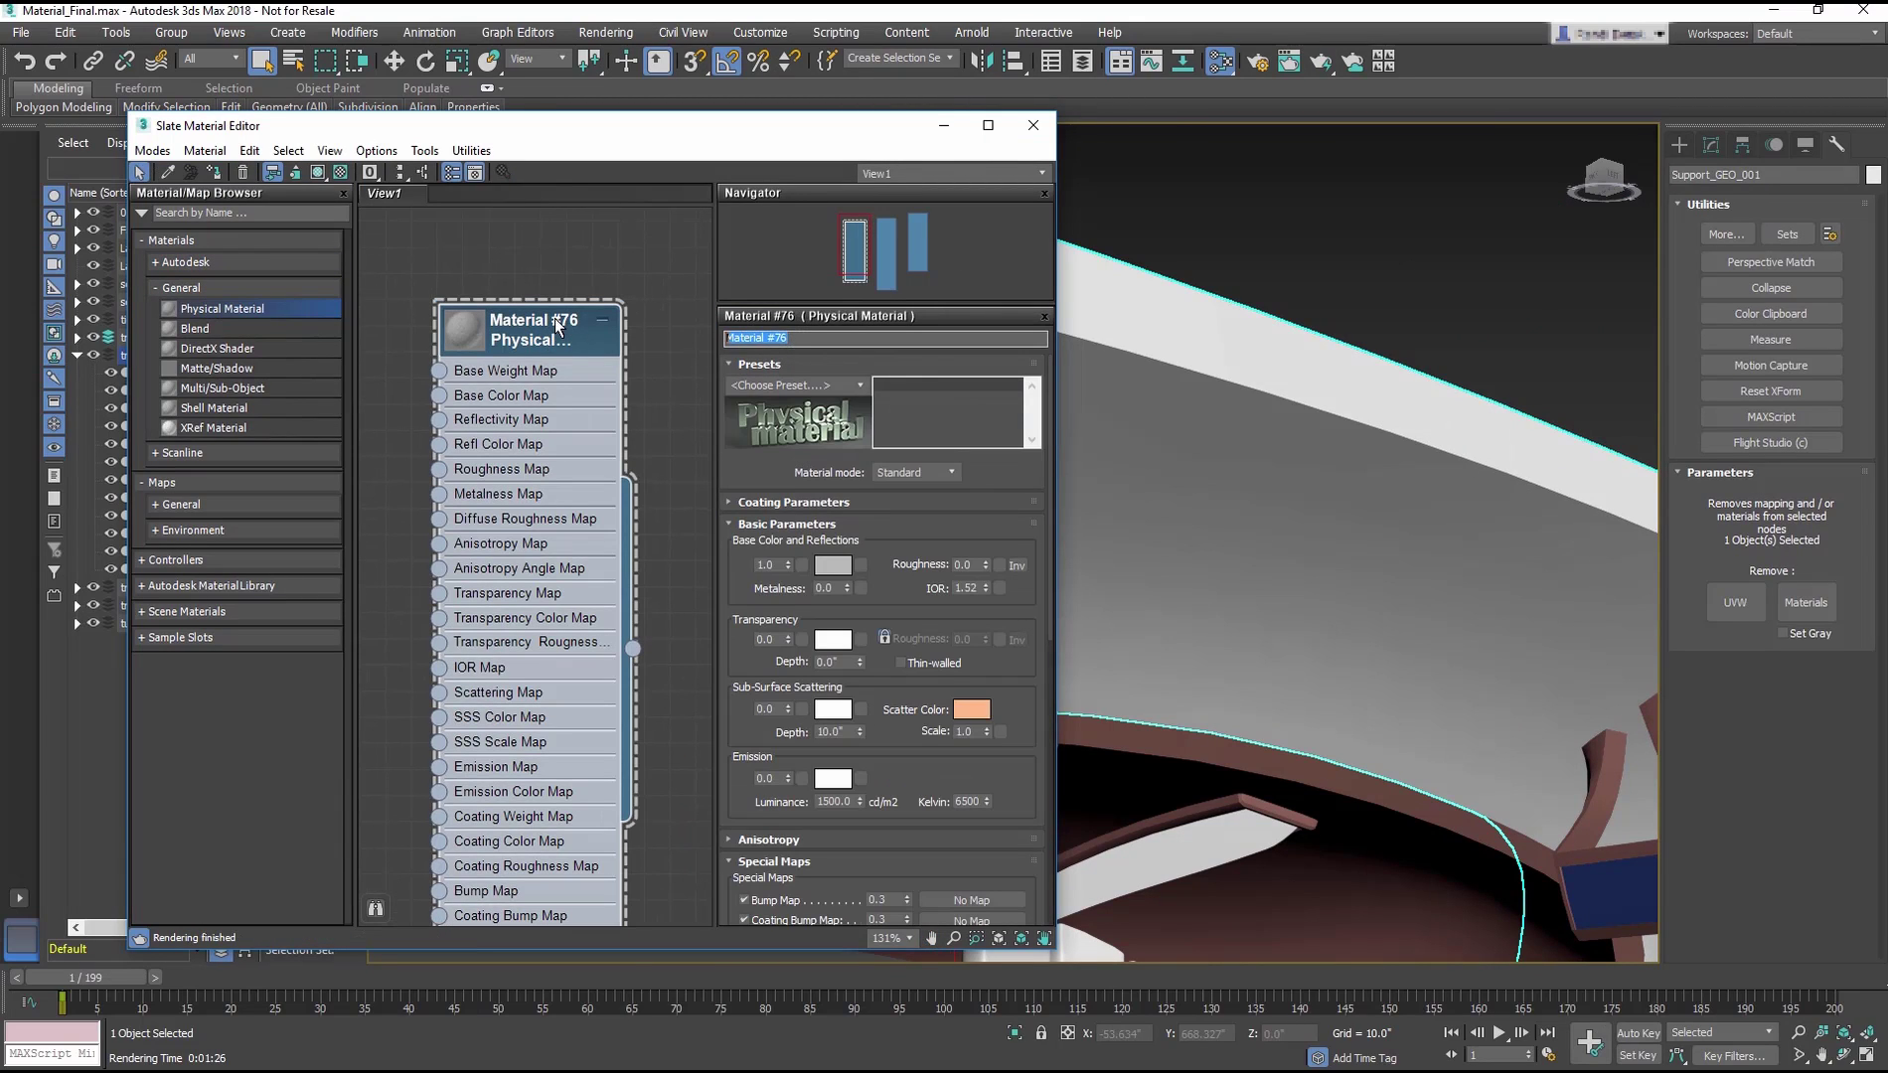
{"action": "type", "text": "support"}
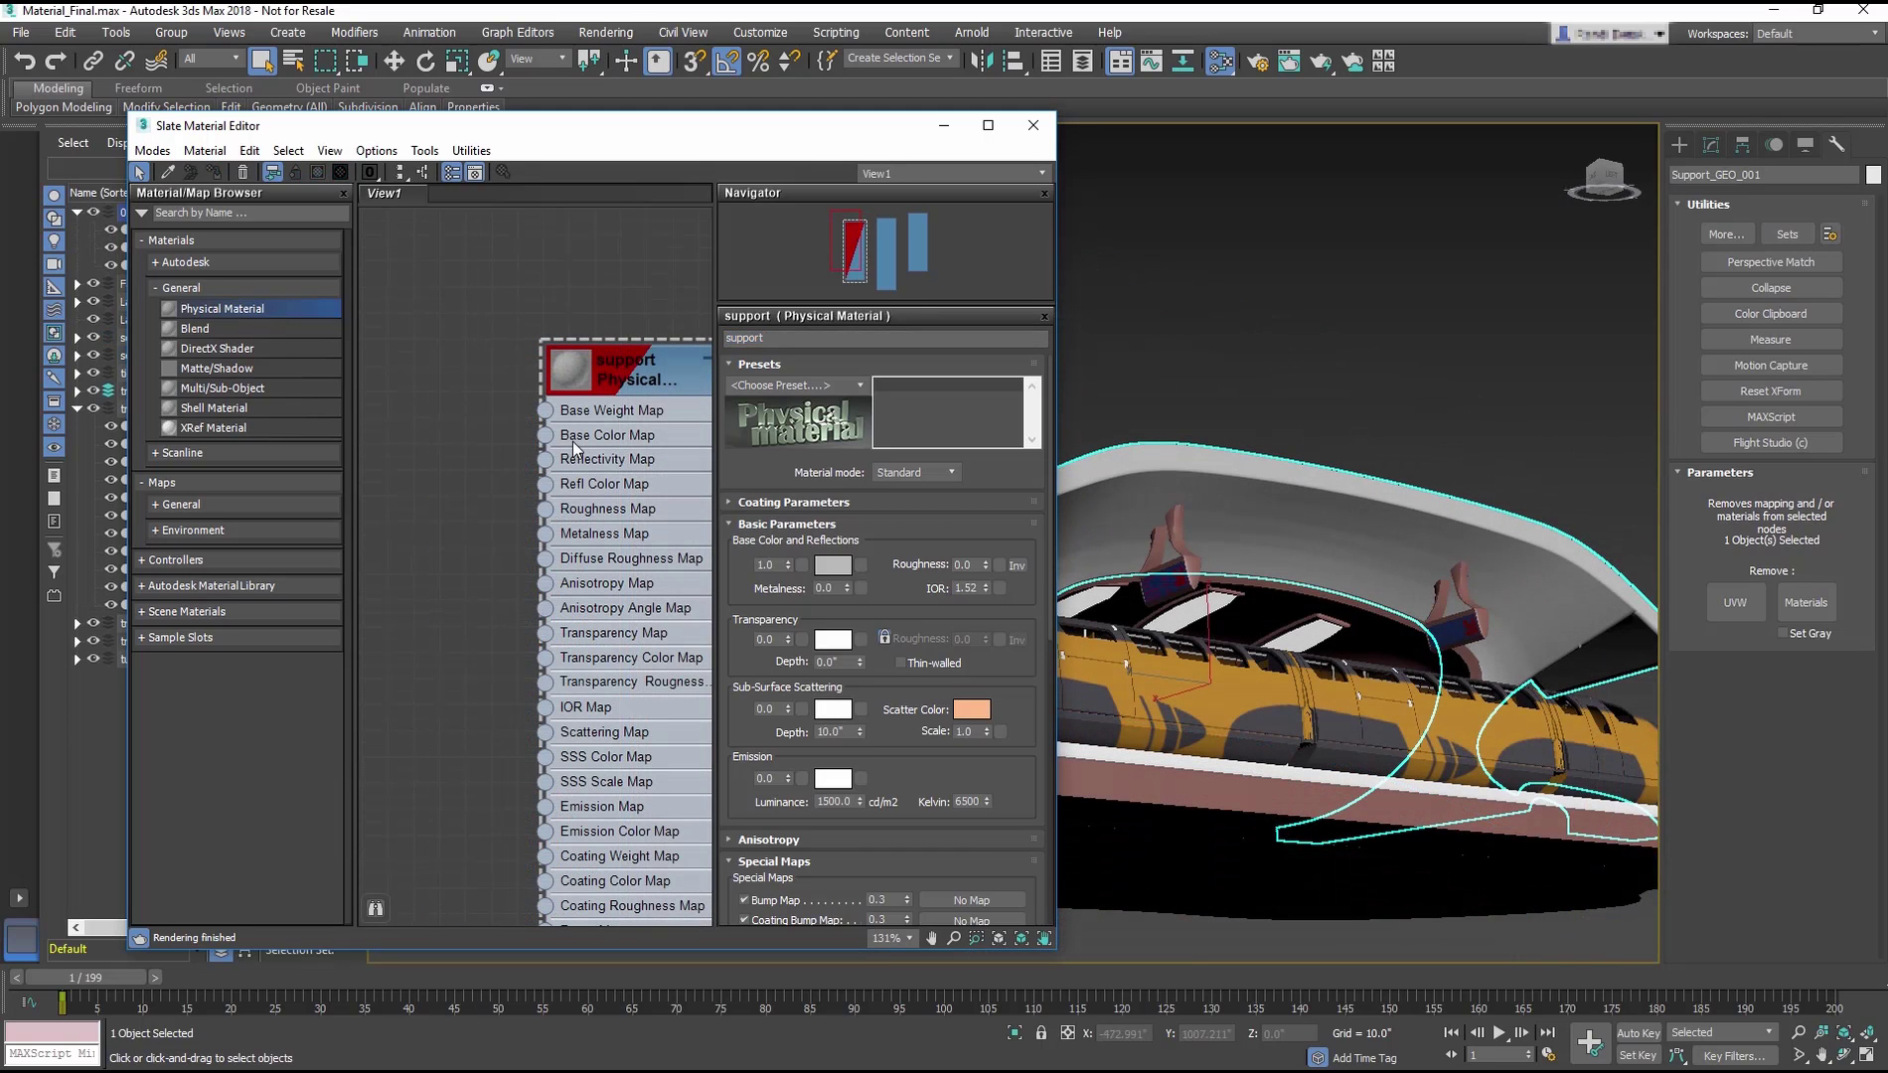
Step: Load Support_GEO_Color.png as a Bitmap into the support material's Base Color Map
{"action": "left_click", "coordinate": [546, 435]}
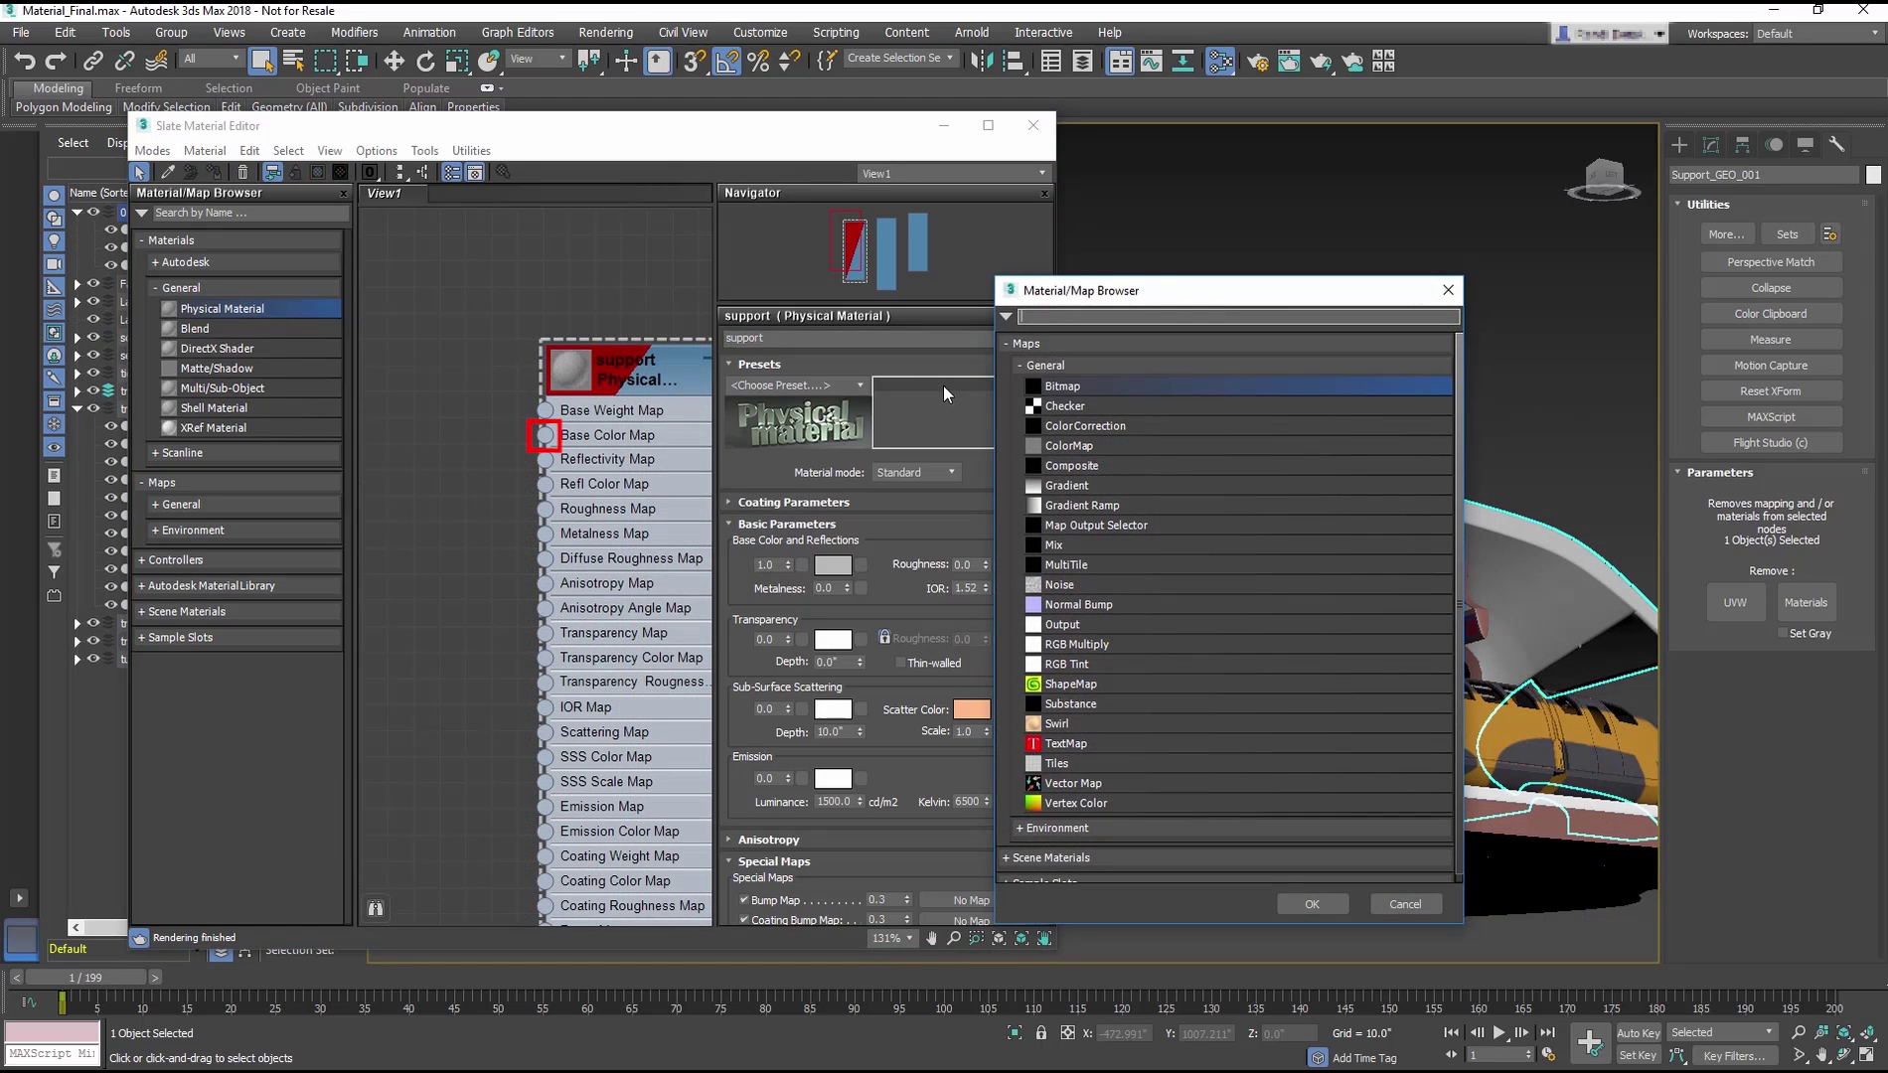
{"action": "double_click", "coordinate": [1088, 384]}
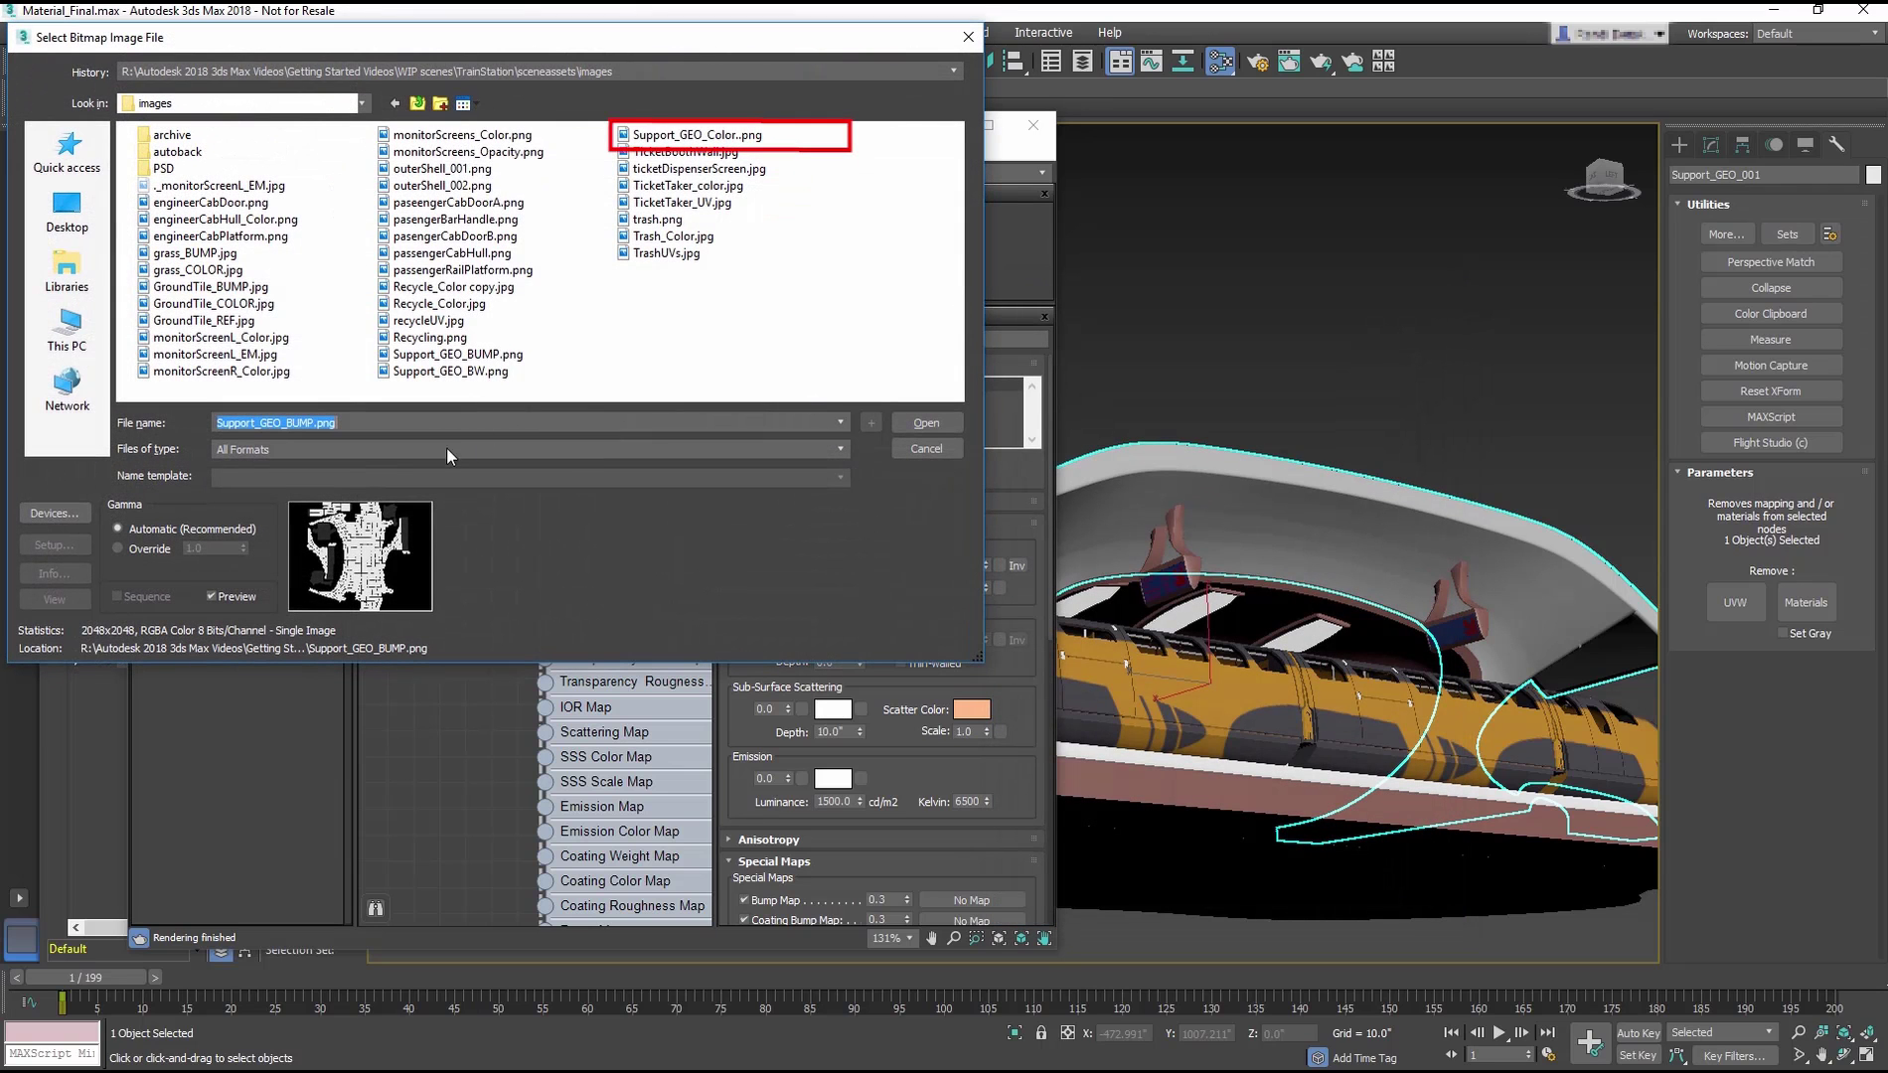
{"action": "double_click", "coordinate": [672, 135]}
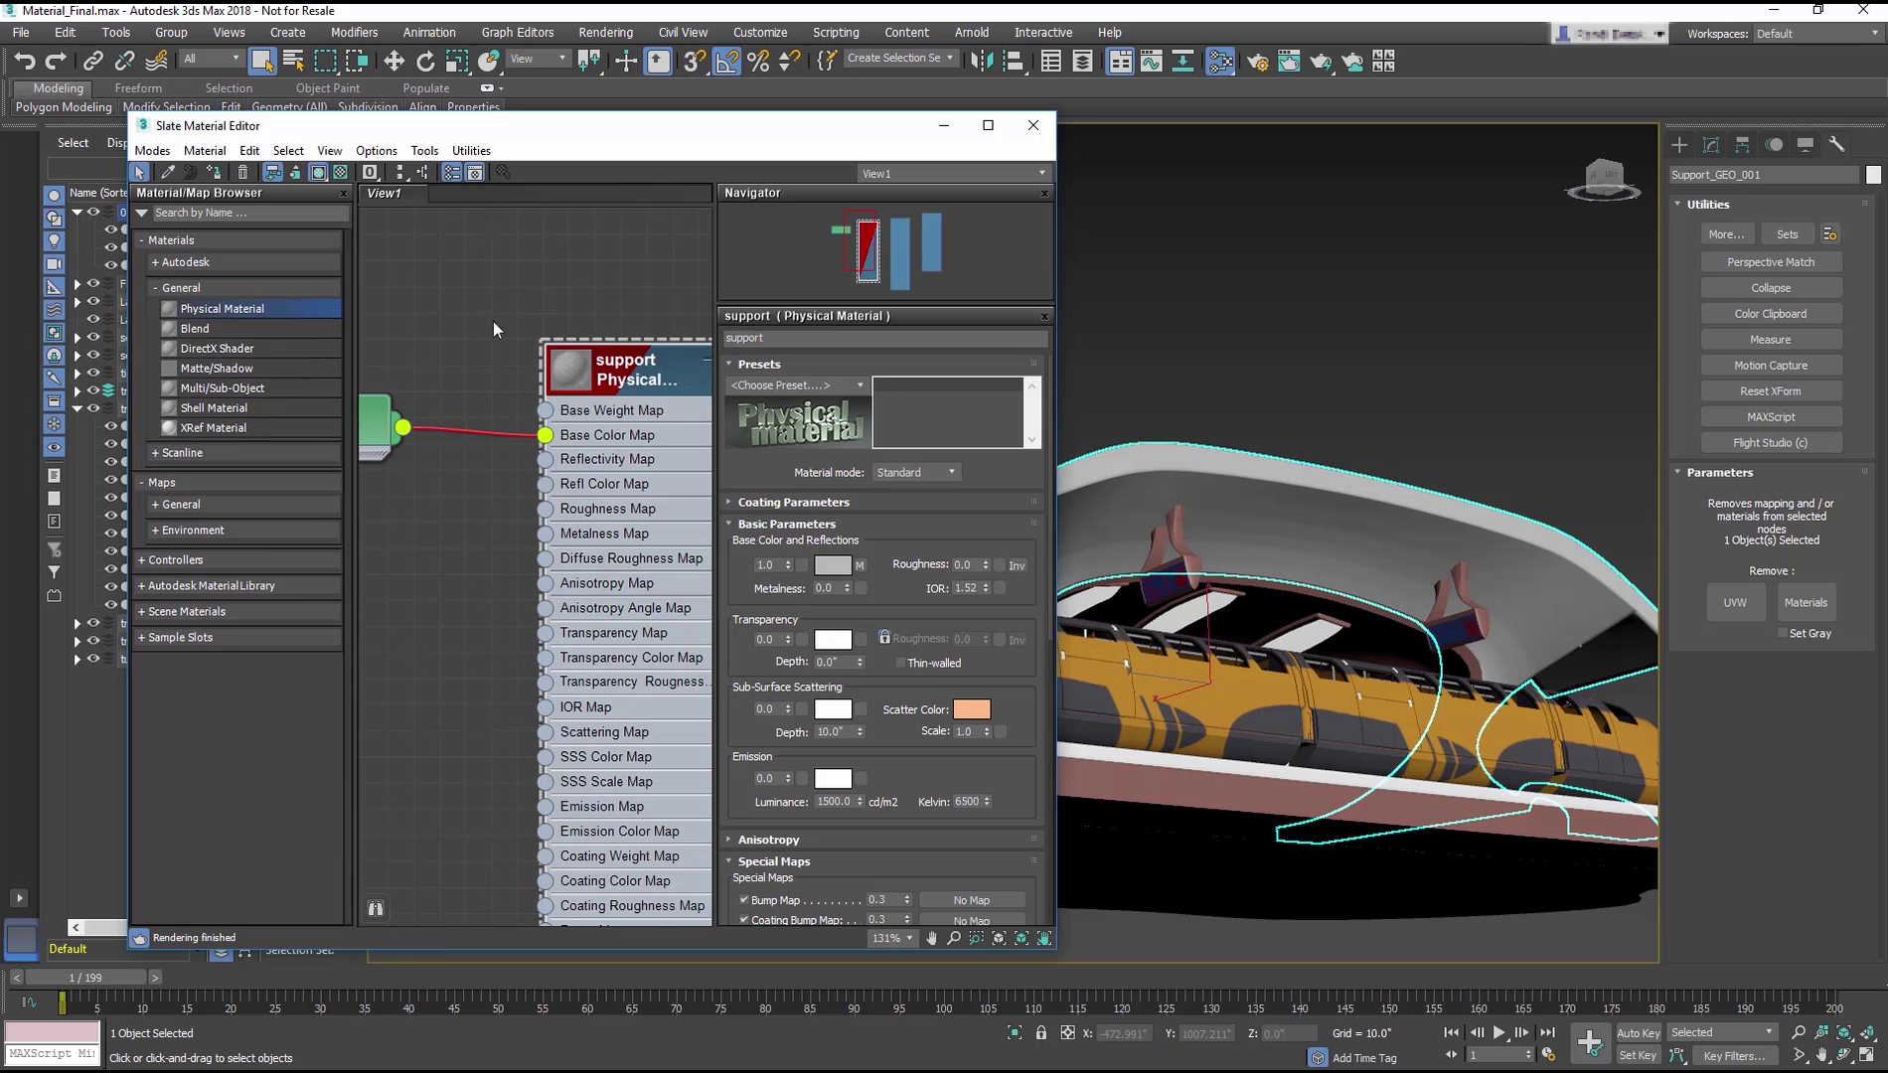
Step: Show the support material's texture in the viewport and zoom in toward the canopy
{"action": "left_click", "coordinate": [215, 174]}
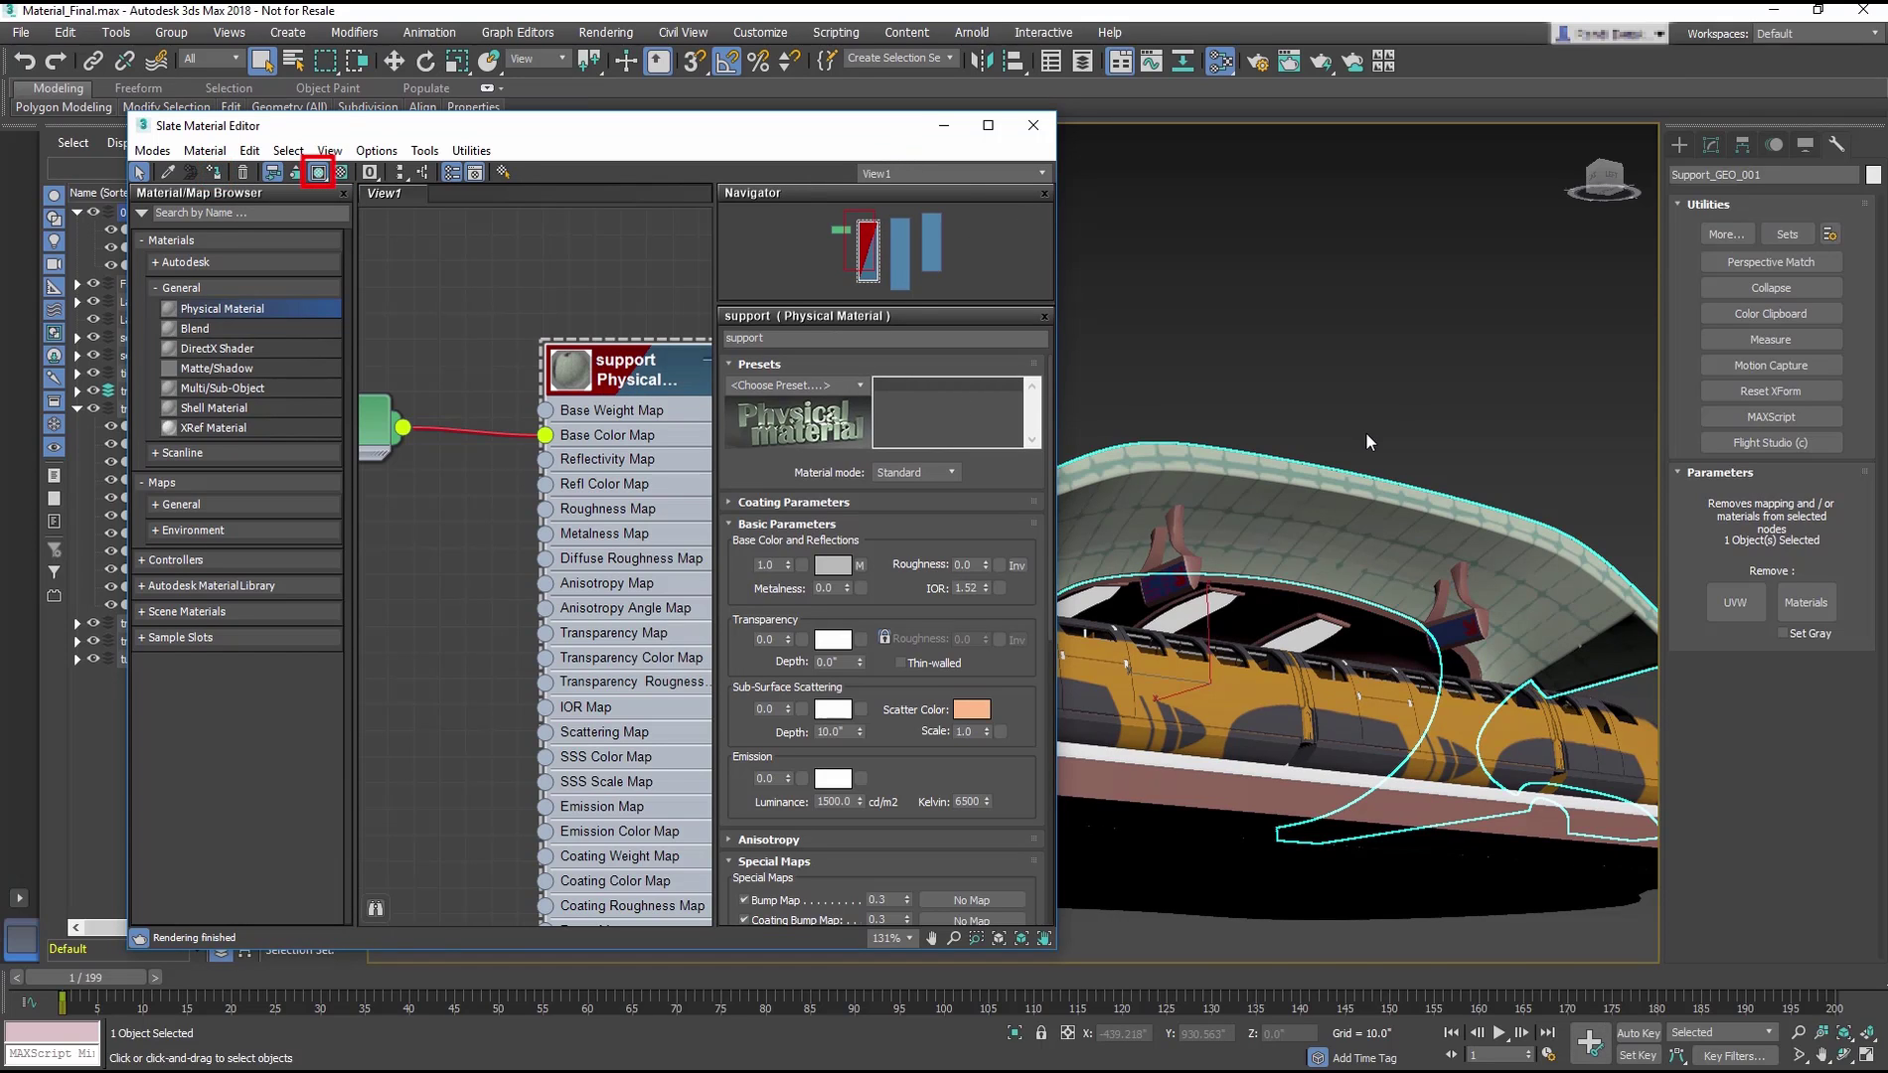
{"action": "scroll", "coordinate": [1366, 442], "scroll_direction": "up", "scroll_amount": 3}
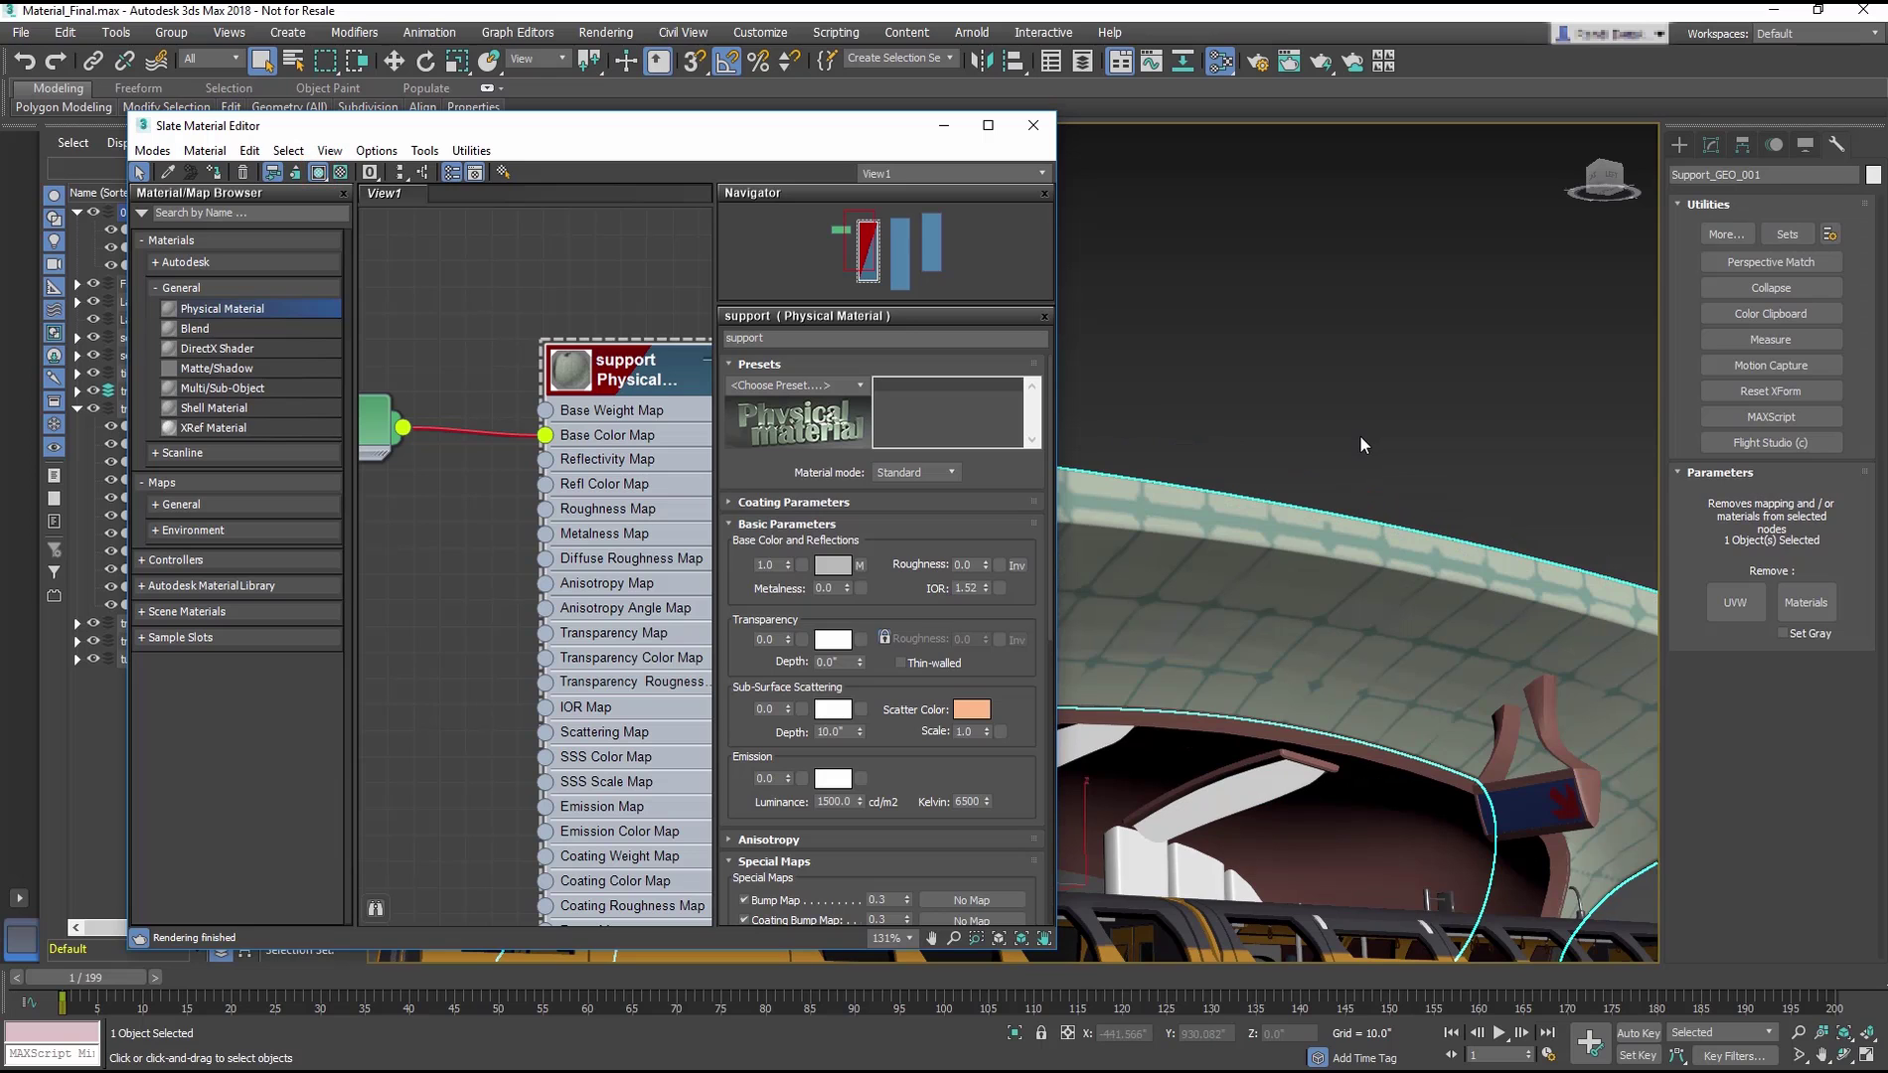
{"action": "middle_click_drag", "start_coordinate": [1361, 436], "coordinate": [1156, 344]}
{"action": "scroll", "coordinate": [1390, 333], "scroll_direction": "up", "scroll_amount": 2}
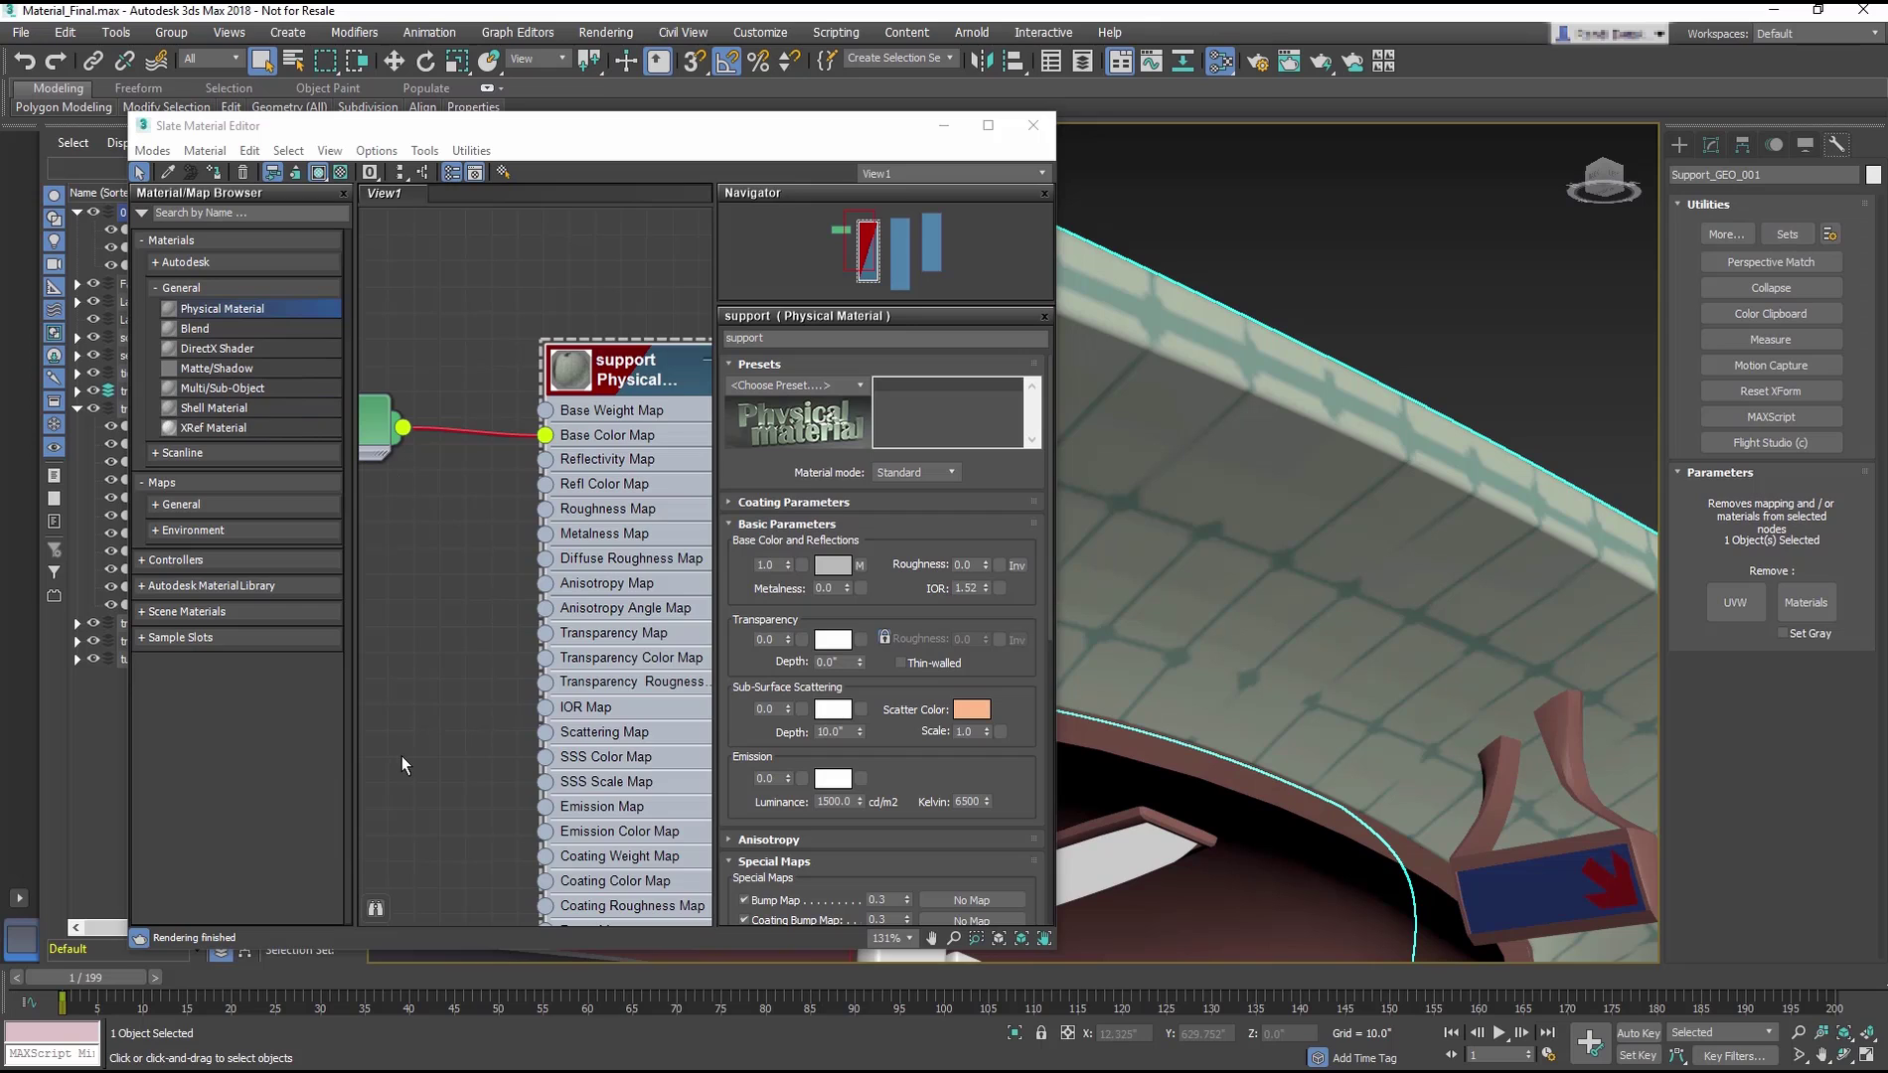
Step: Load Support_GEO_BUMP.png as a Bitmap into the support material's Bump Map
{"action": "middle_click_drag", "start_coordinate": [401, 755], "coordinate": [517, 682]}
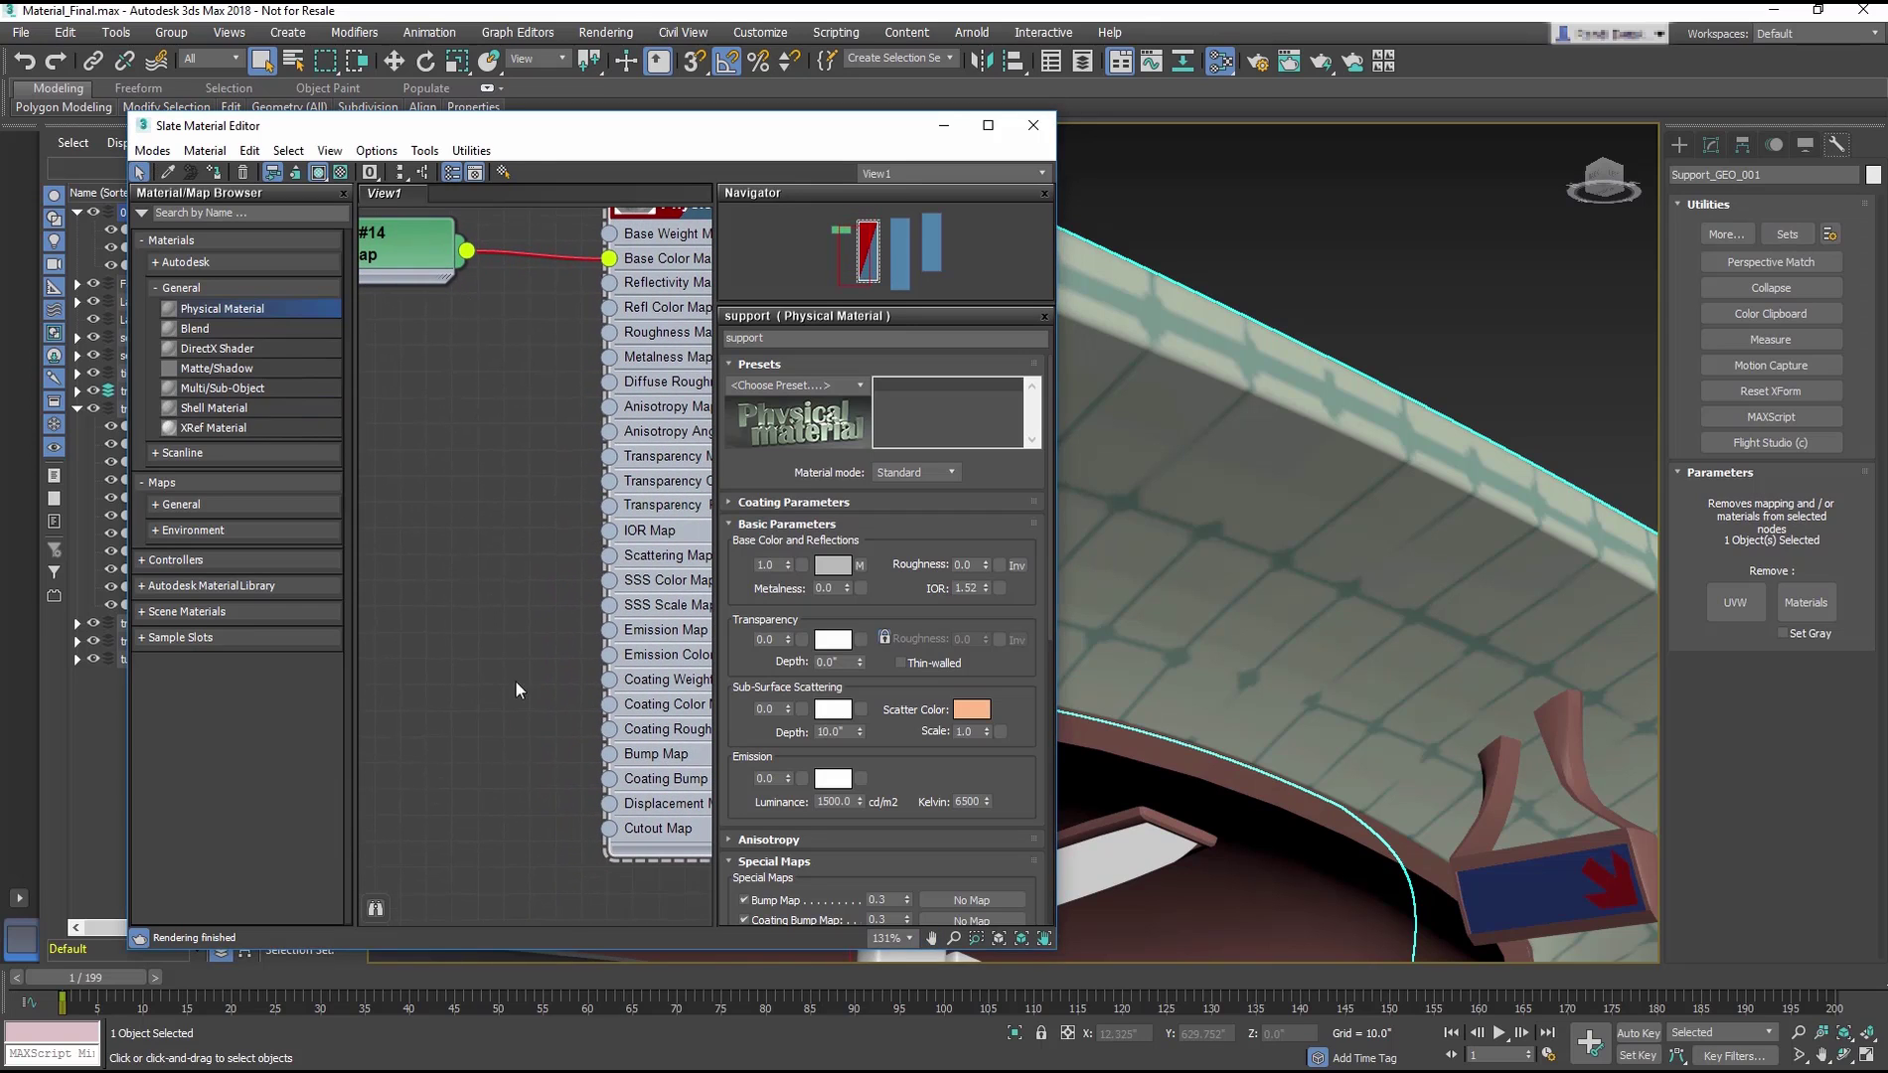
{"action": "left_click", "coordinate": [614, 755]}
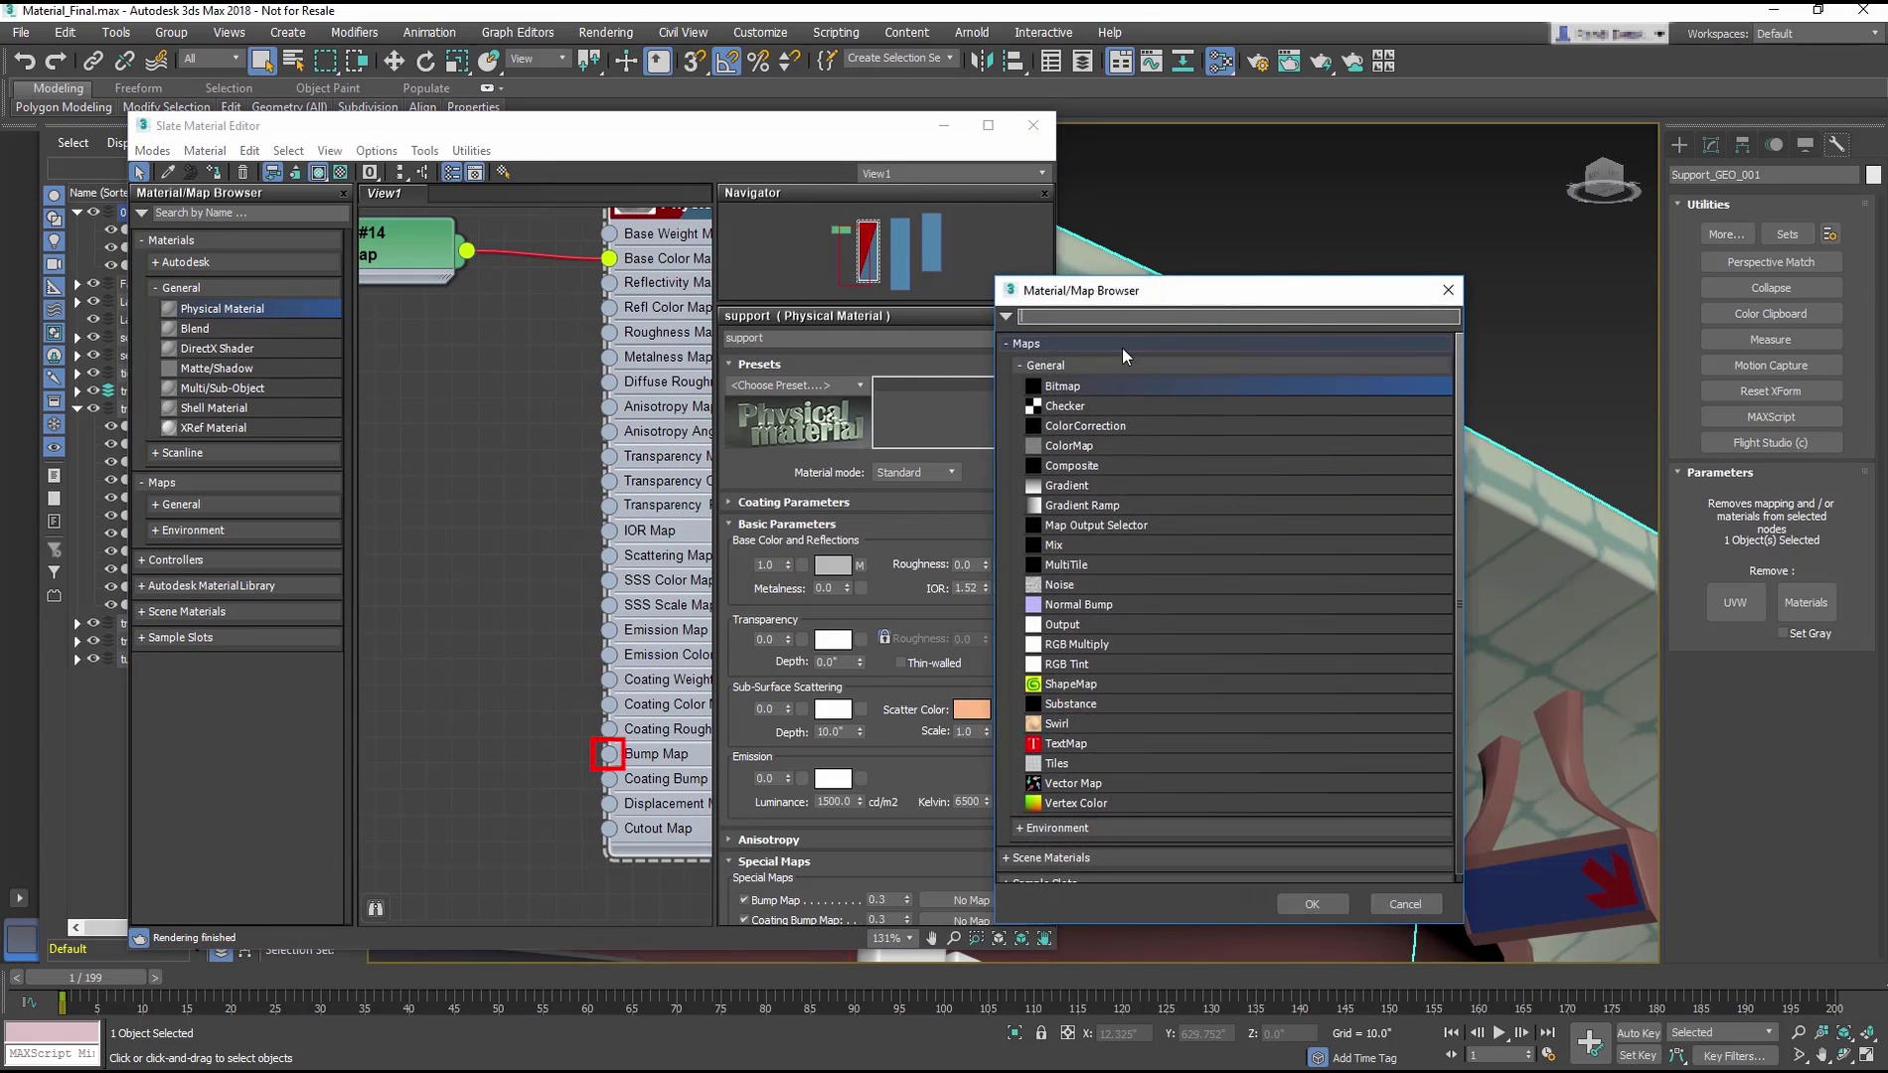
{"action": "key", "text": "Escape"}
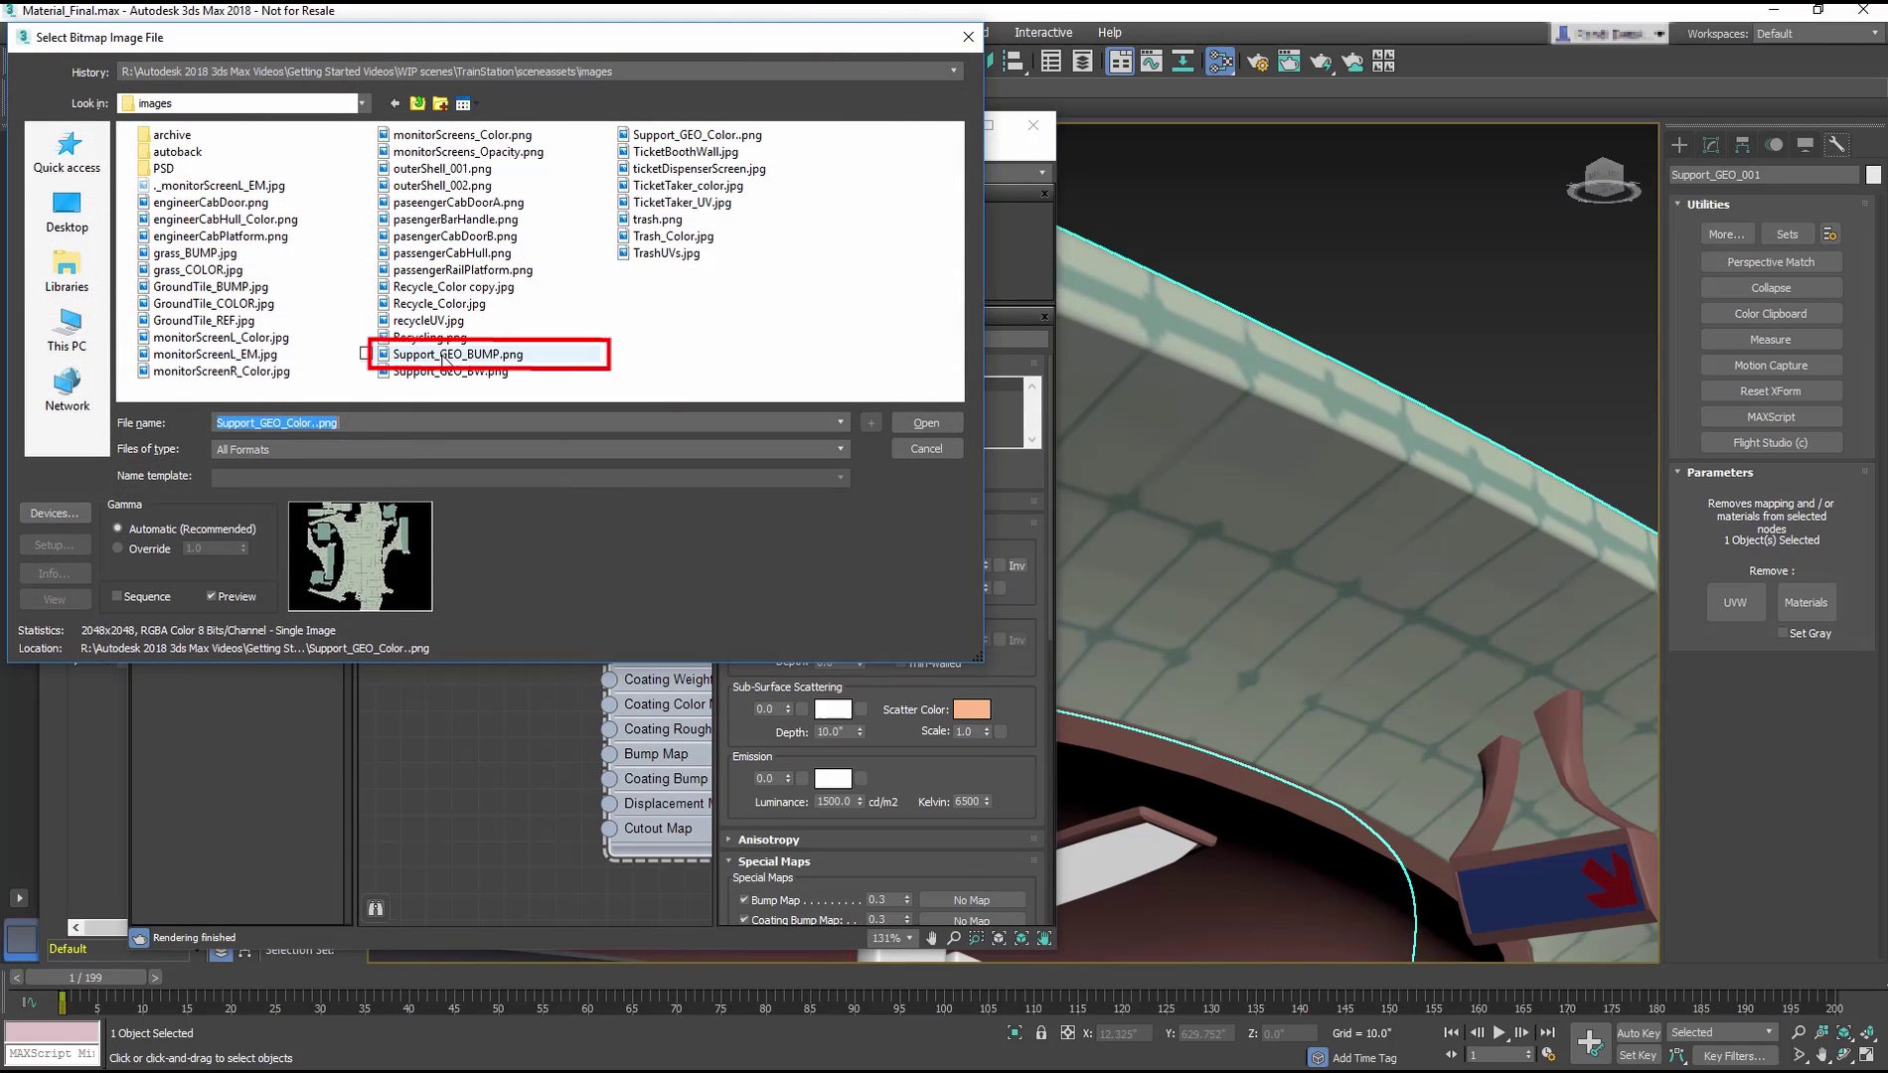
{"action": "left_click", "coordinate": [444, 356]}
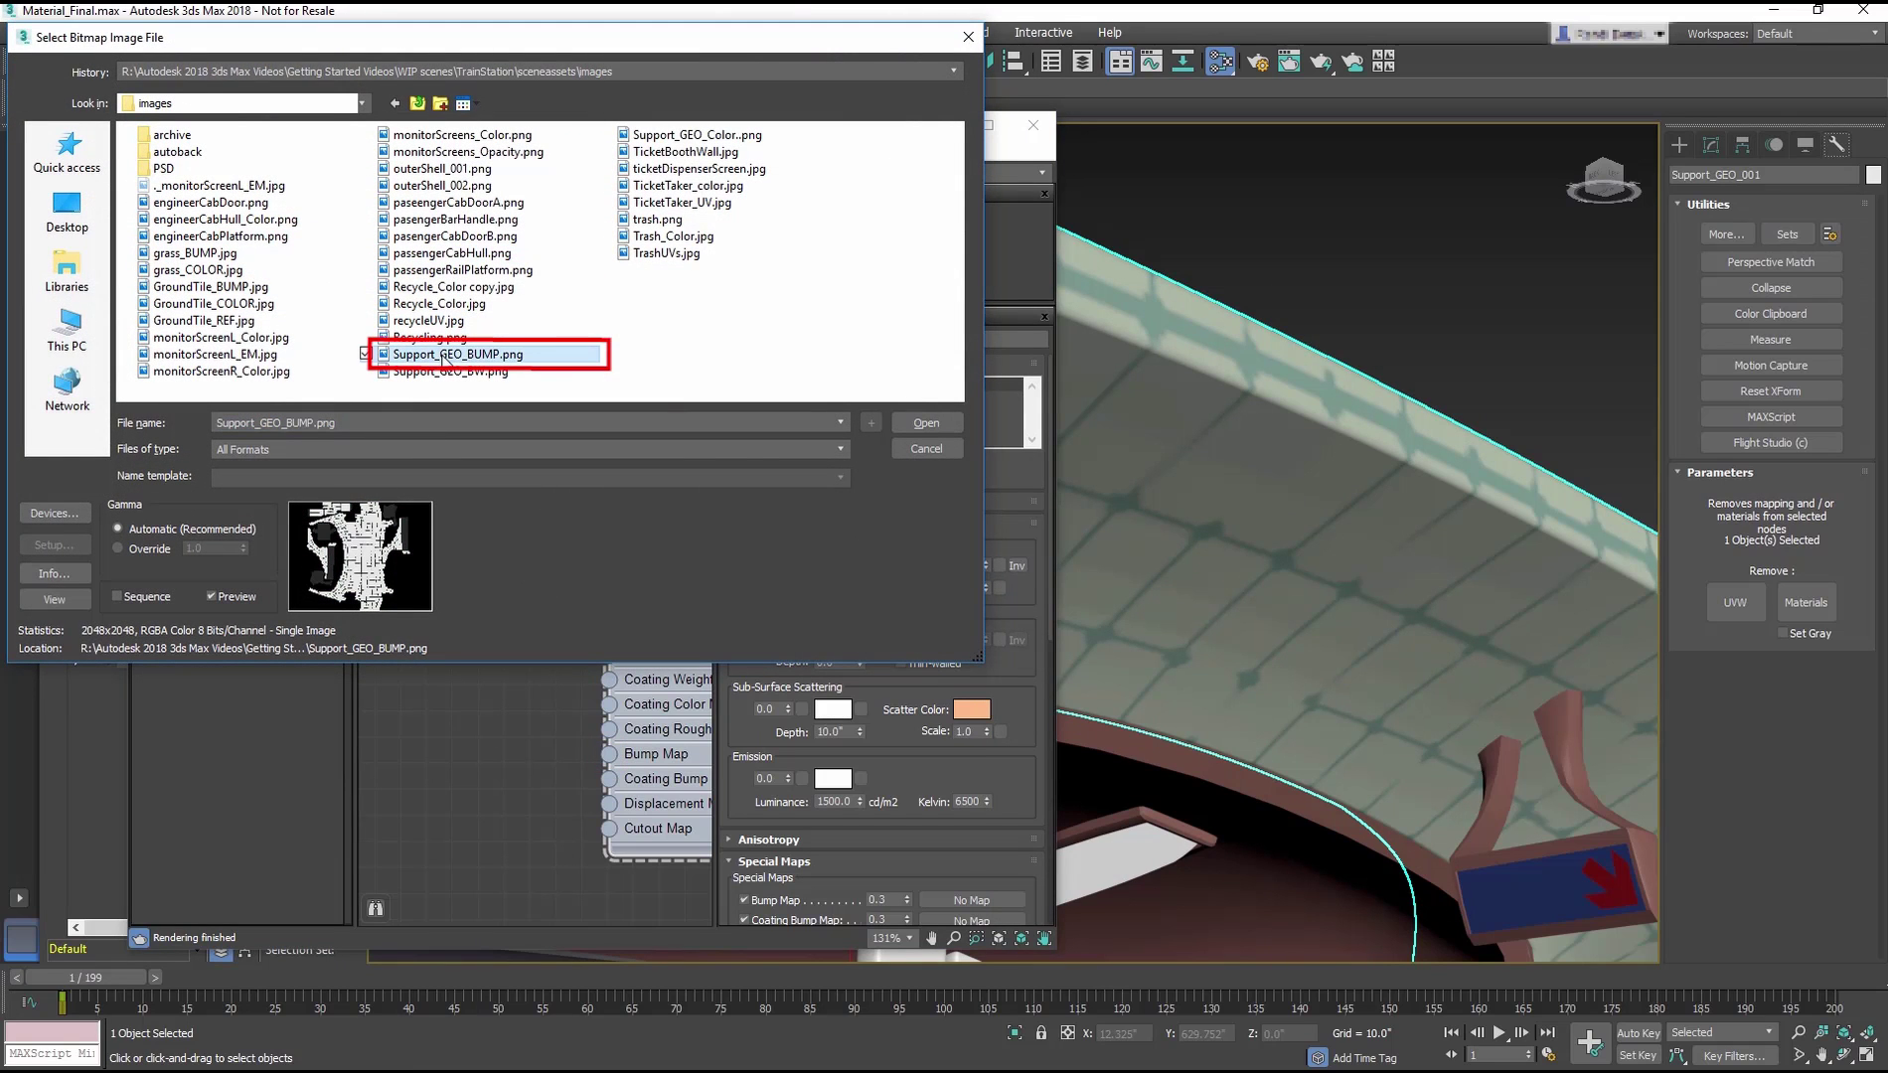
{"action": "double_click", "coordinate": [444, 356]}
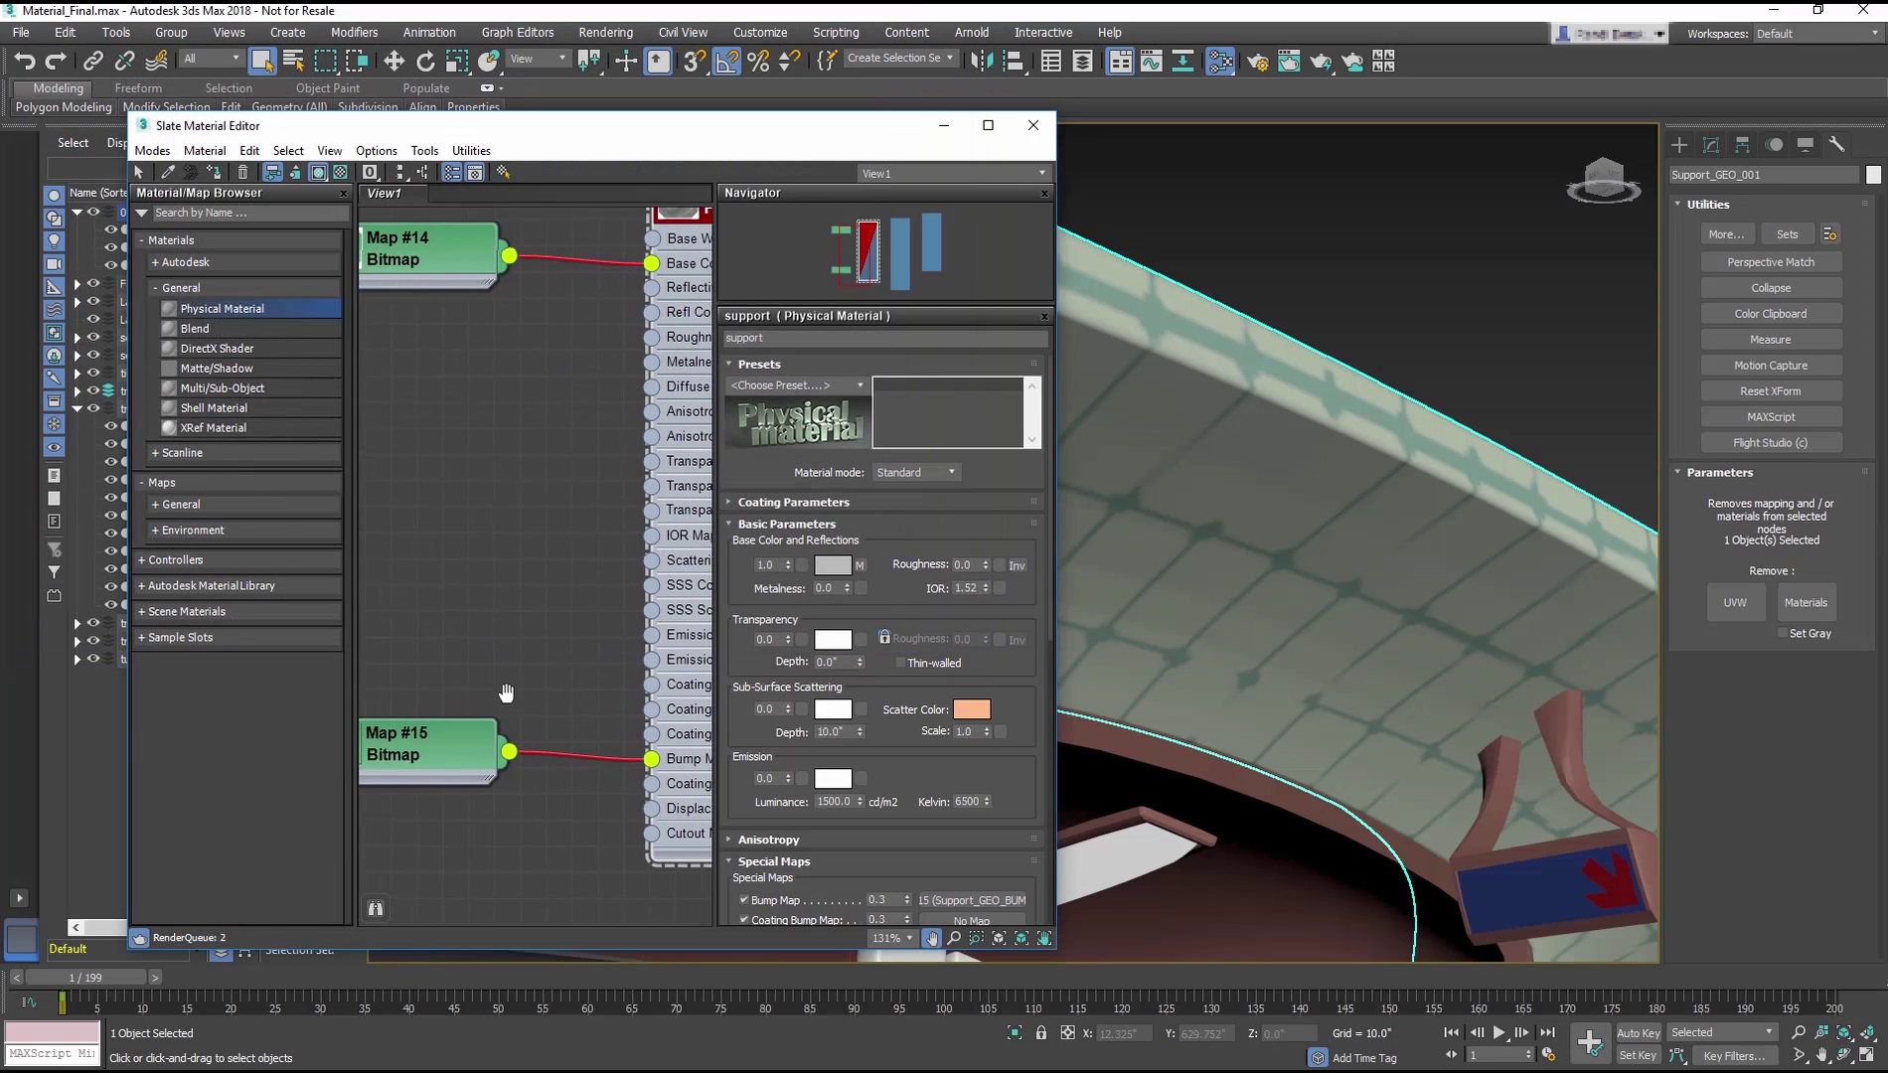
Step: Wire the Support_GEO_BUMP bitmap into the support material's Reflectivity Map as well
{"action": "mouse_move", "coordinate": [505, 692]}
{"action": "middle_mouse_down"}
{"action": "mouse_move", "coordinate": [581, 727]}
{"action": "mouse_move", "coordinate": [510, 686]}
{"action": "mouse_move", "coordinate": [476, 700]}
{"action": "middle_mouse_up"}
{"action": "scroll", "coordinate": [481, 707], "scroll_direction": "down", "scroll_amount": 2}
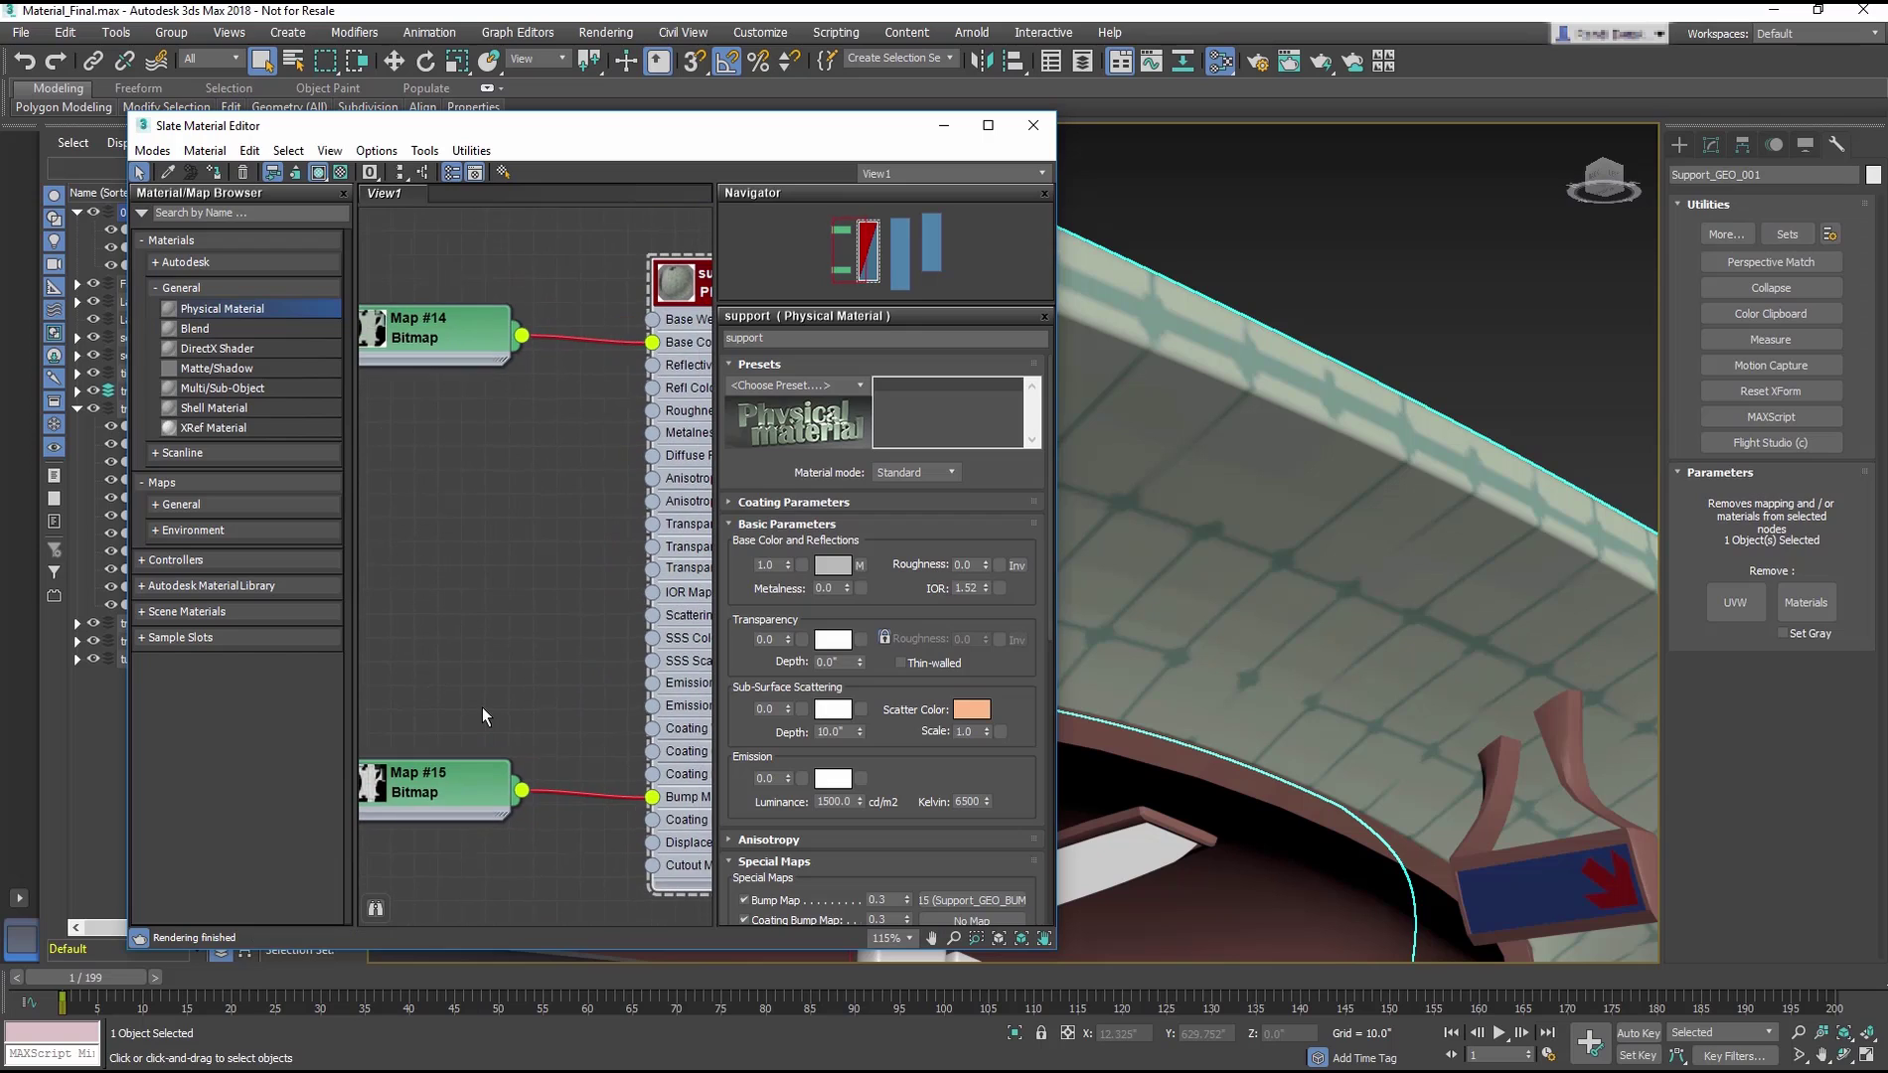
{"action": "scroll", "coordinate": [482, 706], "scroll_direction": "down", "scroll_amount": 1}
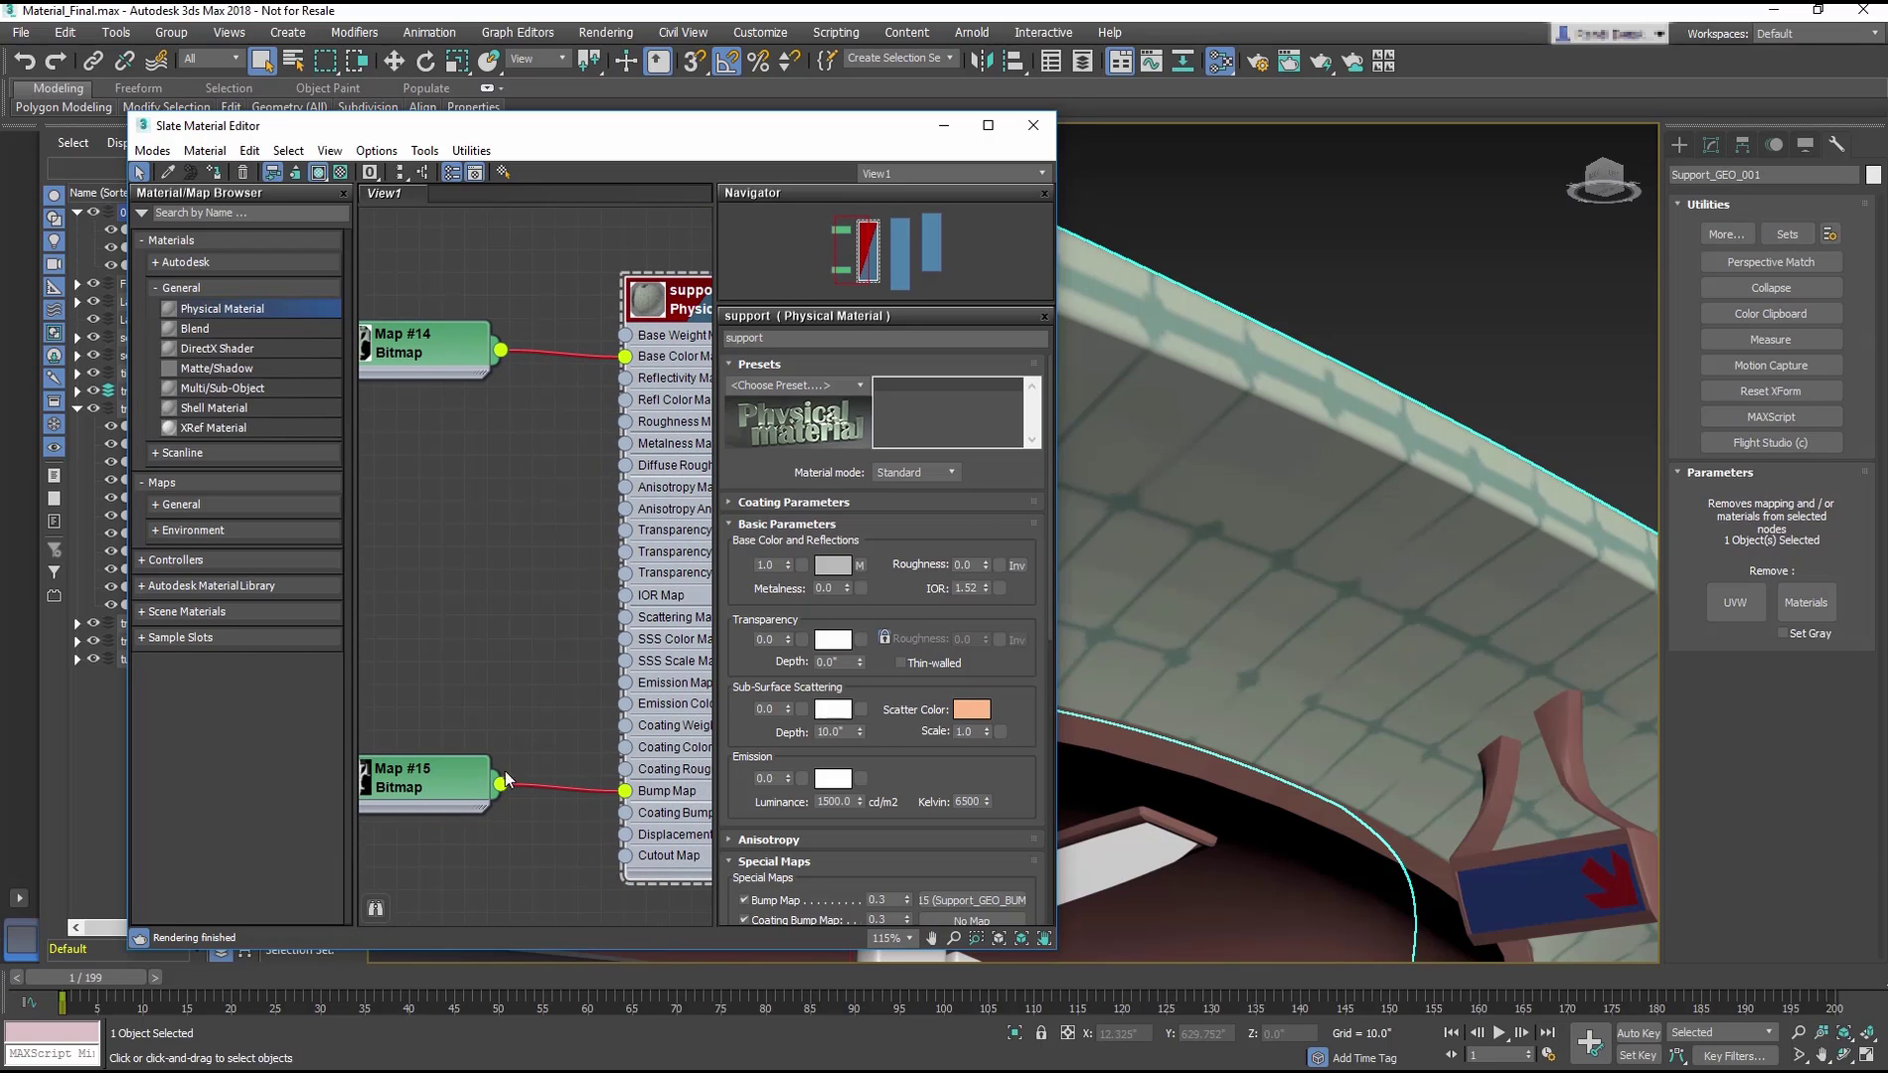
{"action": "left_click_drag", "start_coordinate": [557, 419], "coordinate": [624, 377]}
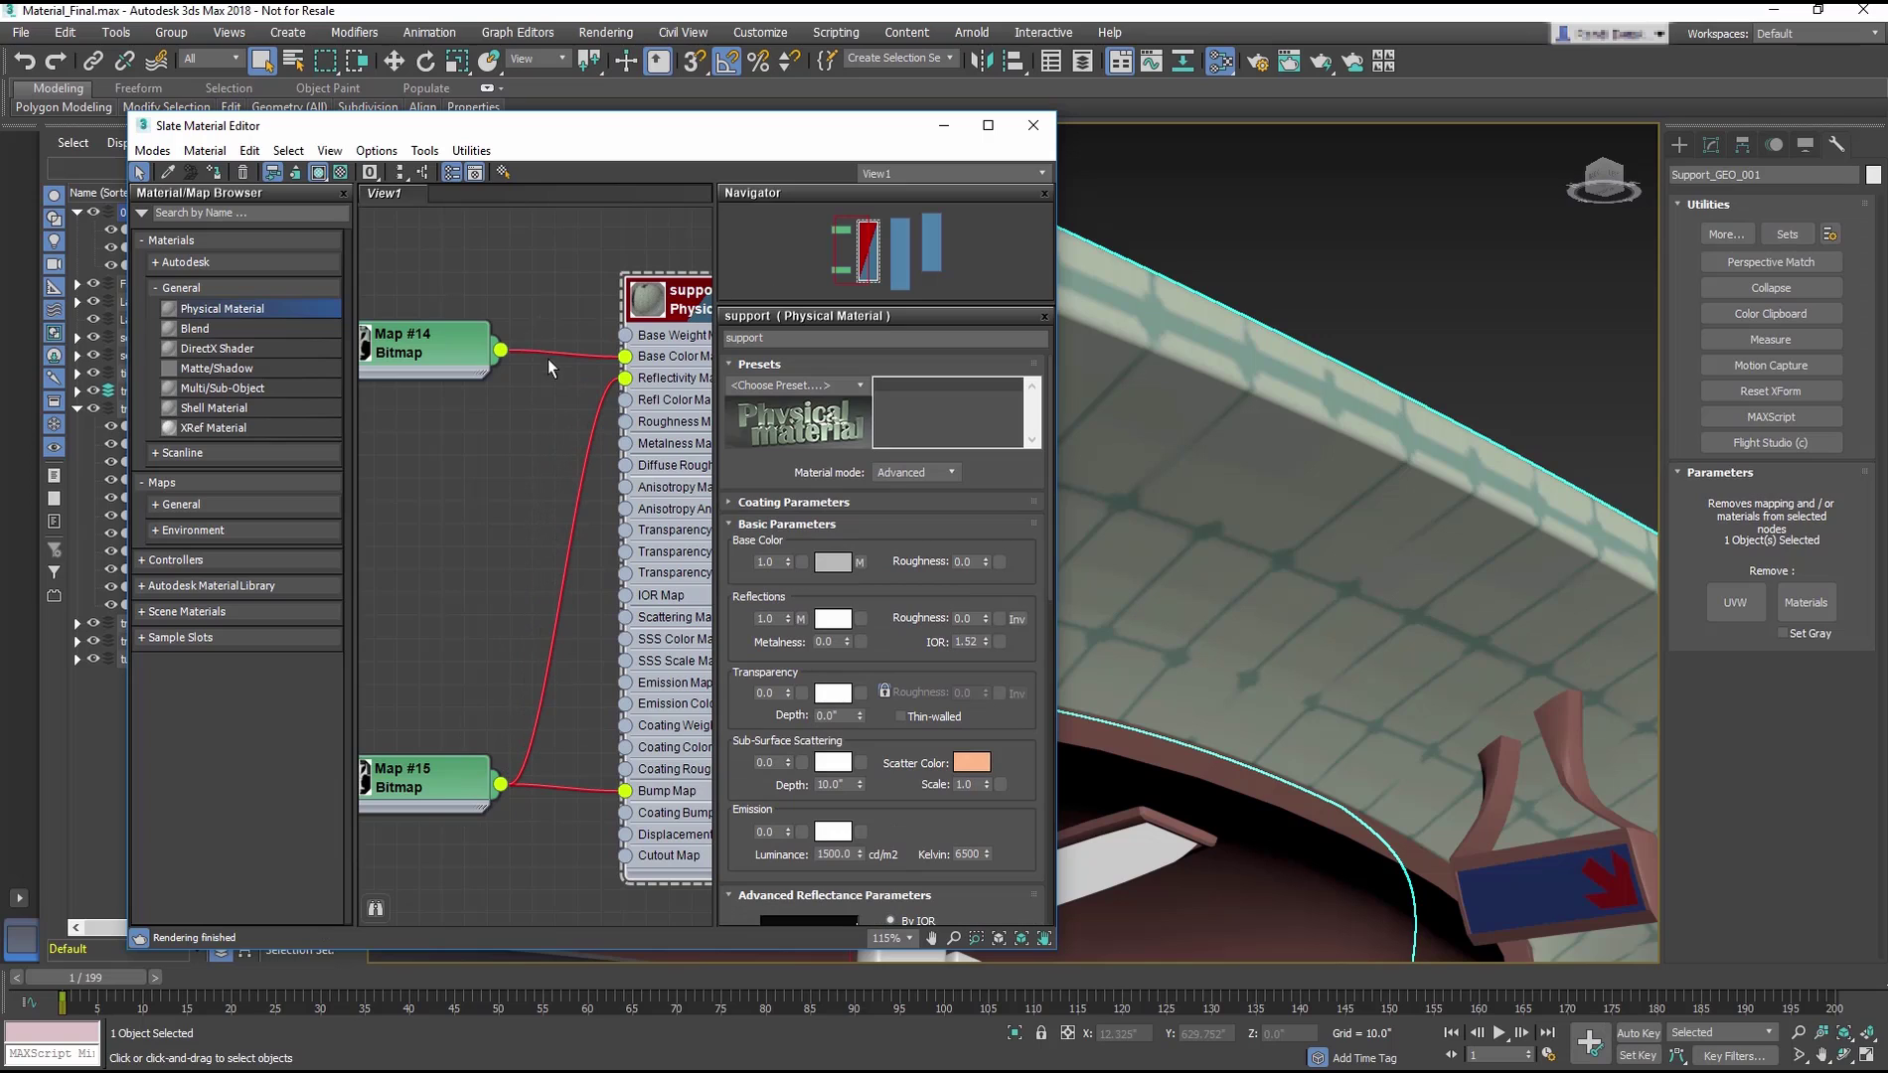
{"action": "middle_click_drag", "start_coordinate": [543, 398], "coordinate": [485, 398]}
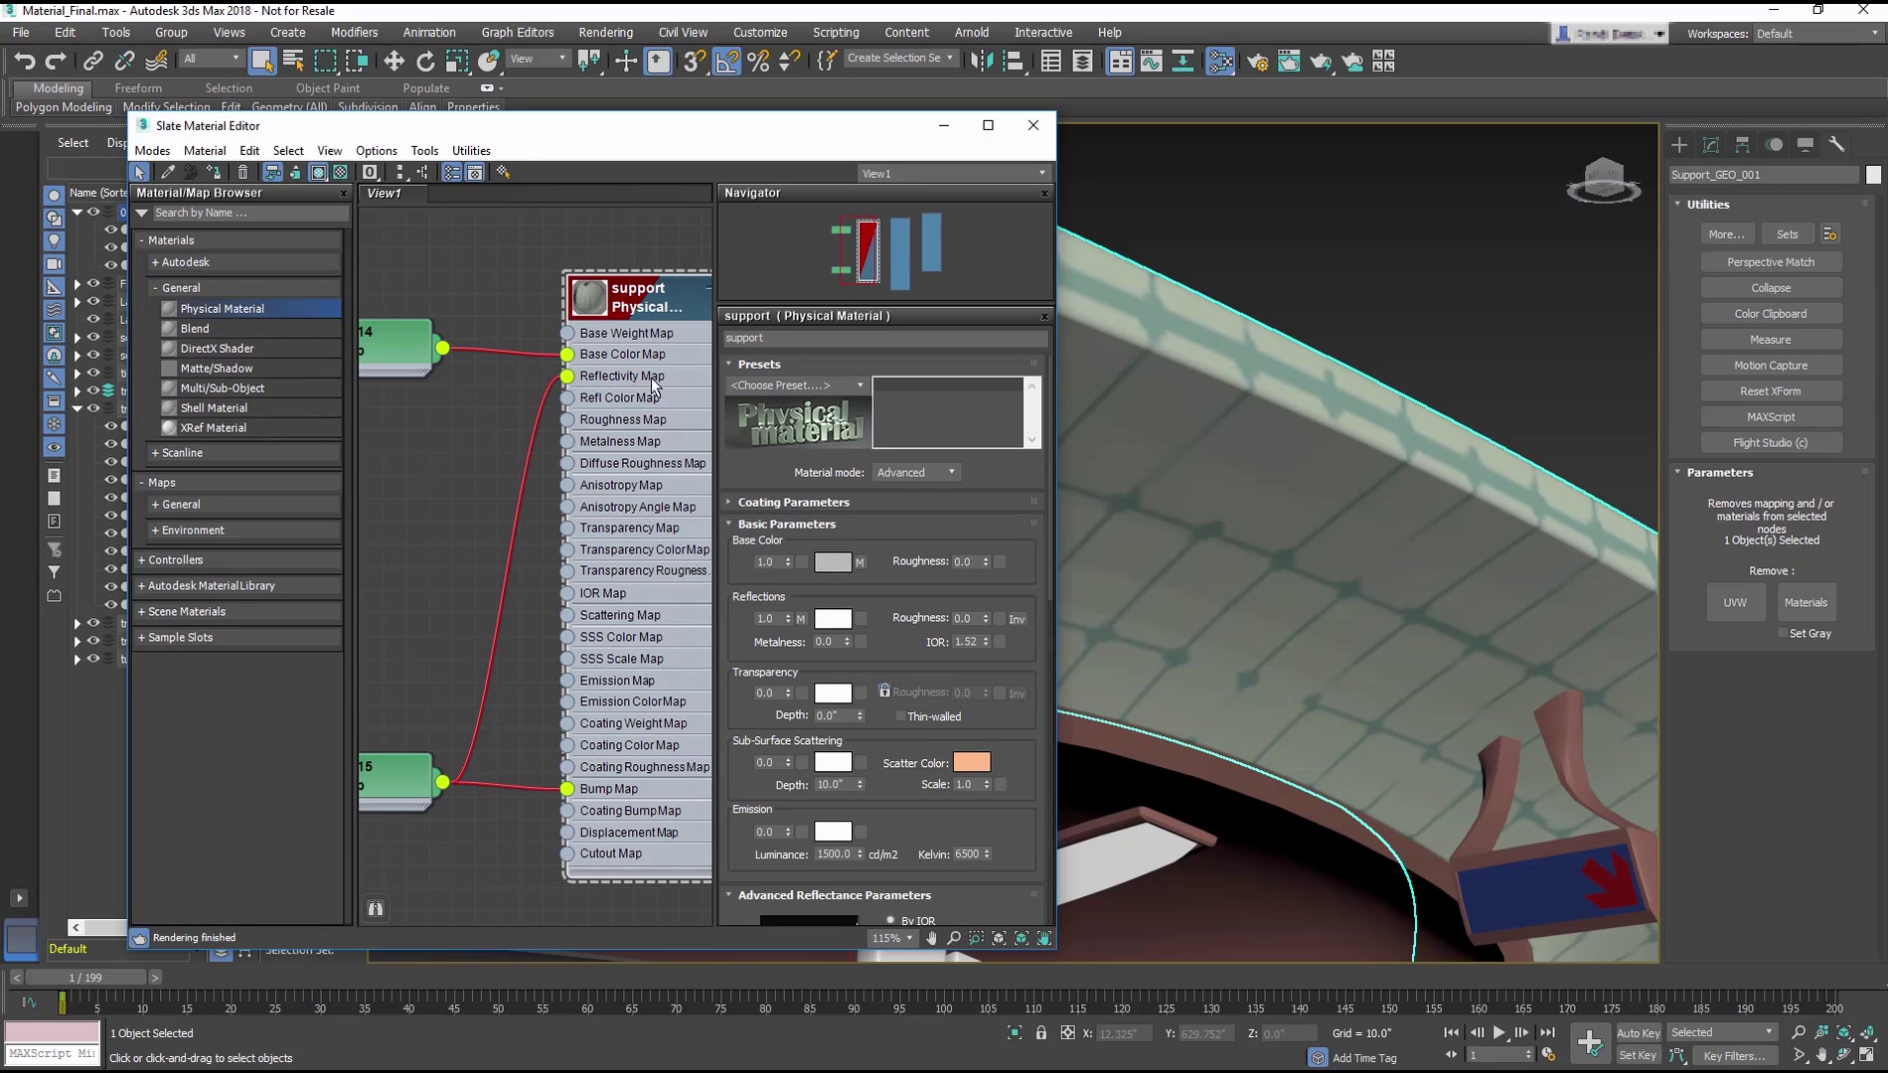
Step: Render the scene, then set Exposure Control to <no exposure control> and close Environment
{"action": "left_click", "coordinate": [1320, 61]}
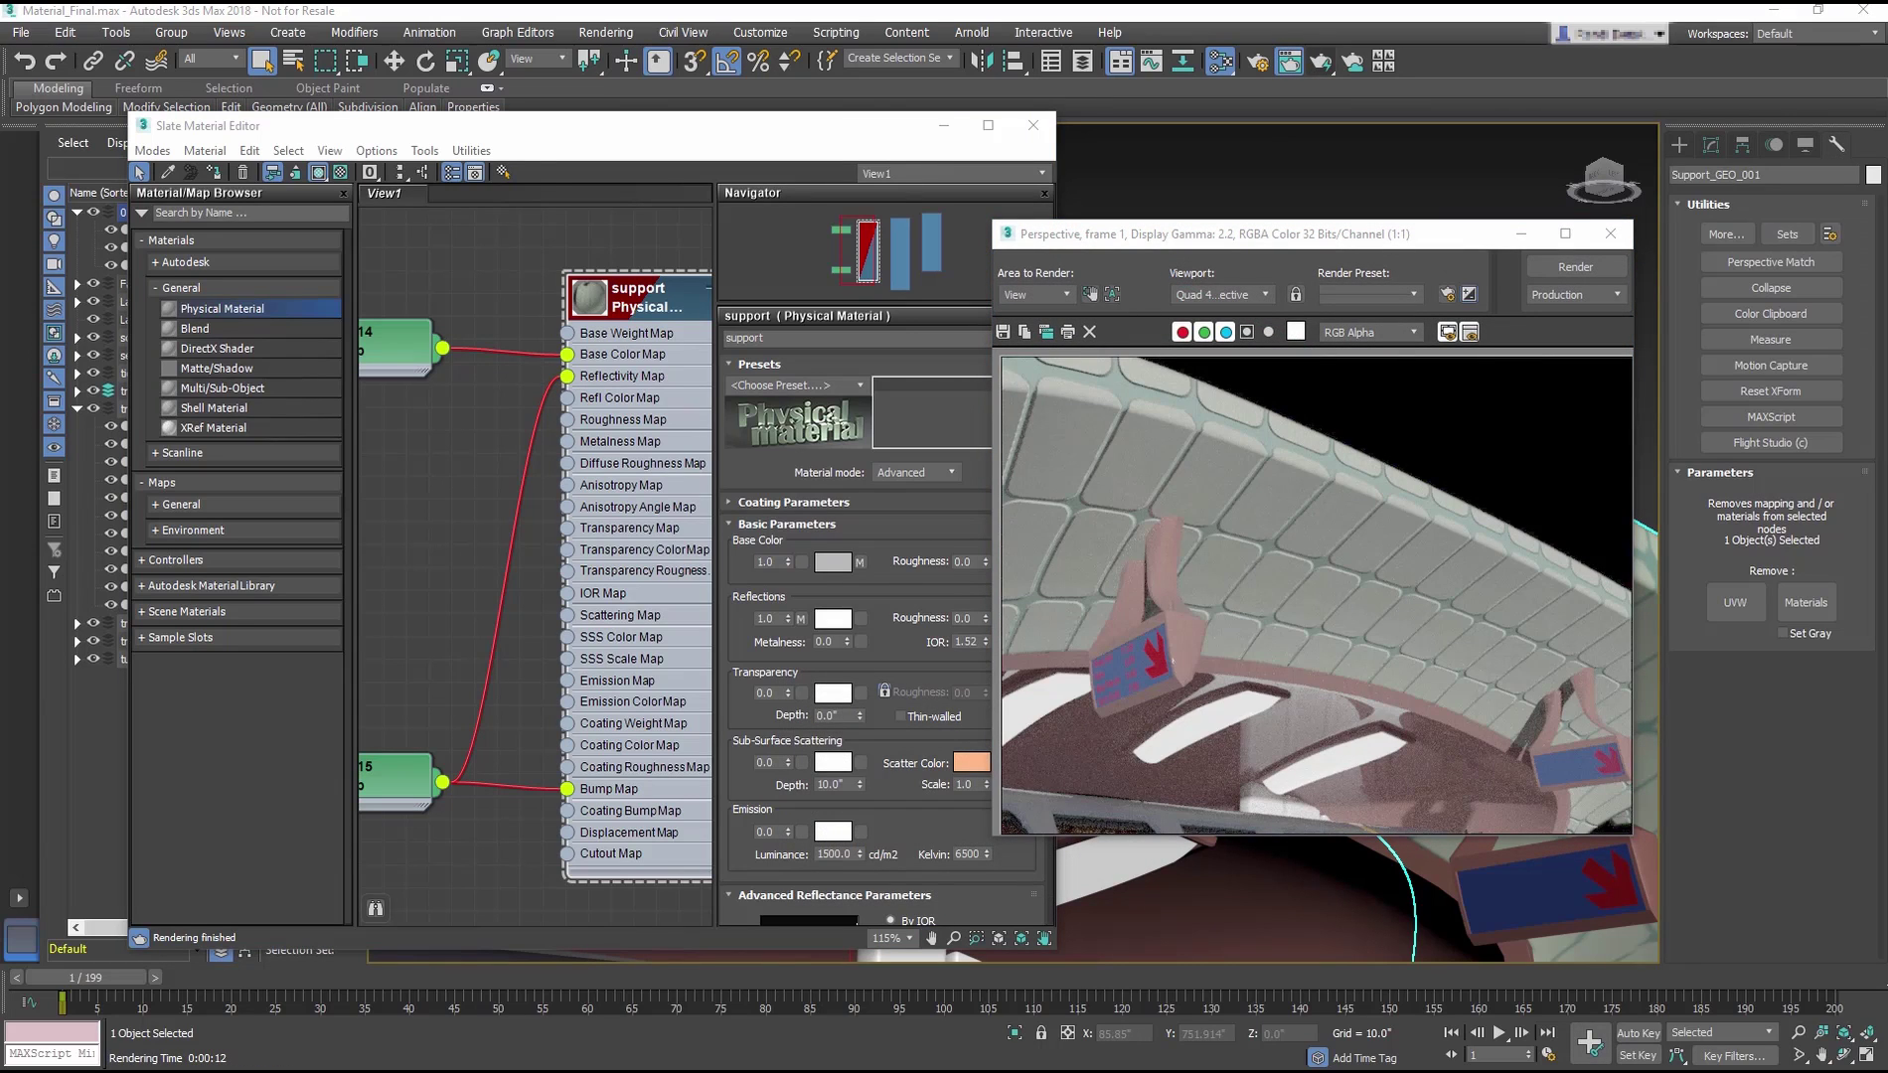
{"action": "left_click", "coordinate": [606, 33]}
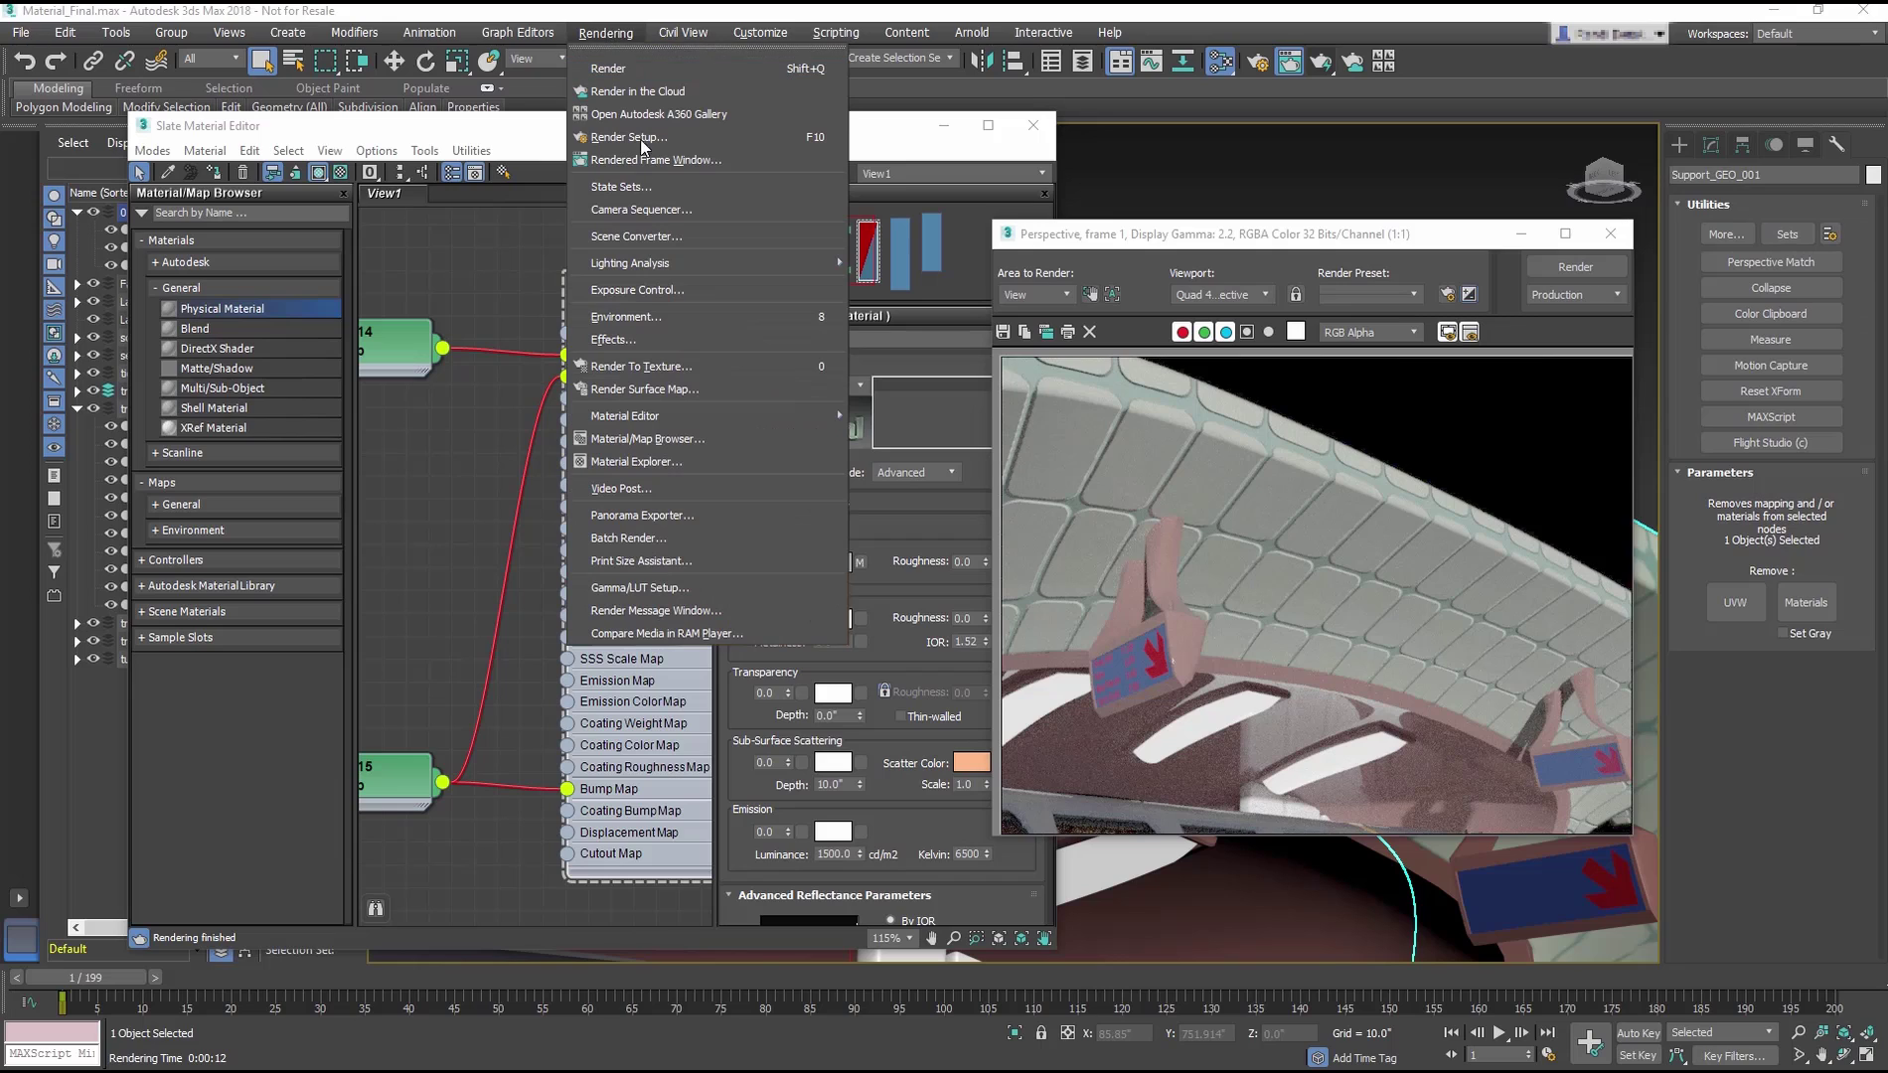
{"action": "left_click", "coordinate": [776, 316]}
{"action": "left_click", "coordinate": [885, 456]}
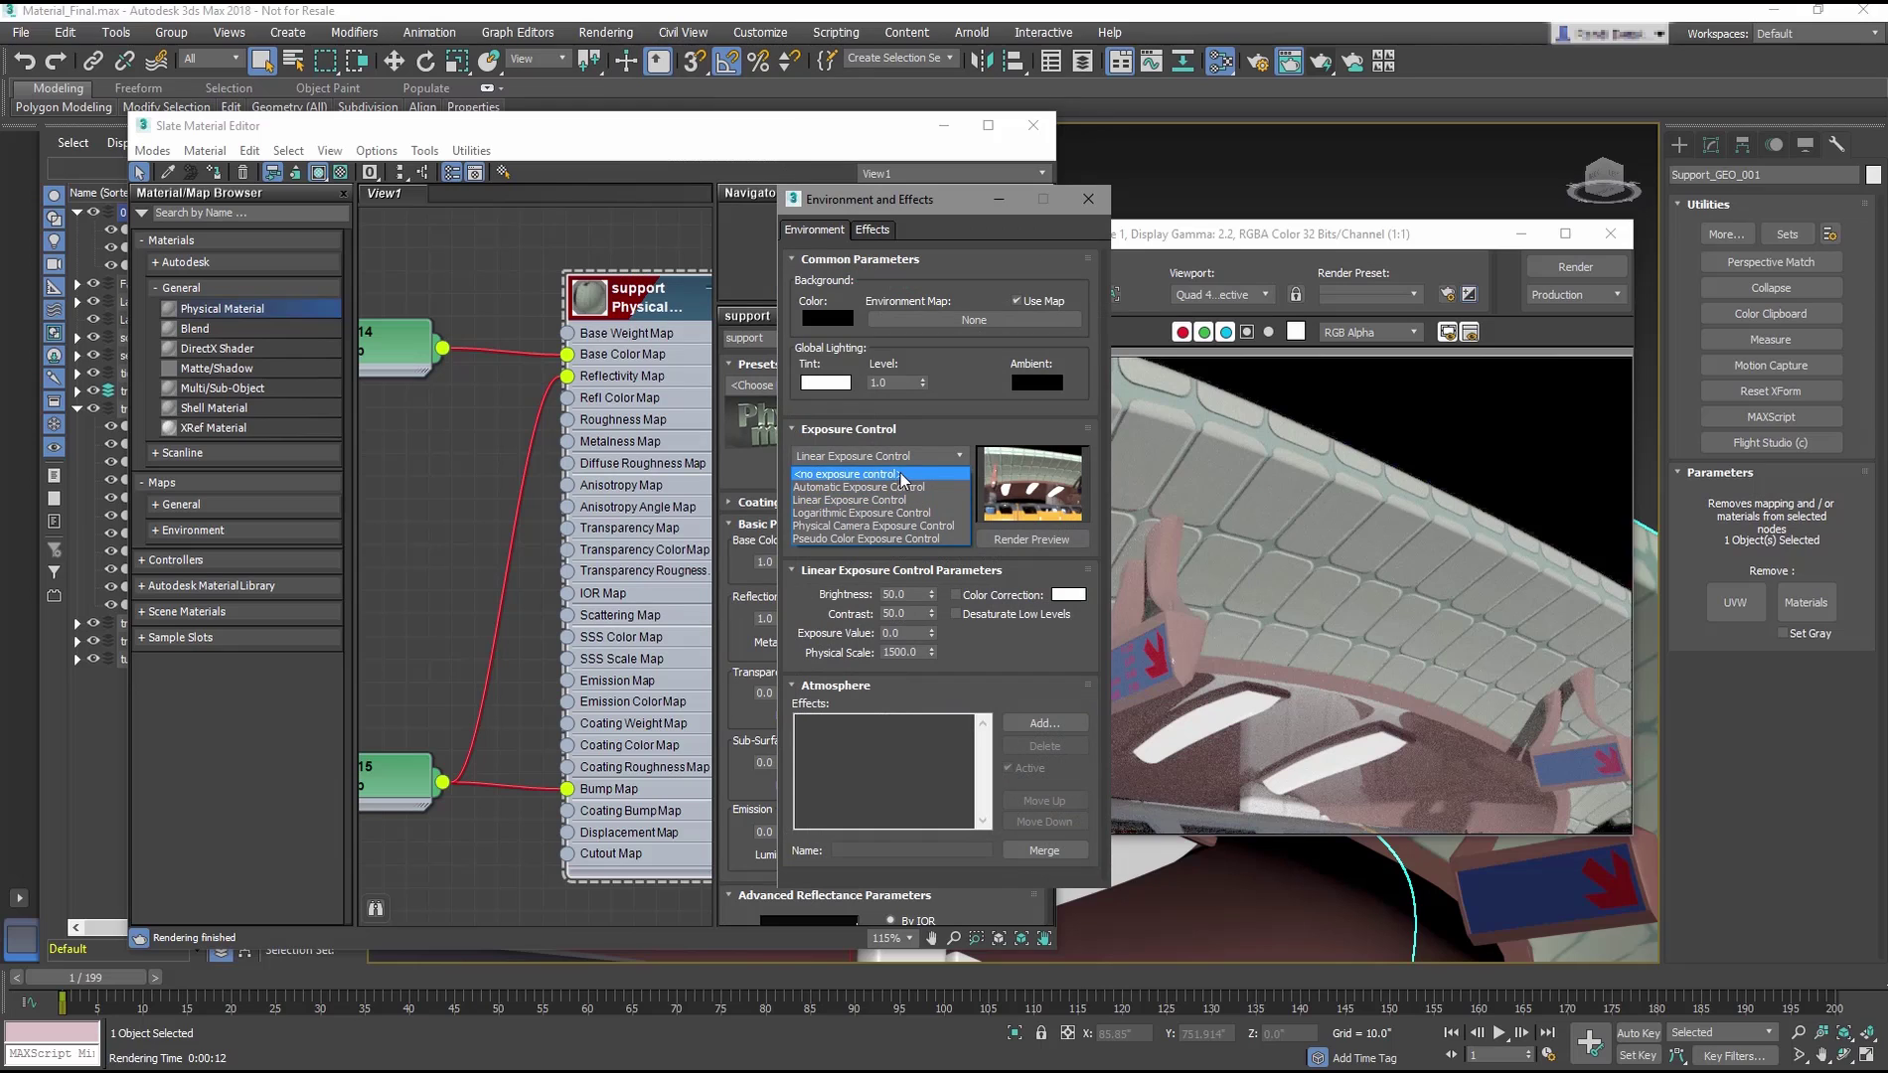
{"action": "left_click", "coordinate": [914, 477]}
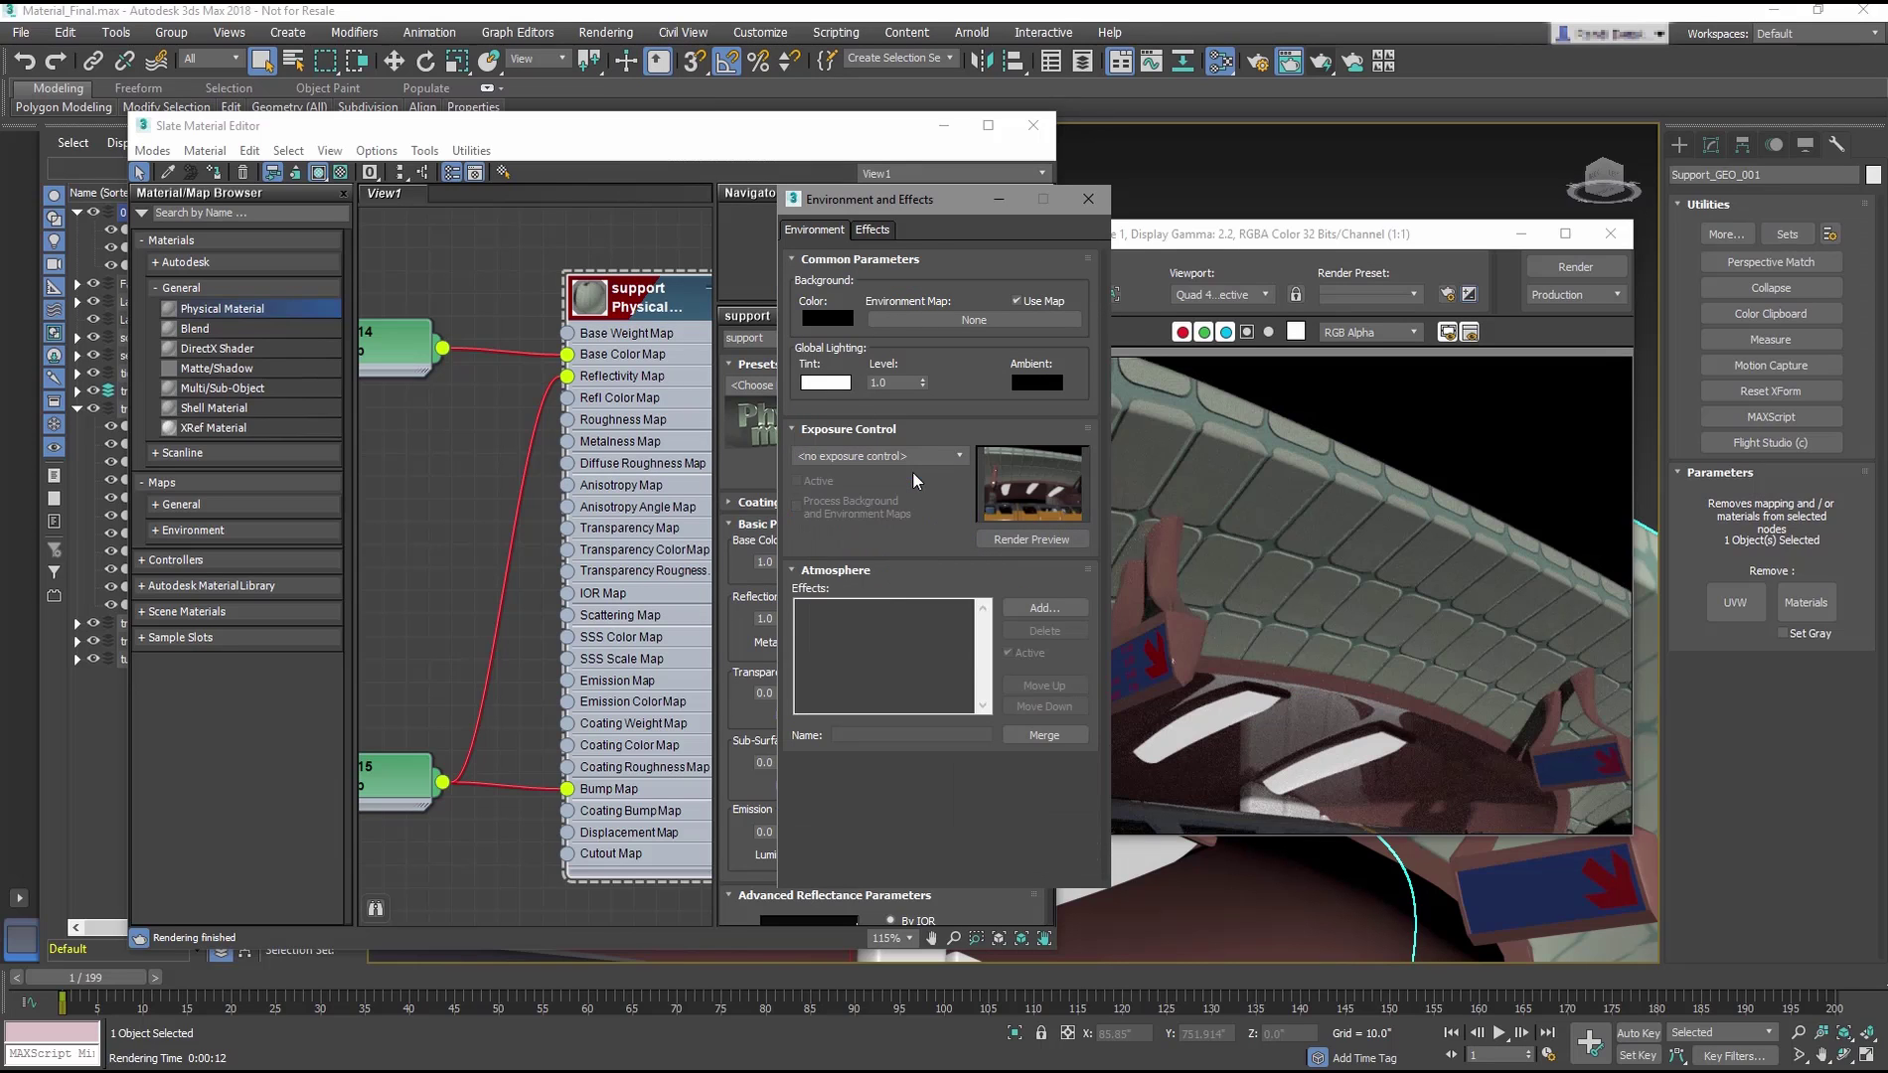
{"action": "key", "text": "8"}
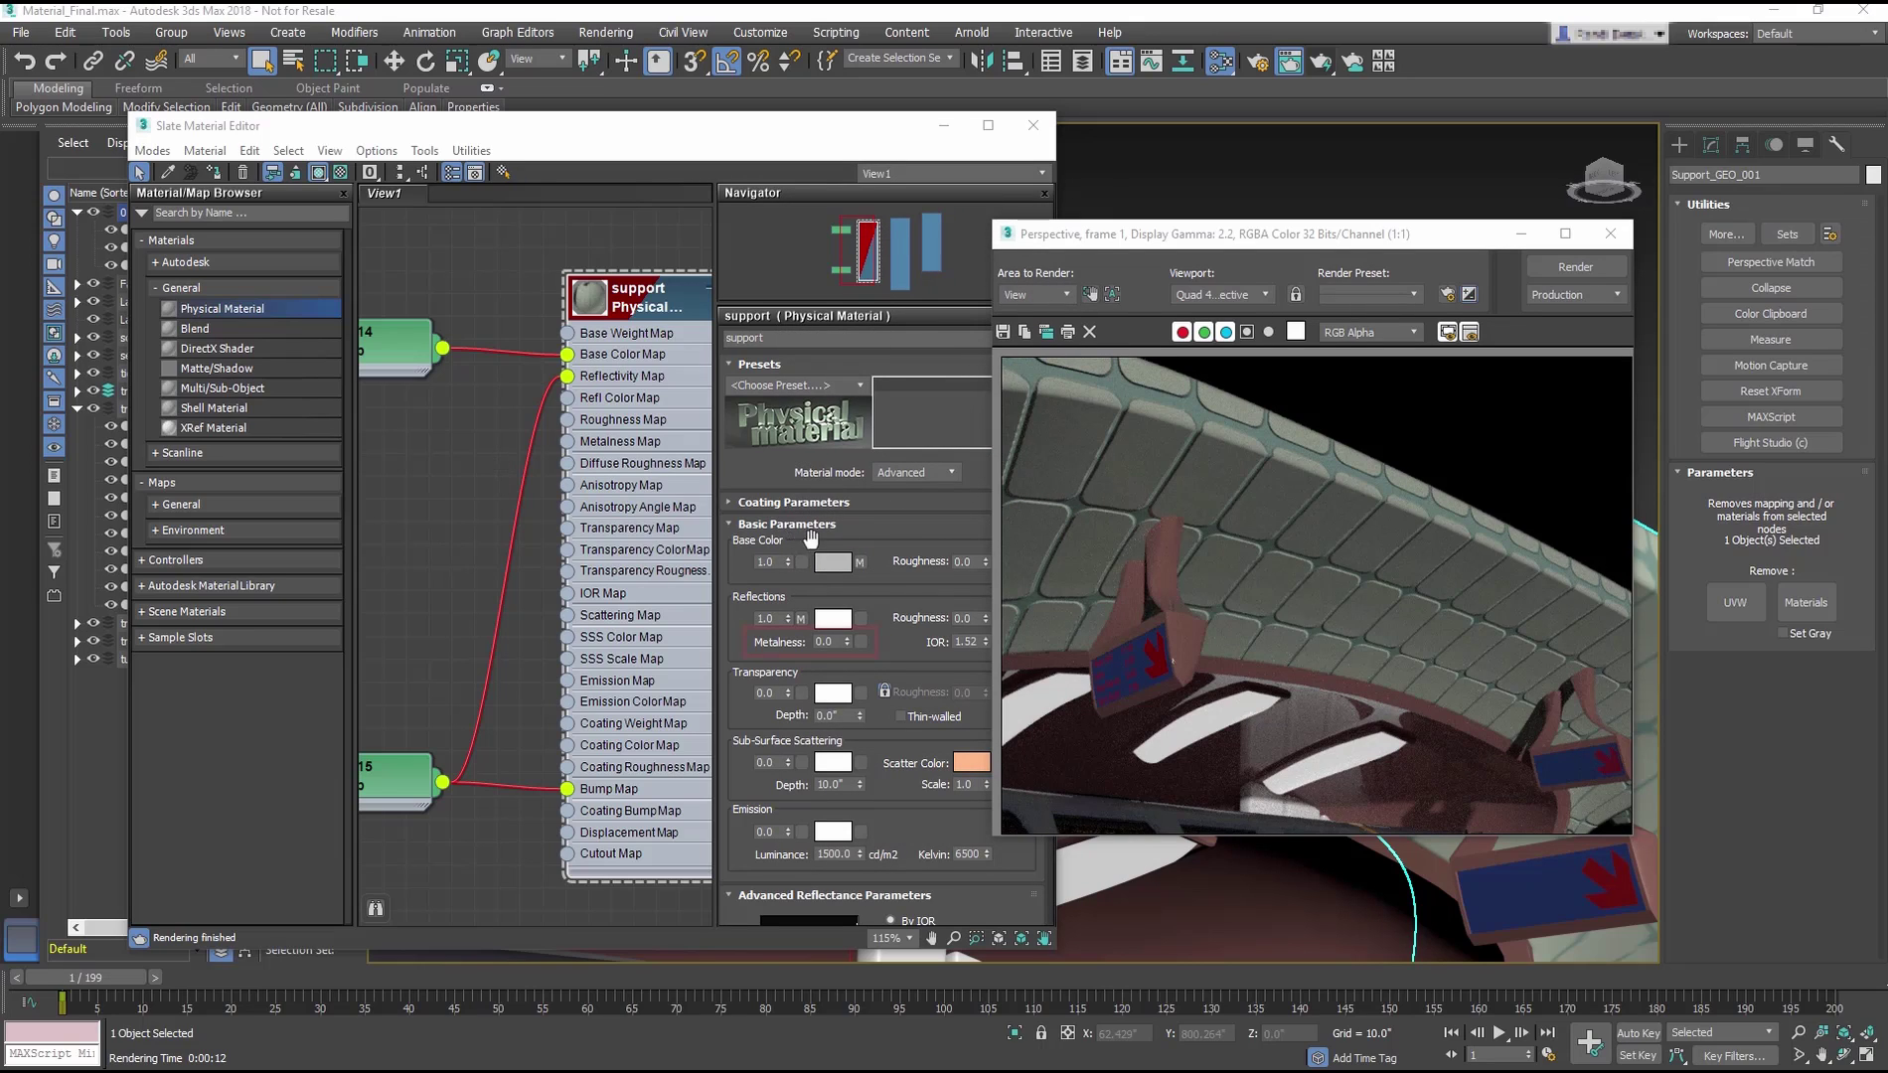
Step: Set the support material's Metalness to 1.0 and reflection Roughness to 0.2, then re-render
{"action": "double_click", "coordinate": [837, 641]}
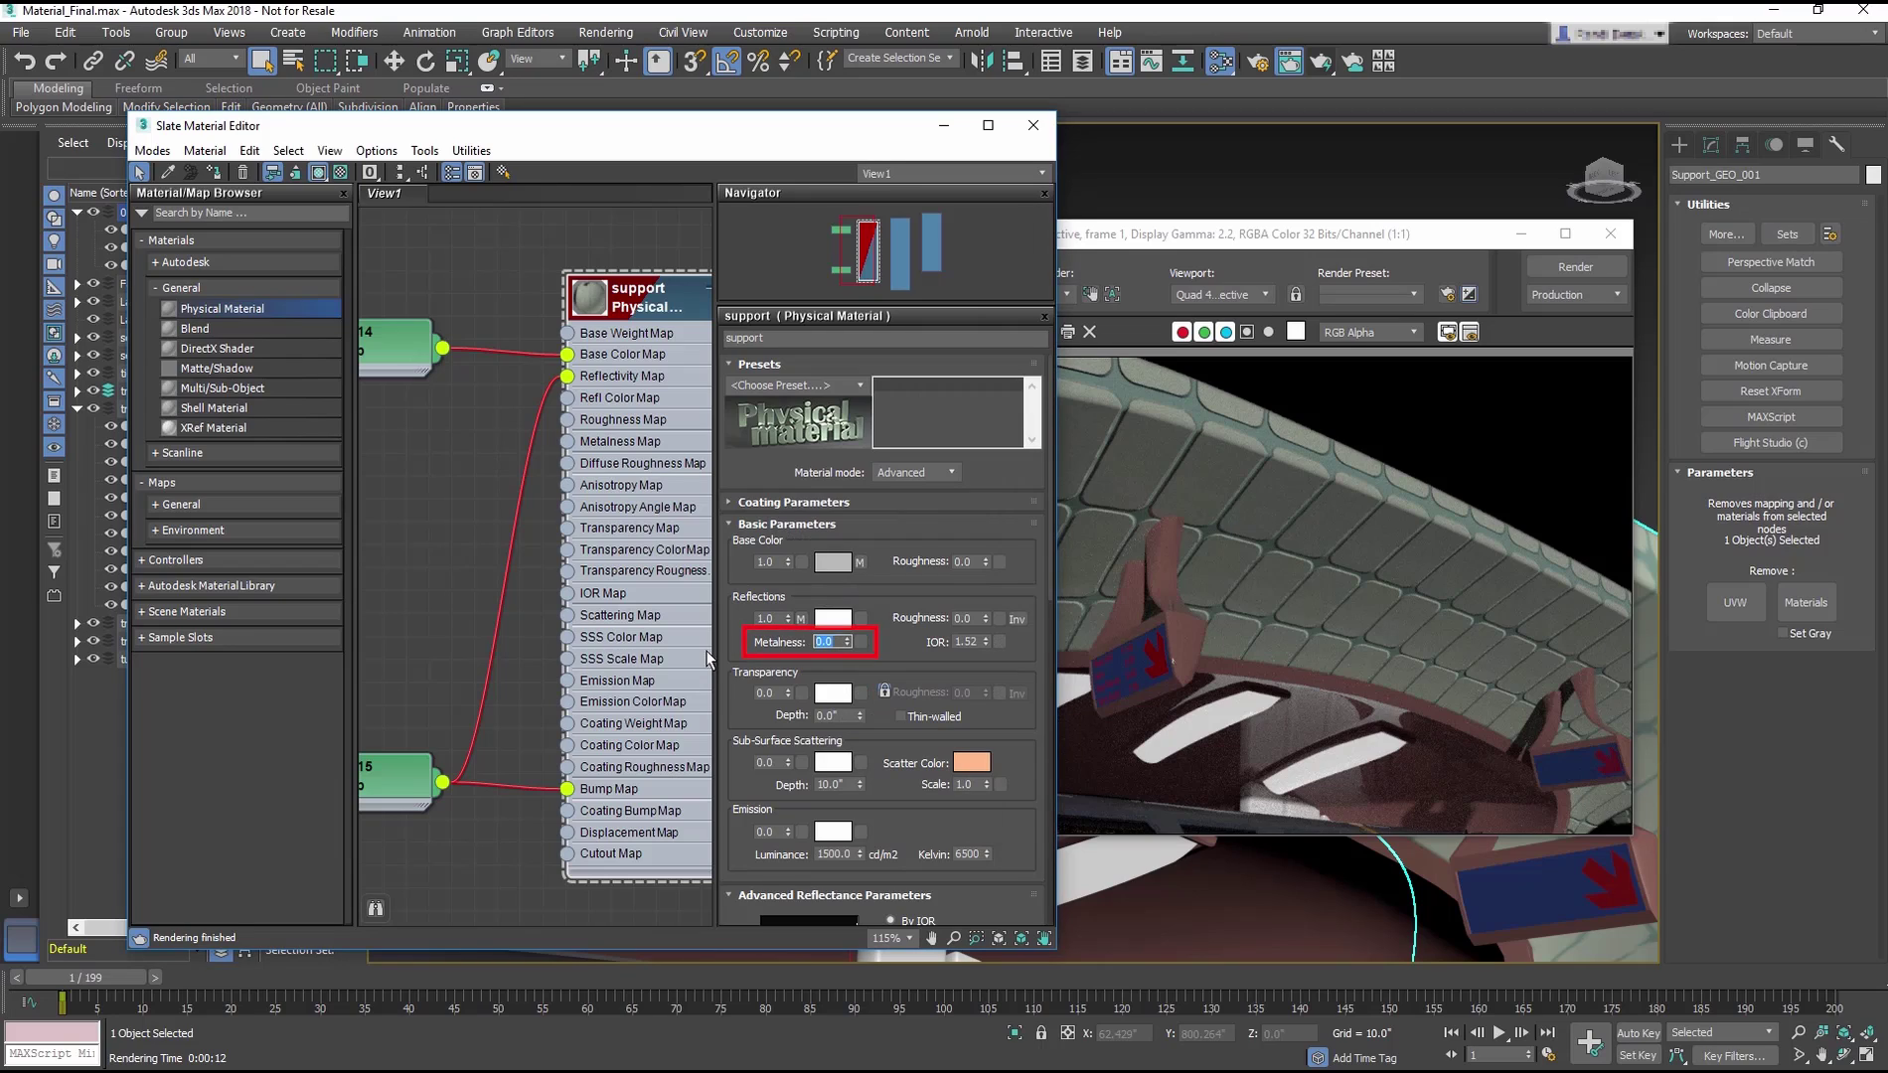
{"action": "type", "text": "1"}
{"action": "key", "text": "Return"}
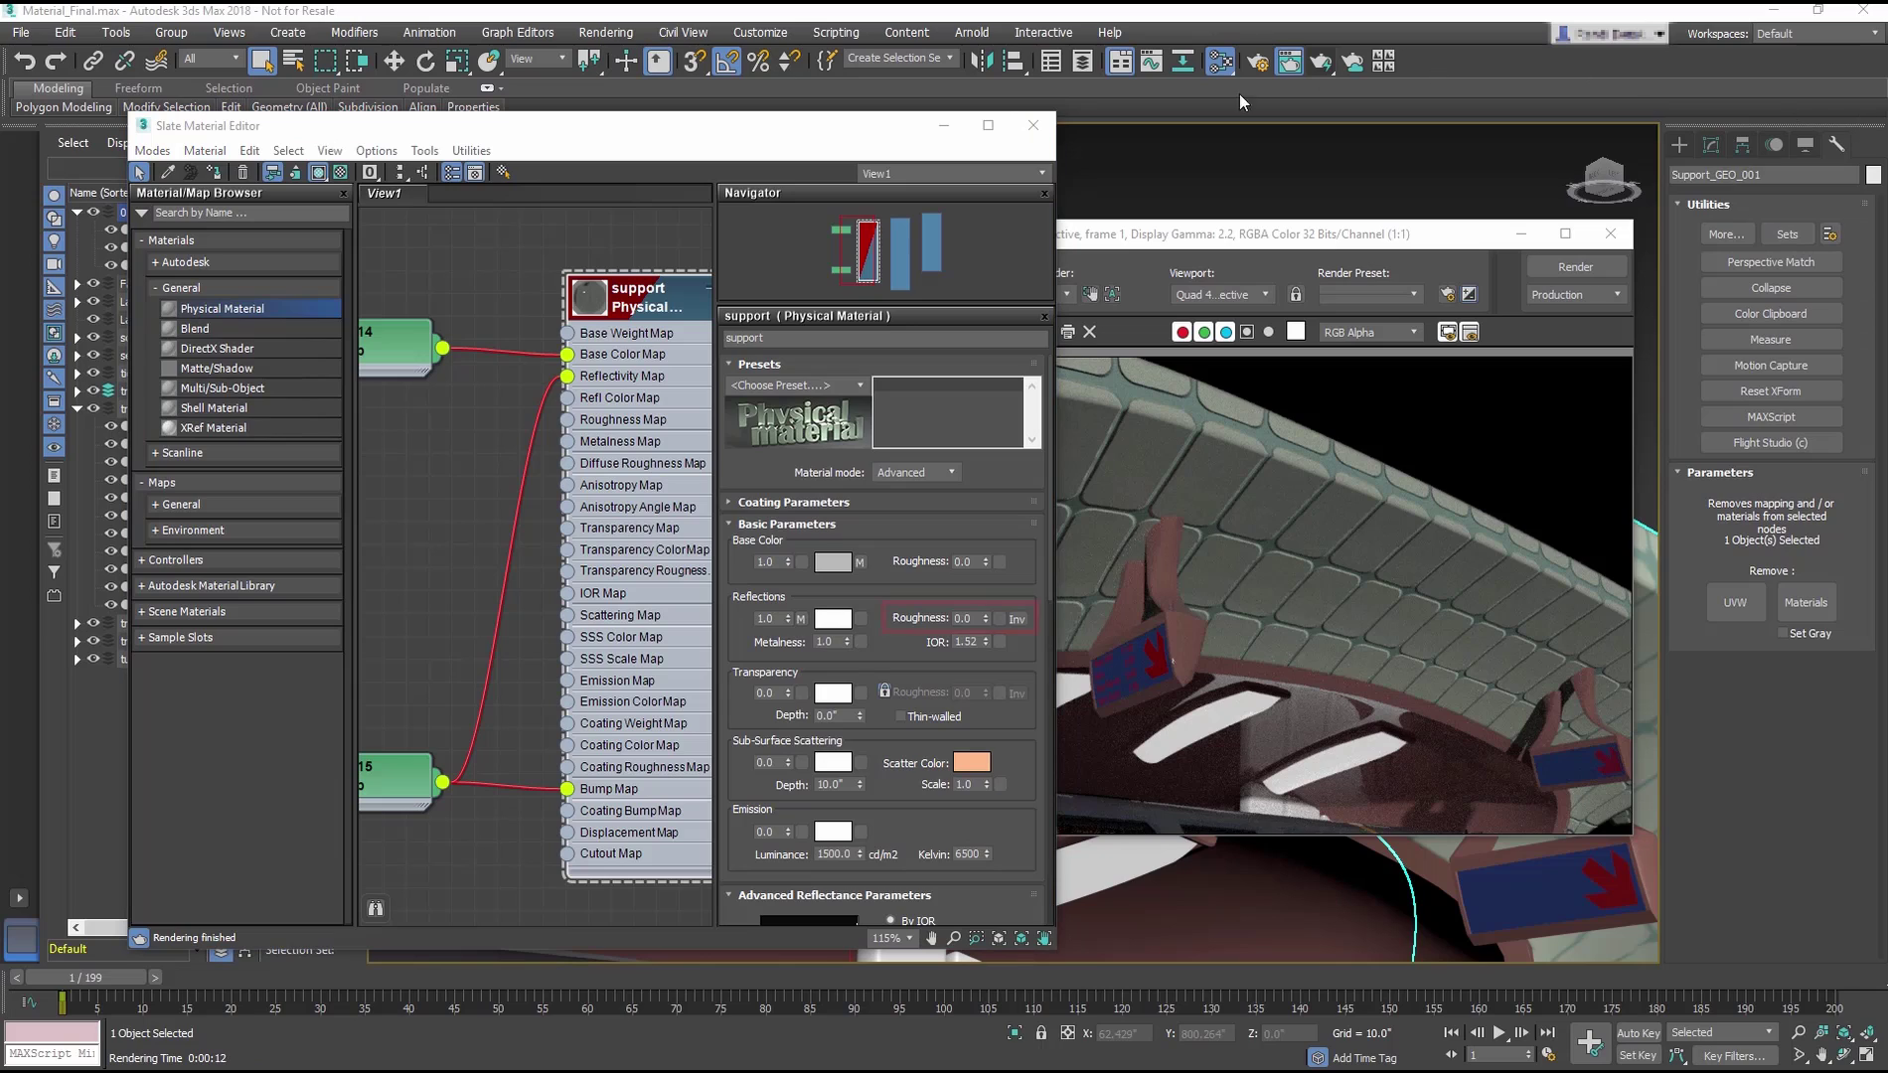
{"action": "left_click", "coordinate": [961, 618]}
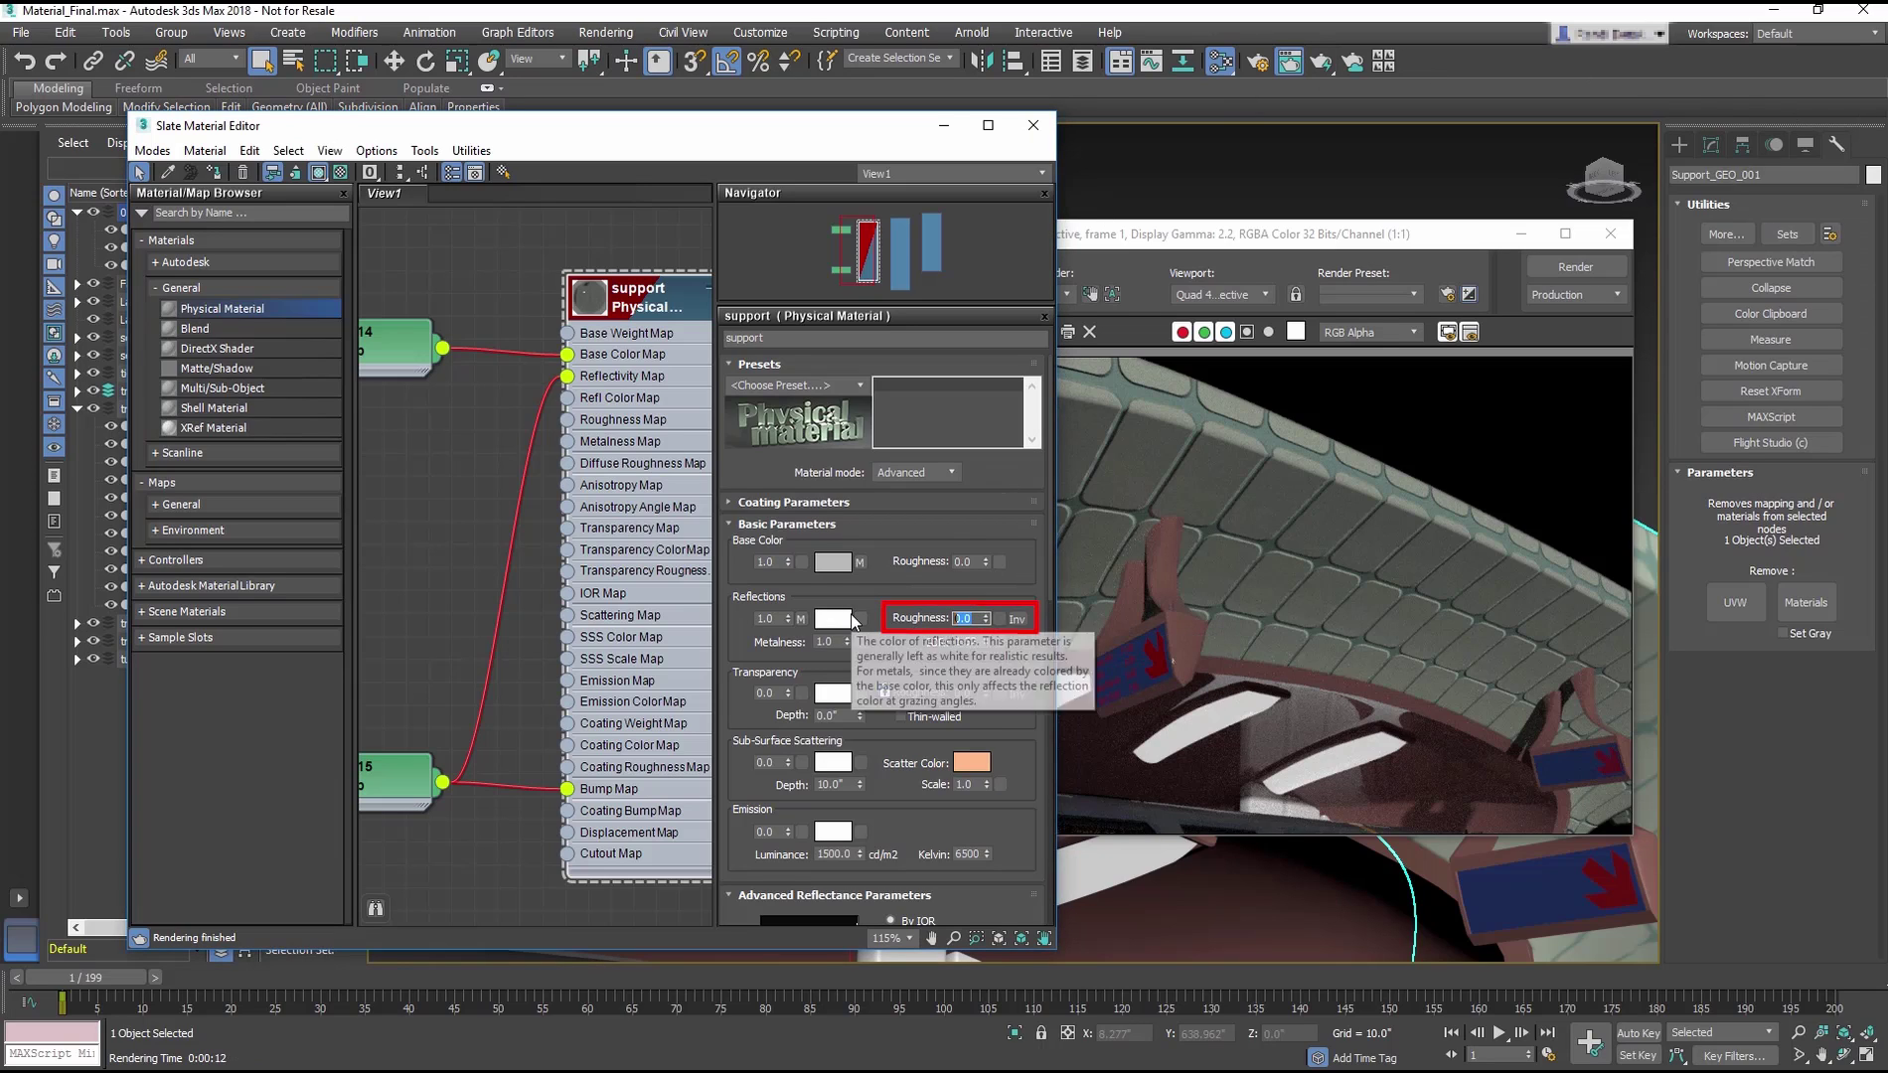
{"action": "type", "text": ".2"}
{"action": "key", "text": "Return"}
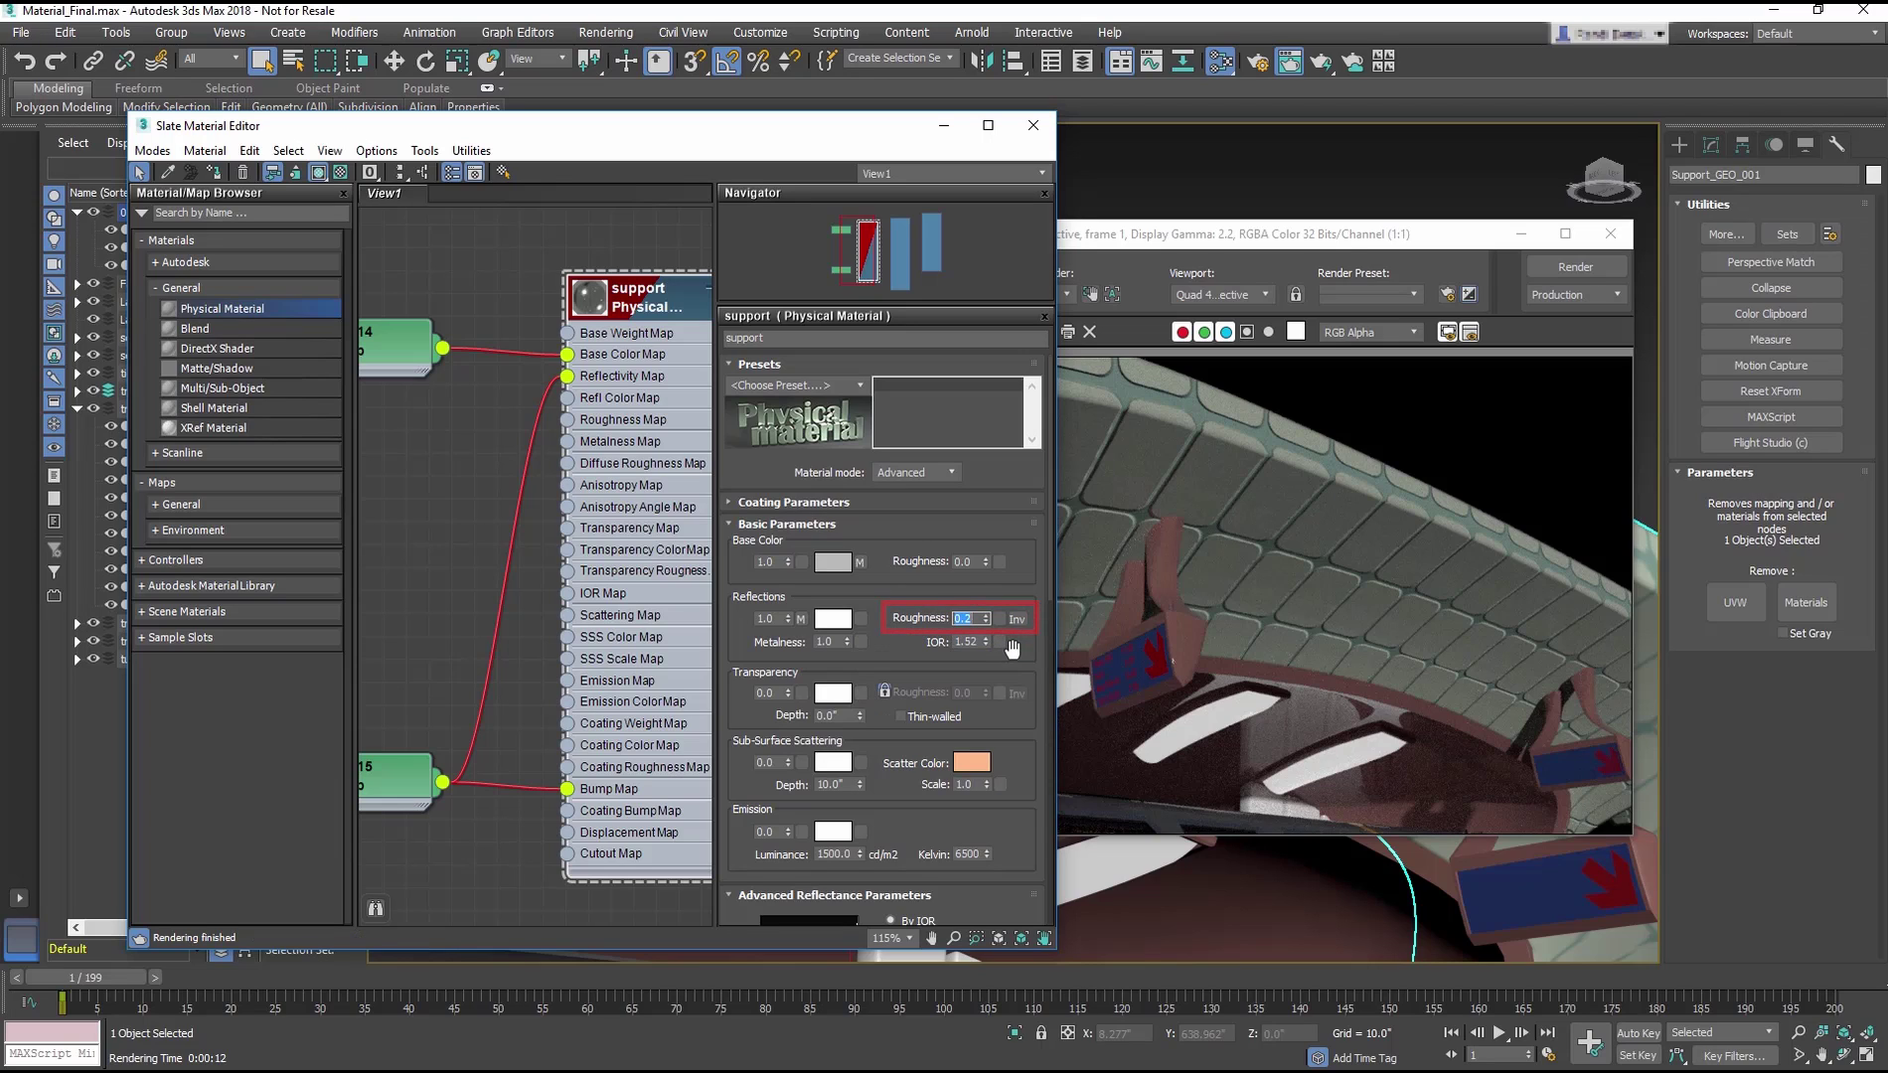
{"action": "left_click", "coordinate": [1575, 267]}
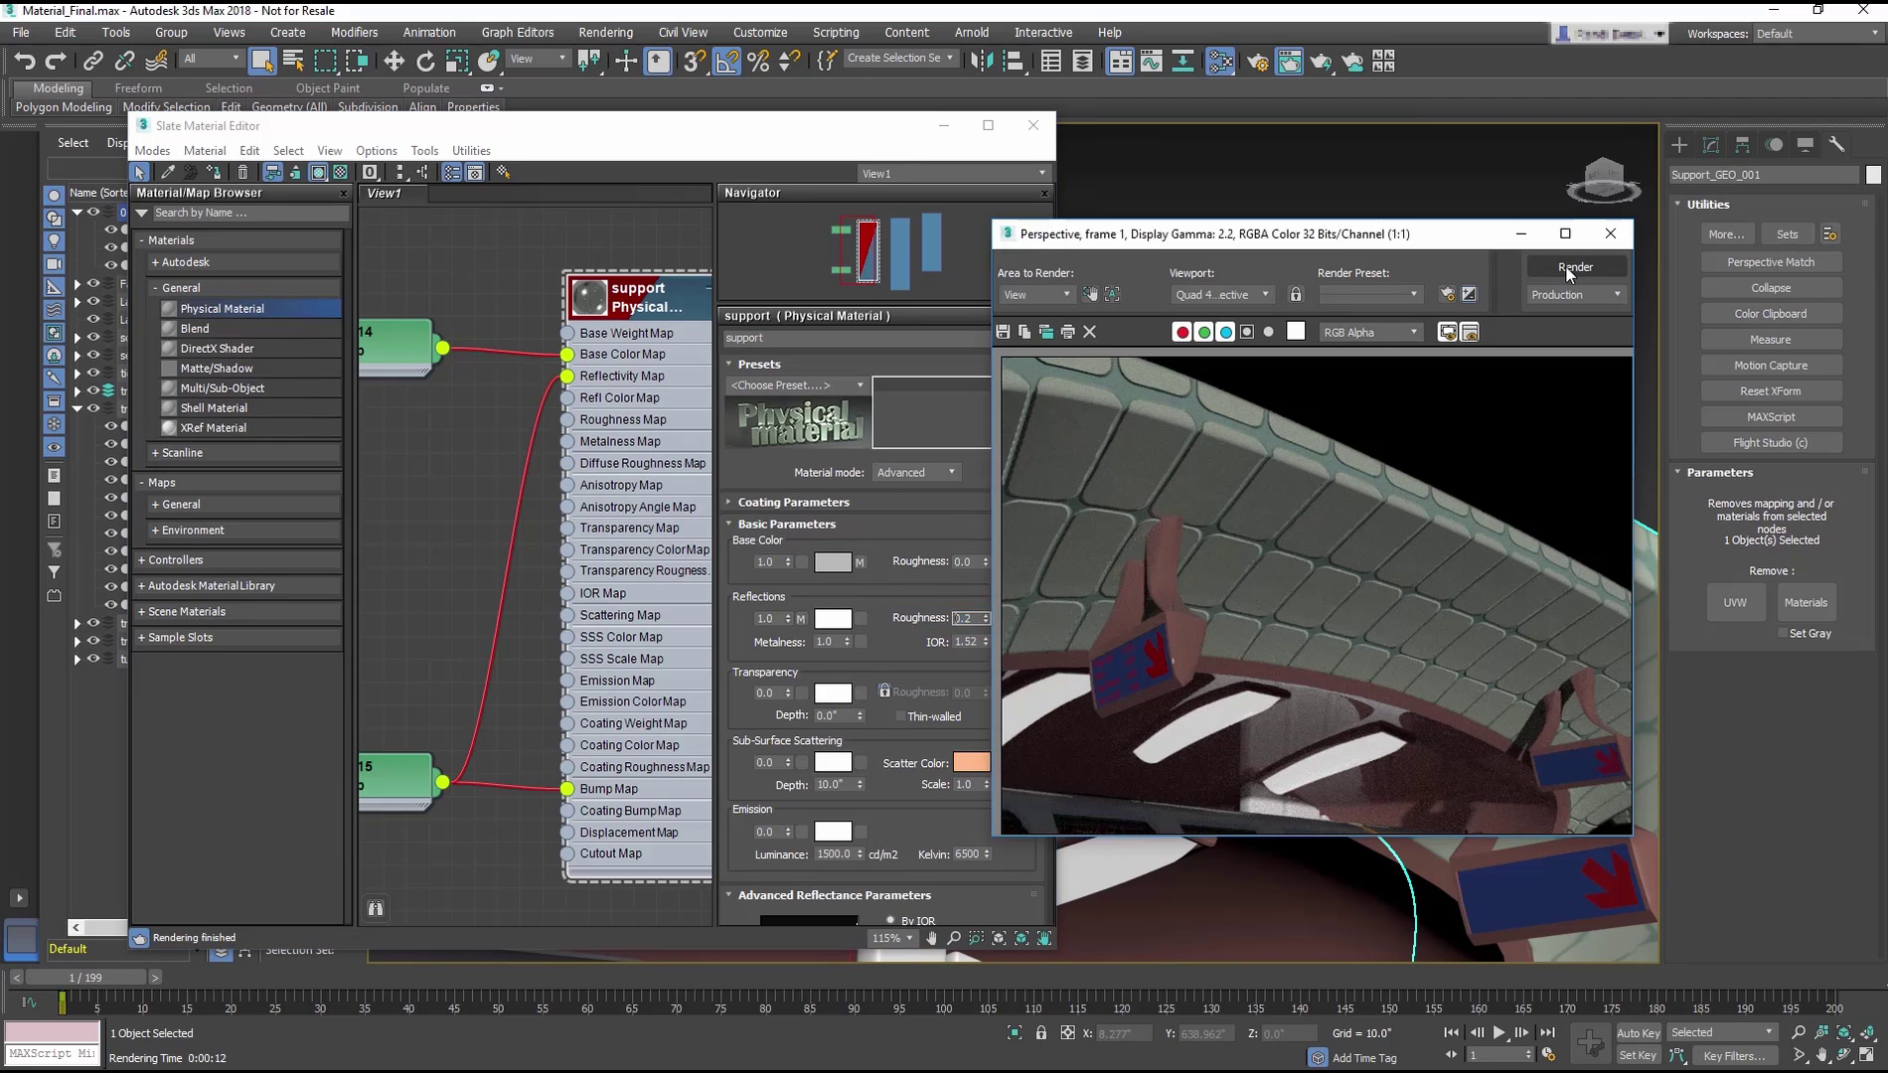